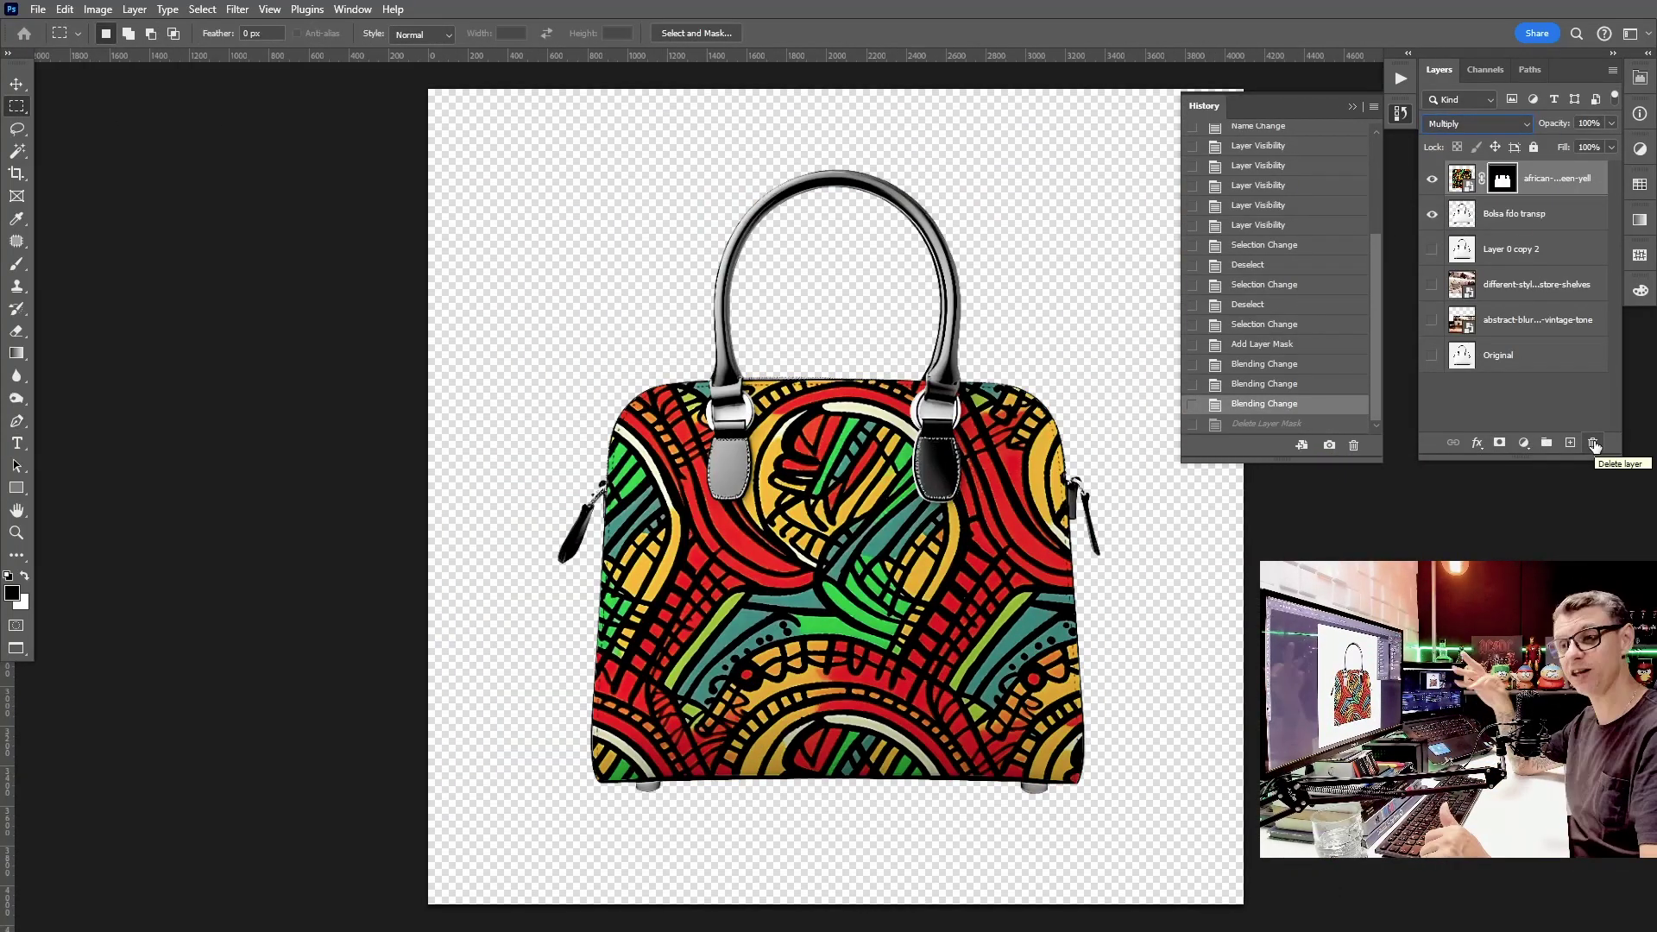
Step: Toggle the store-shelves photo layer so only the white handbag on Layer 0 shows
left_click(1433, 286)
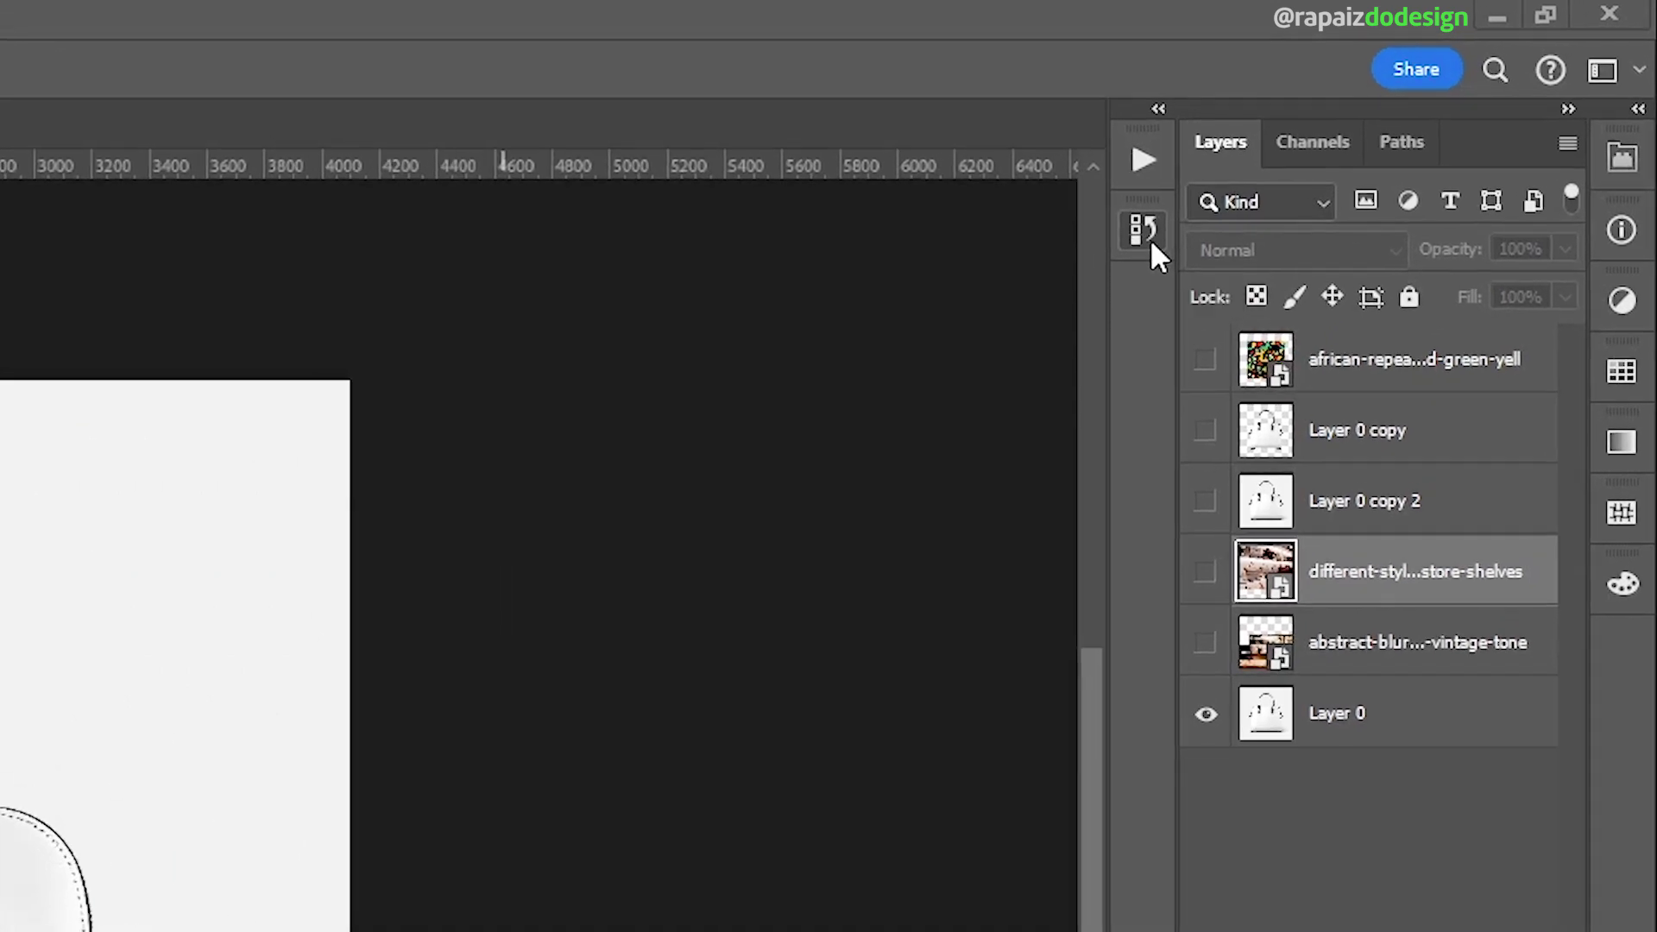
Step: Show the History panel and turn on the Layer 0 copy bag layer
left_click(1144, 230)
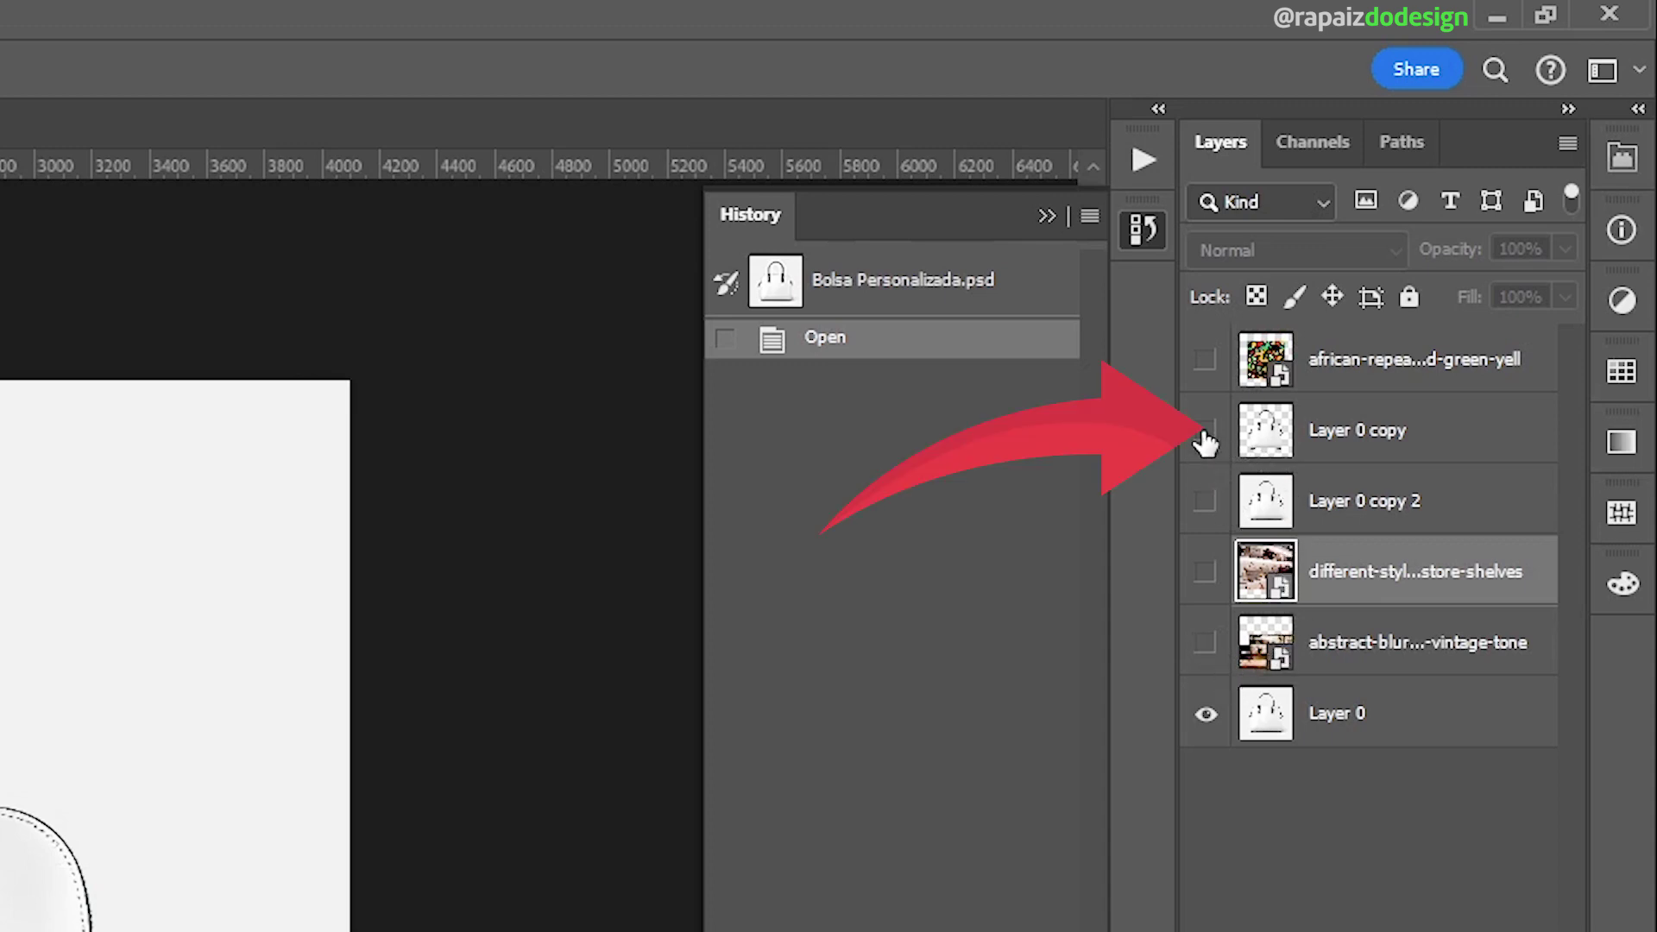
left_click(1205, 430)
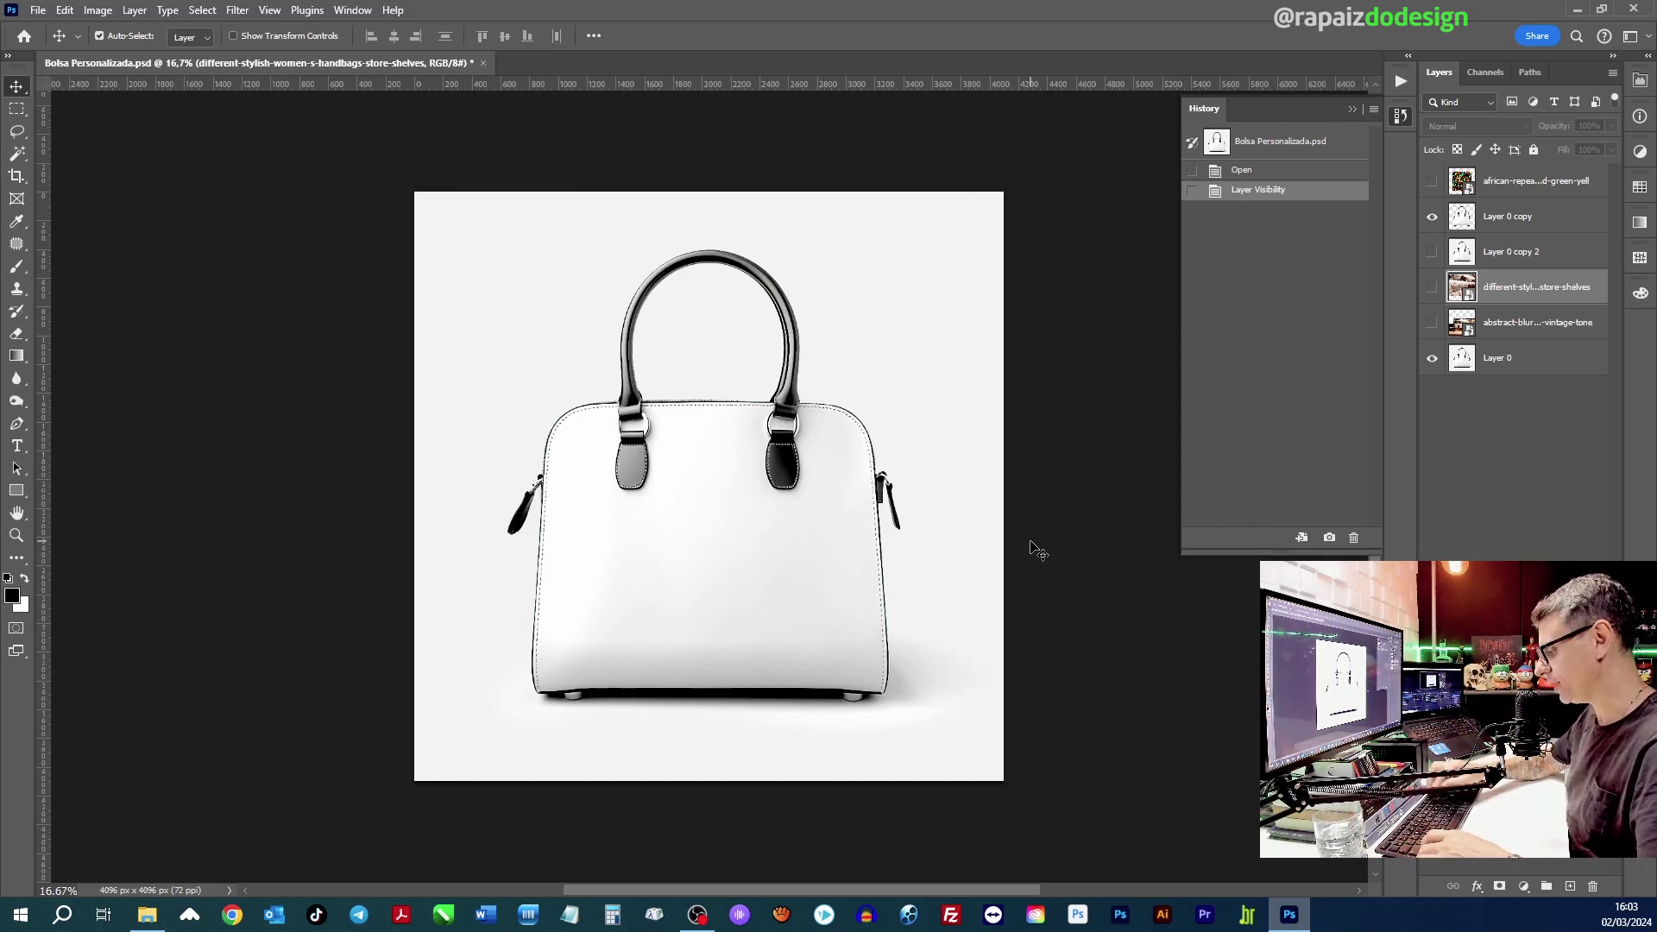
scroll(1035, 551, "up", 2)
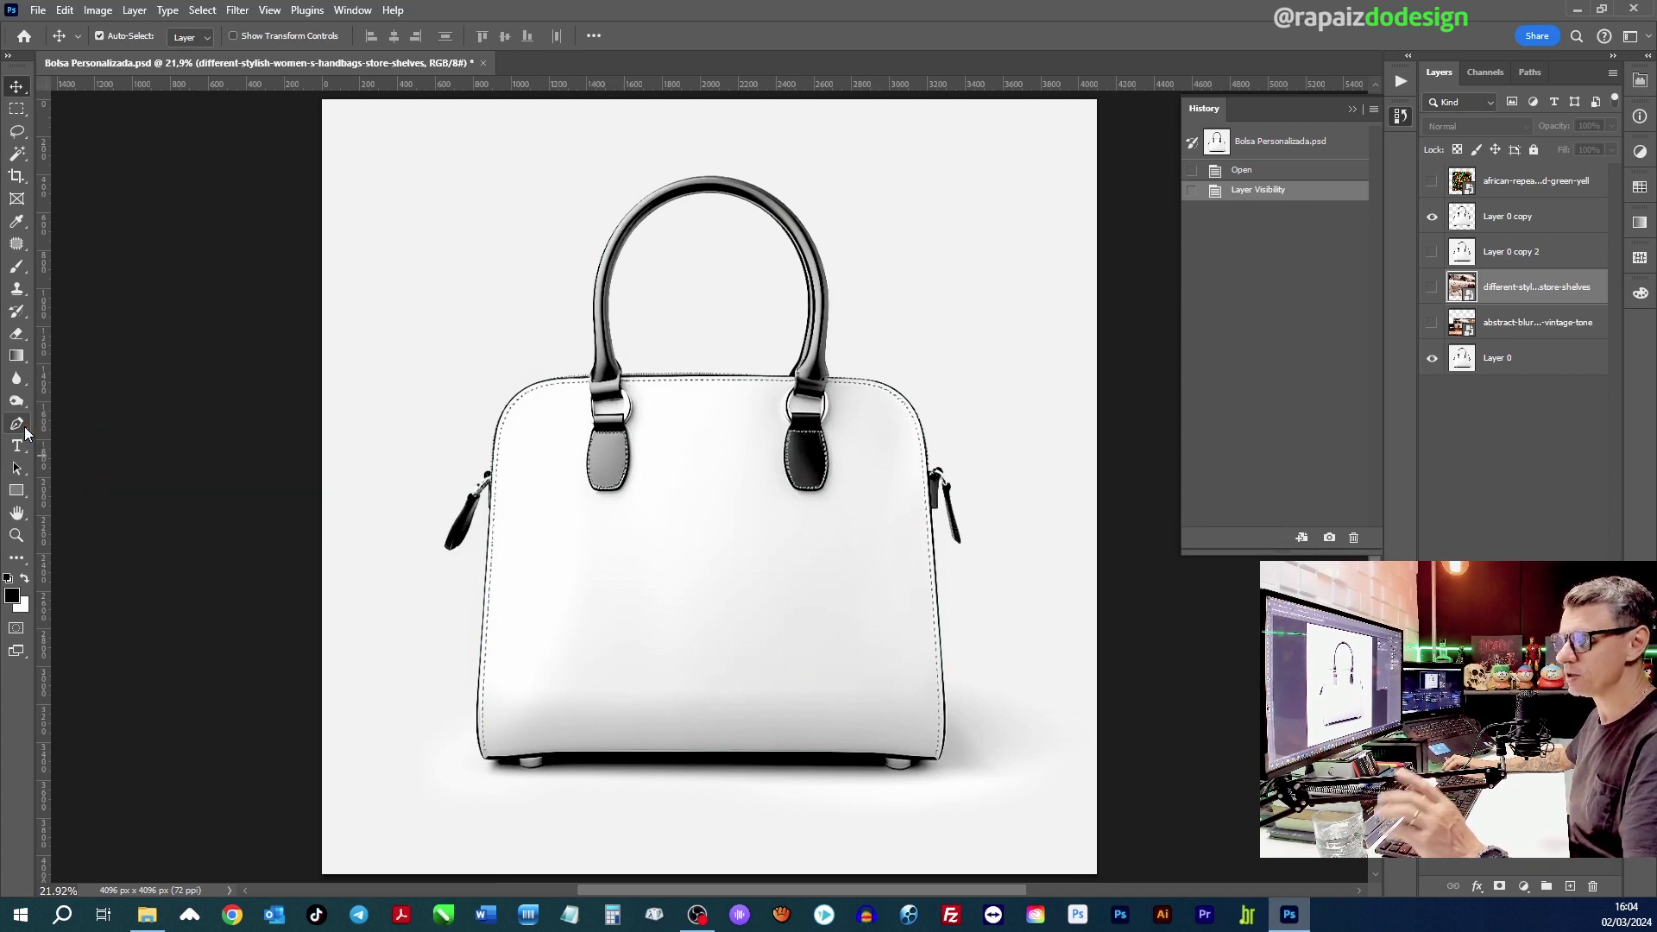
left_click(25, 431)
Step: With the Pen tool, activate Path 2, the bag-body outline, in the Paths panel
left_click(58, 425)
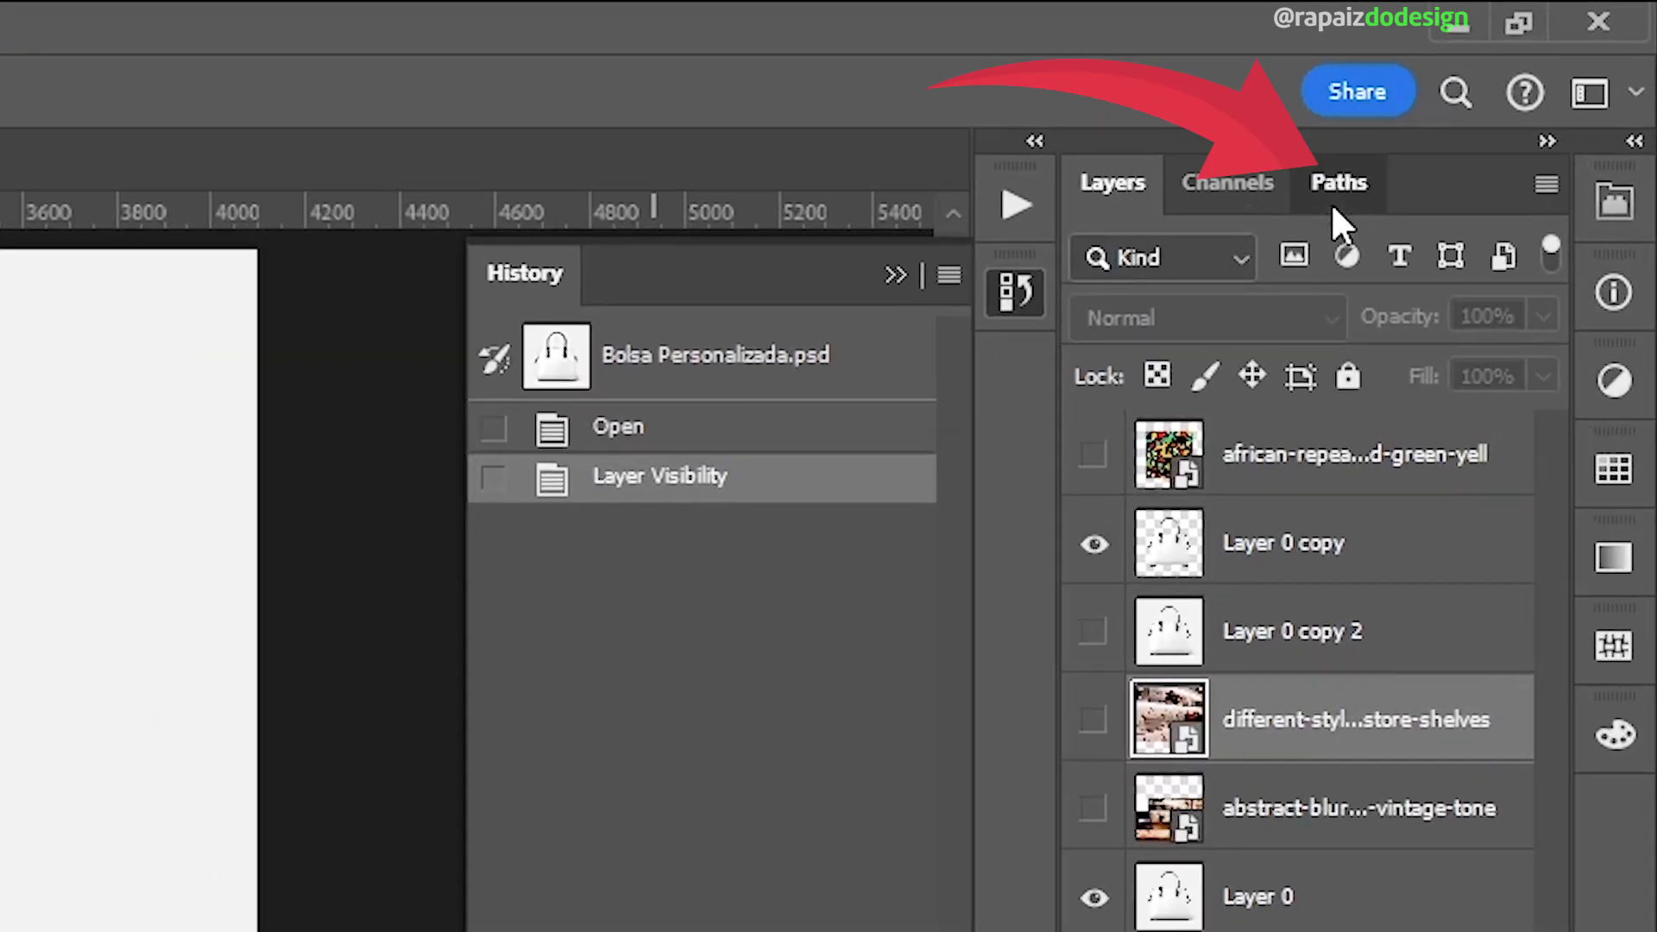
left_click(1351, 183)
left_click(1295, 285)
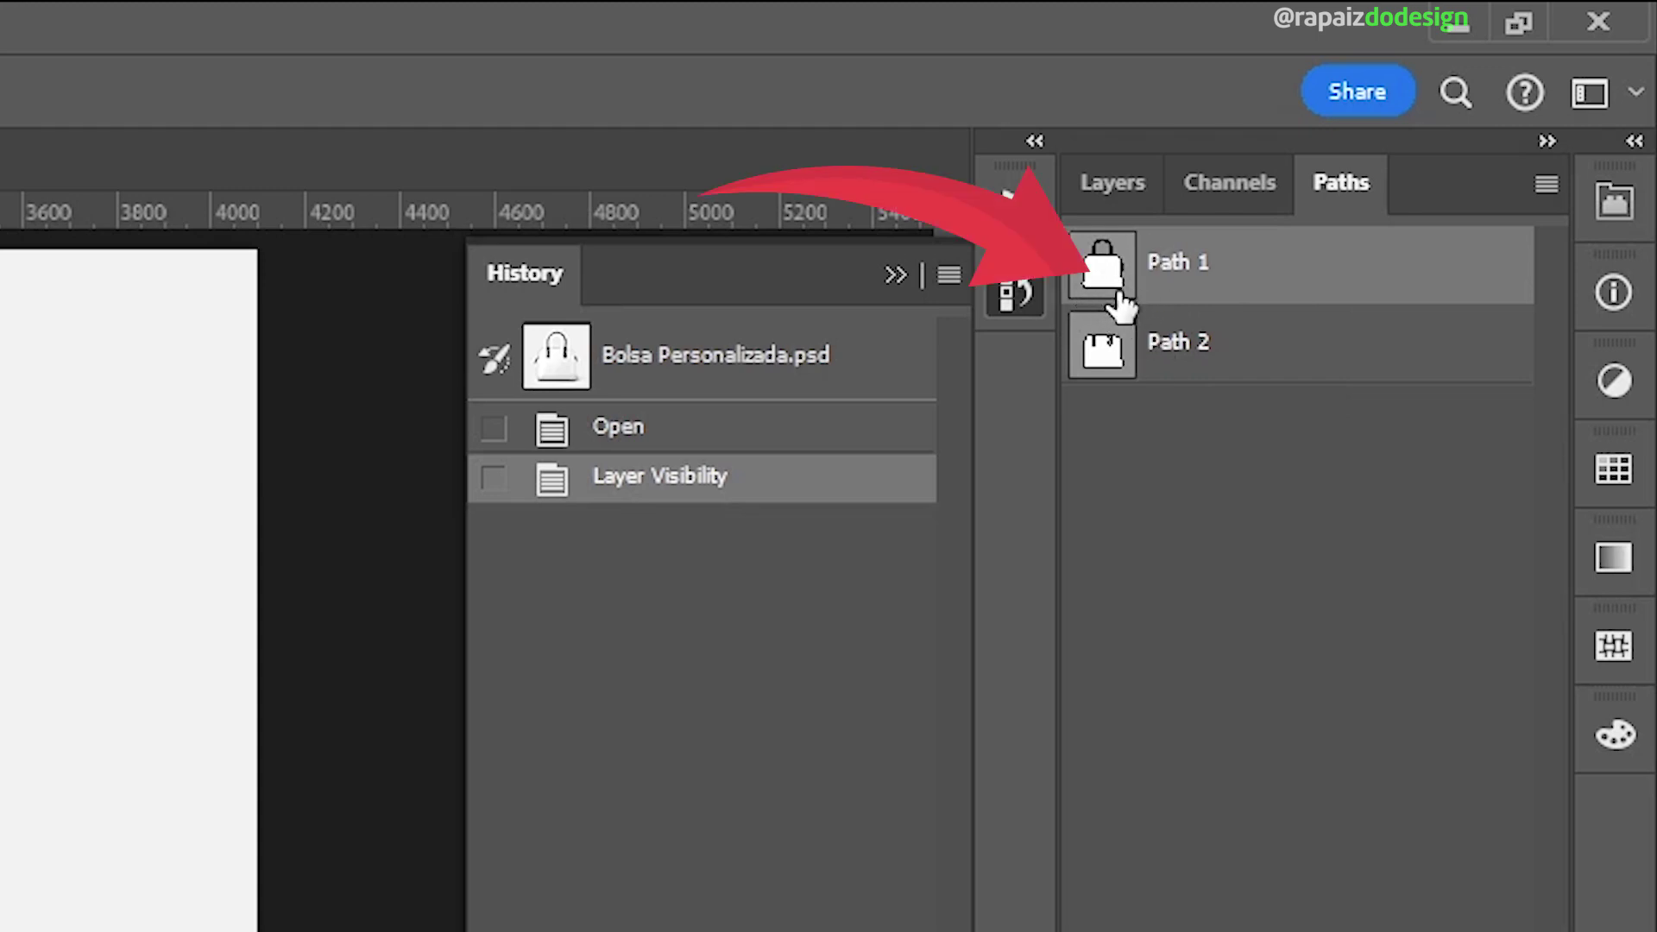
left_click(1204, 359)
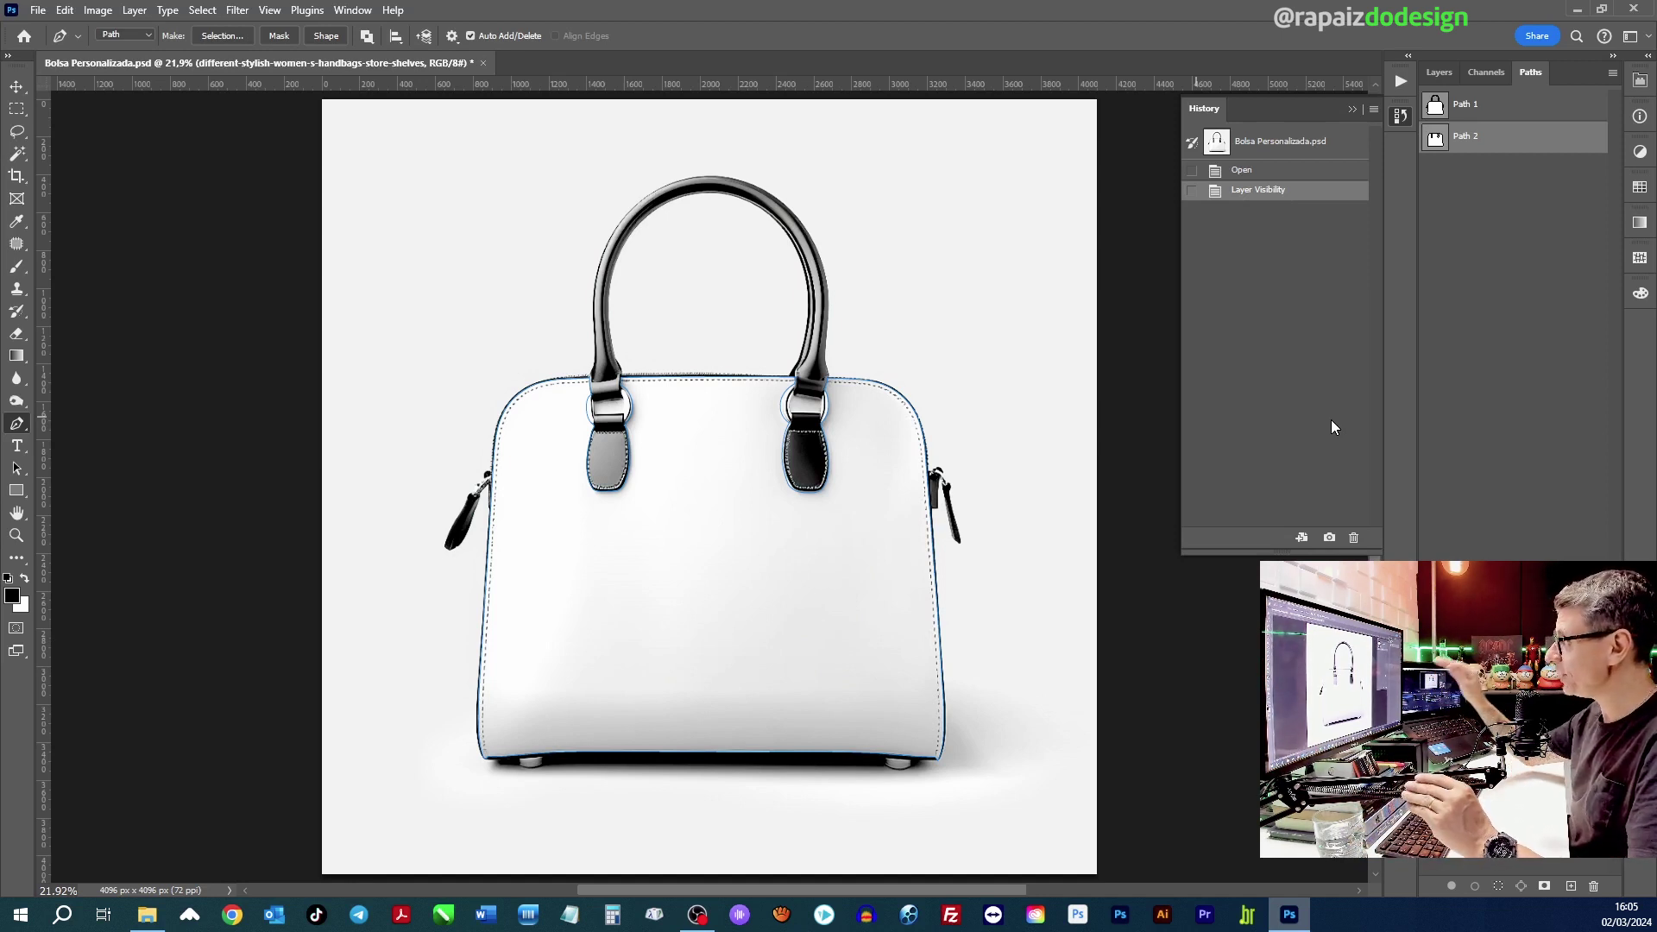
Step: Hide Layer 0 so only Layer 0 copy shows over transparency
left_click(1448, 74)
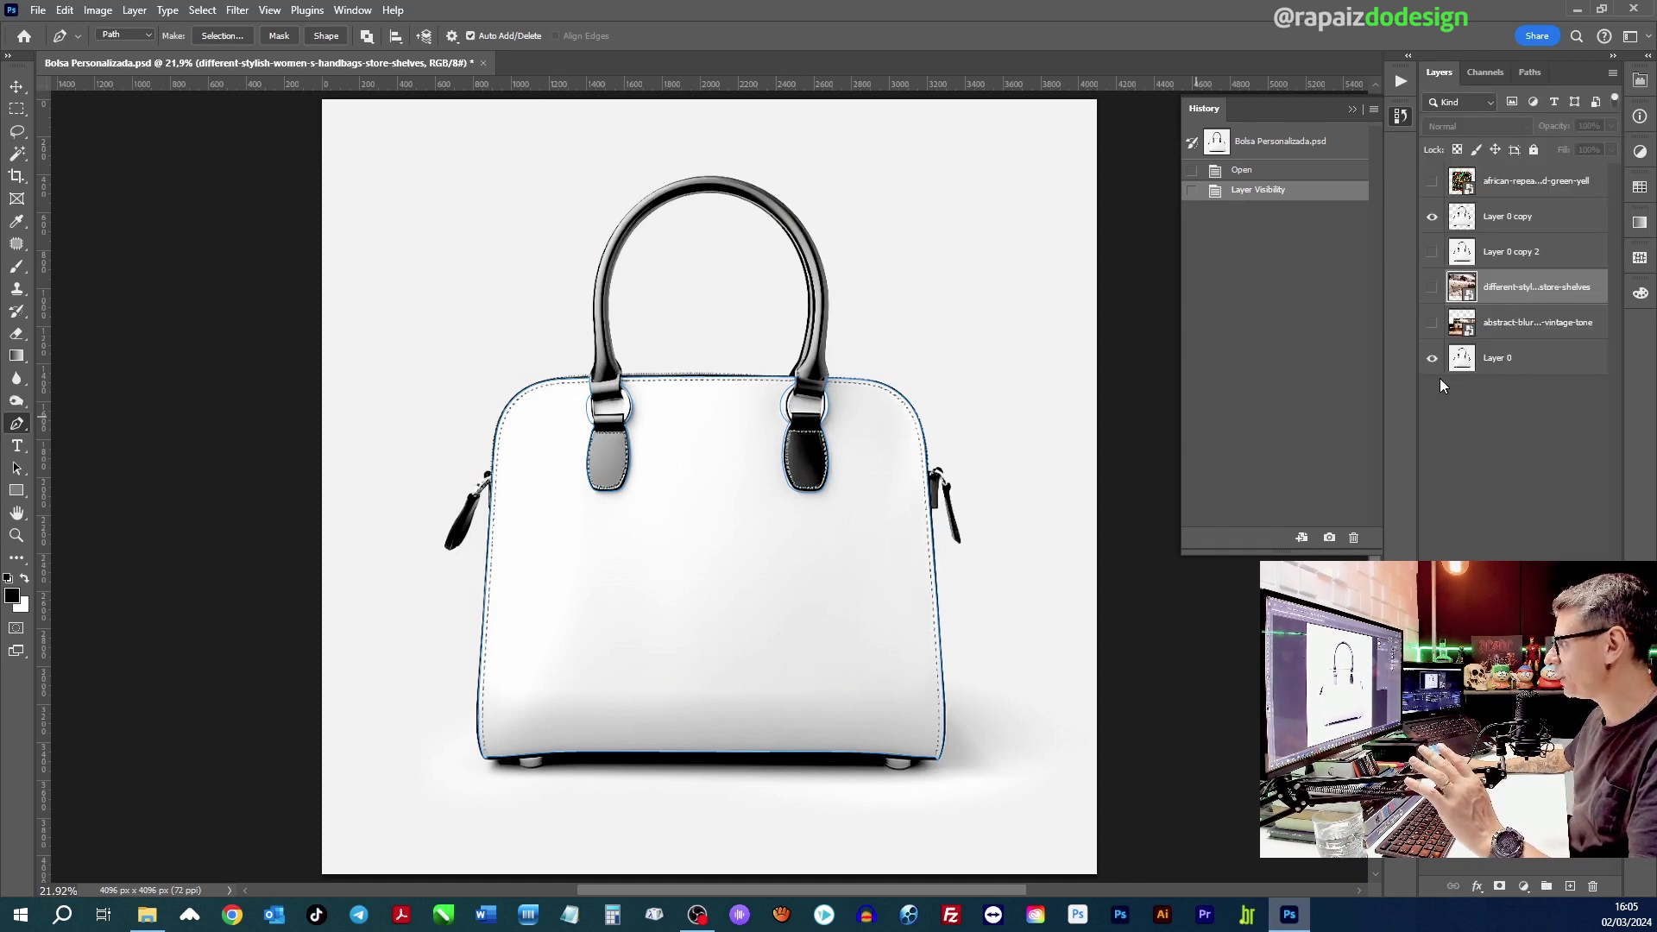
left_click(1432, 251)
left_click(1432, 251)
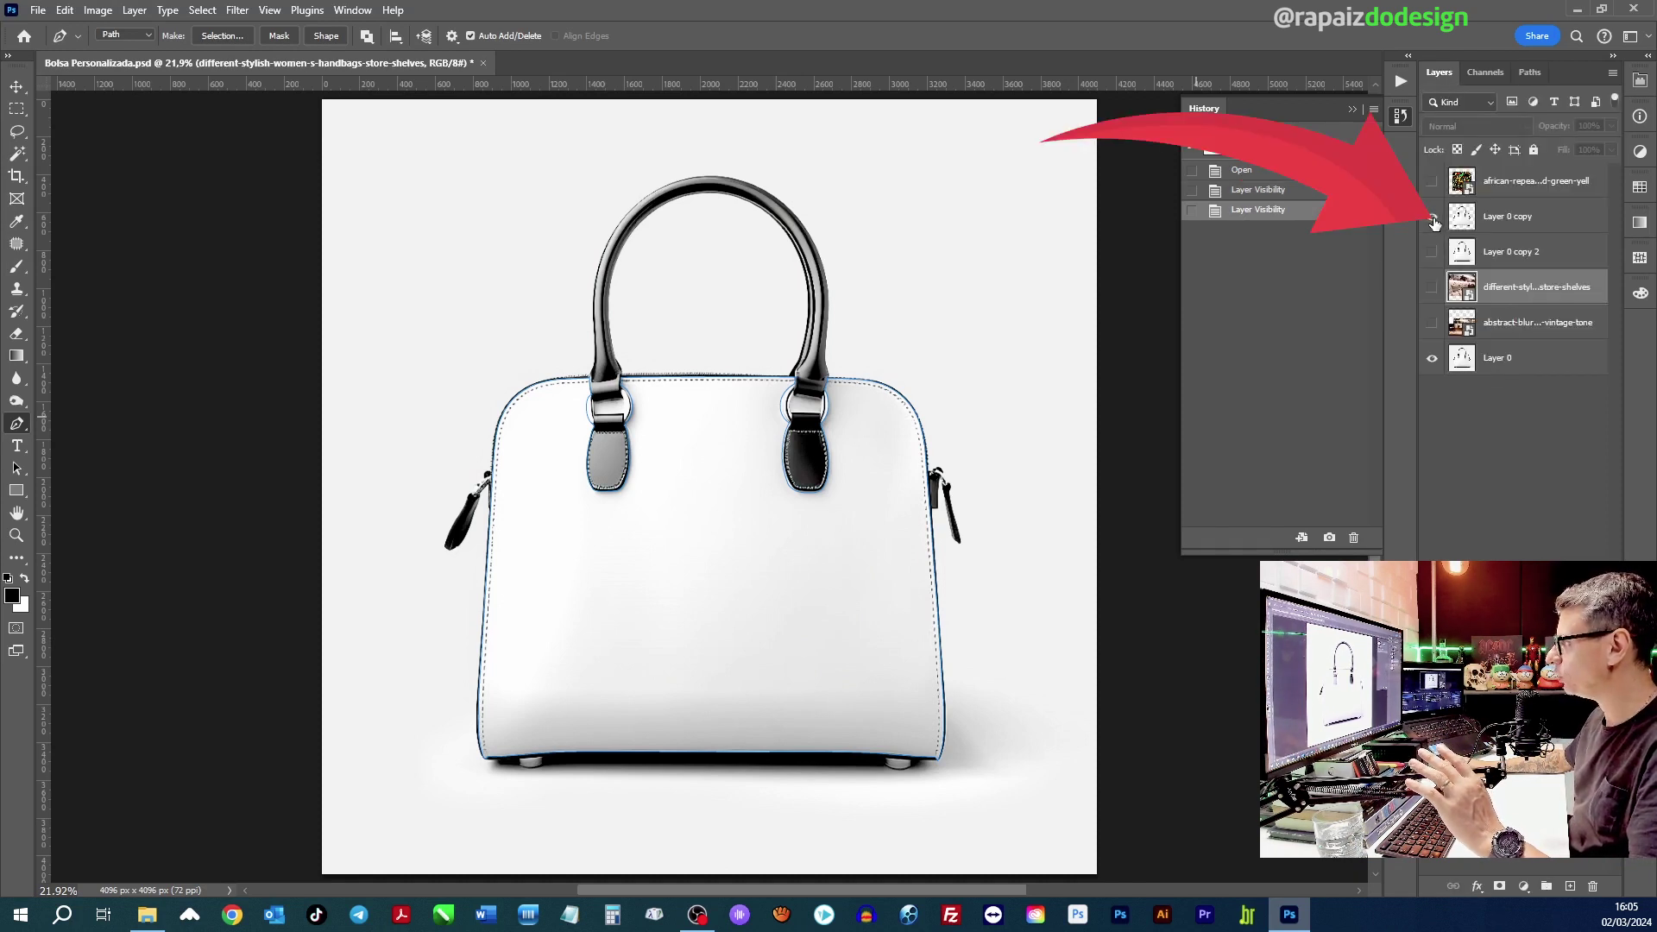
left_click(1432, 358)
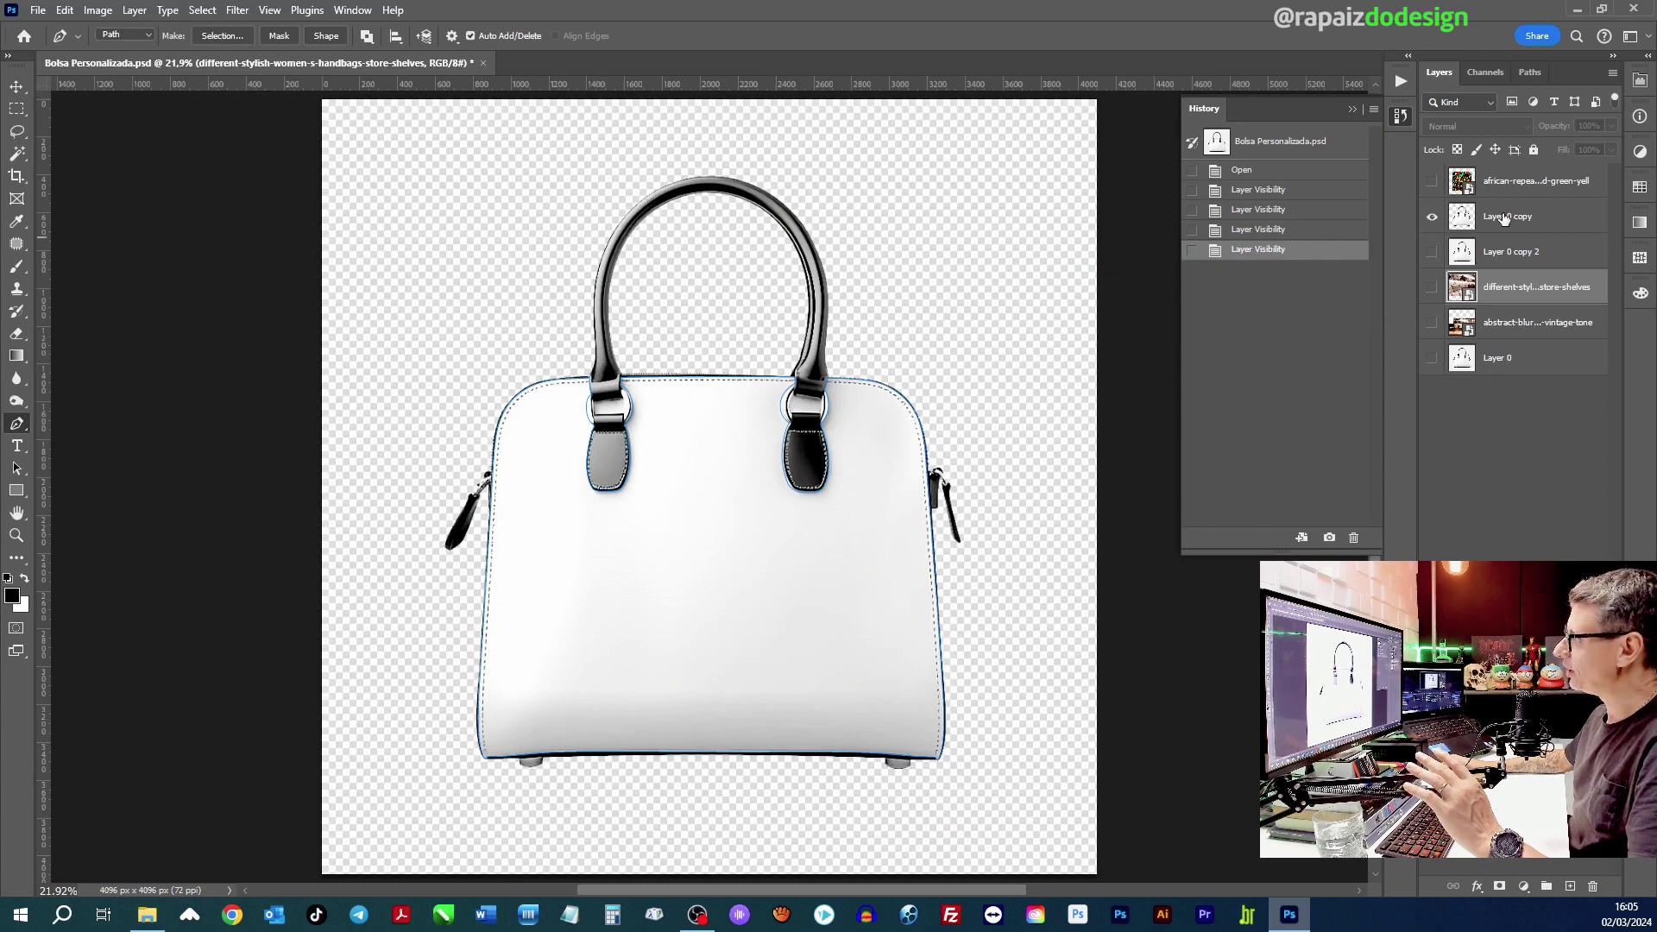
left_click(1503, 226)
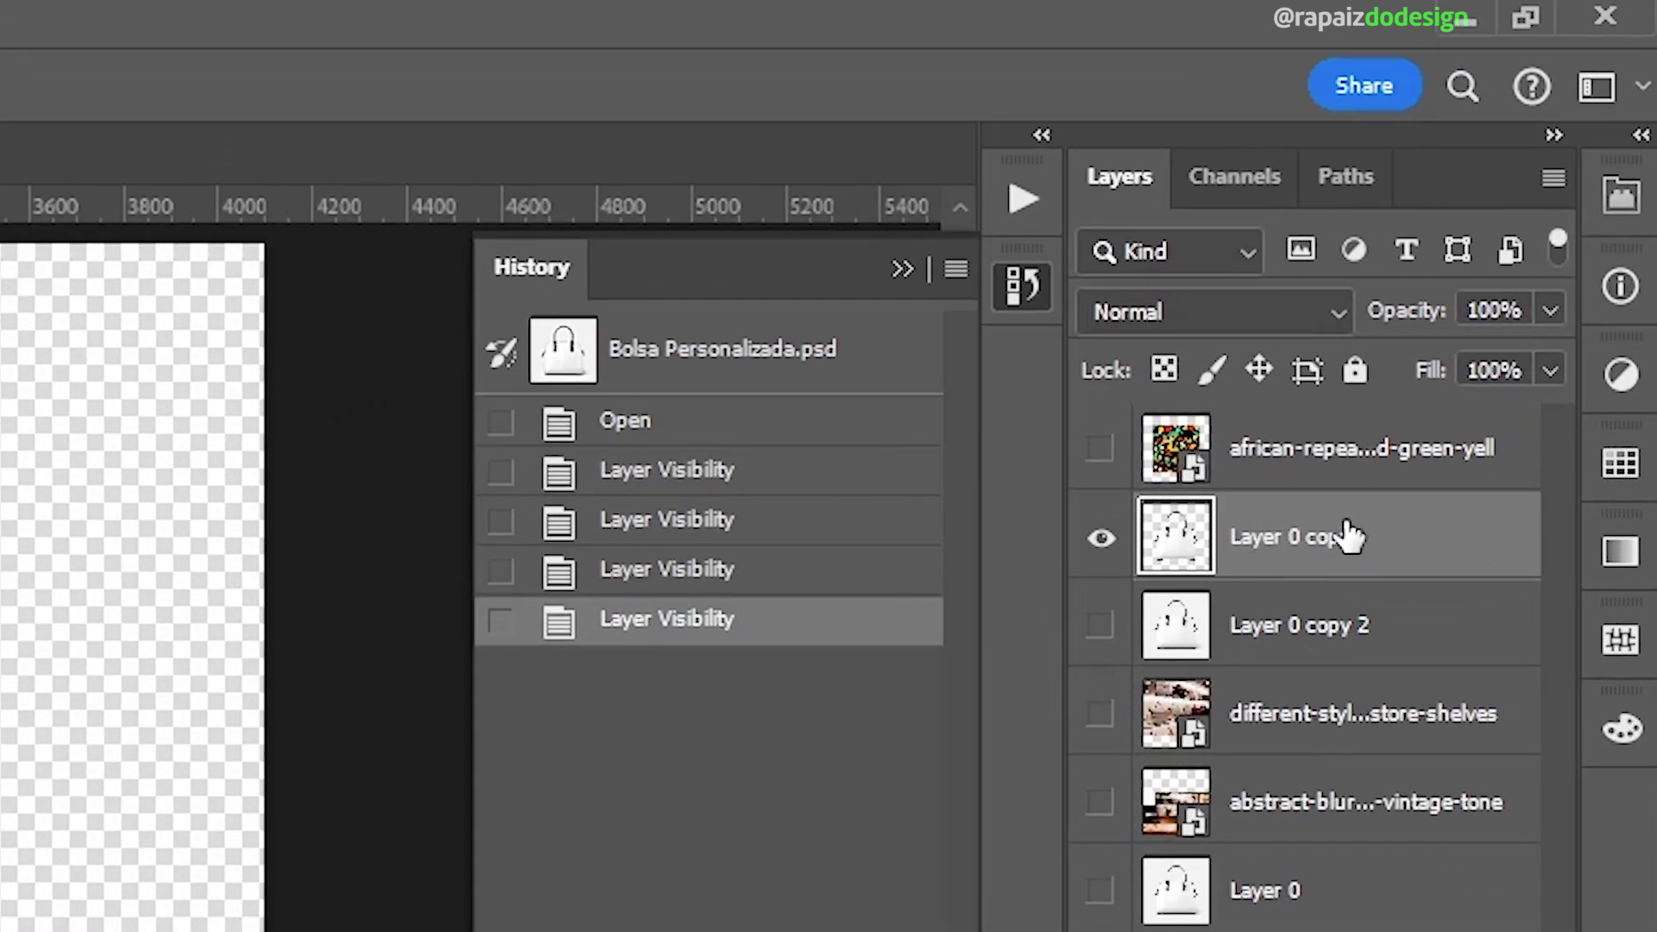
right_click(1402, 542)
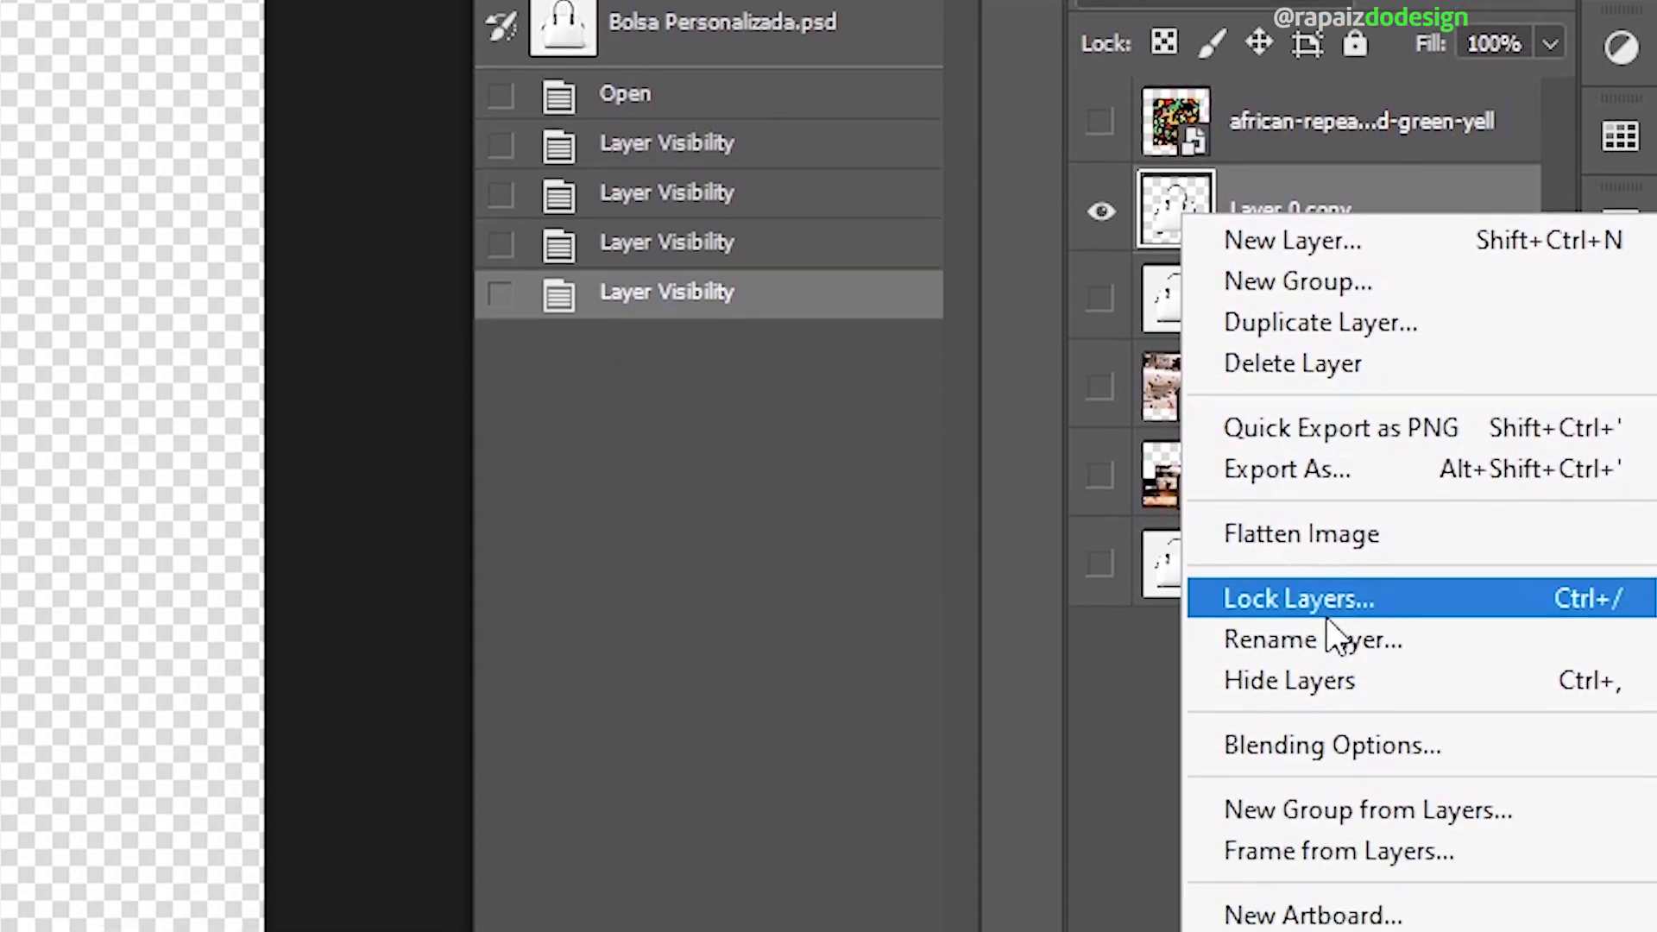
Step: Rename Layer 0 copy to 'Bolsa fdo transp'
left_click(1307, 541)
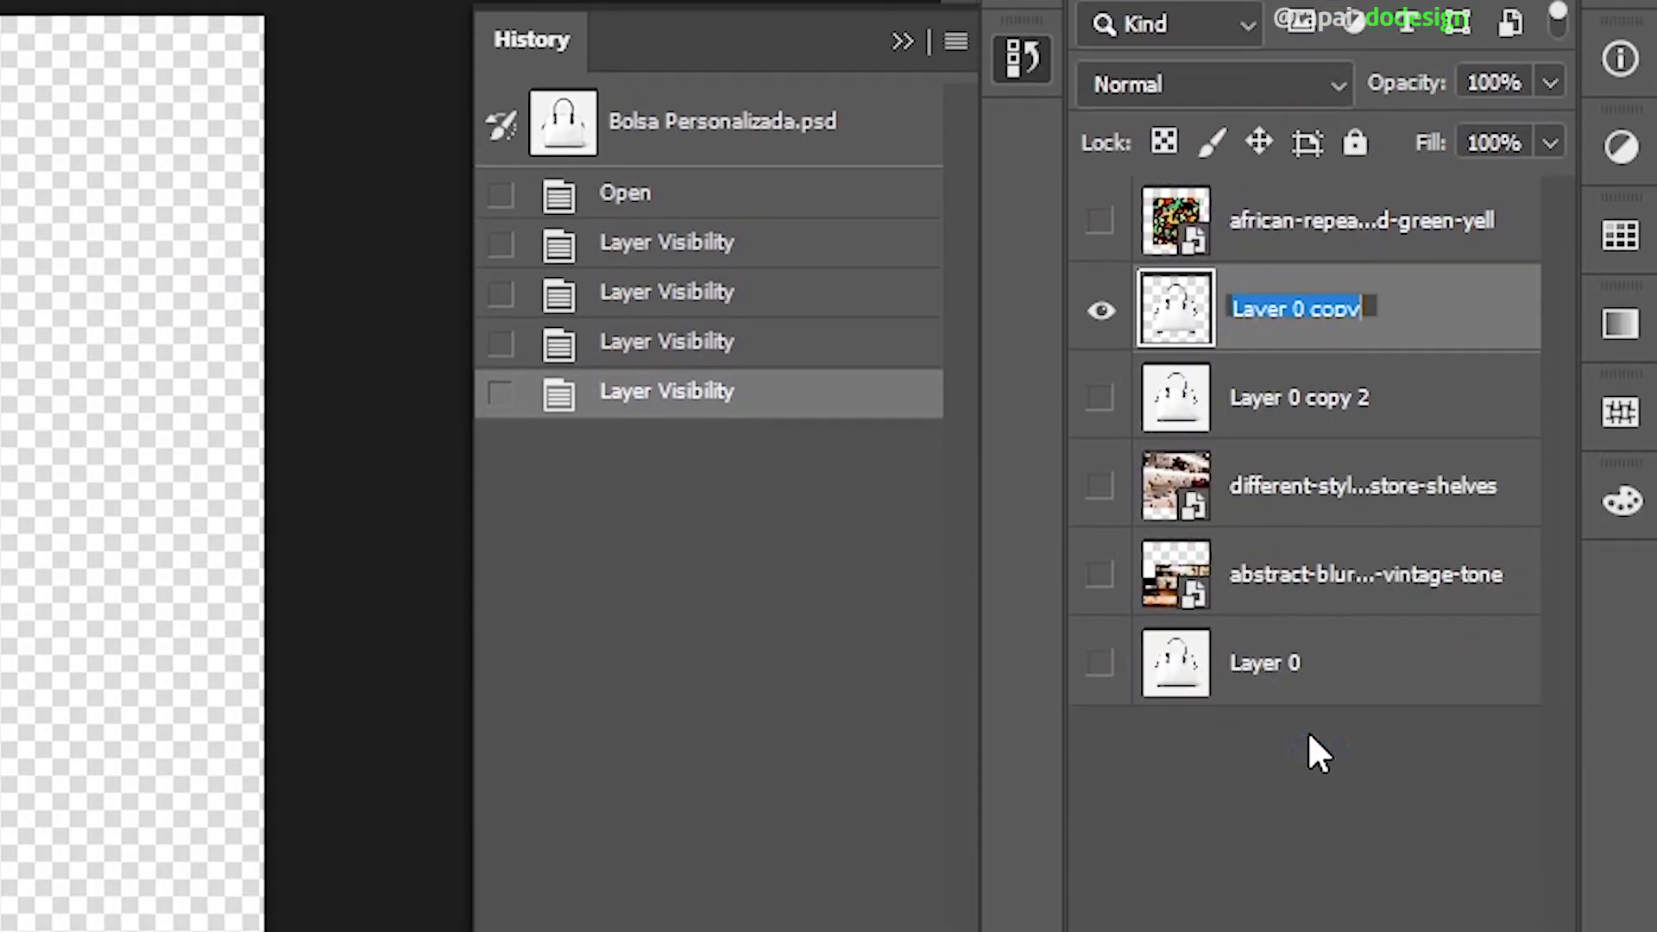
type("Bolsa fdo transp")
key("Return")
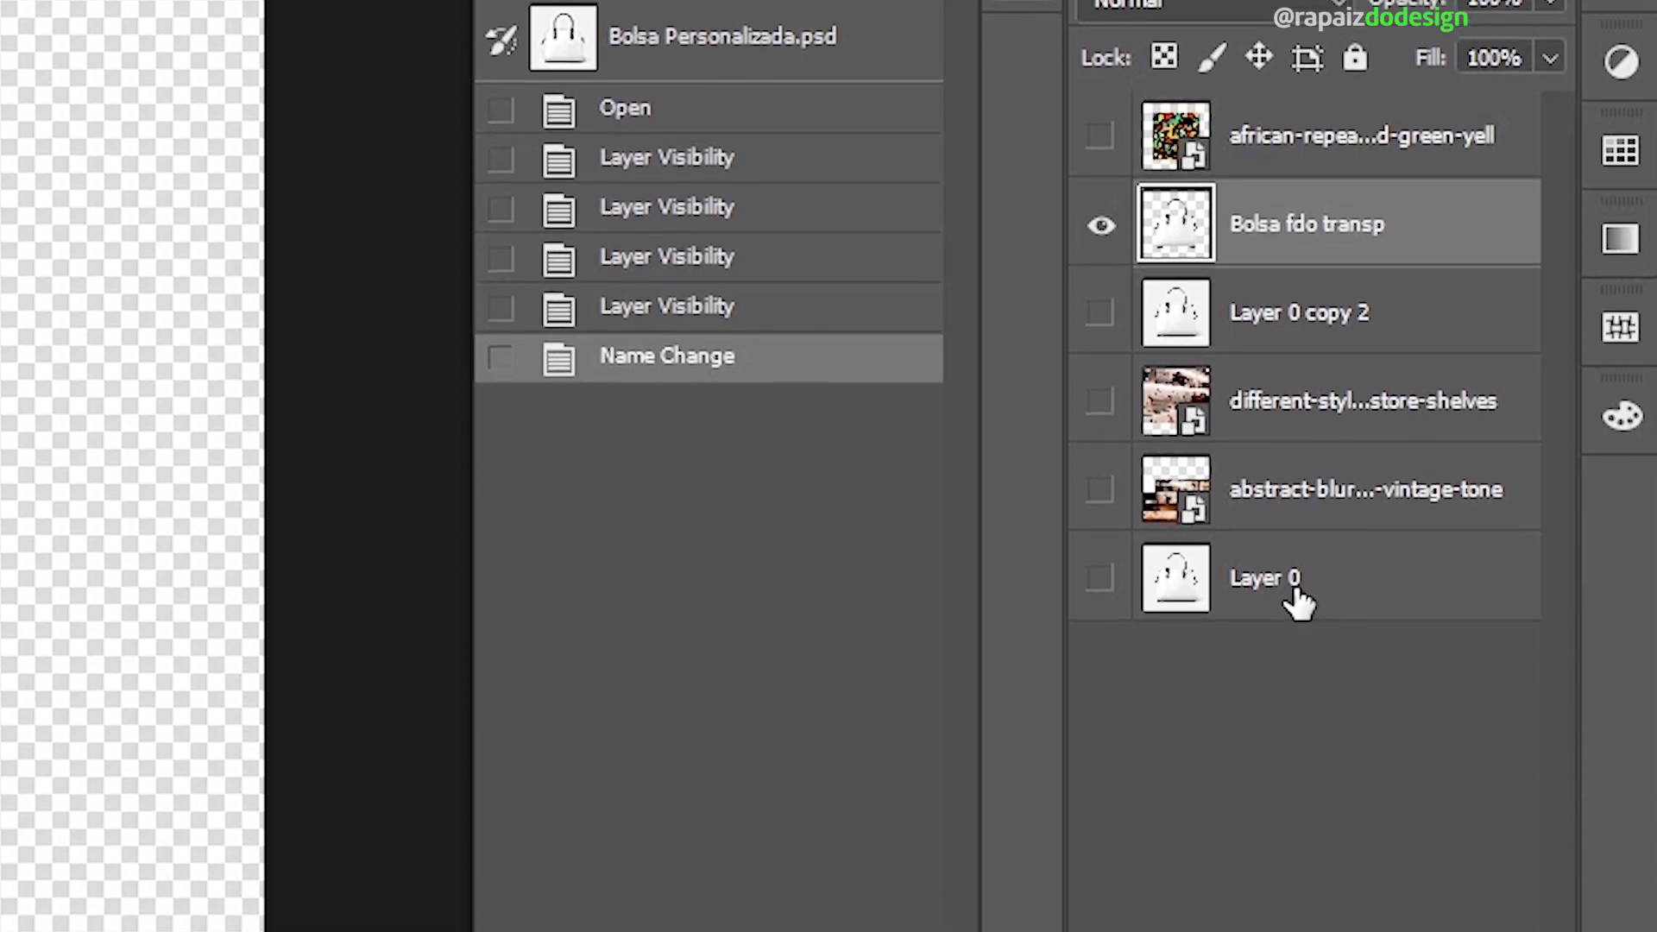
left_click(1276, 906)
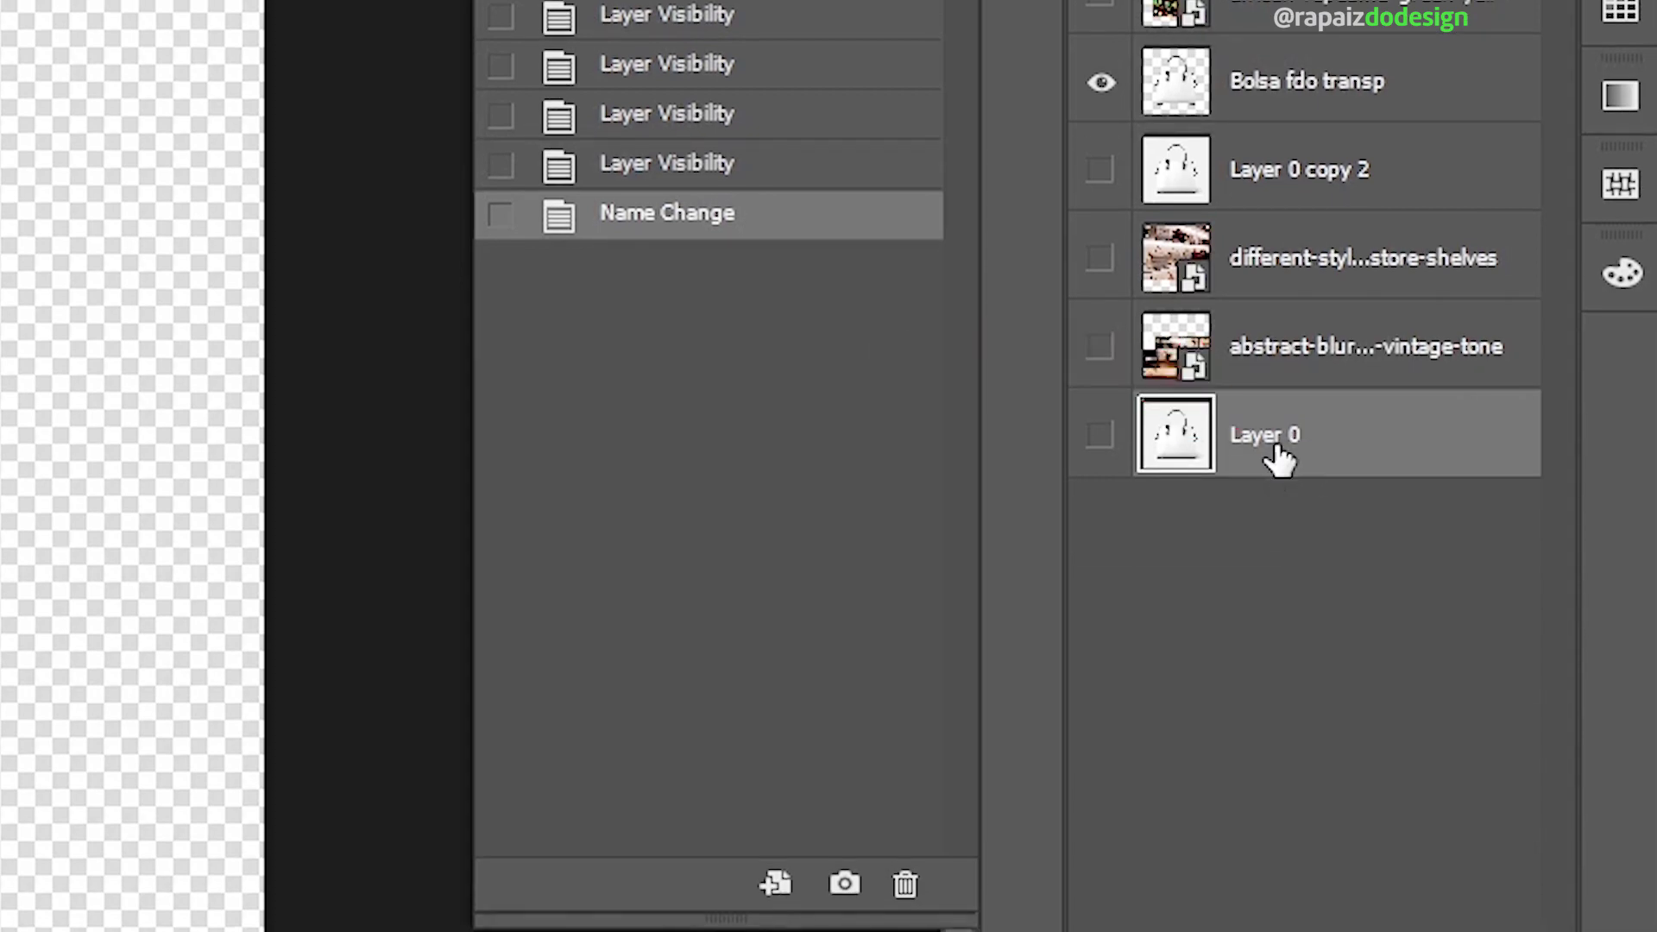
Step: Rename the bottom bag layer, Layer 0, to 'Original'
right_click(1354, 437)
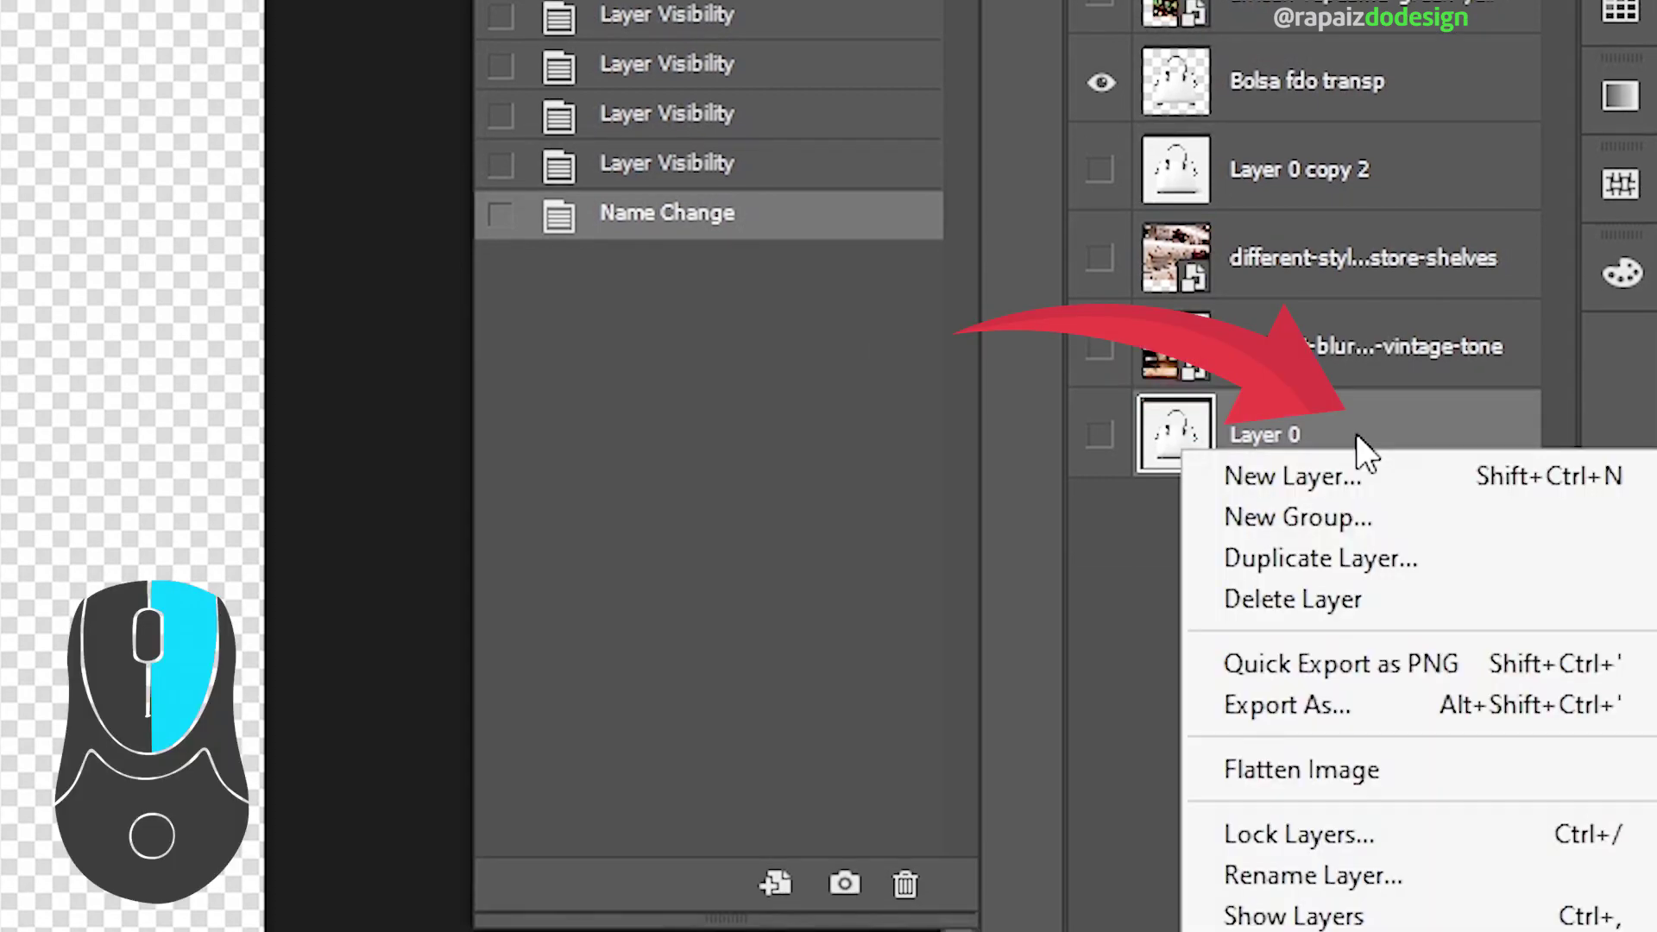
left_click(1323, 876)
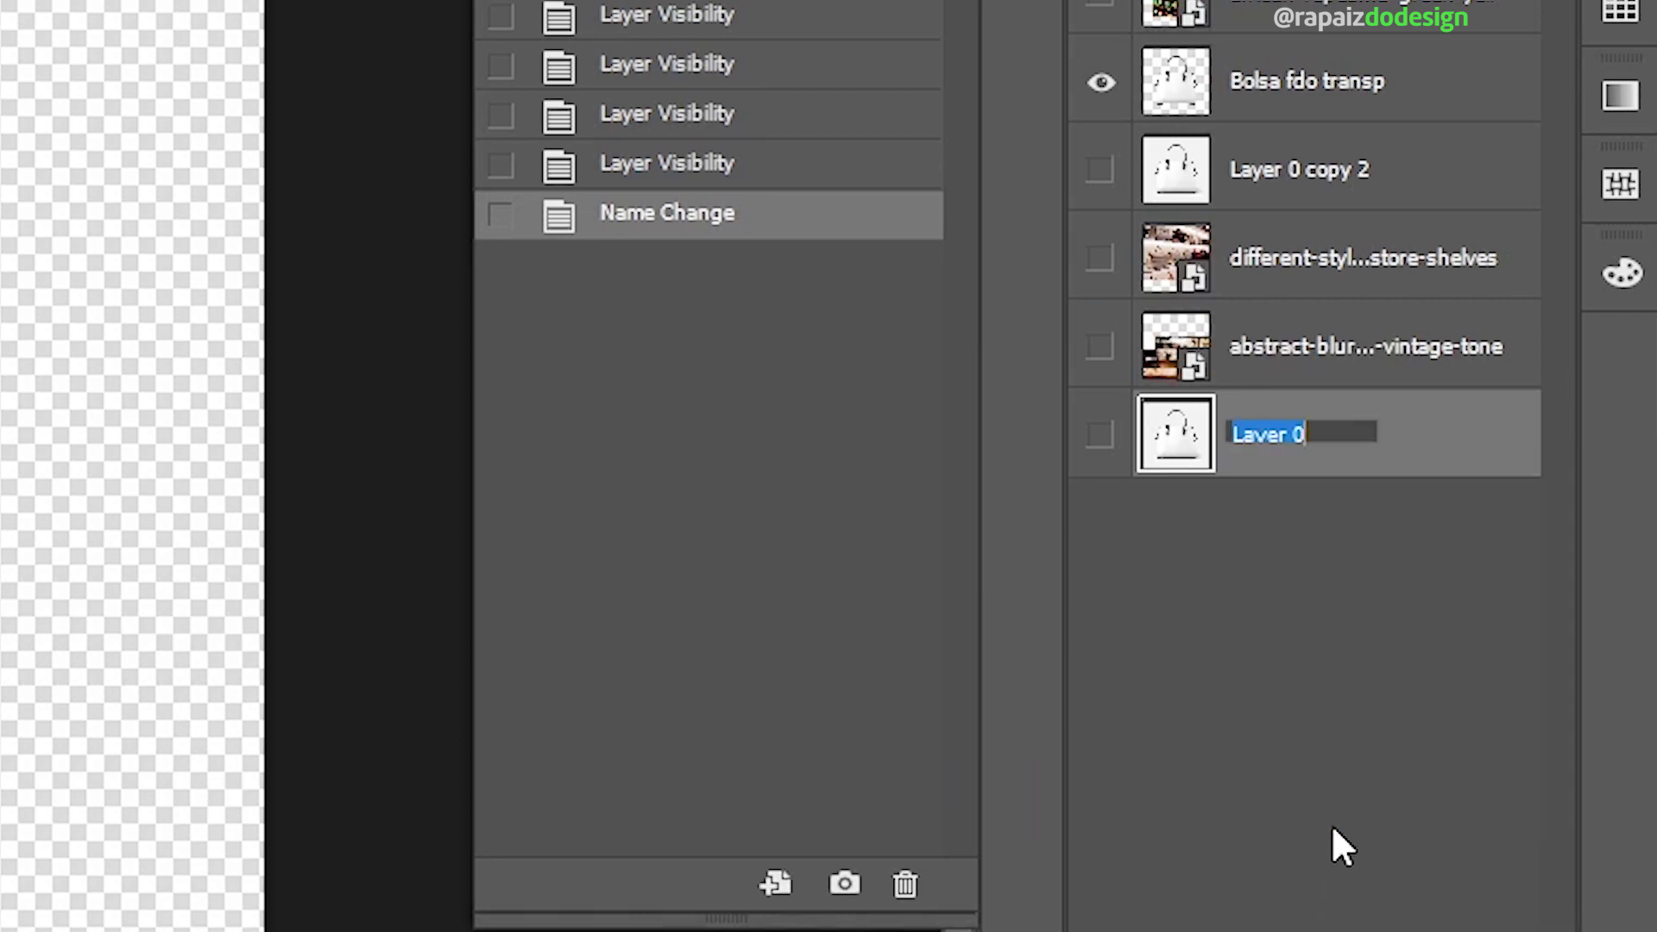
type("Origin")
type("al")
key("Return")
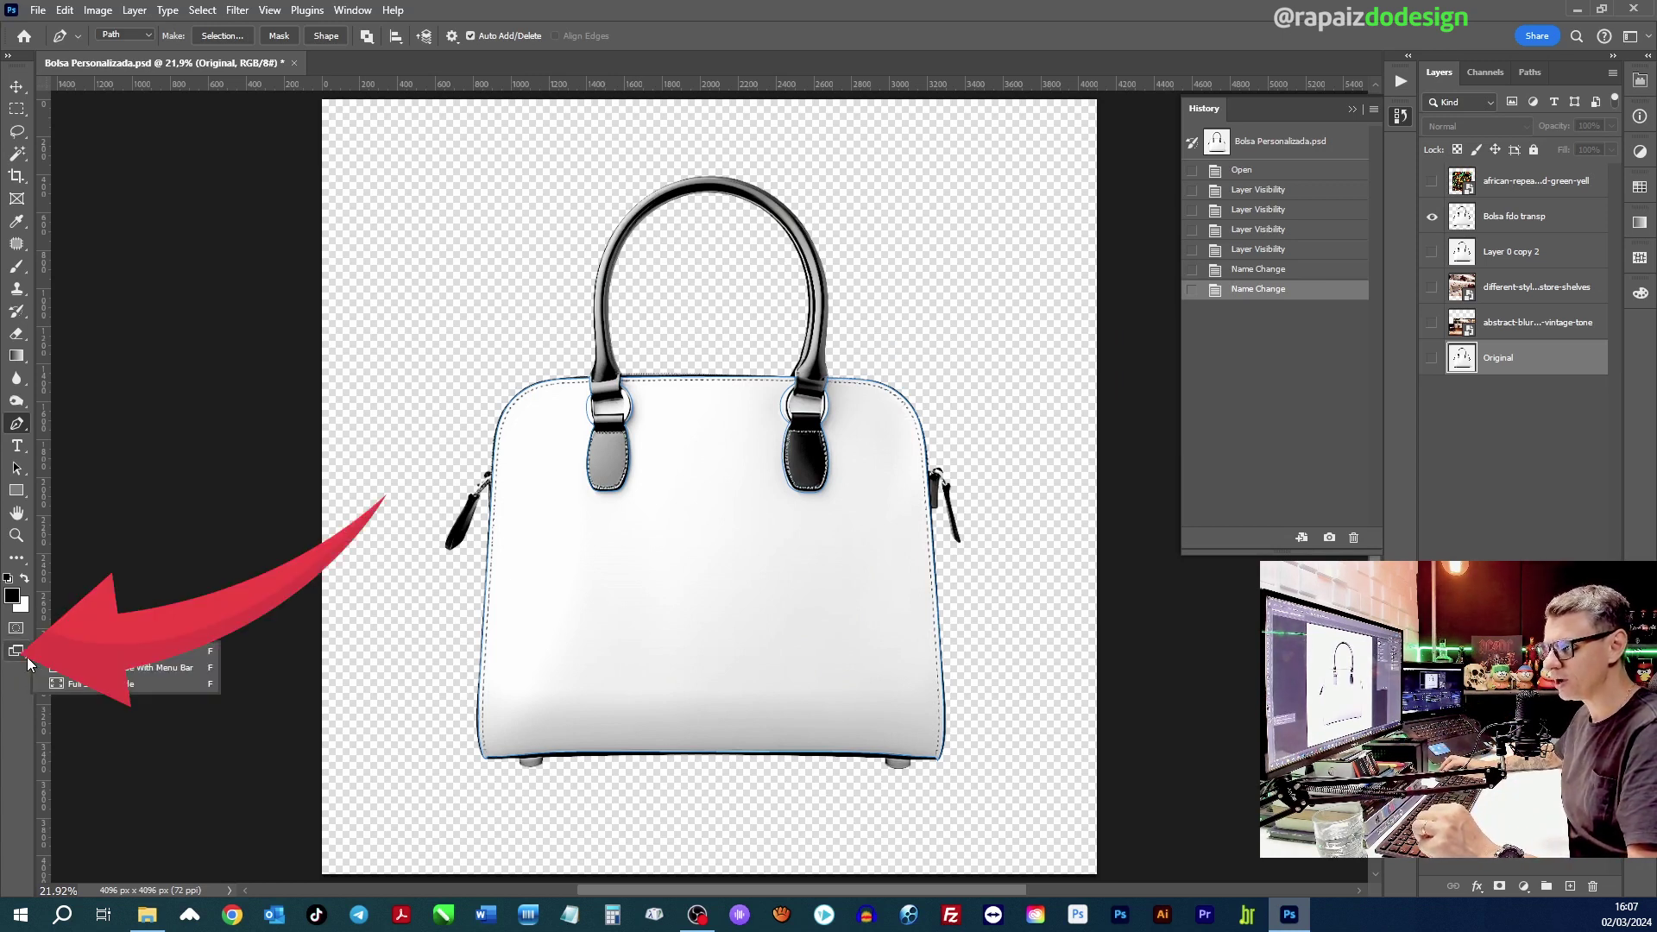
Step: Use Full Screen Mode With Menu Bar, shorten the Layers and History panels, and fit the canvas
left_click(80, 666)
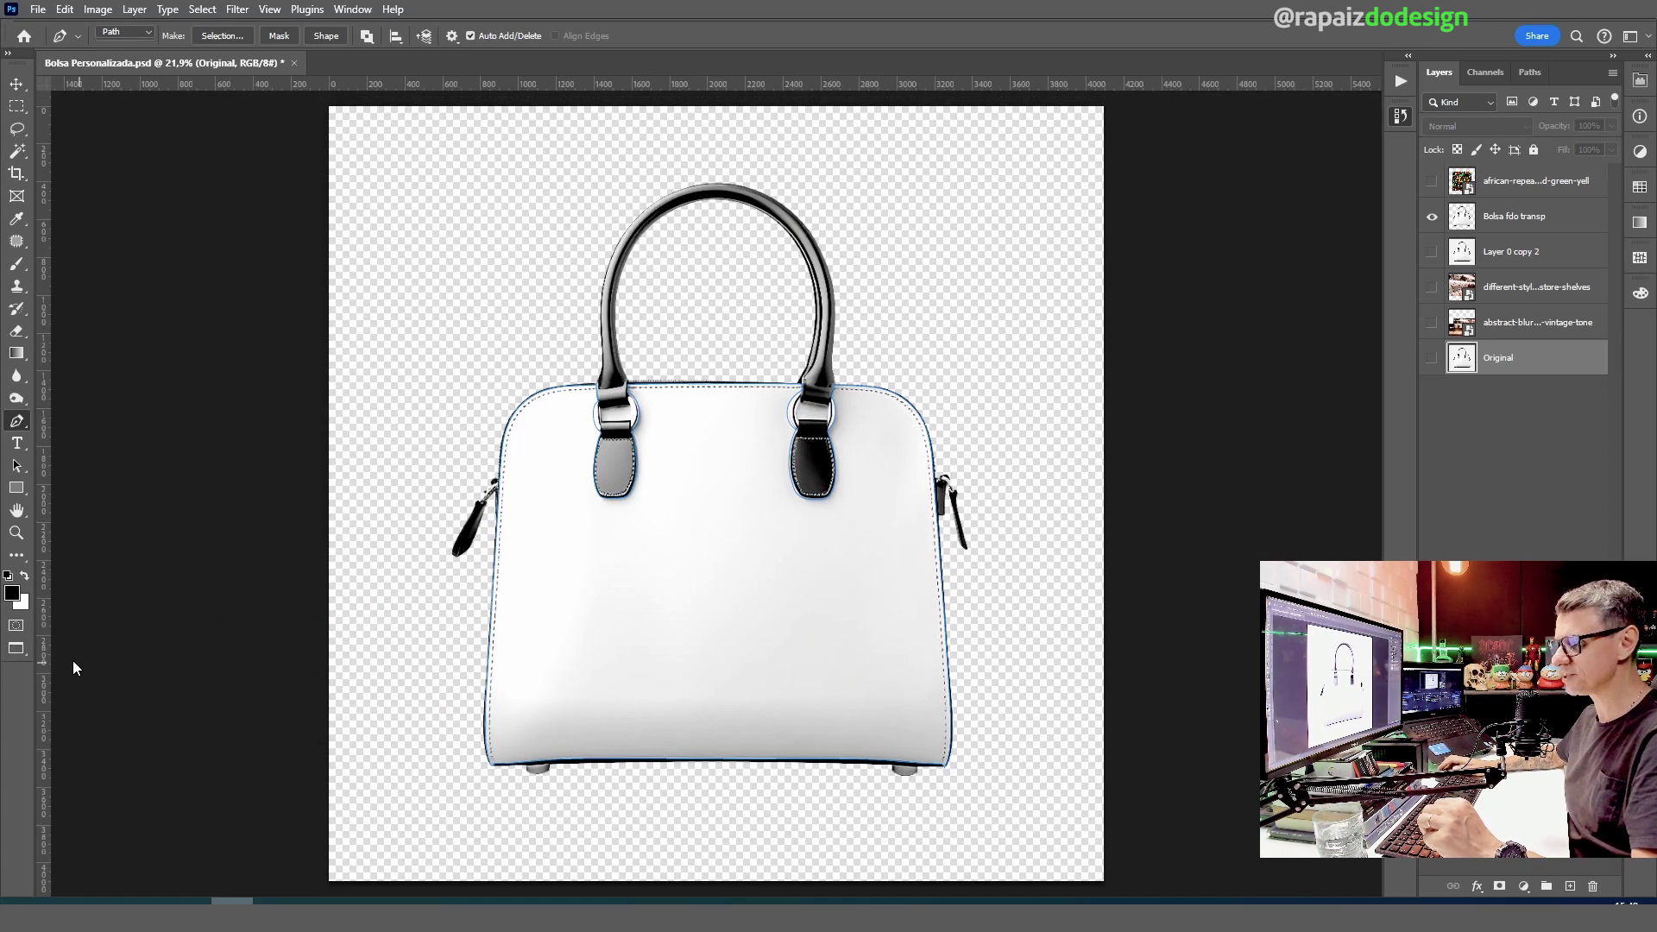
key("ctrl+minus")
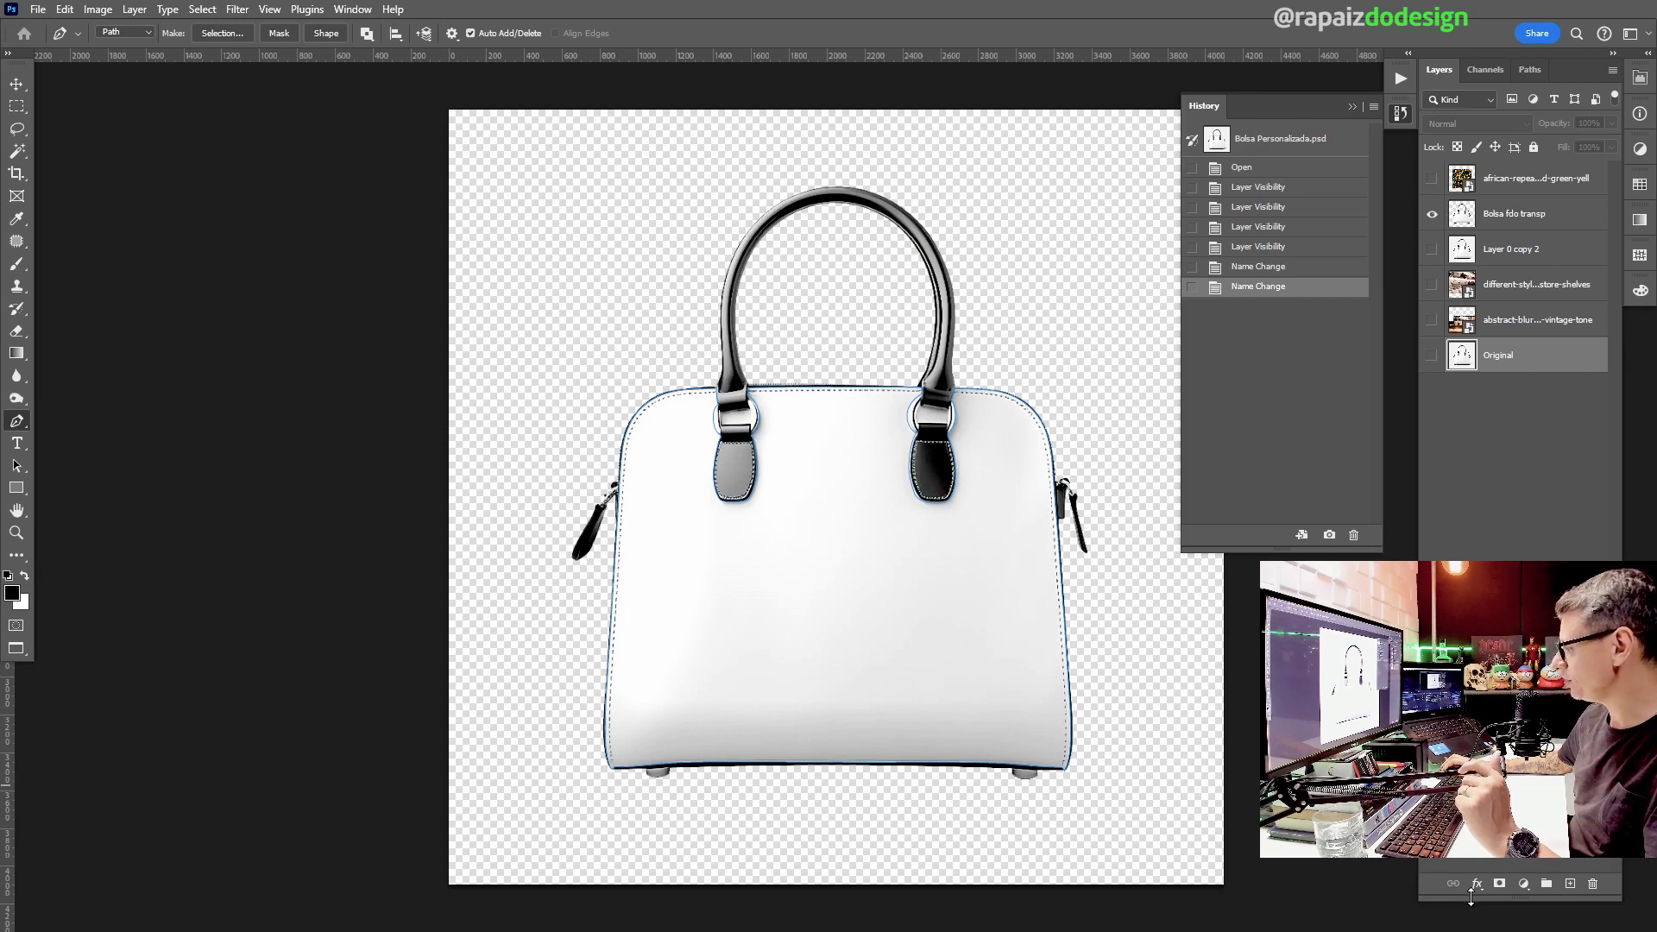
left_click_drag(1472, 898, 1468, 864)
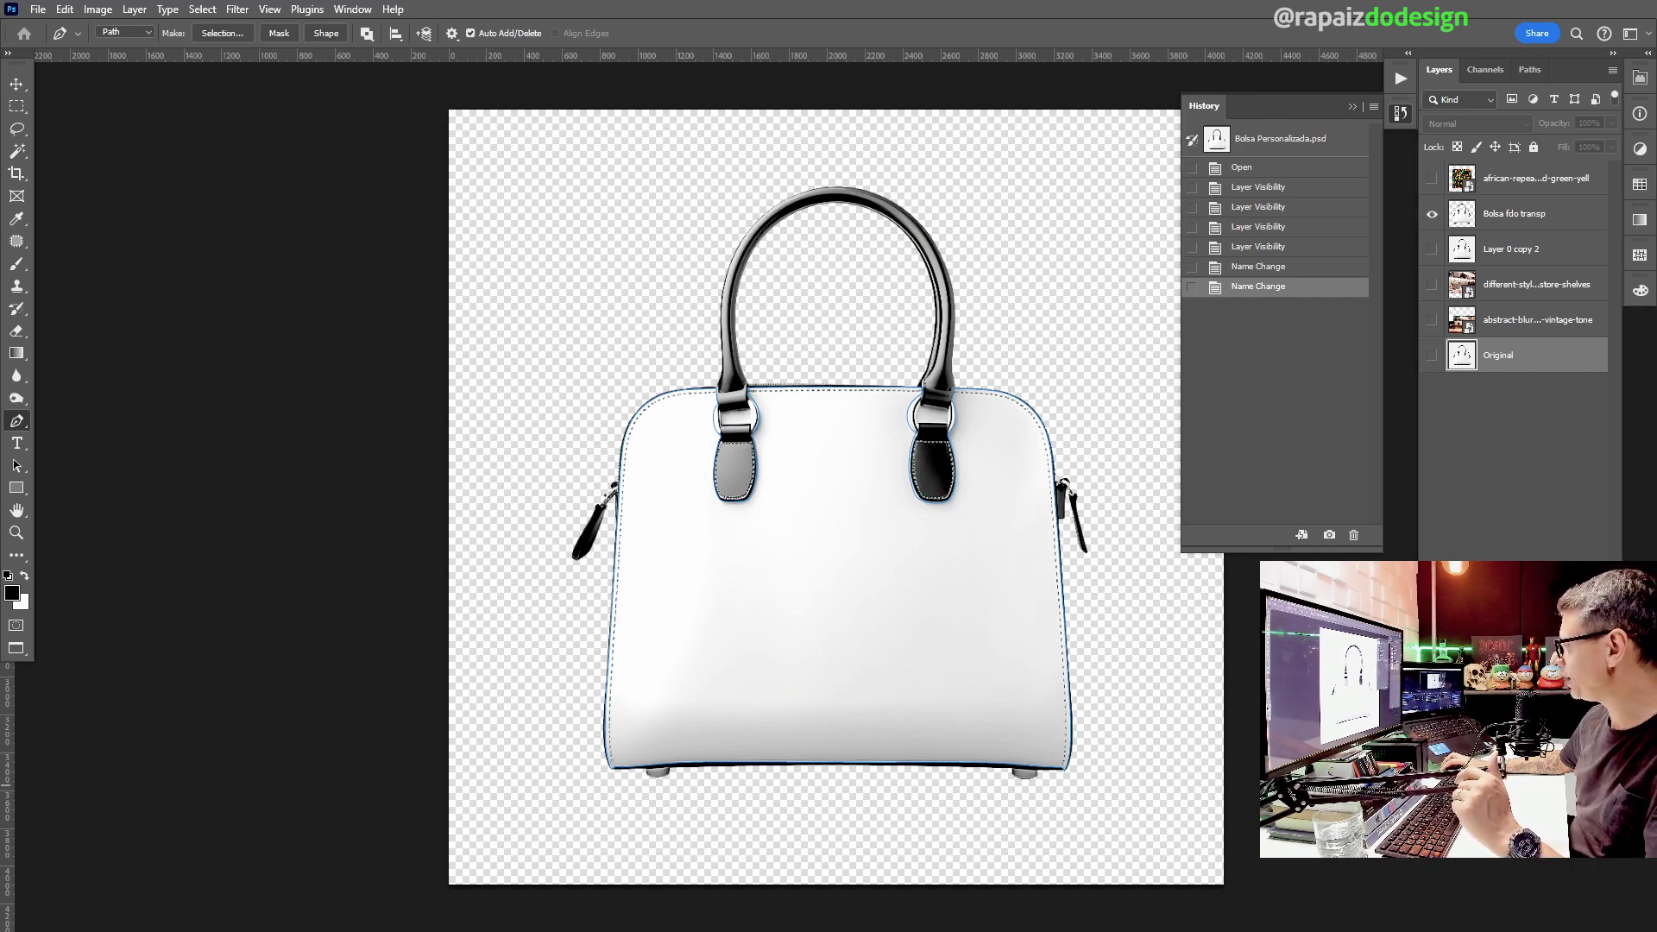
mouse_move(1508, 515)
left_mouse_down()
mouse_move(1503, 425)
mouse_move(1501, 455)
left_mouse_up()
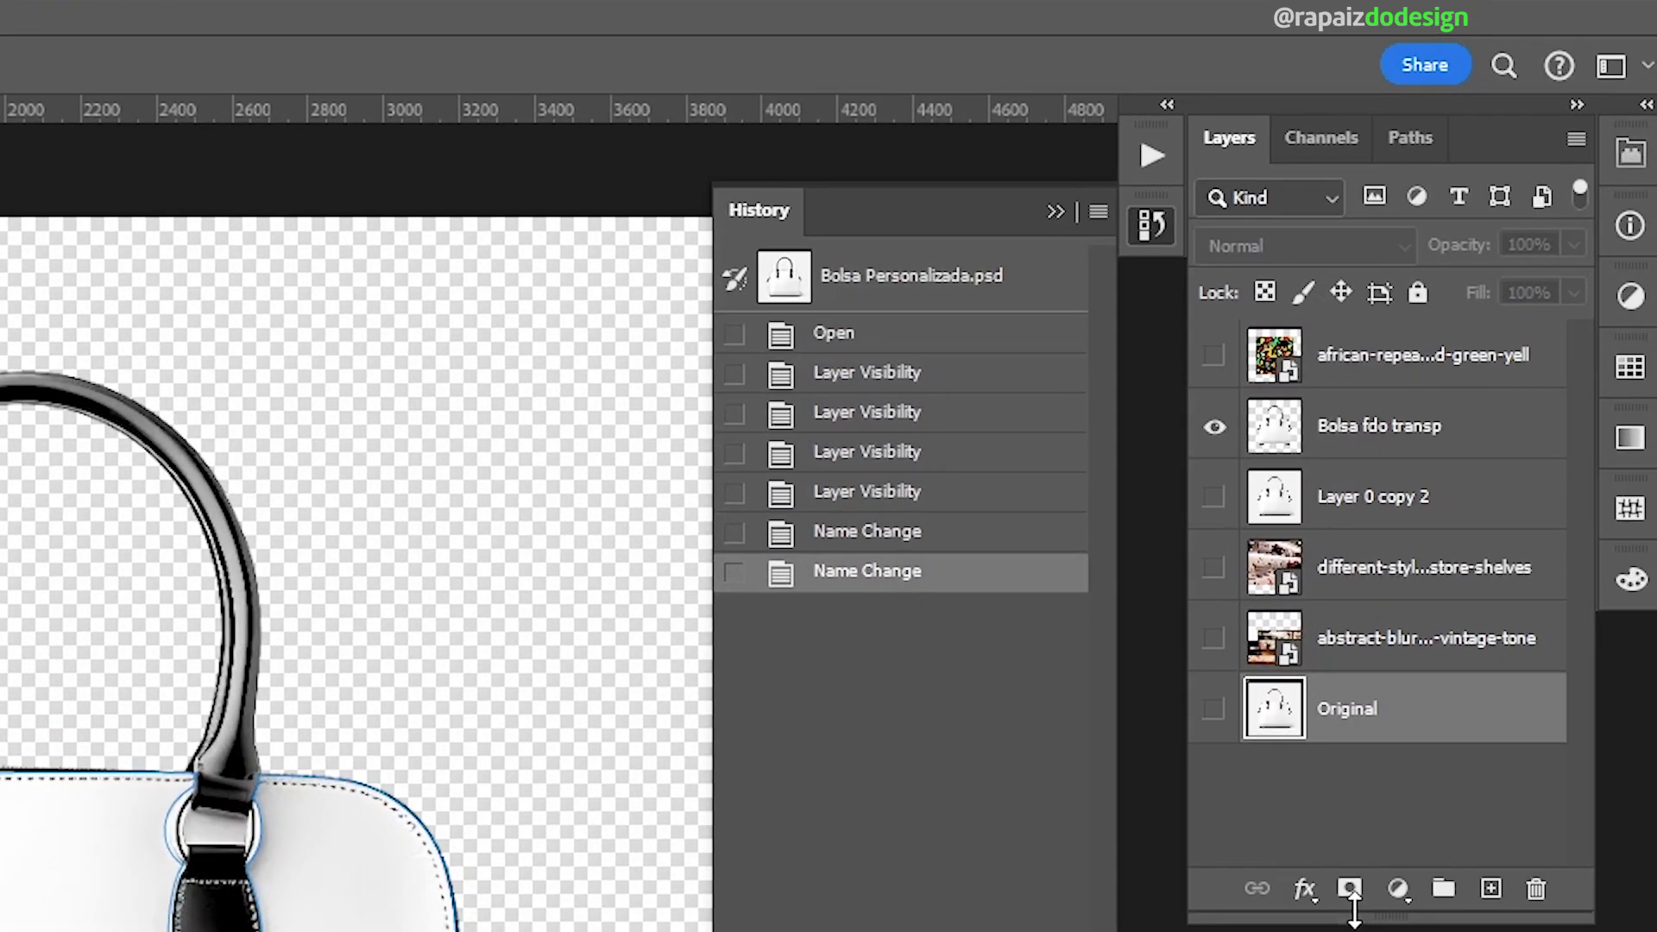
left_click_drag(1354, 911, 1353, 905)
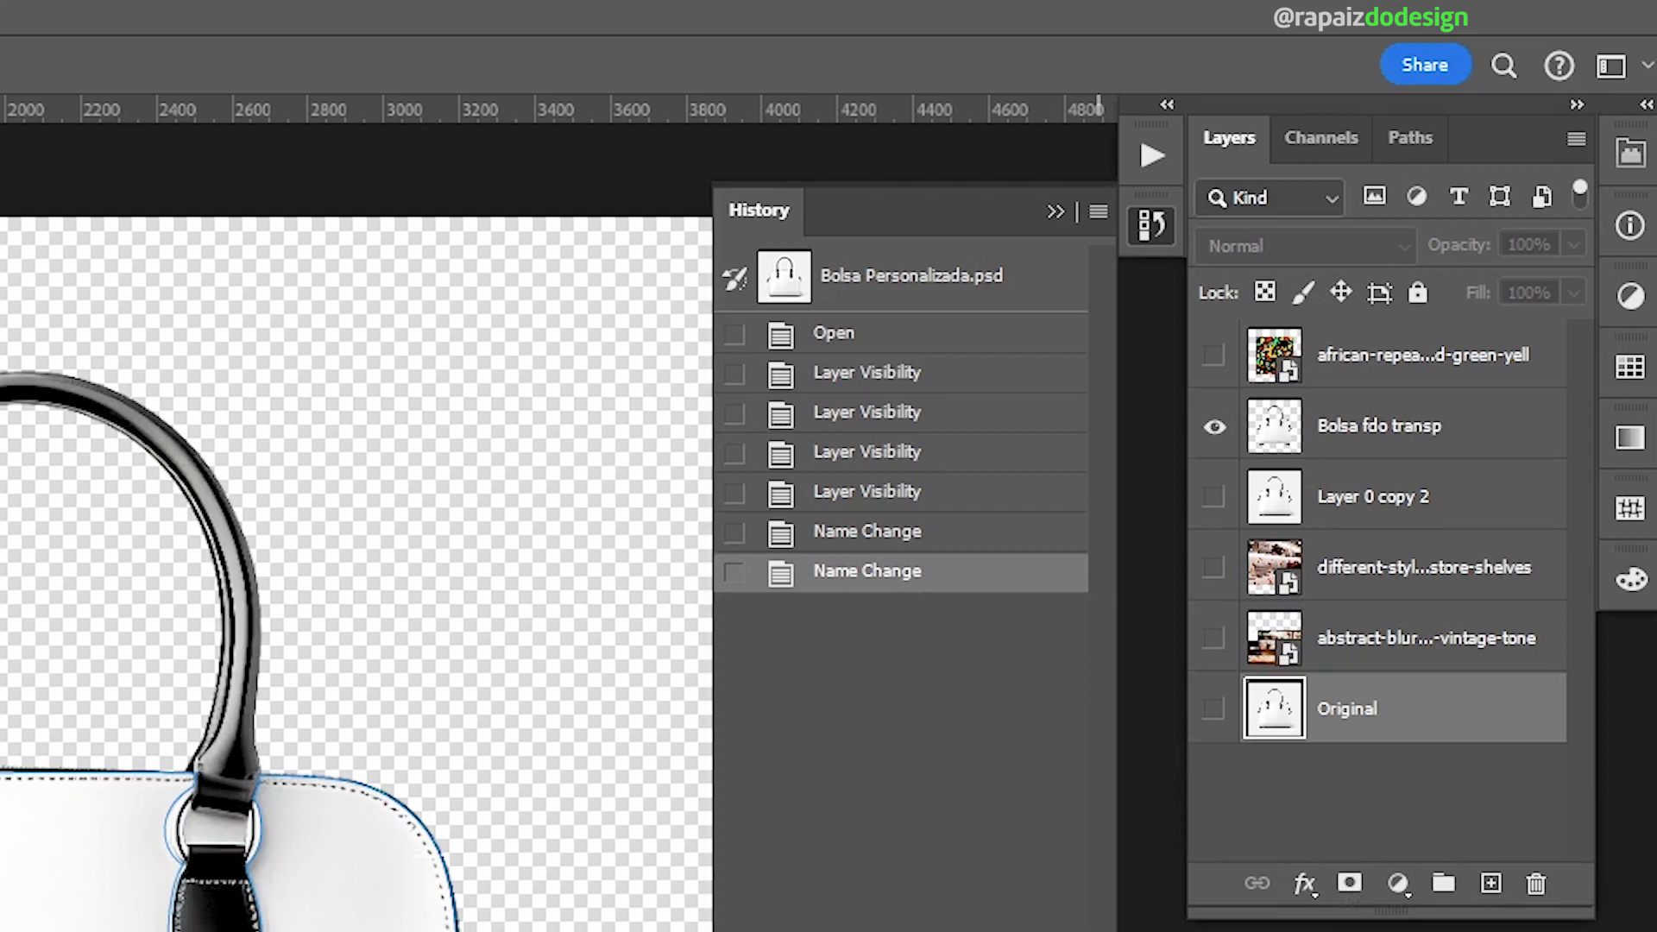
left_click_drag(958, 931, 957, 916)
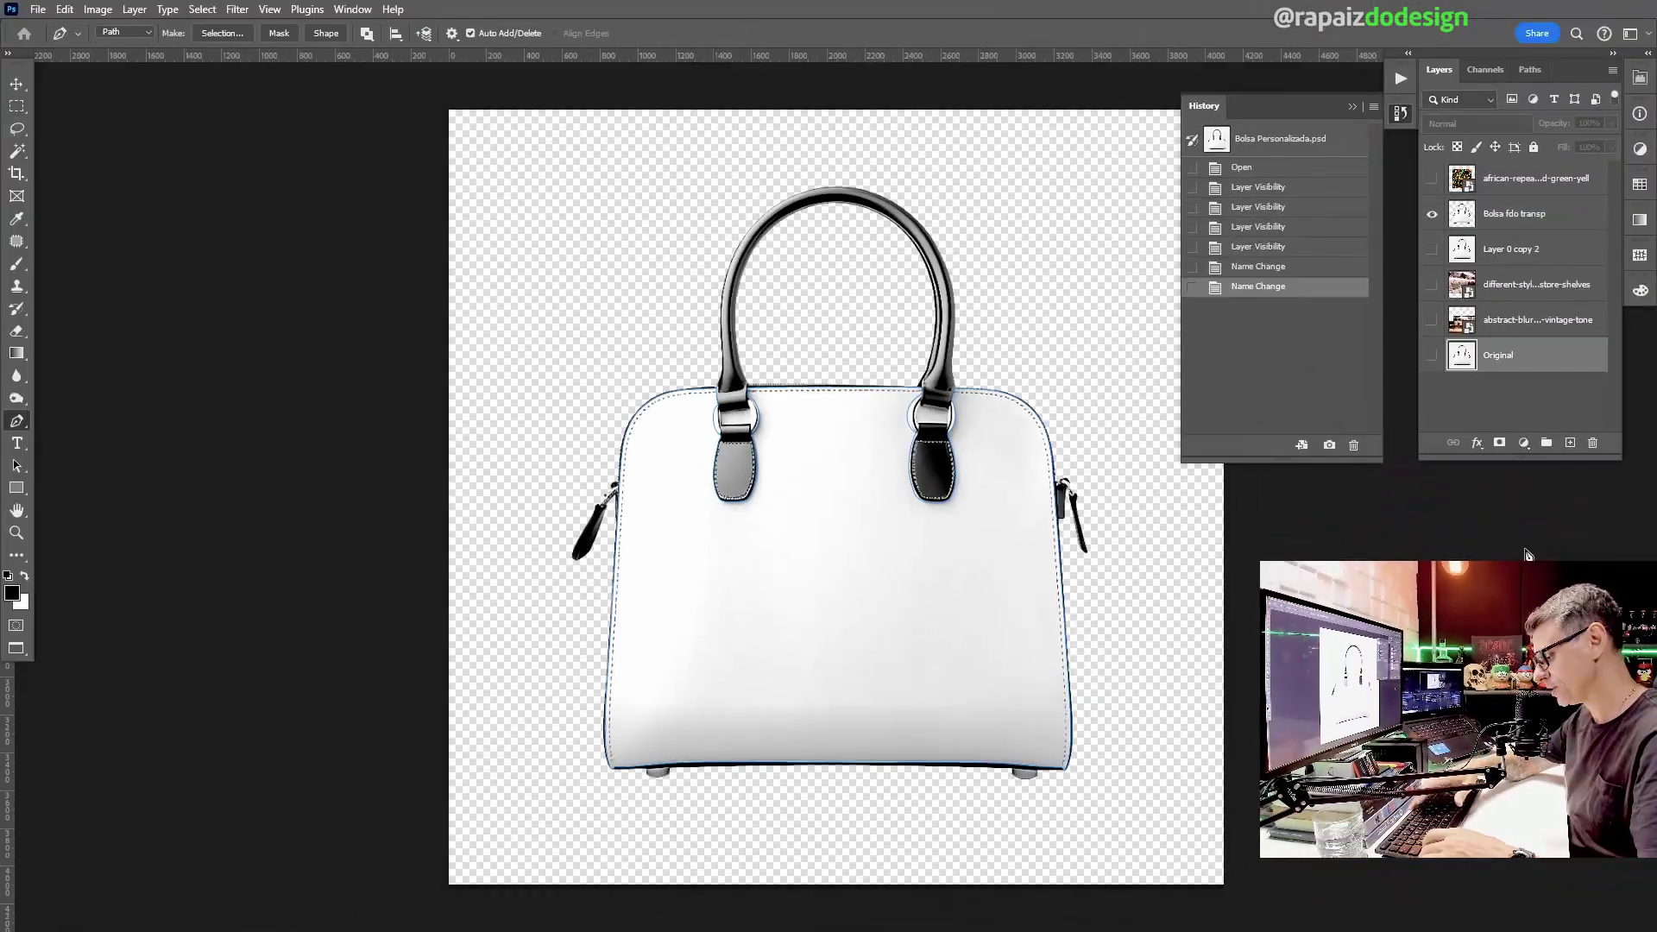
key("ctrl+0")
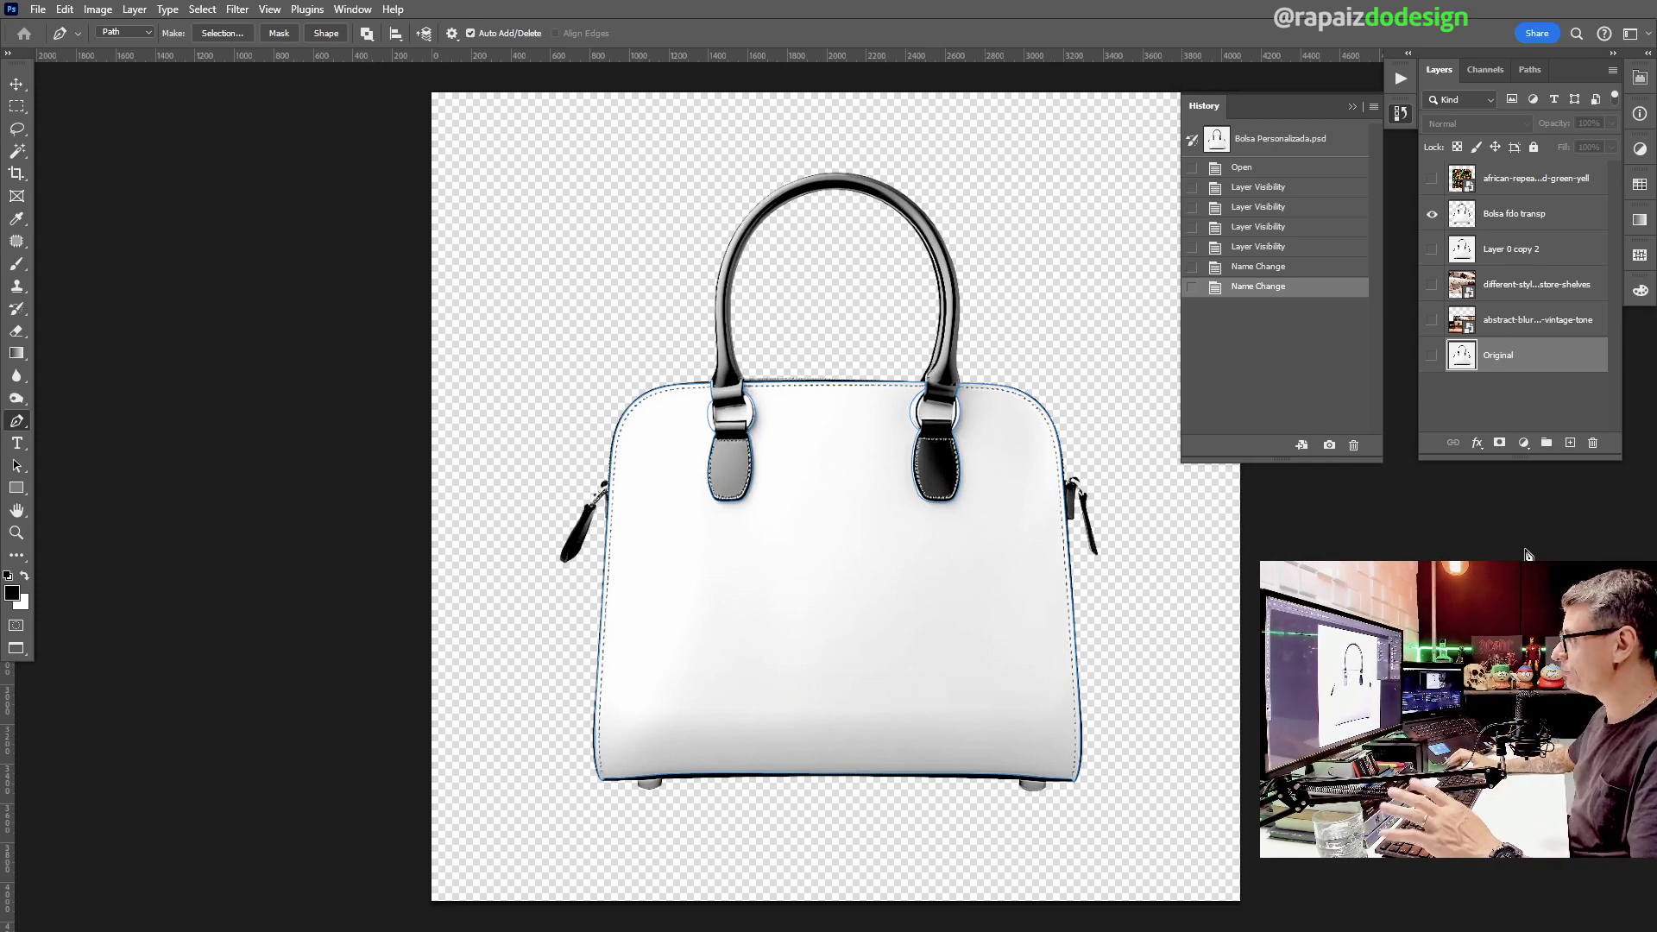
left_click(1530, 70)
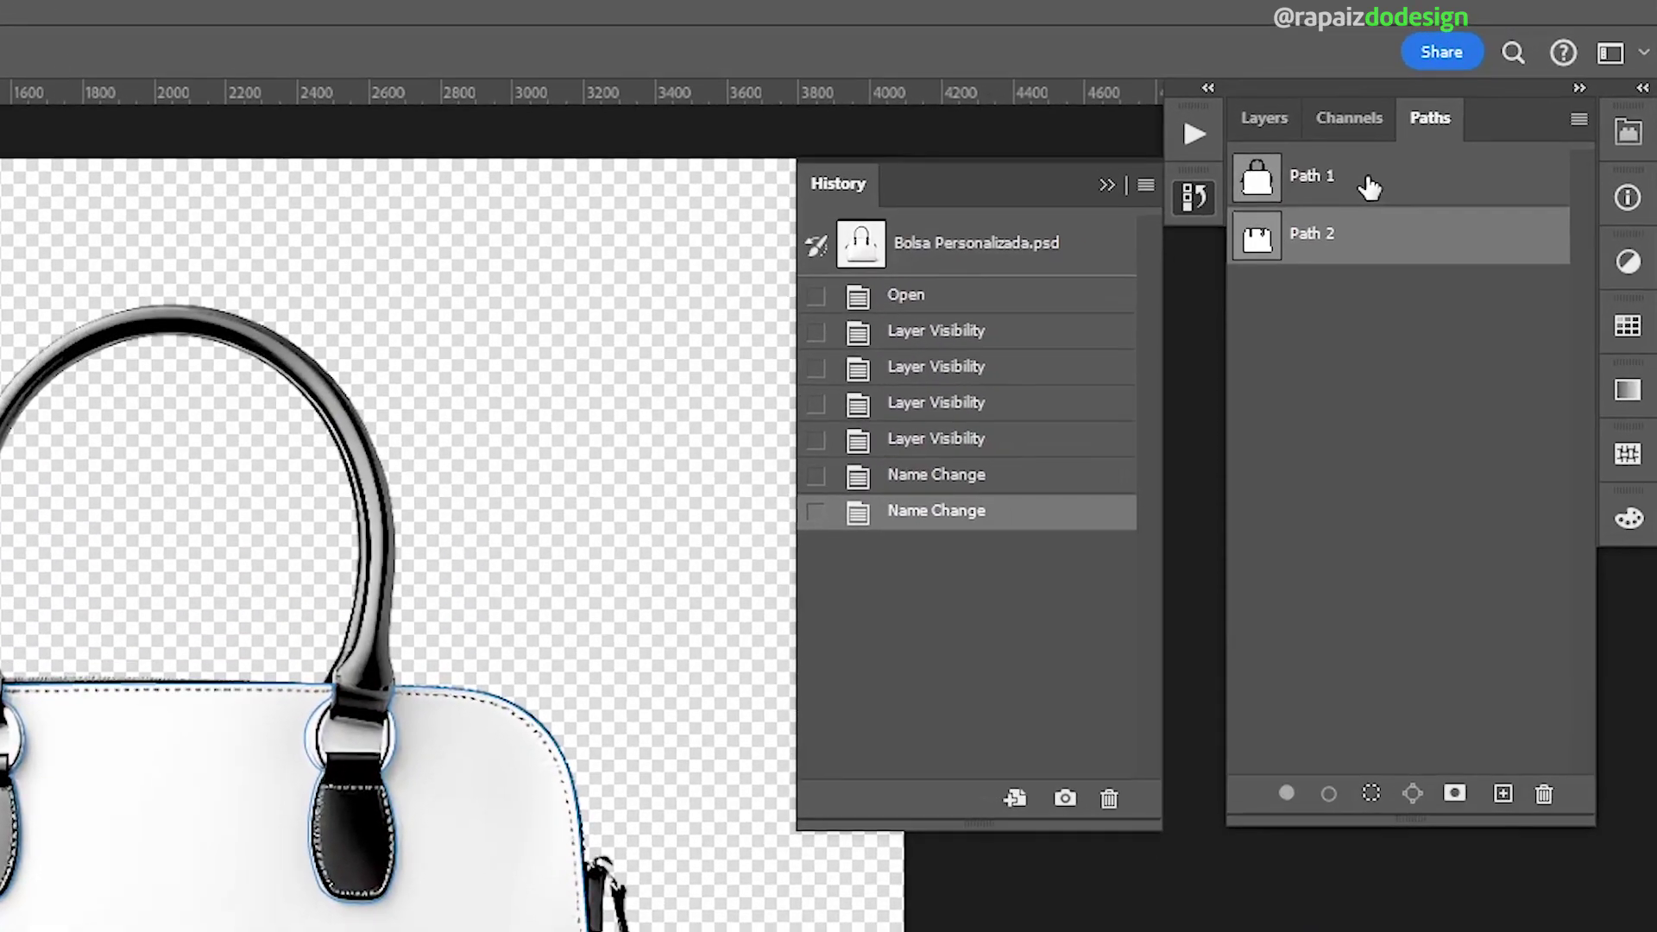
left_click(1459, 136)
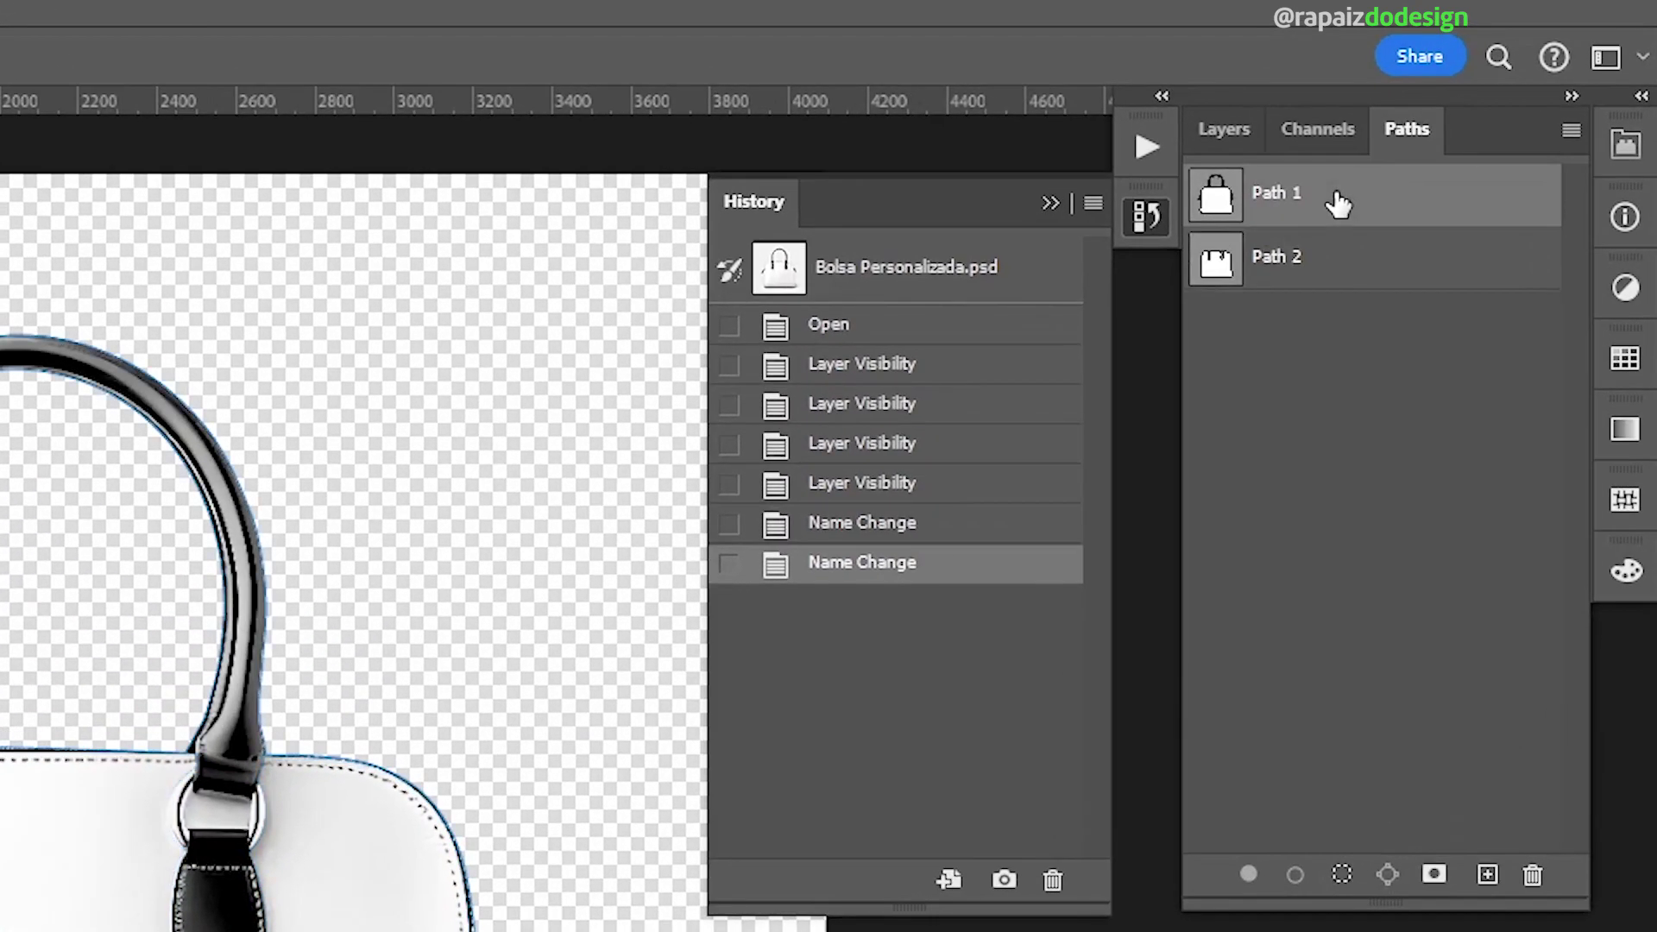
left_click(1348, 268)
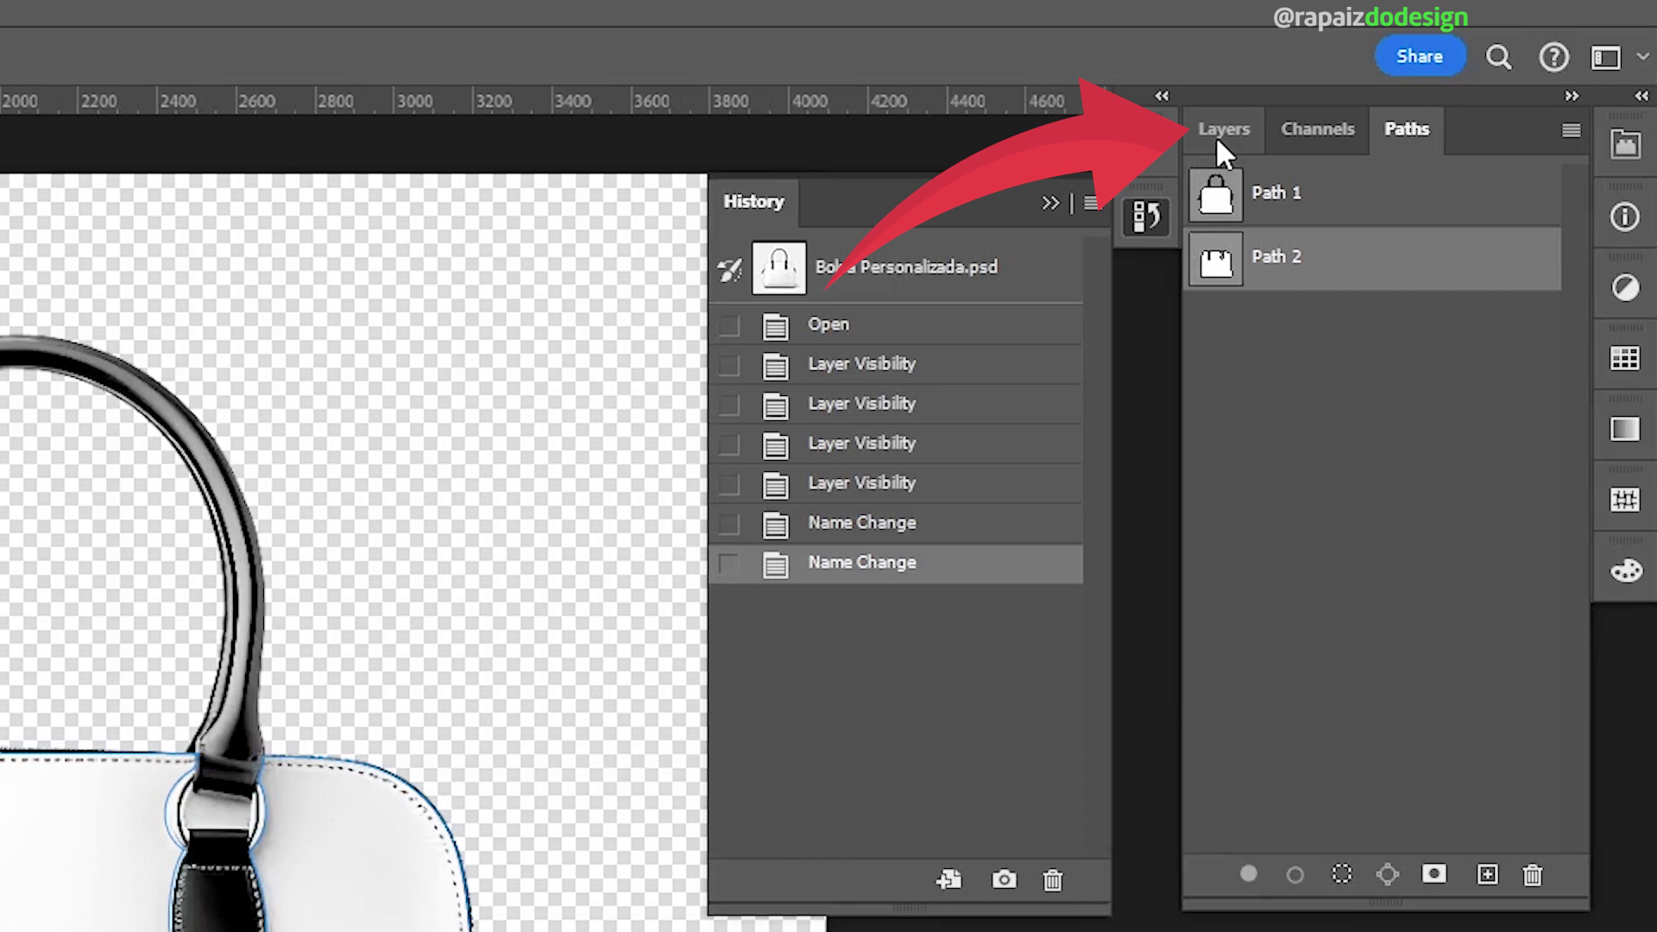
left_click(1222, 138)
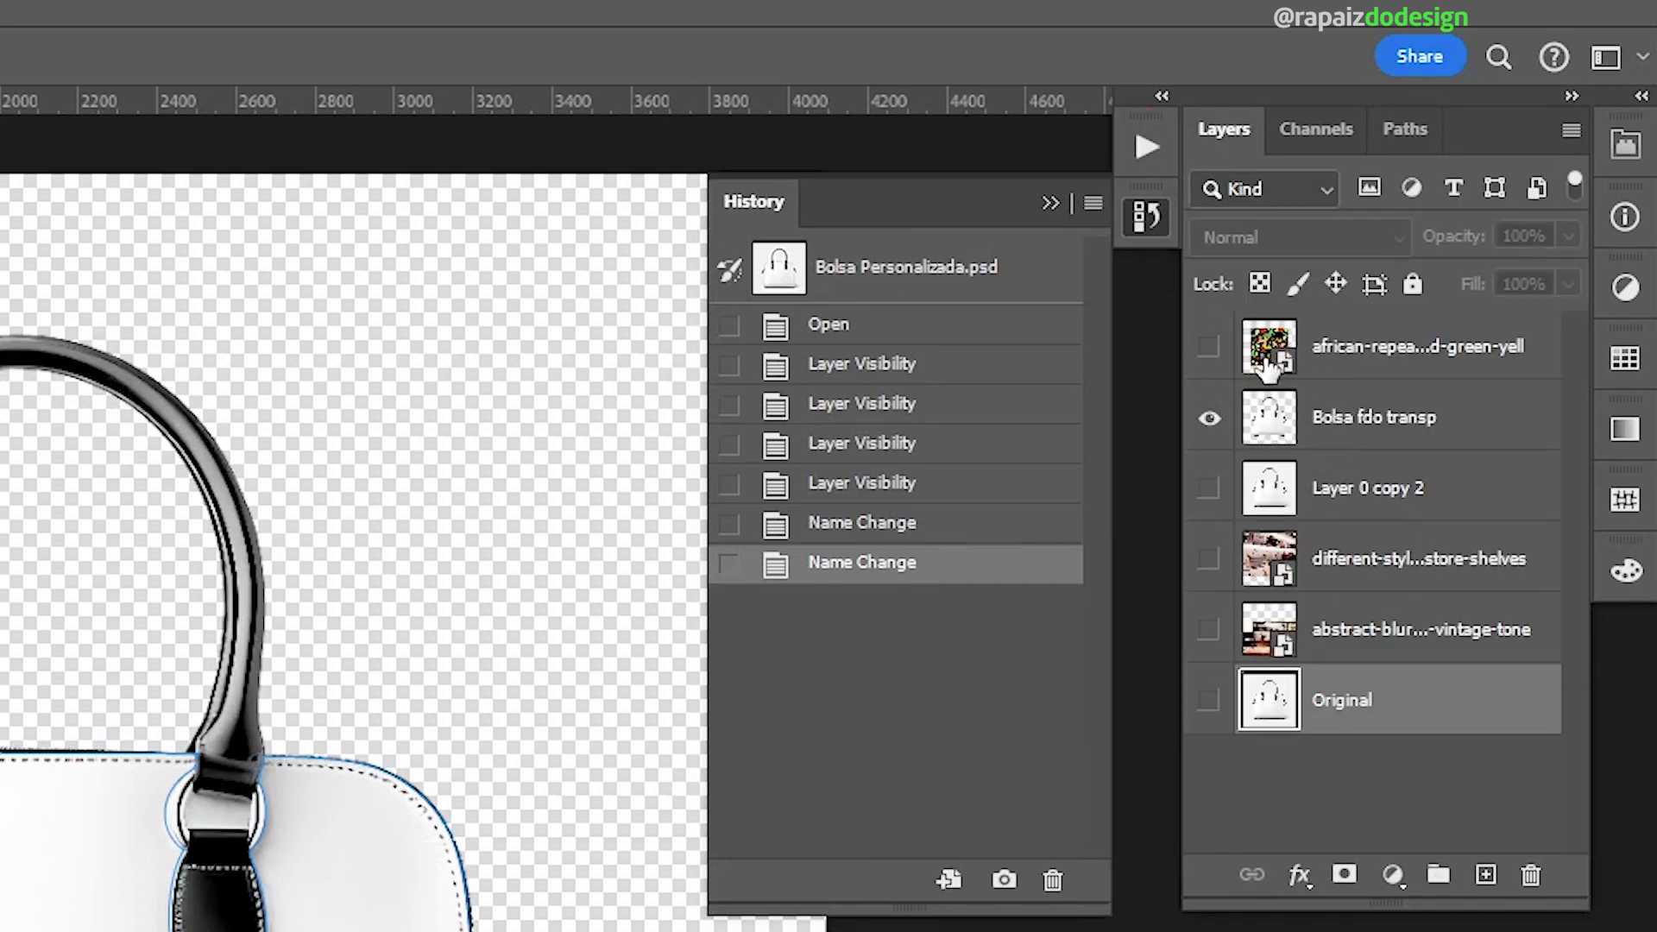
Step: Select Bolsa fdo transp and show the african-repeat pattern layer over the bag
left_click(1438, 436)
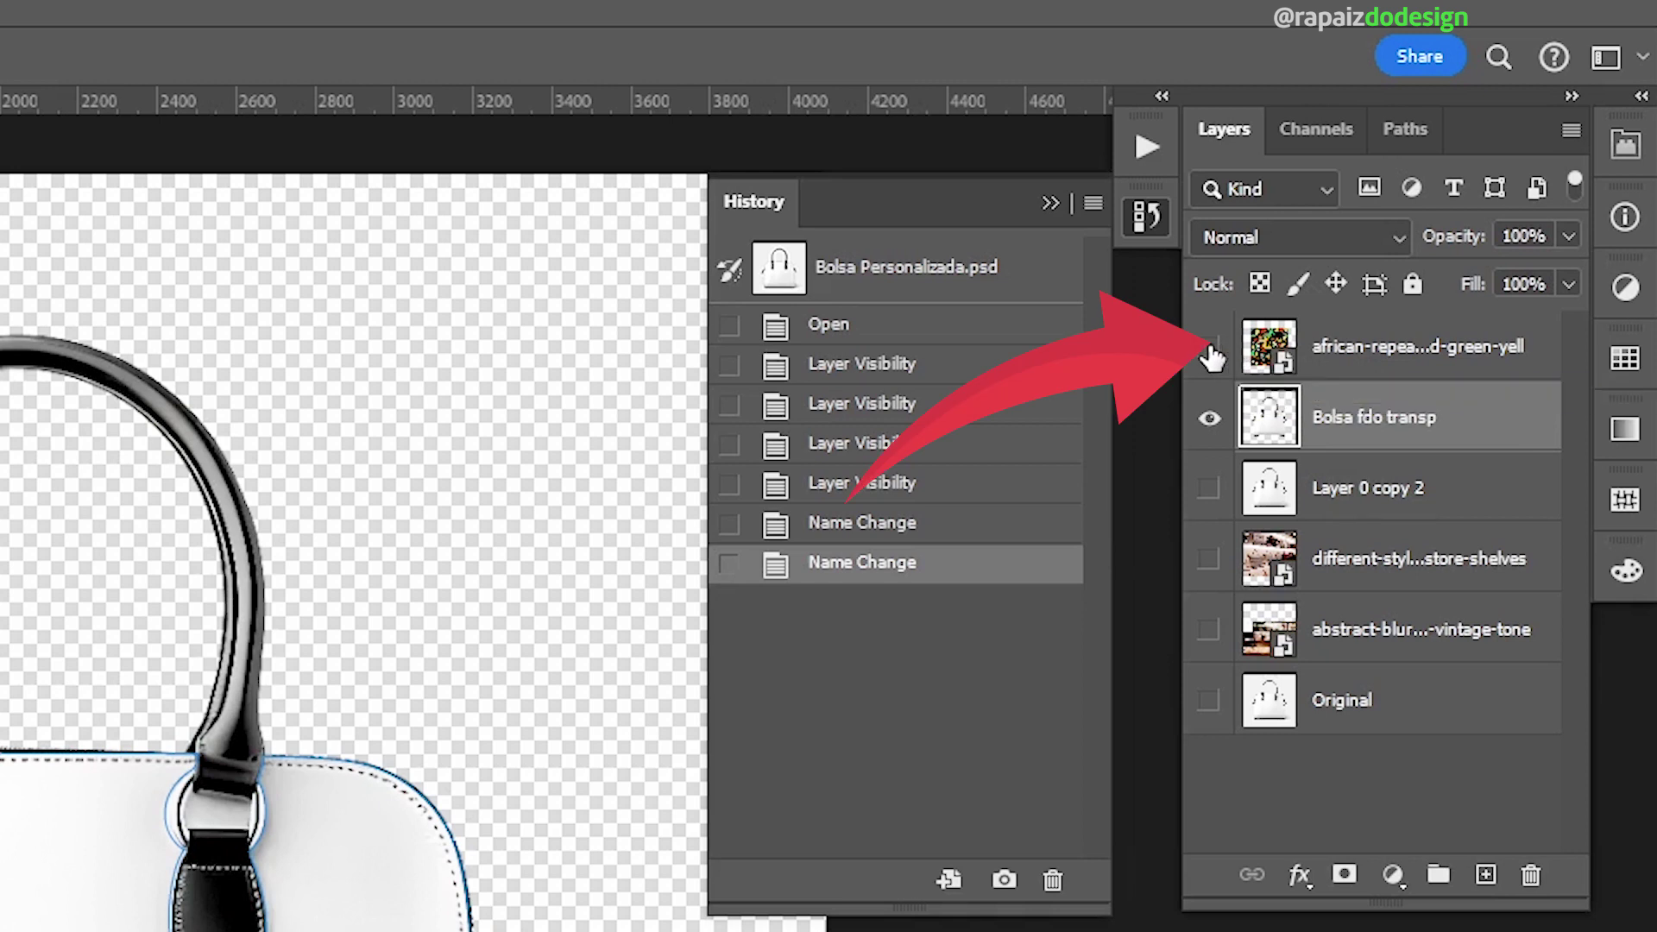
left_click(1209, 347)
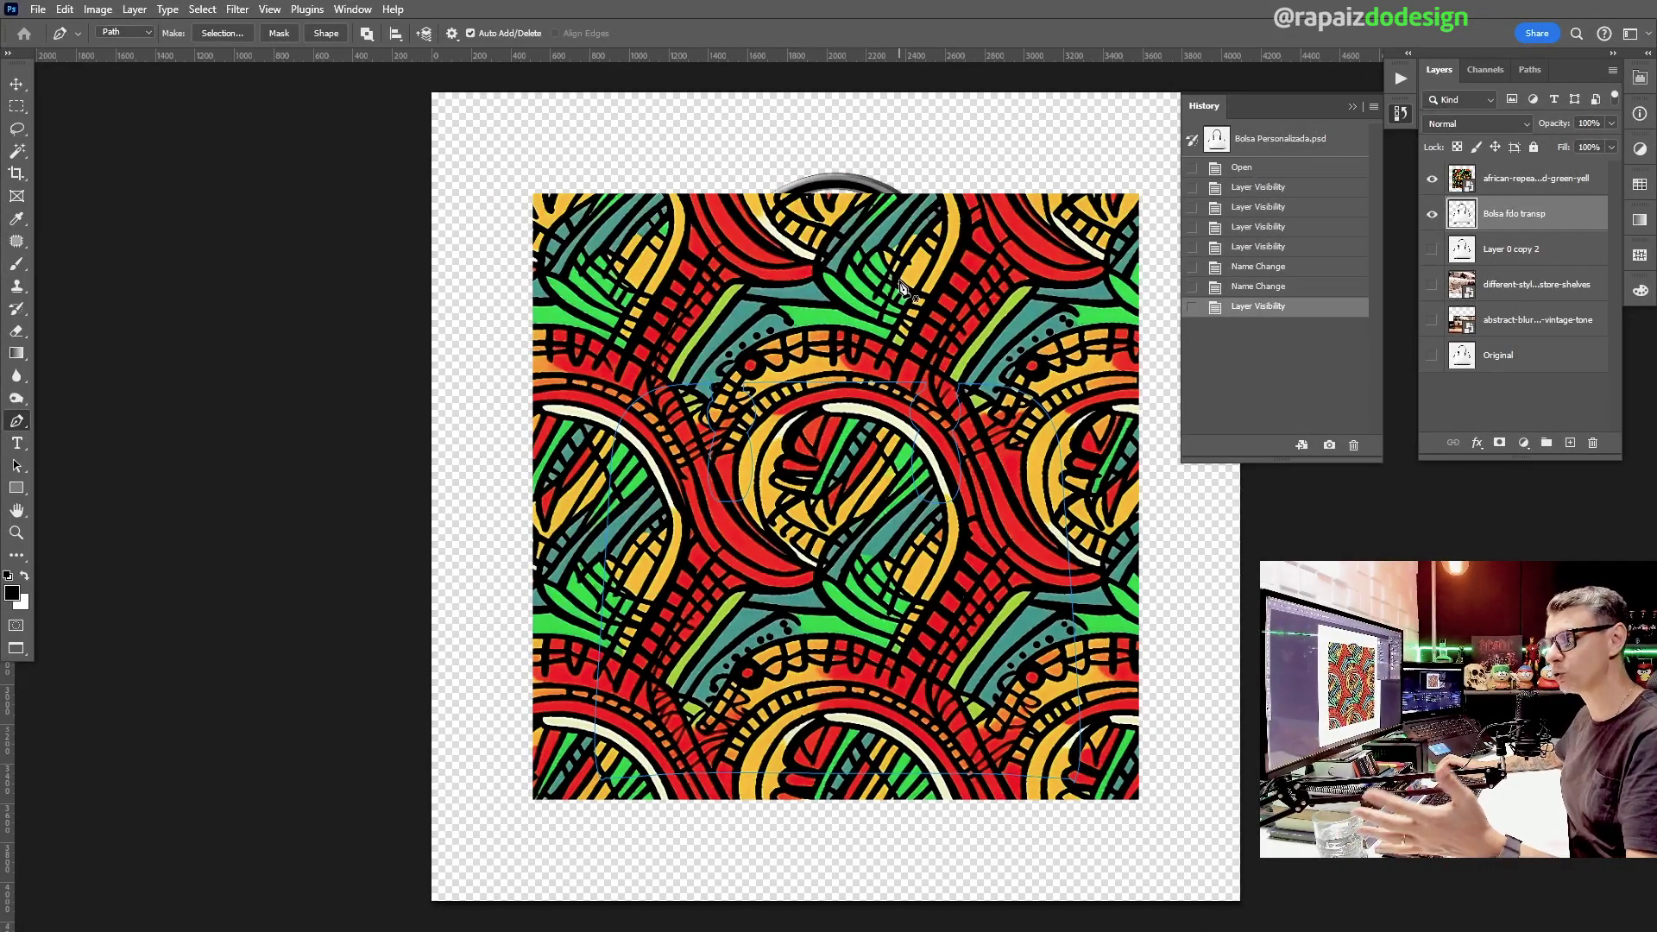
Step: With the Move tool, recheck the pattern over the white bag and display Path 1 and Path 2
left_click(16, 86)
left_click(38, 10)
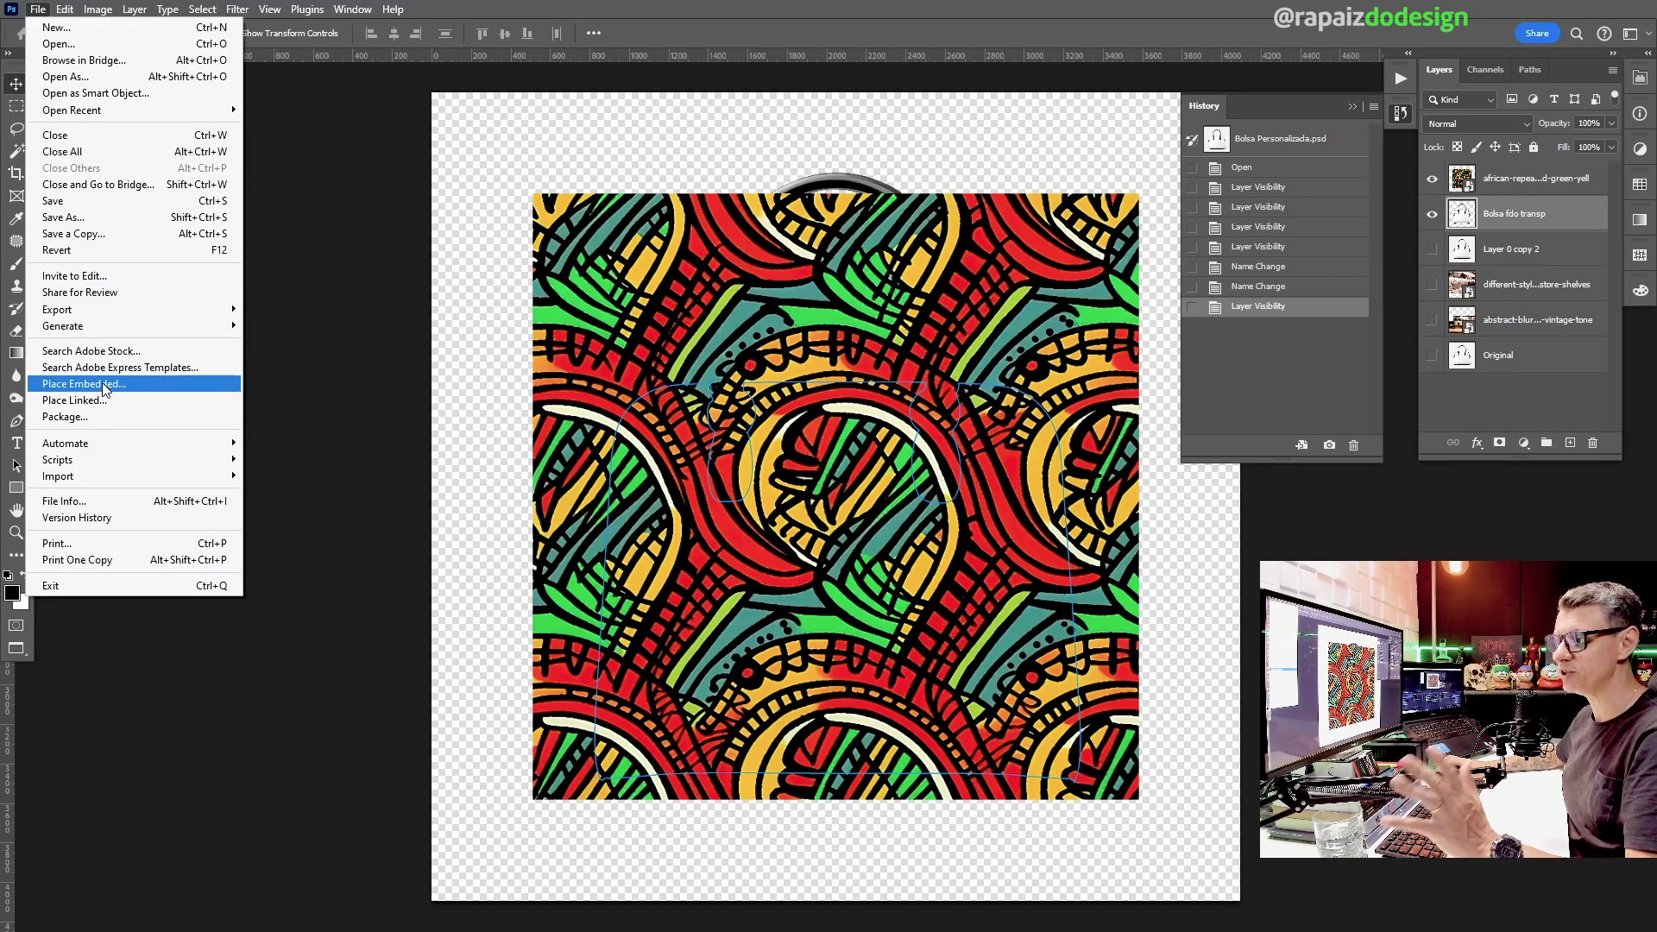
left_click(1493, 179)
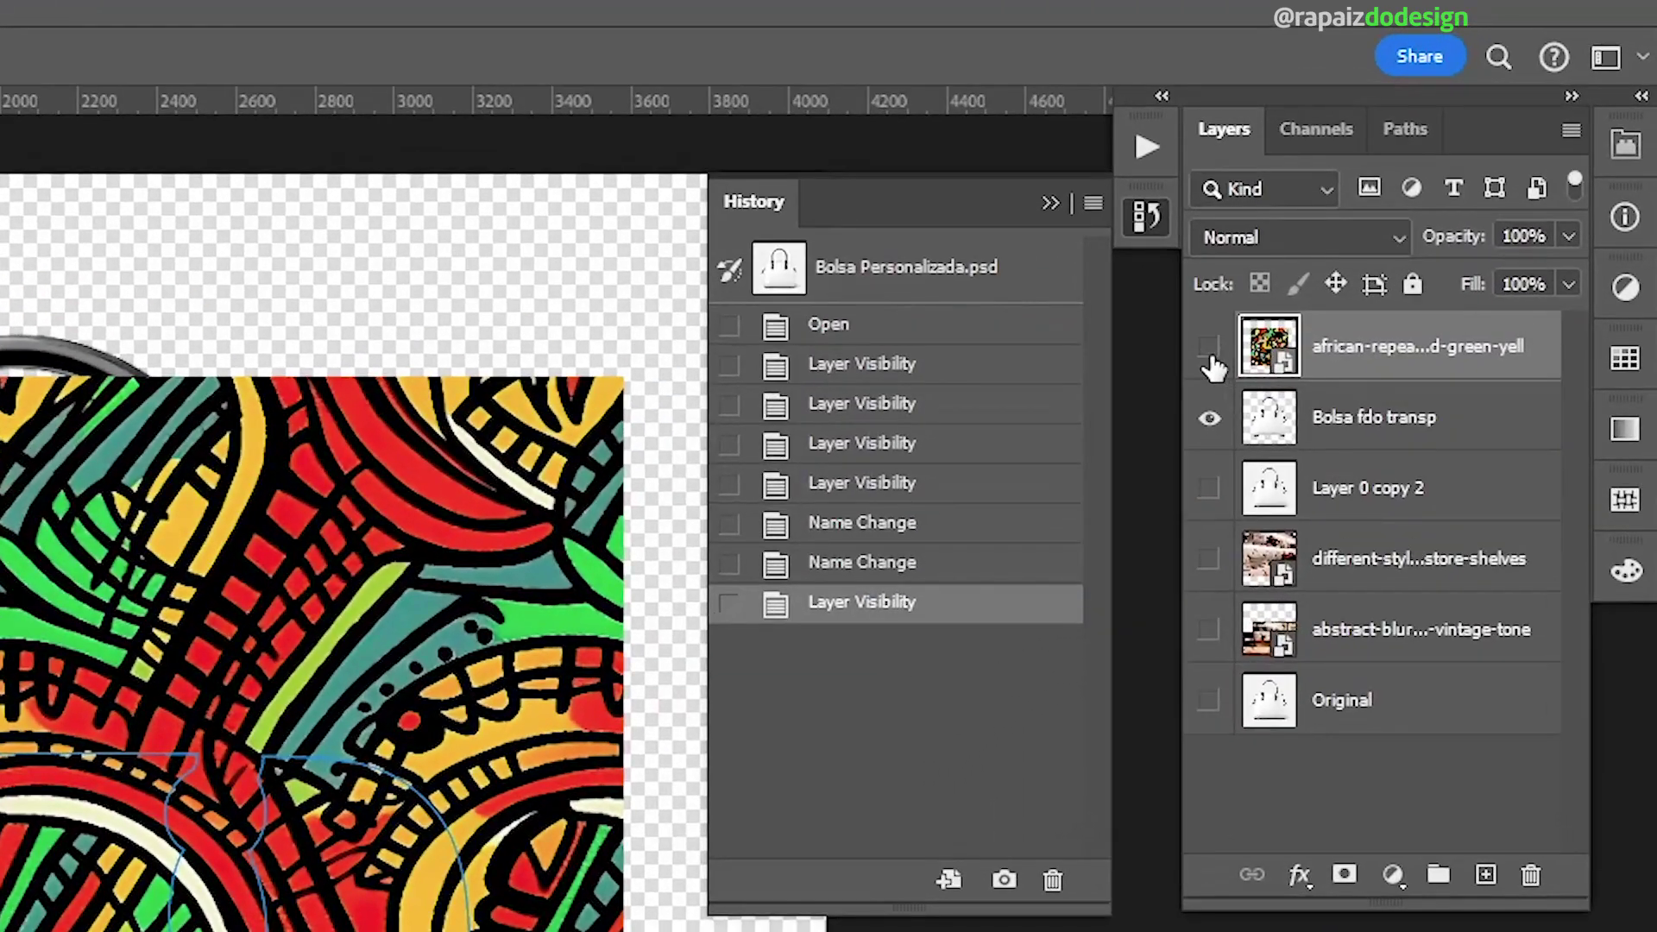
left_click(1209, 348)
left_click(1325, 440)
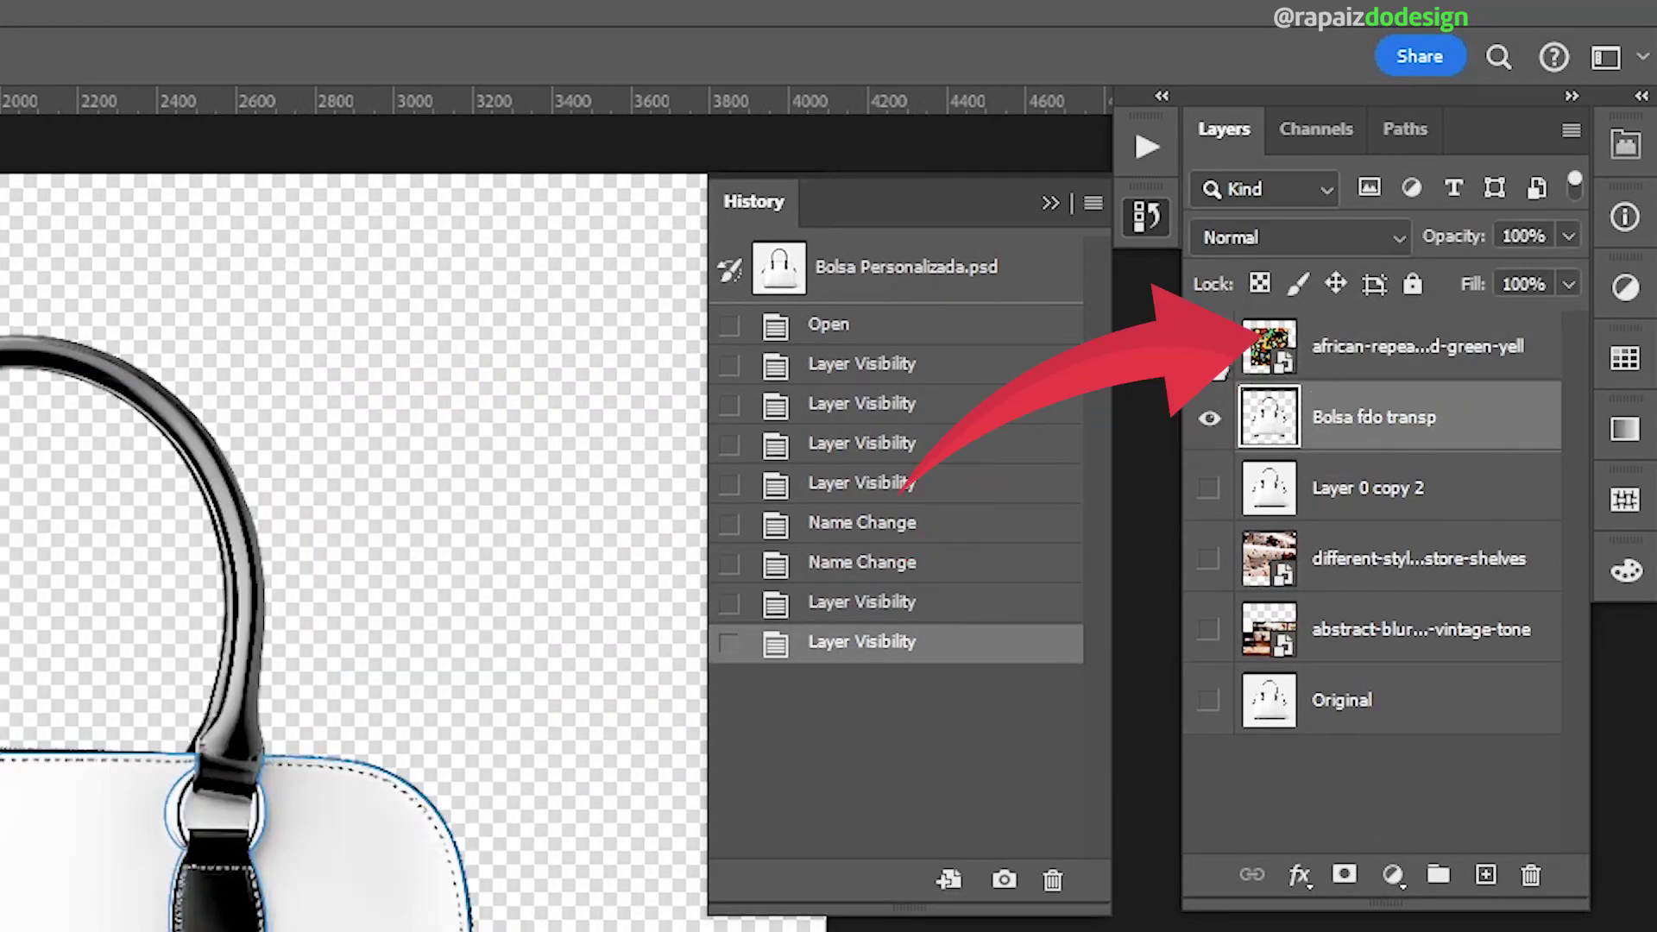
left_click(1210, 348)
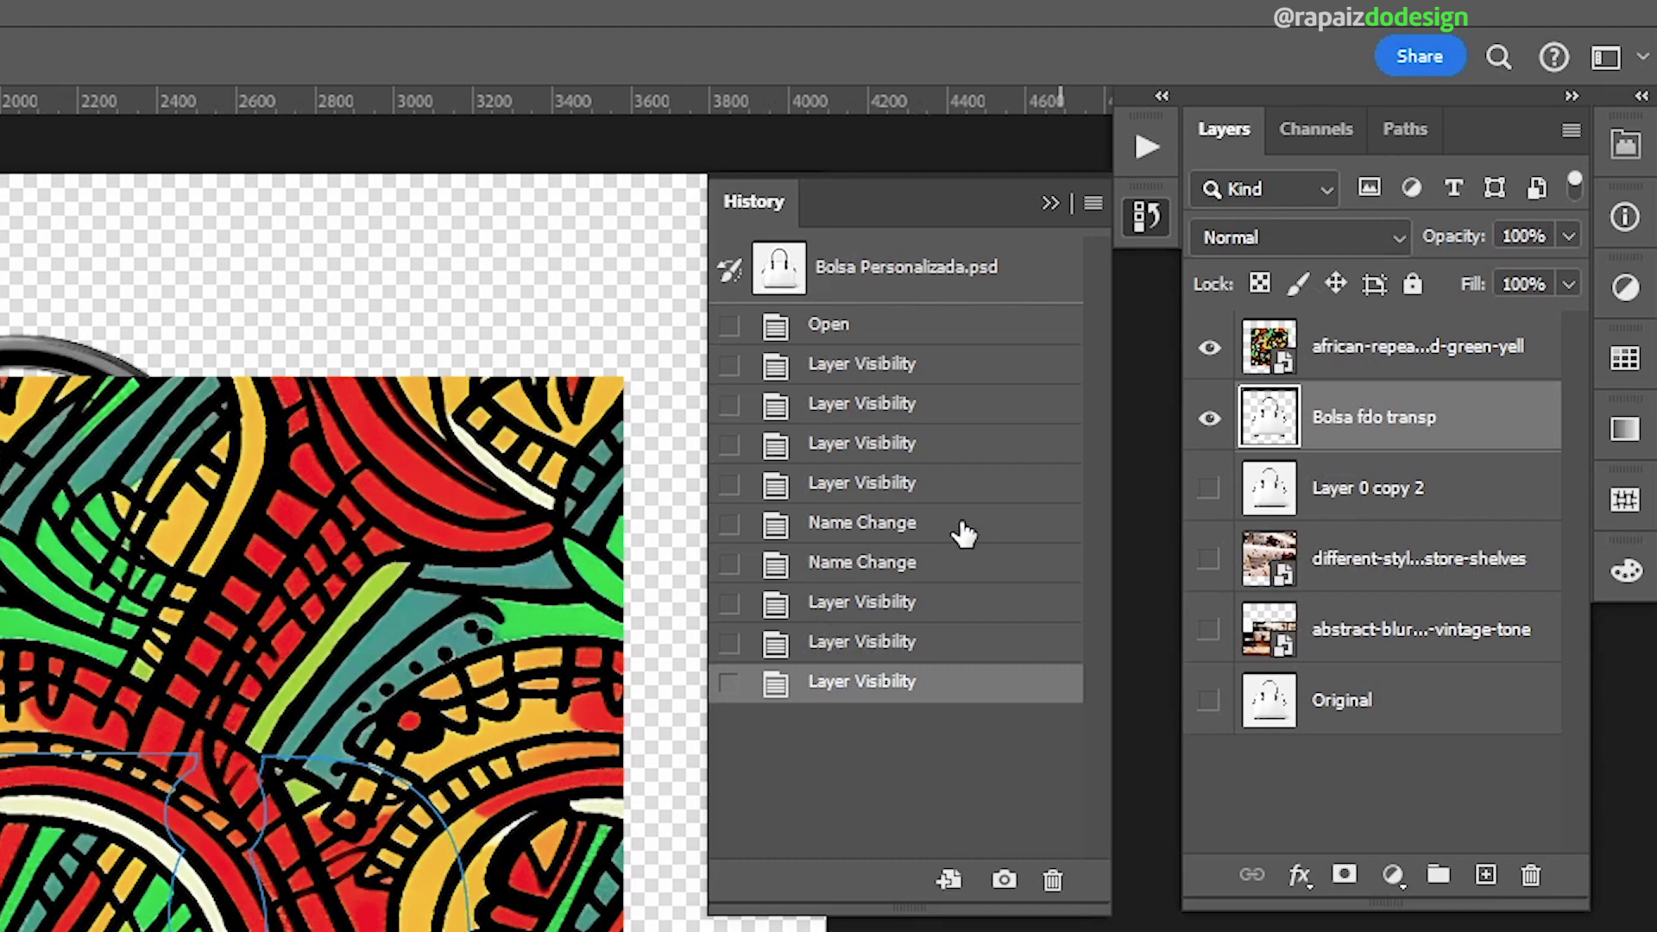
left_click(1399, 124)
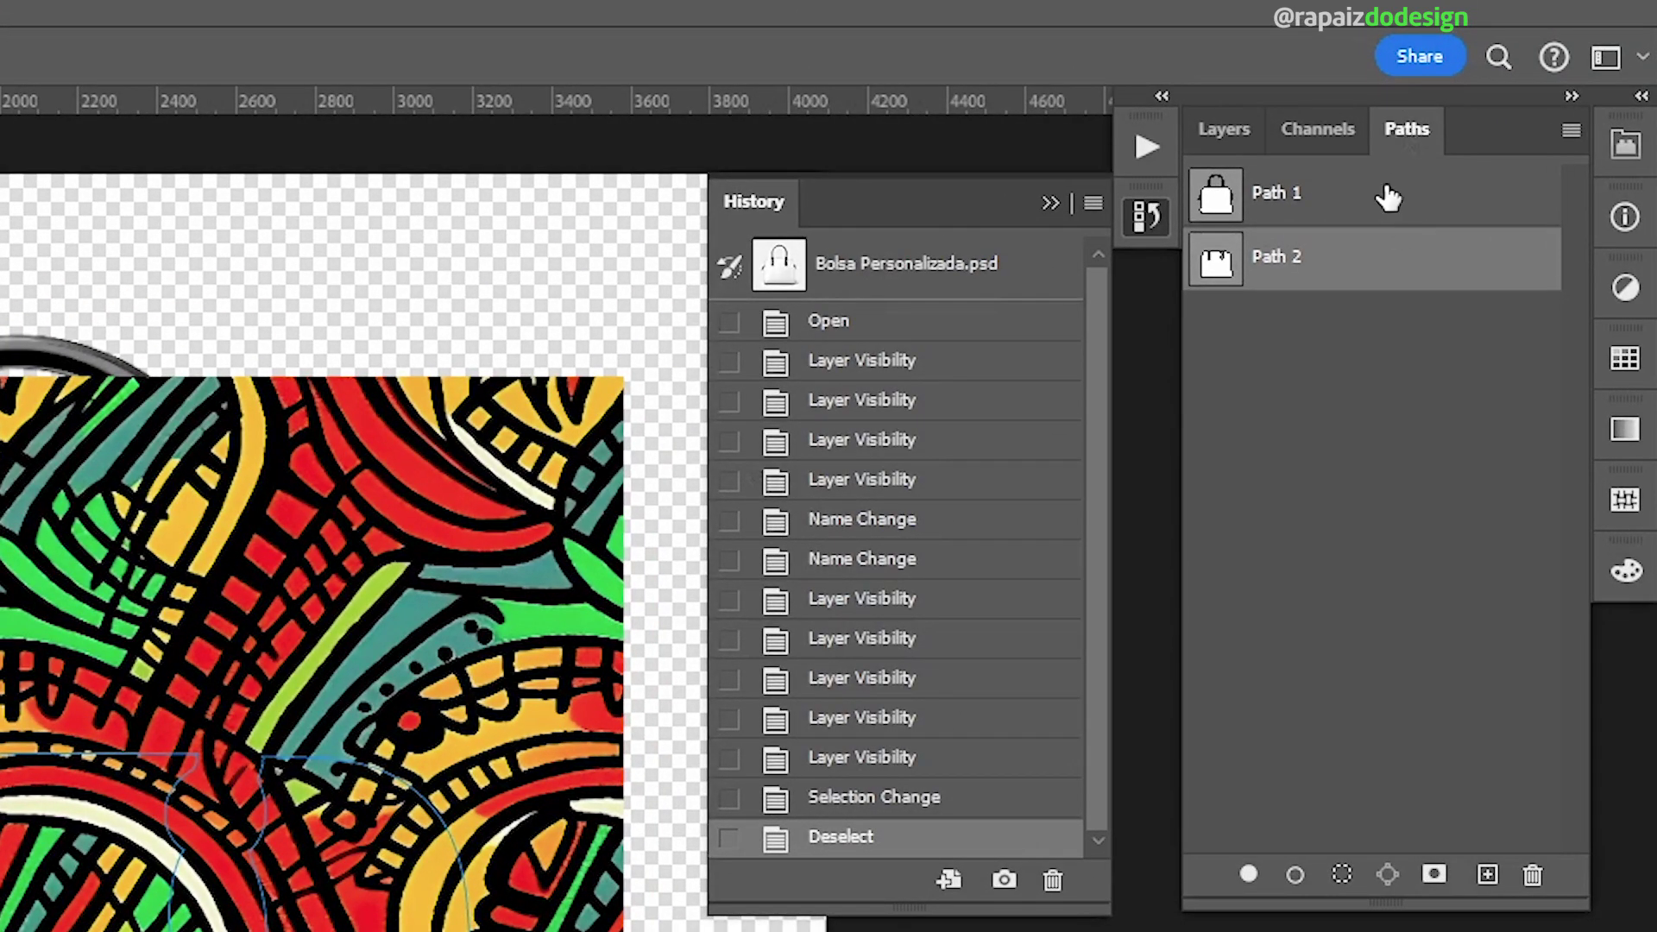
Step: Load Path 2 as a bag-shaped selection and select the African pattern layer
key("ctrl")
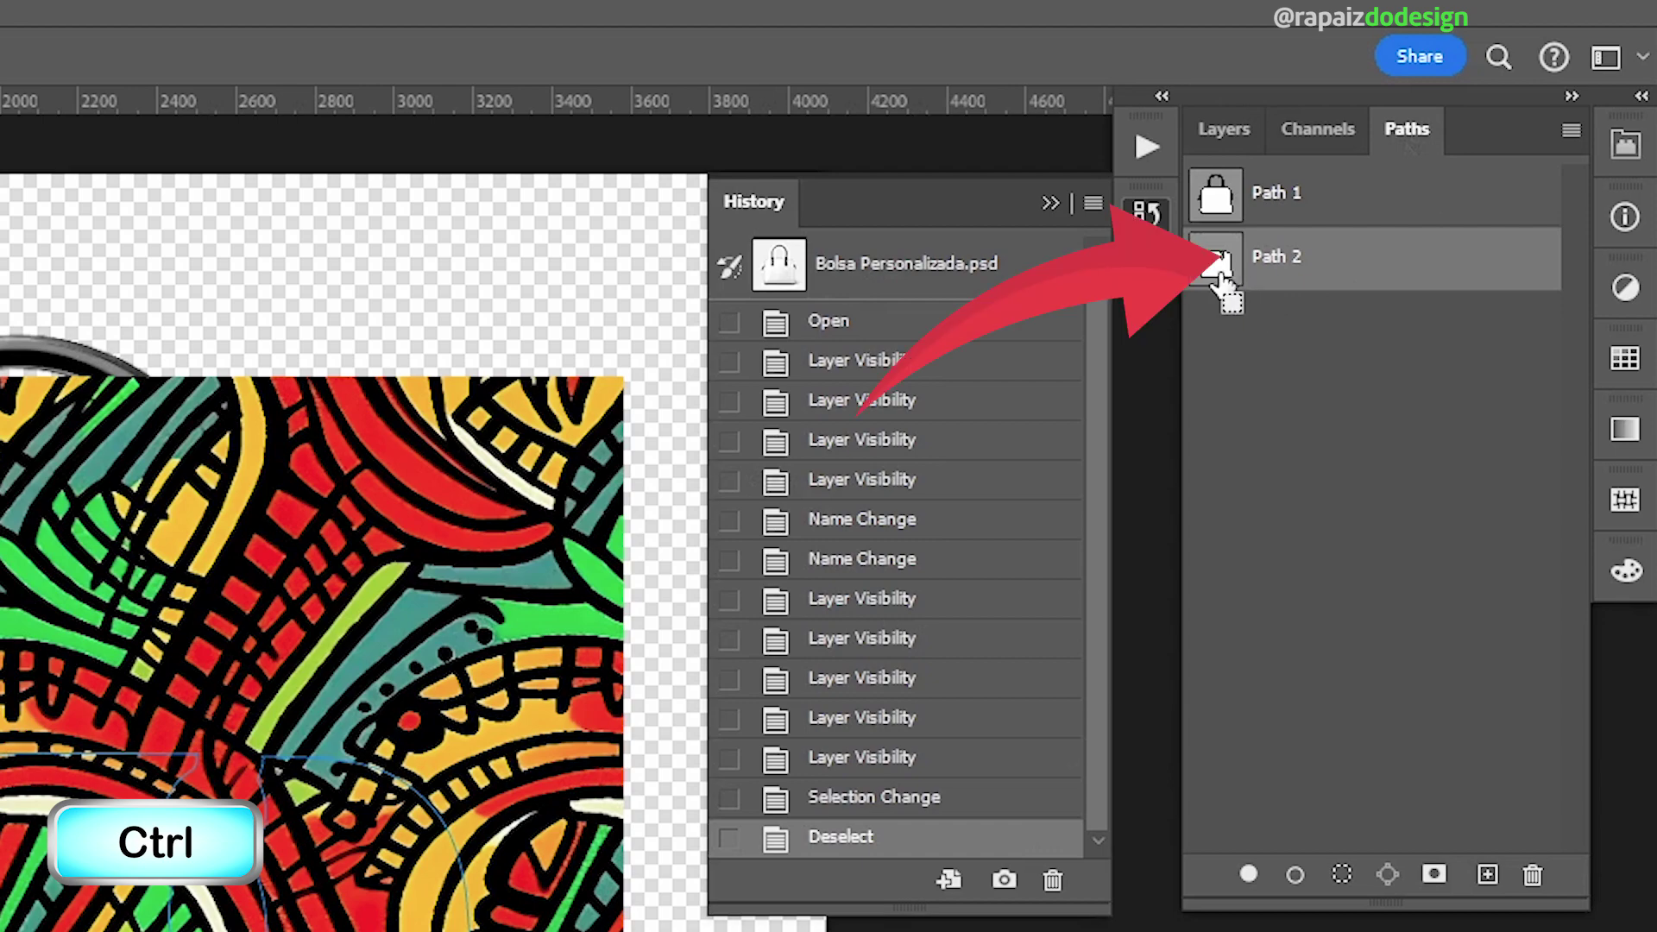
left_click(1217, 261, "ctrl")
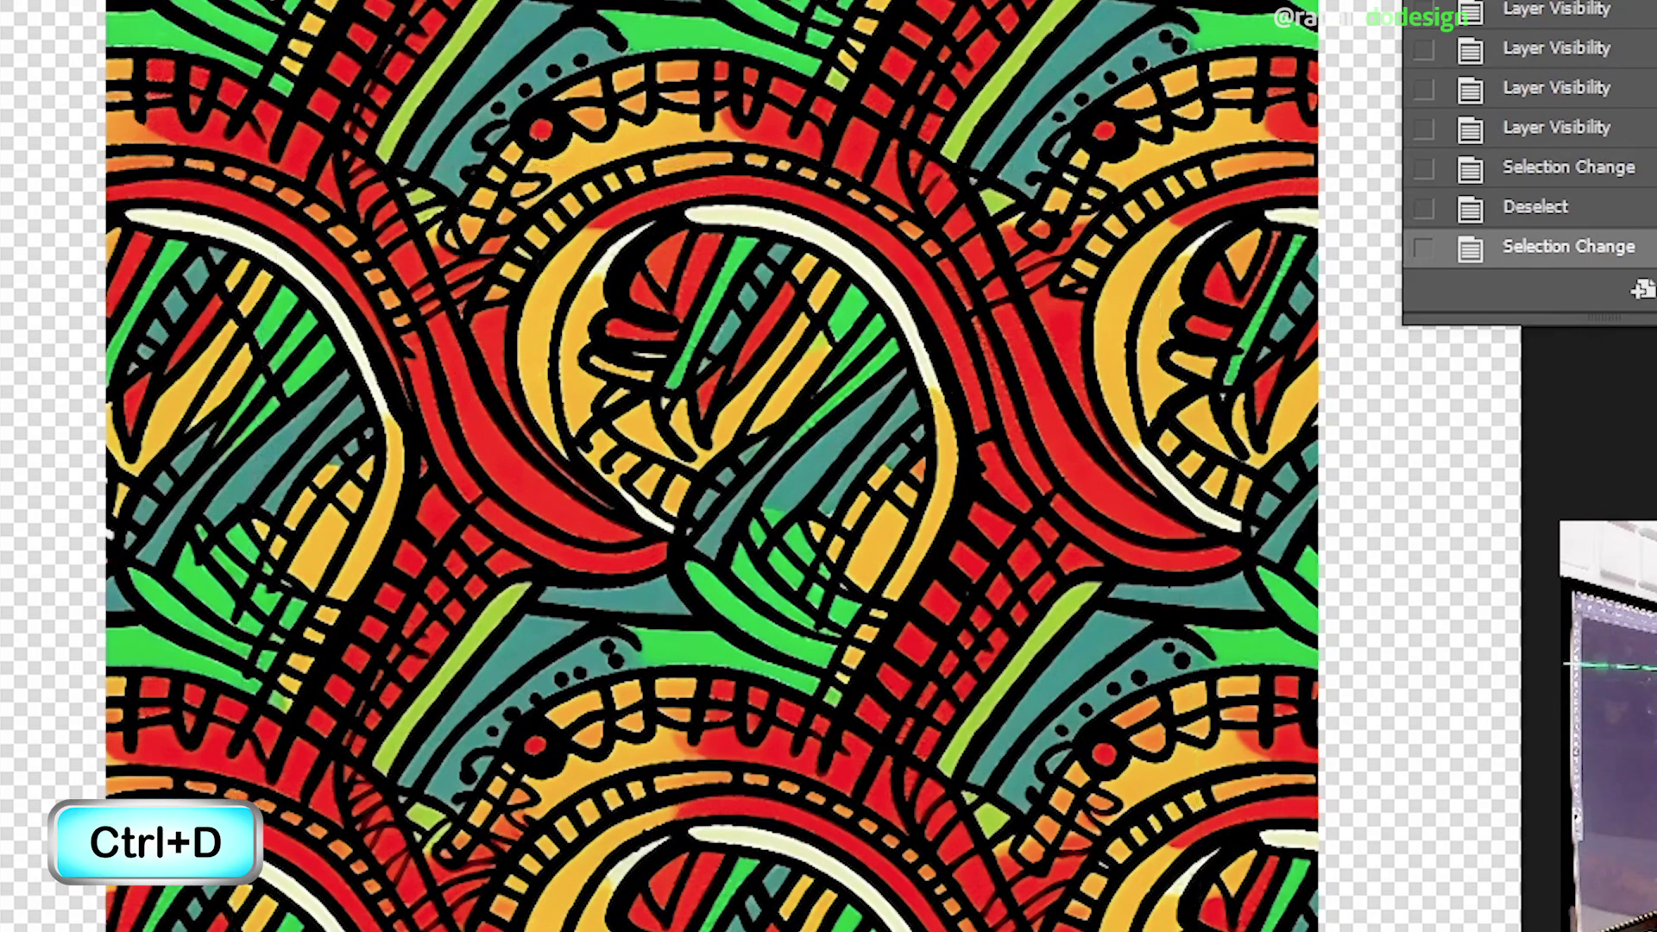
key("ctrl+d")
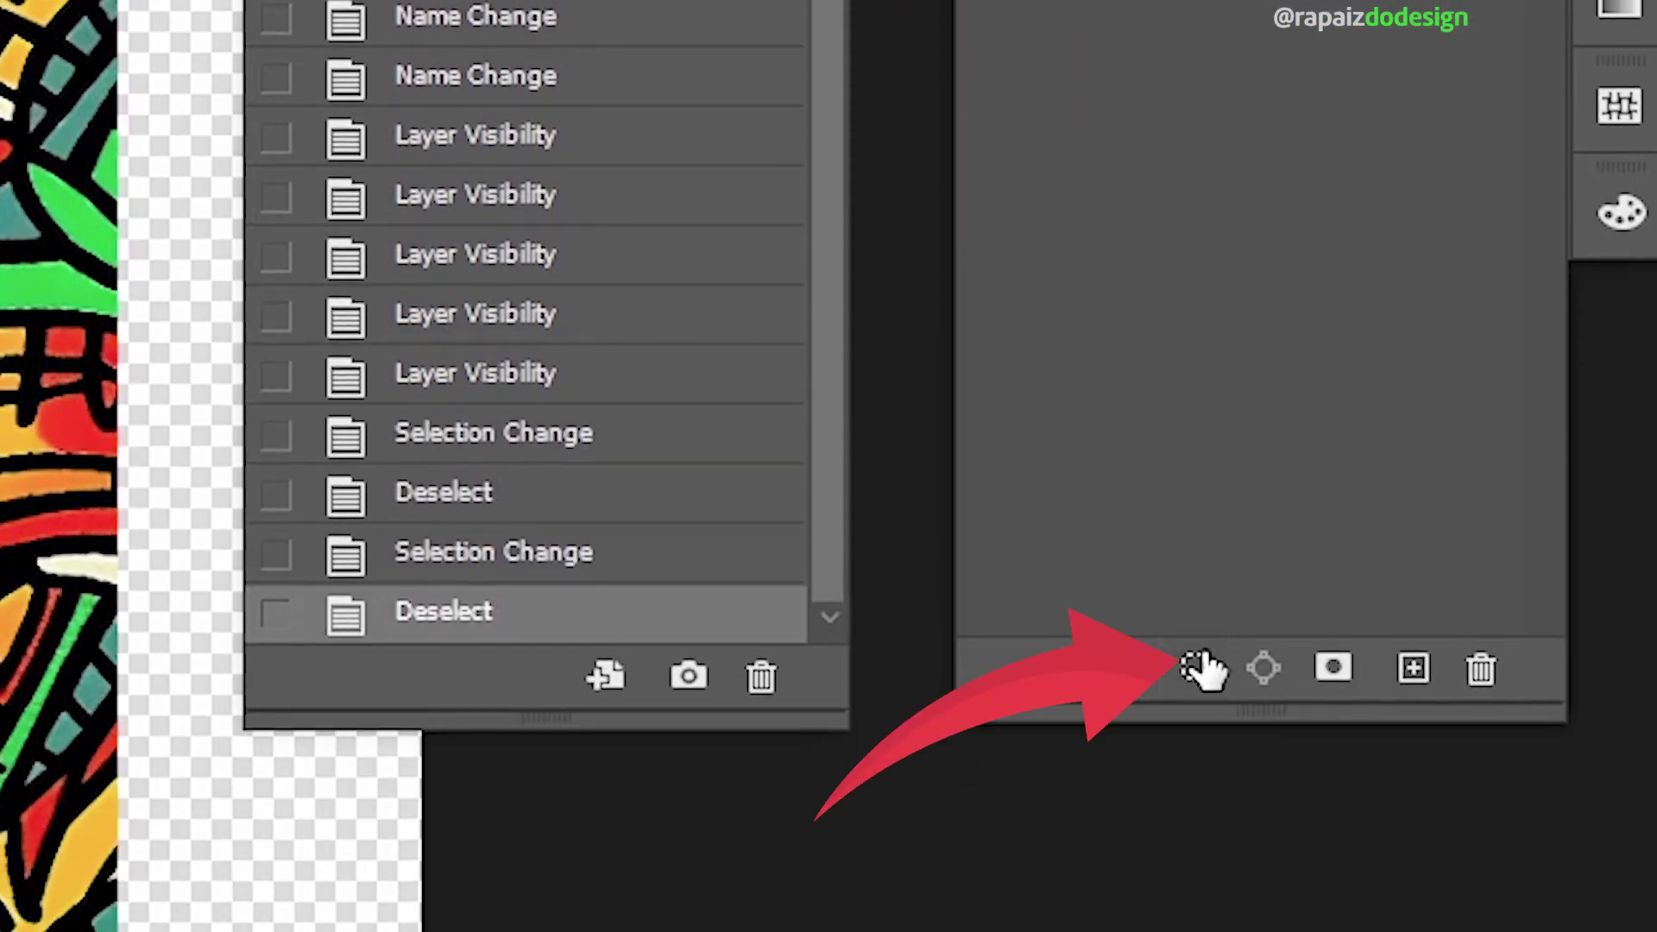
left_click(1198, 819)
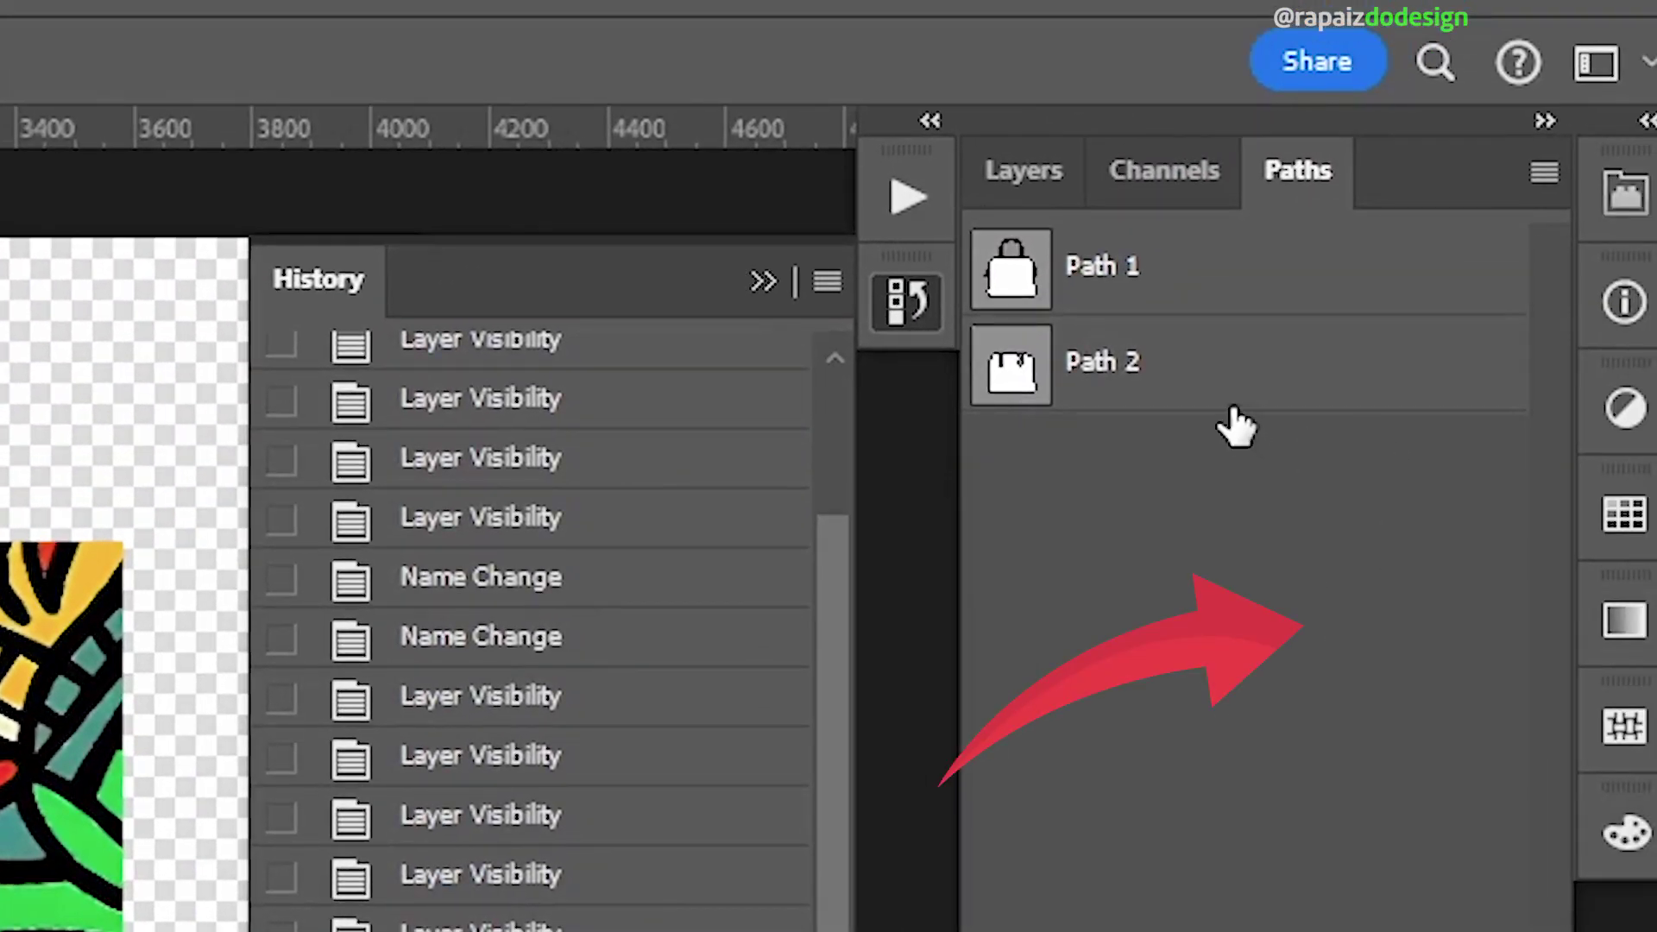
left_click(1046, 175)
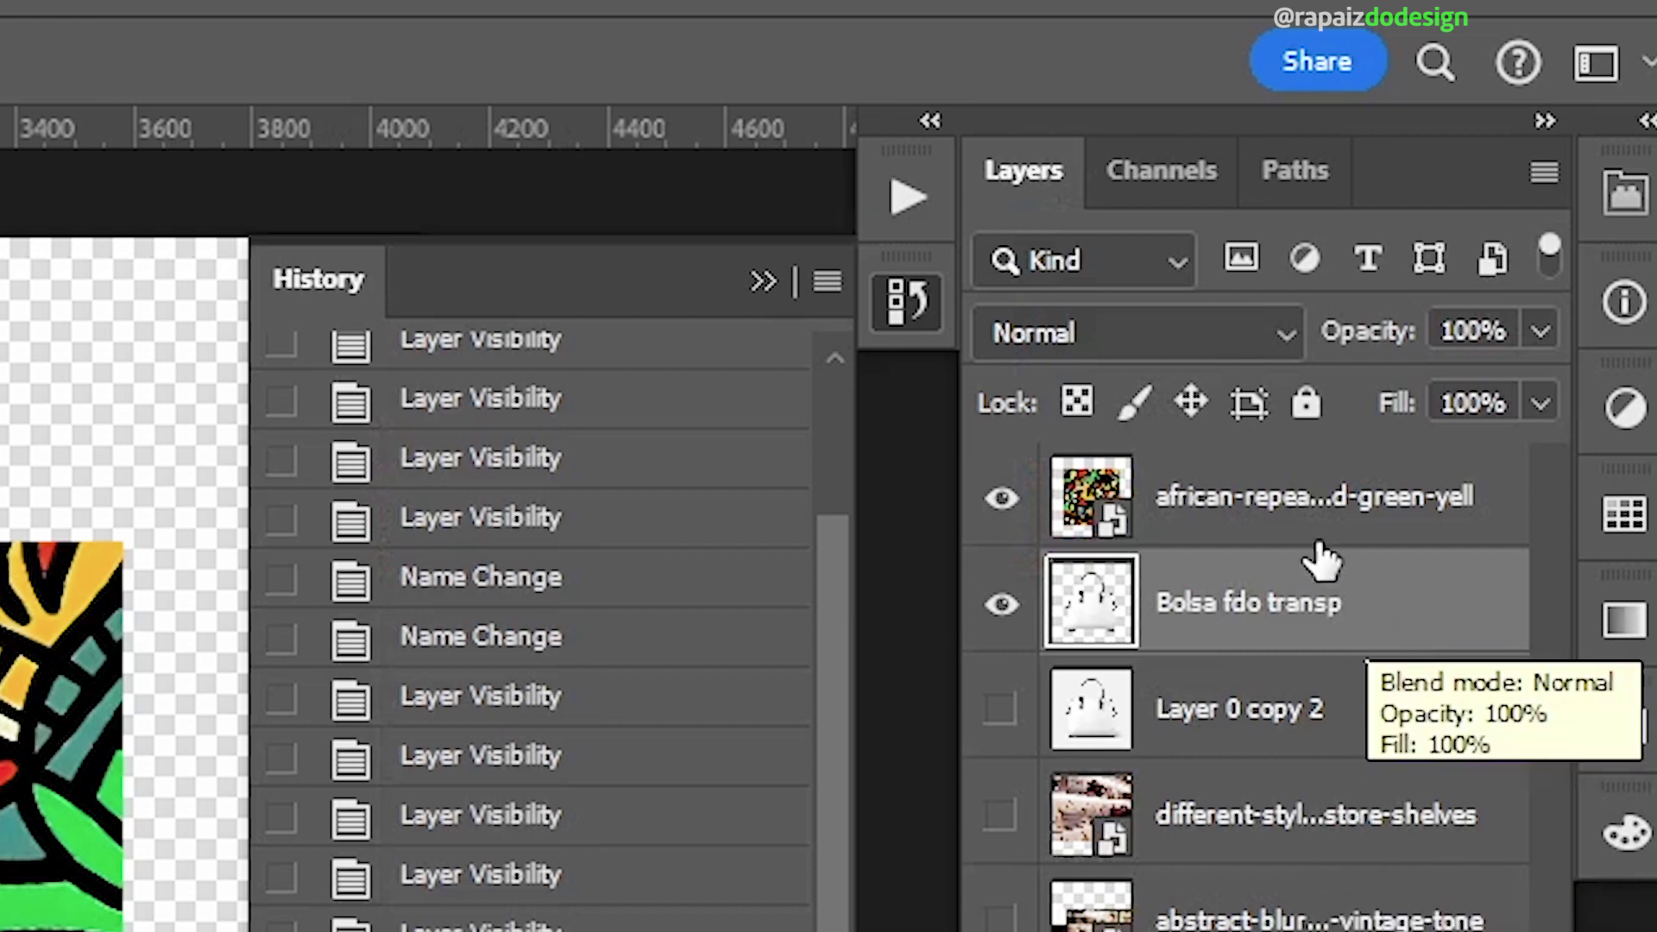
left_click(1275, 516)
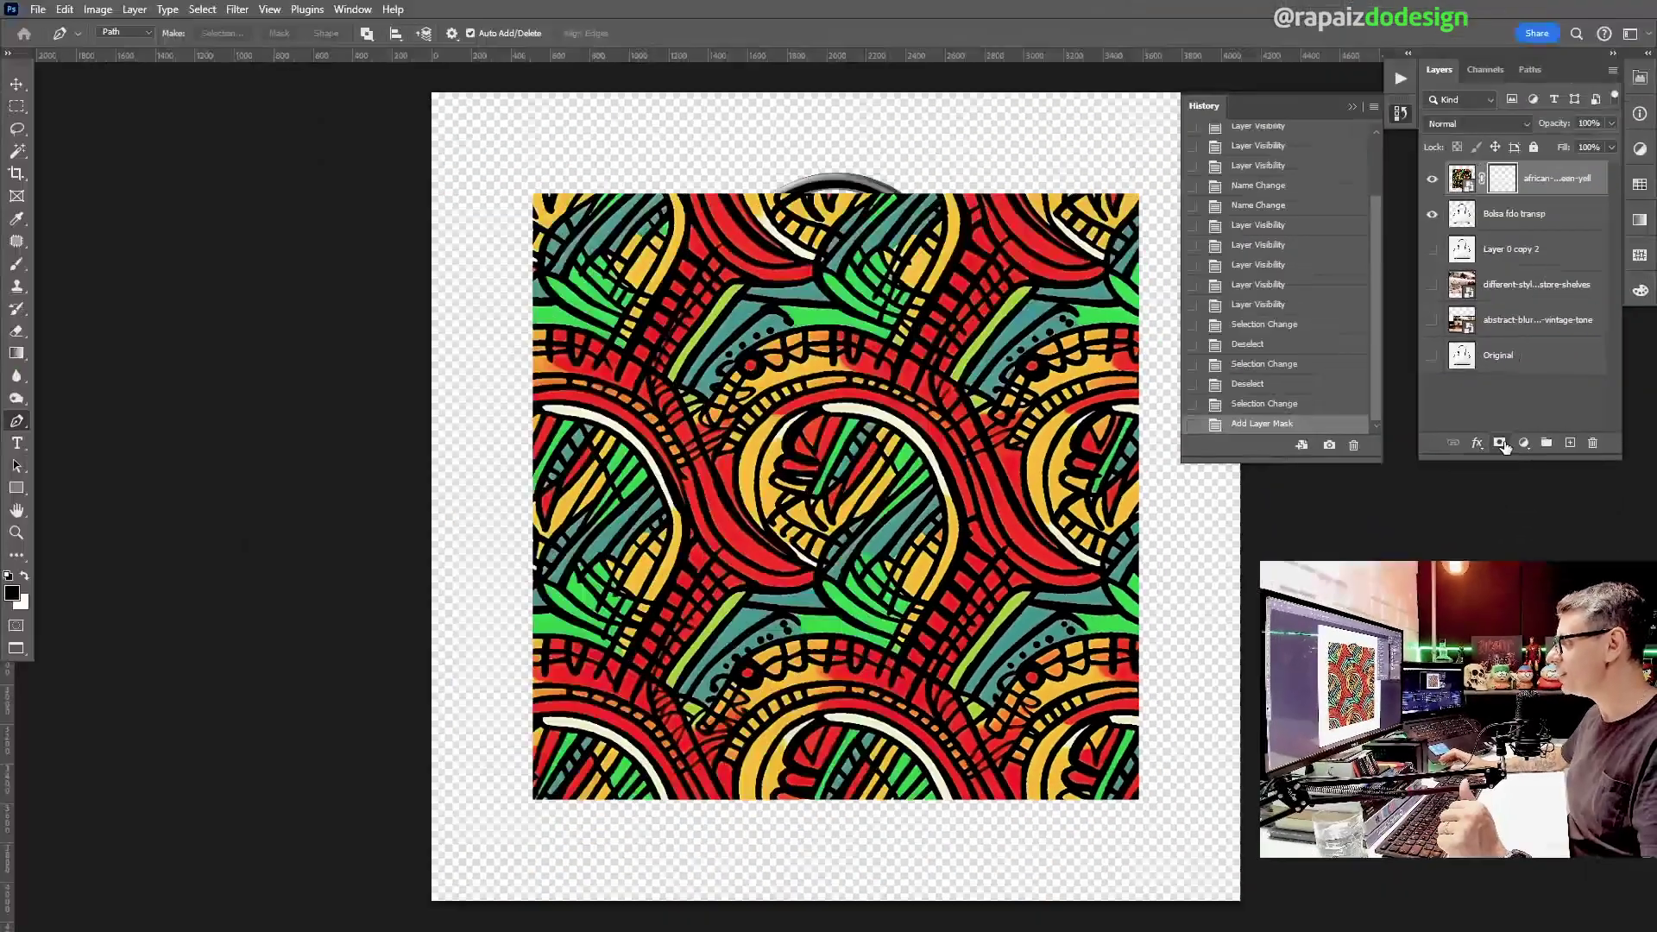
Step: Add an empty layer mask to the African pattern layer
left_click(1501, 442)
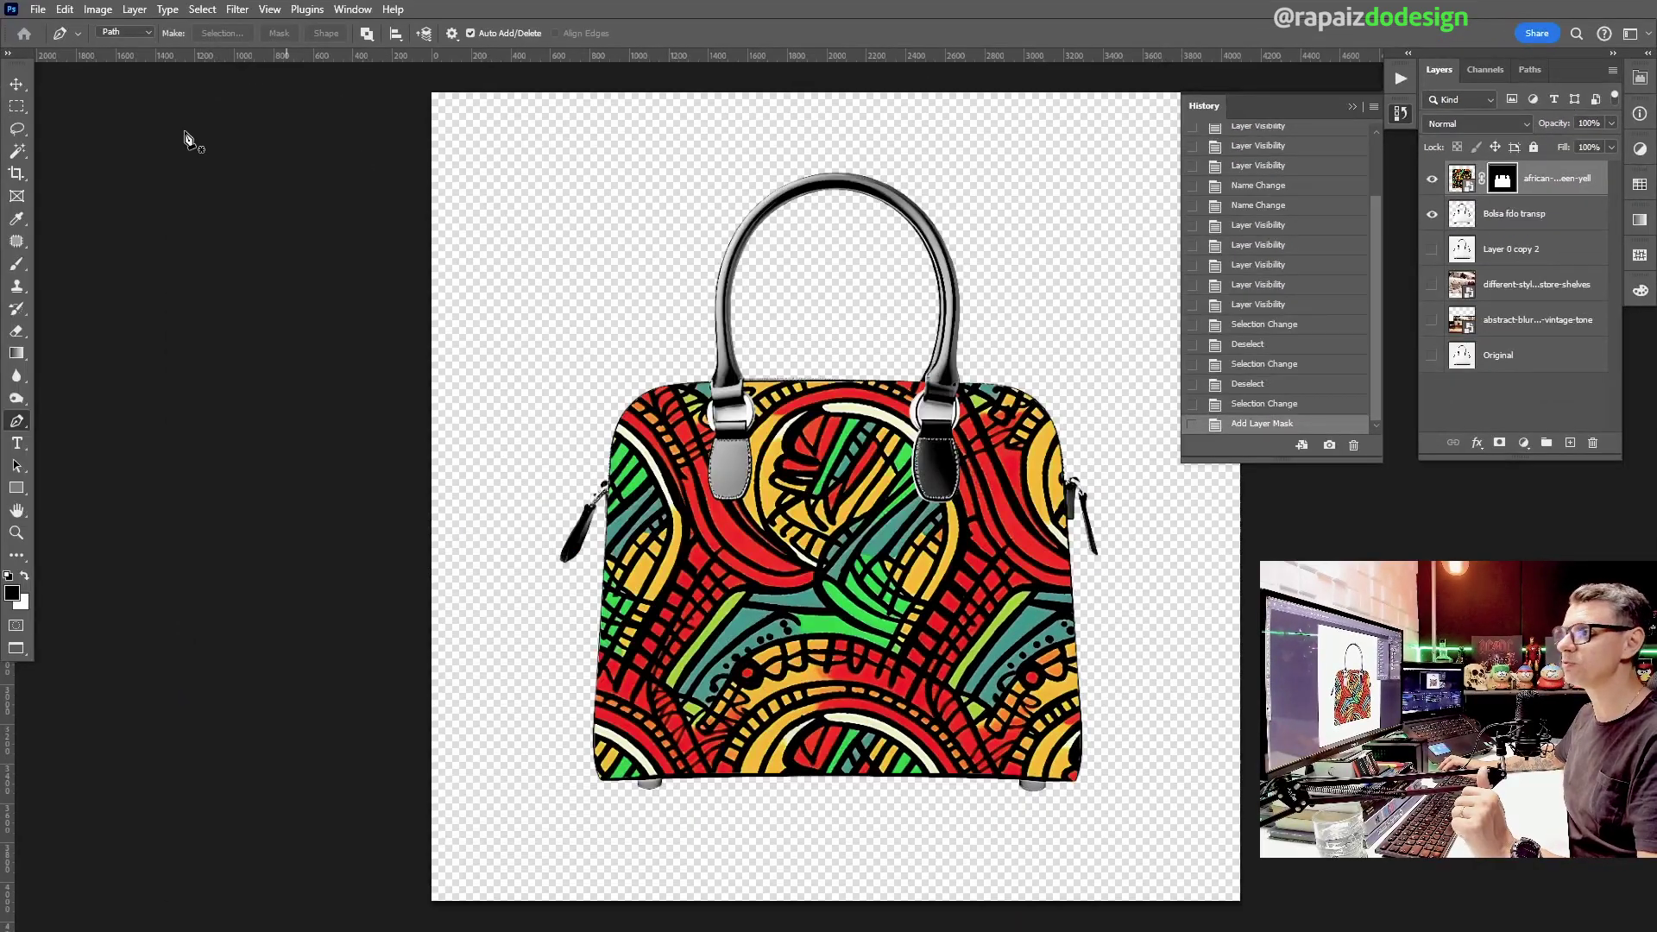
left_click(18, 106)
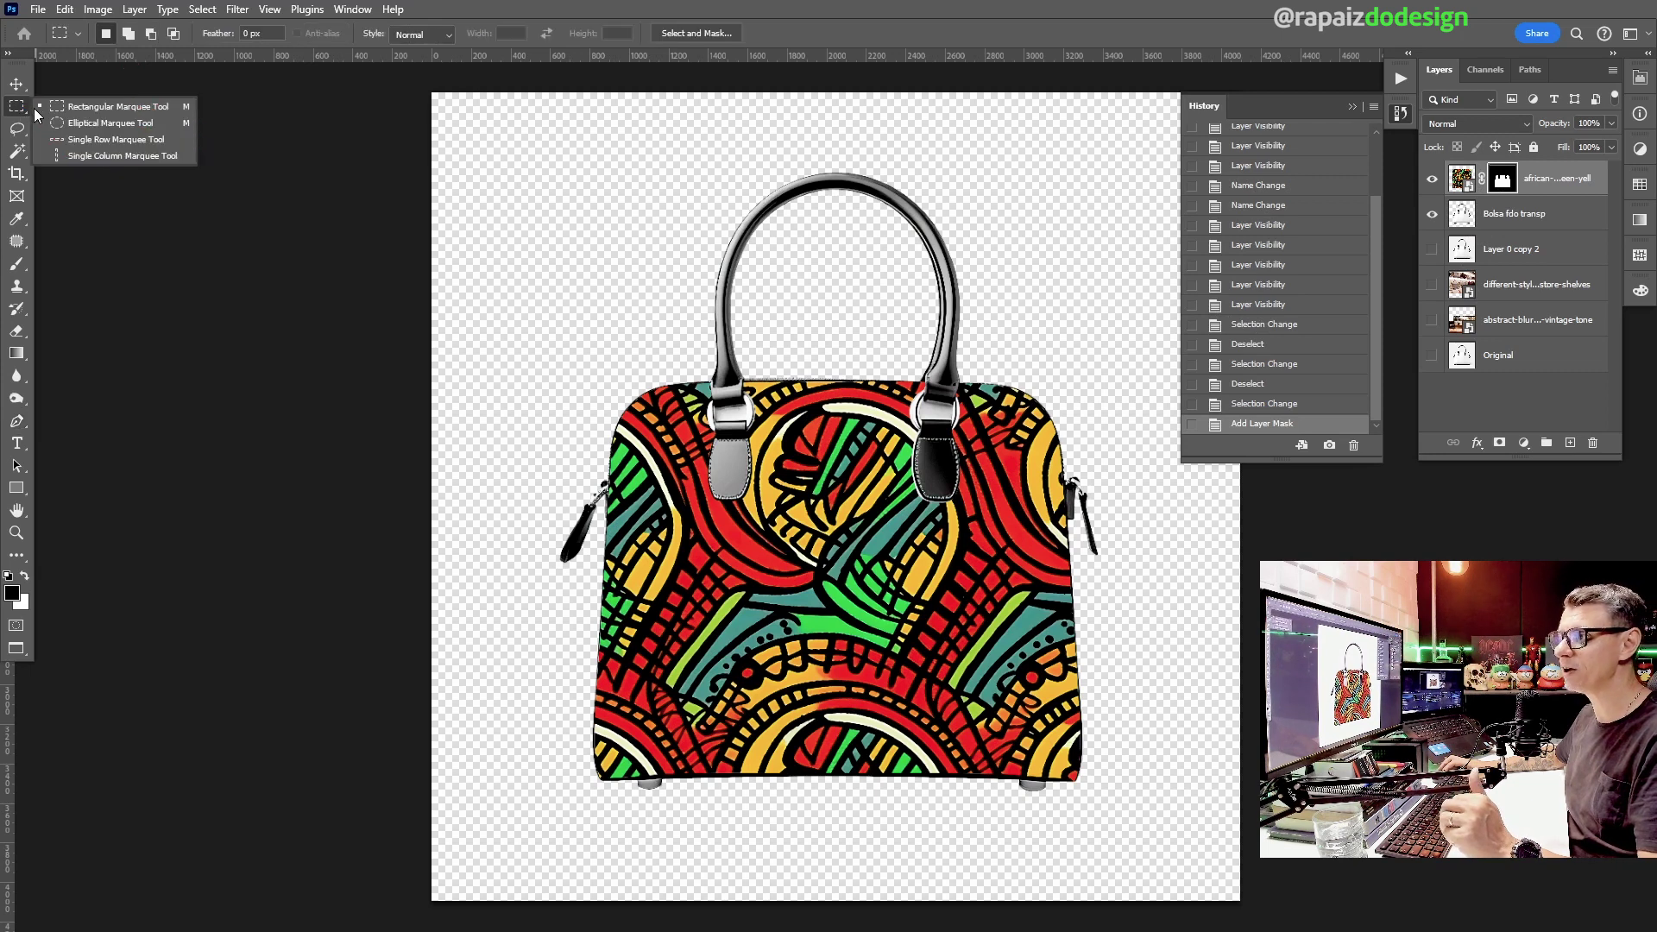
left_click(112, 107)
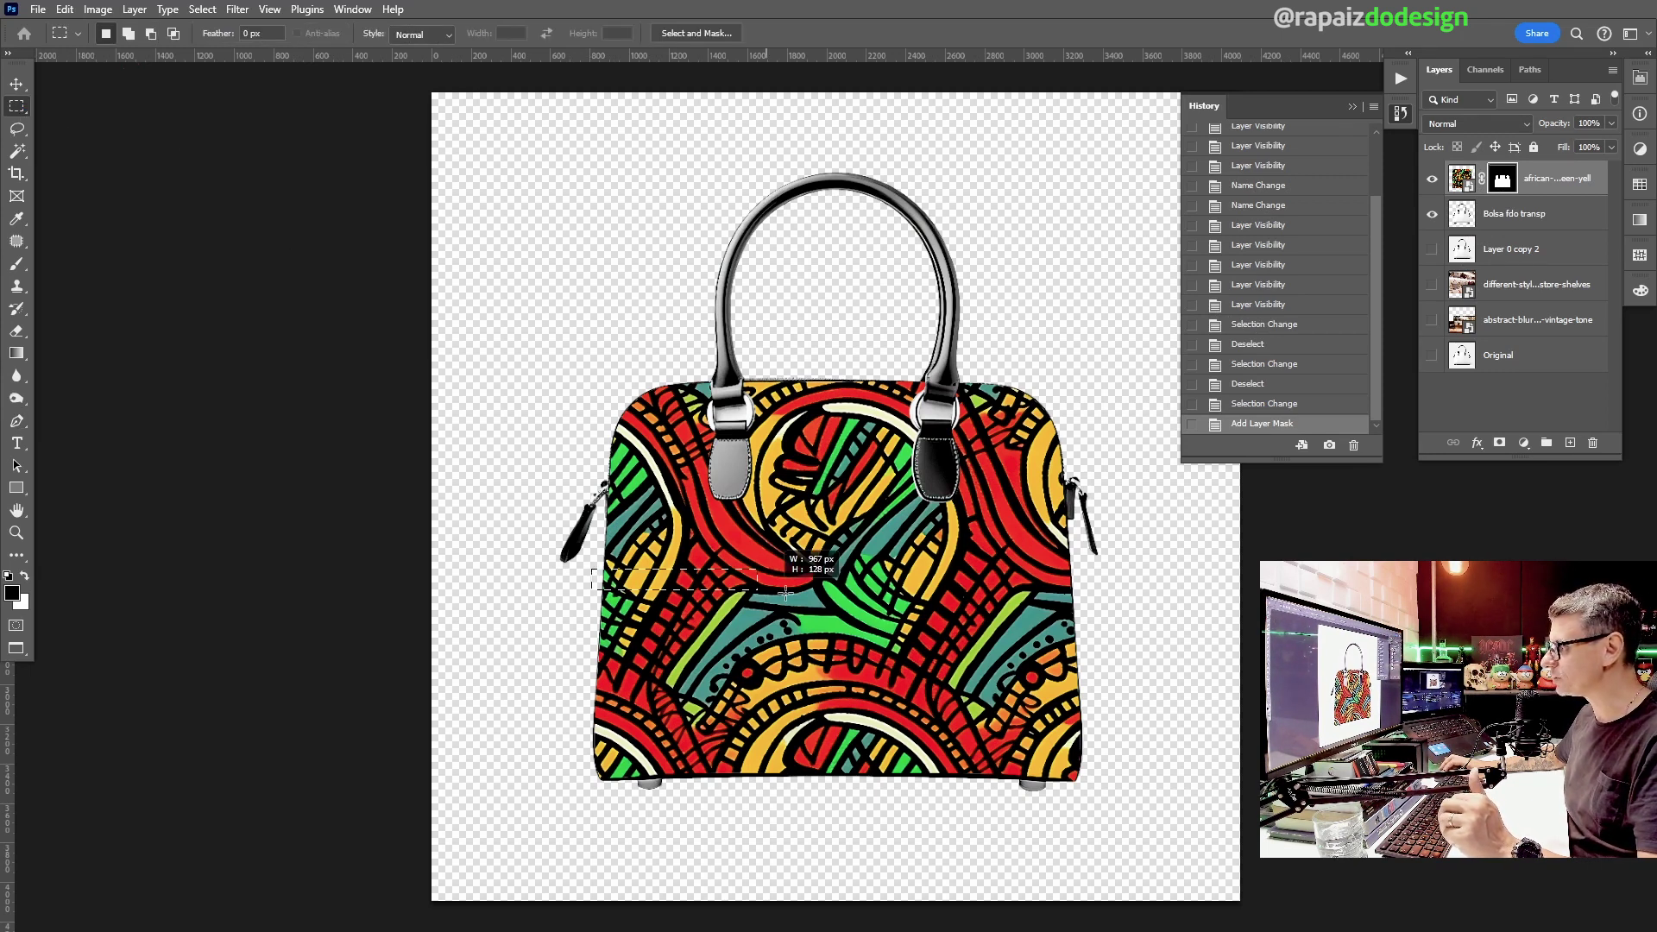
left_click_drag(766, 590, 1097, 612)
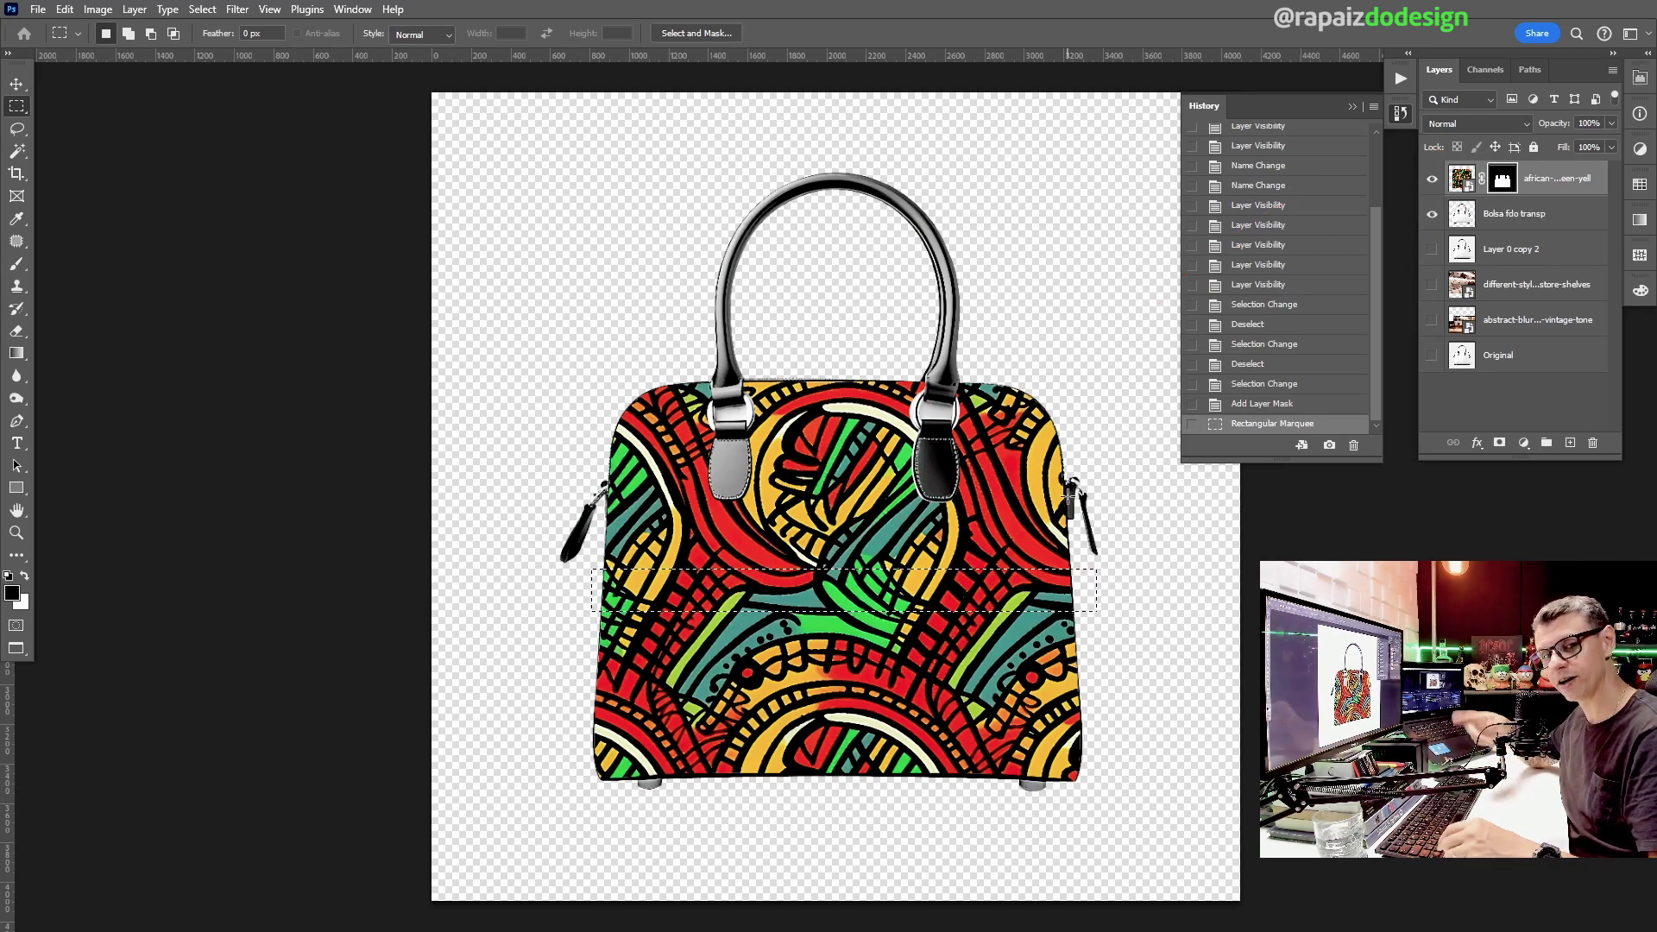
key("alt+Delete")
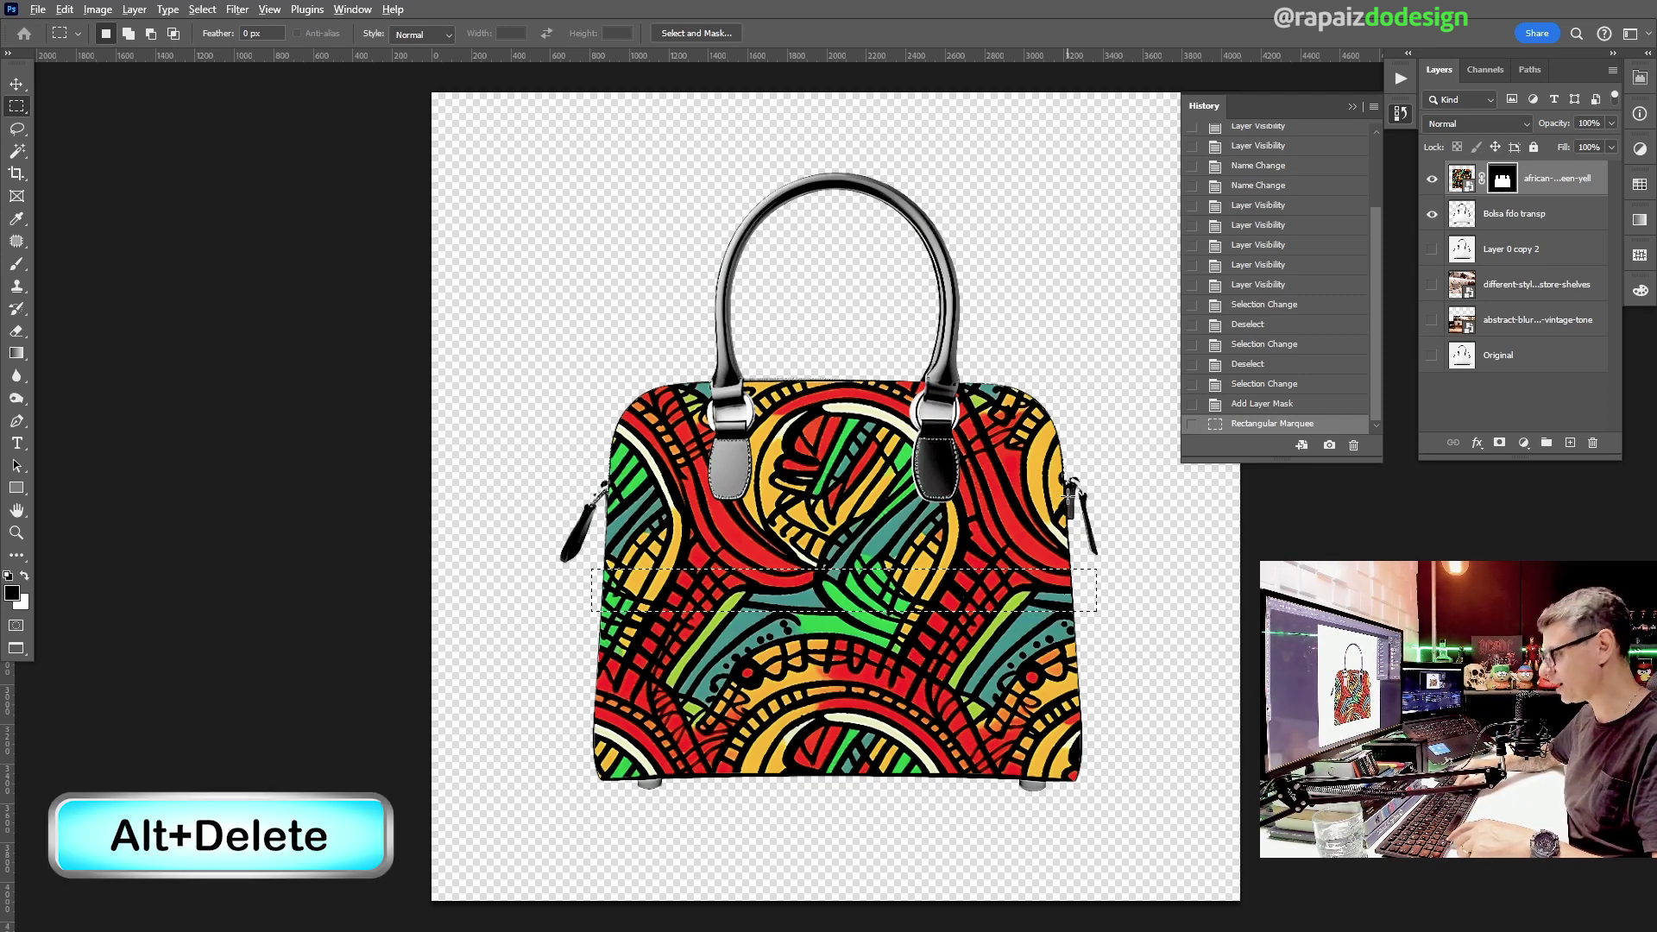
key("alt+Delete")
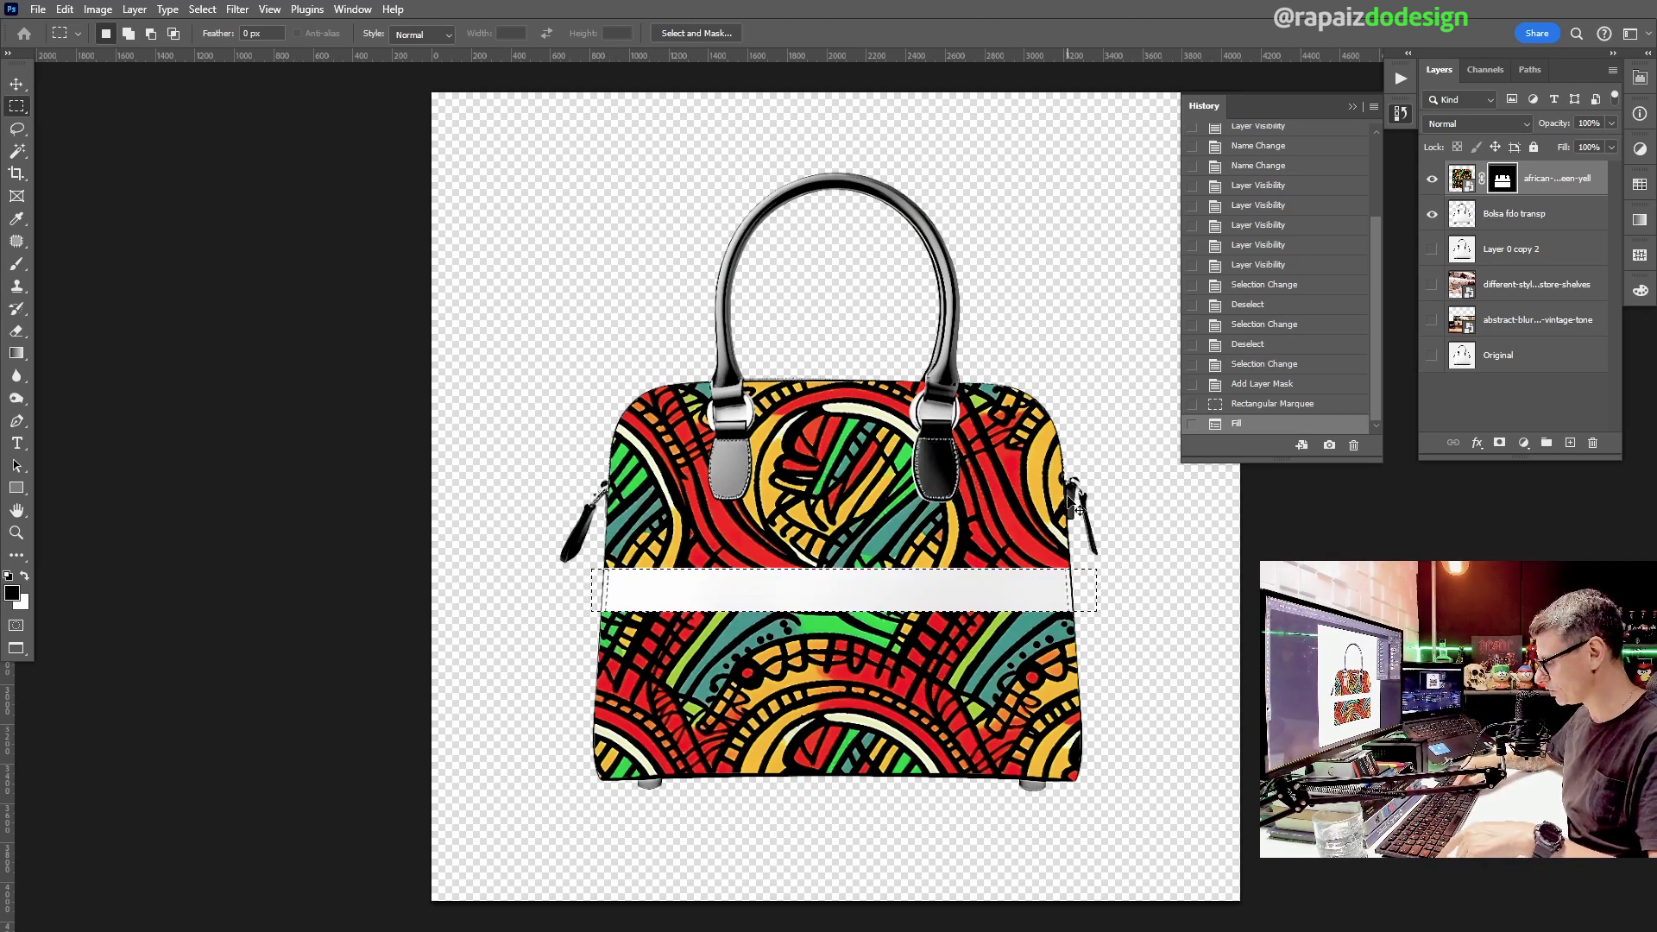
key("ctrl+Delete")
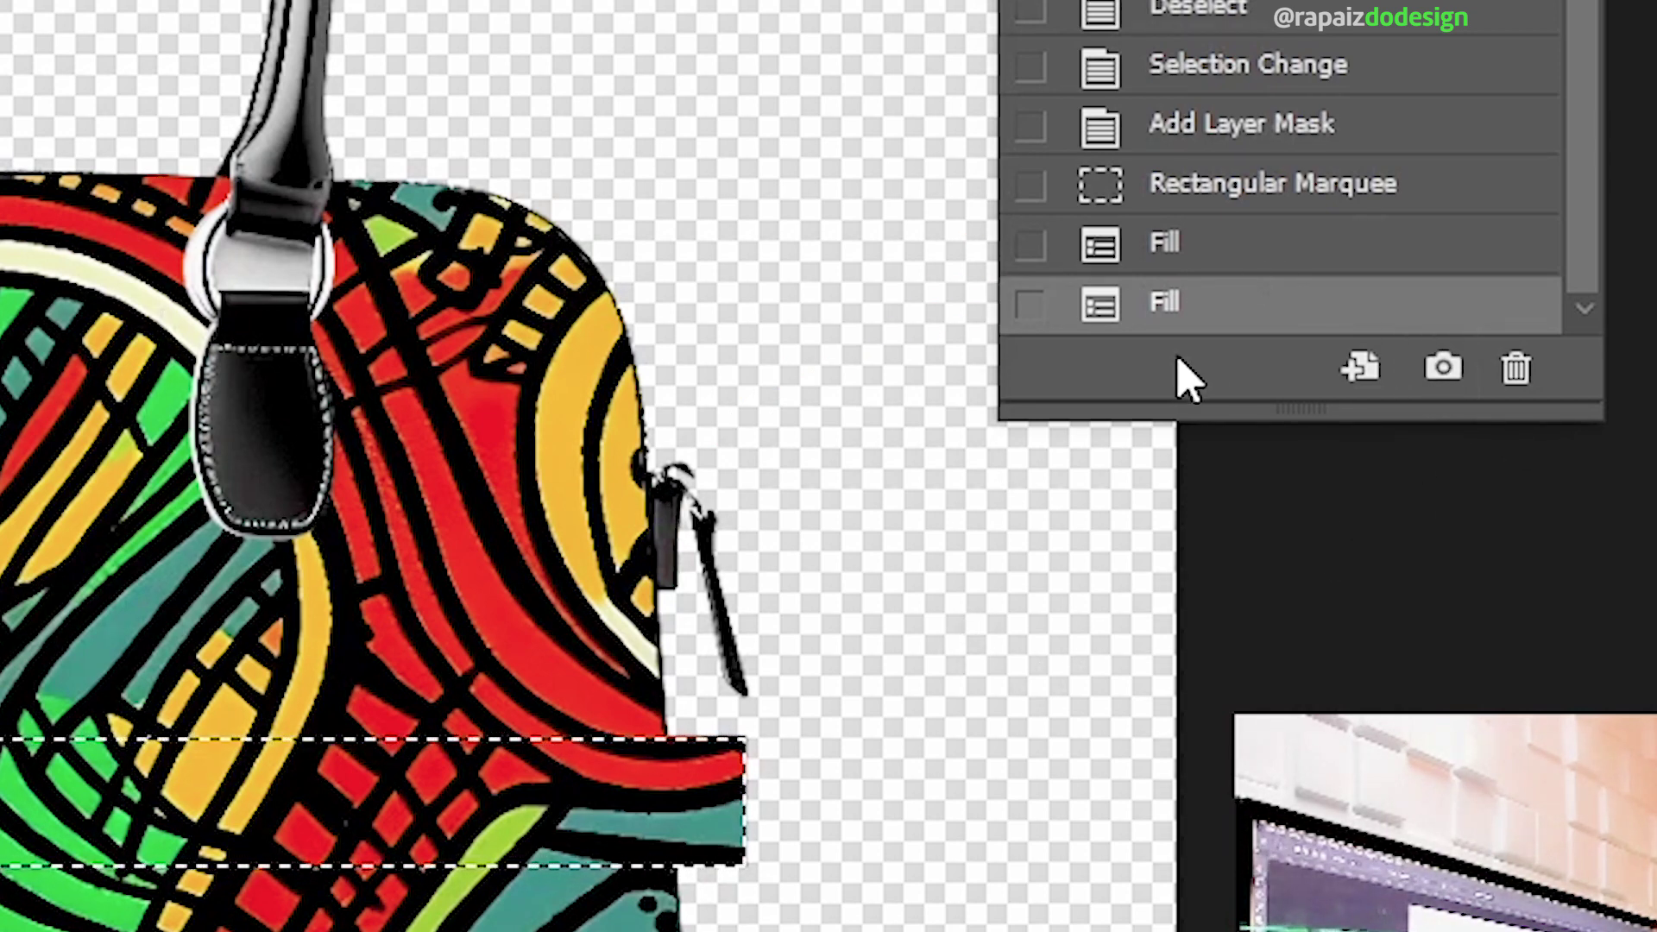
left_click(1222, 203)
left_click(1217, 155)
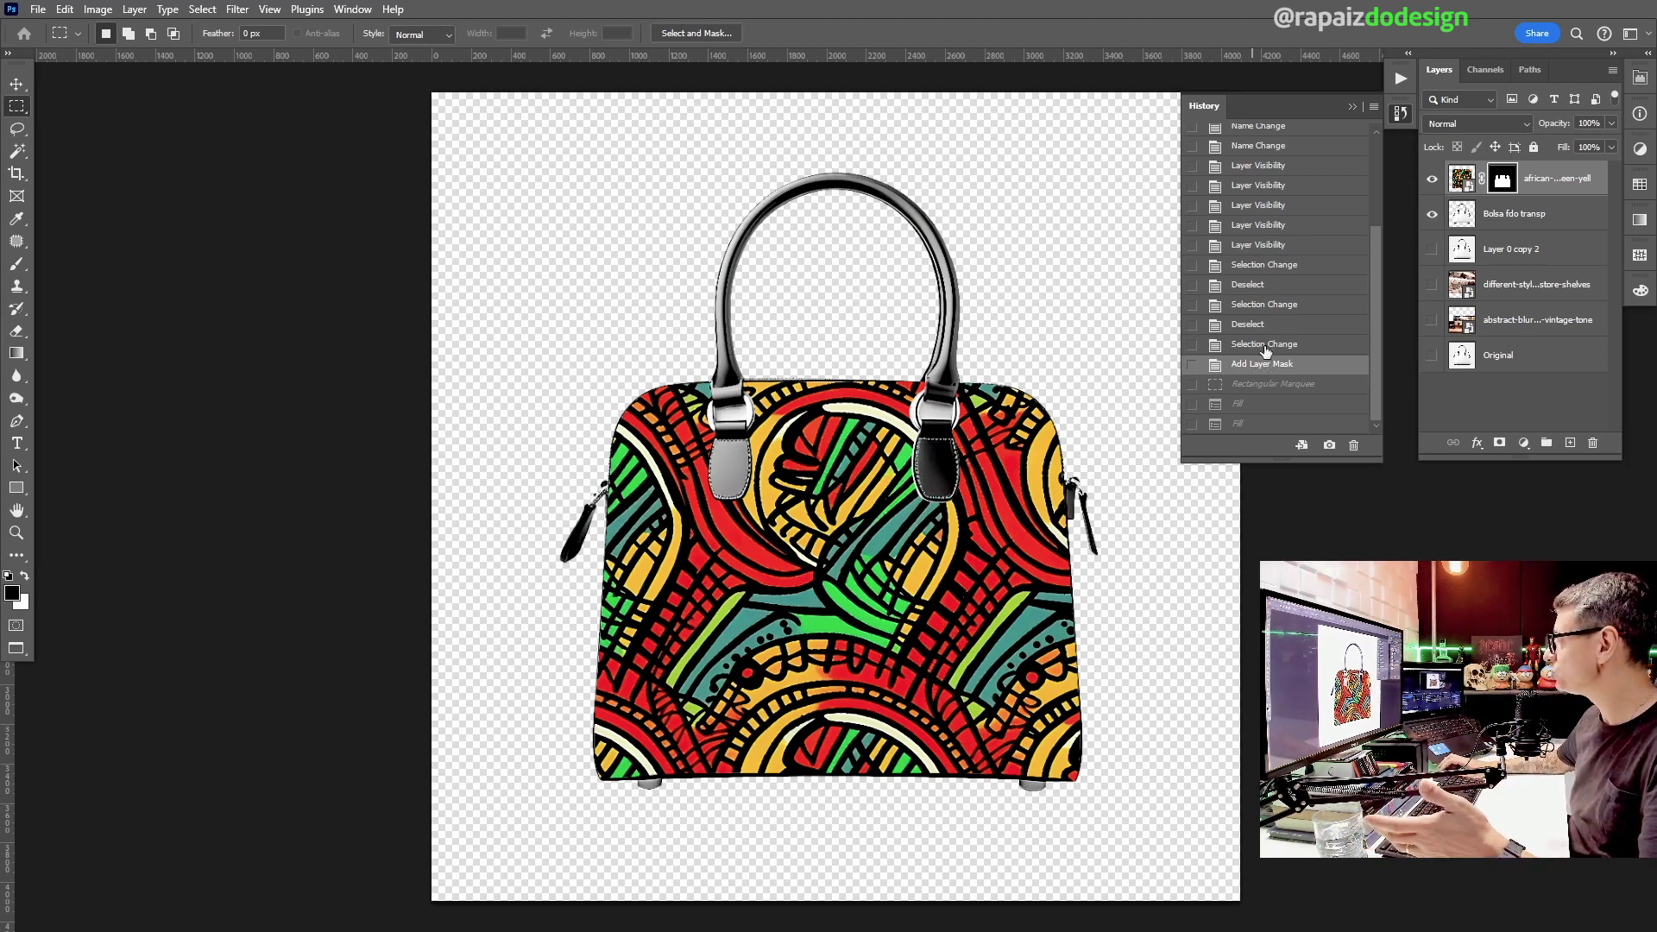
left_click(1352, 108)
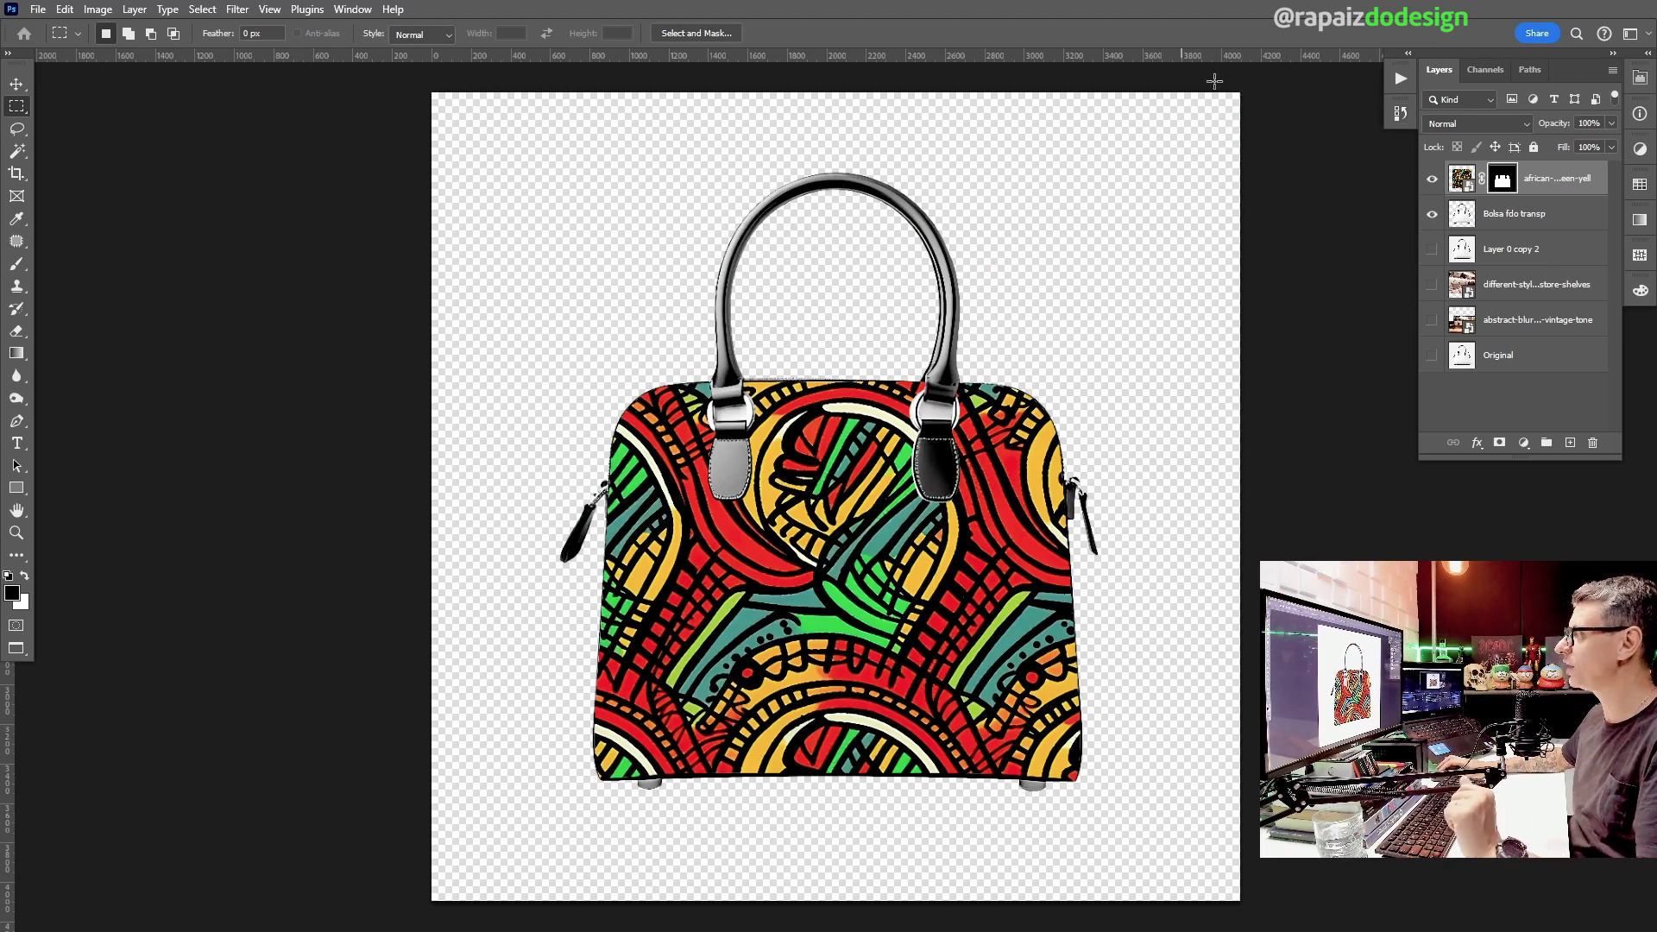
left_click(1400, 114)
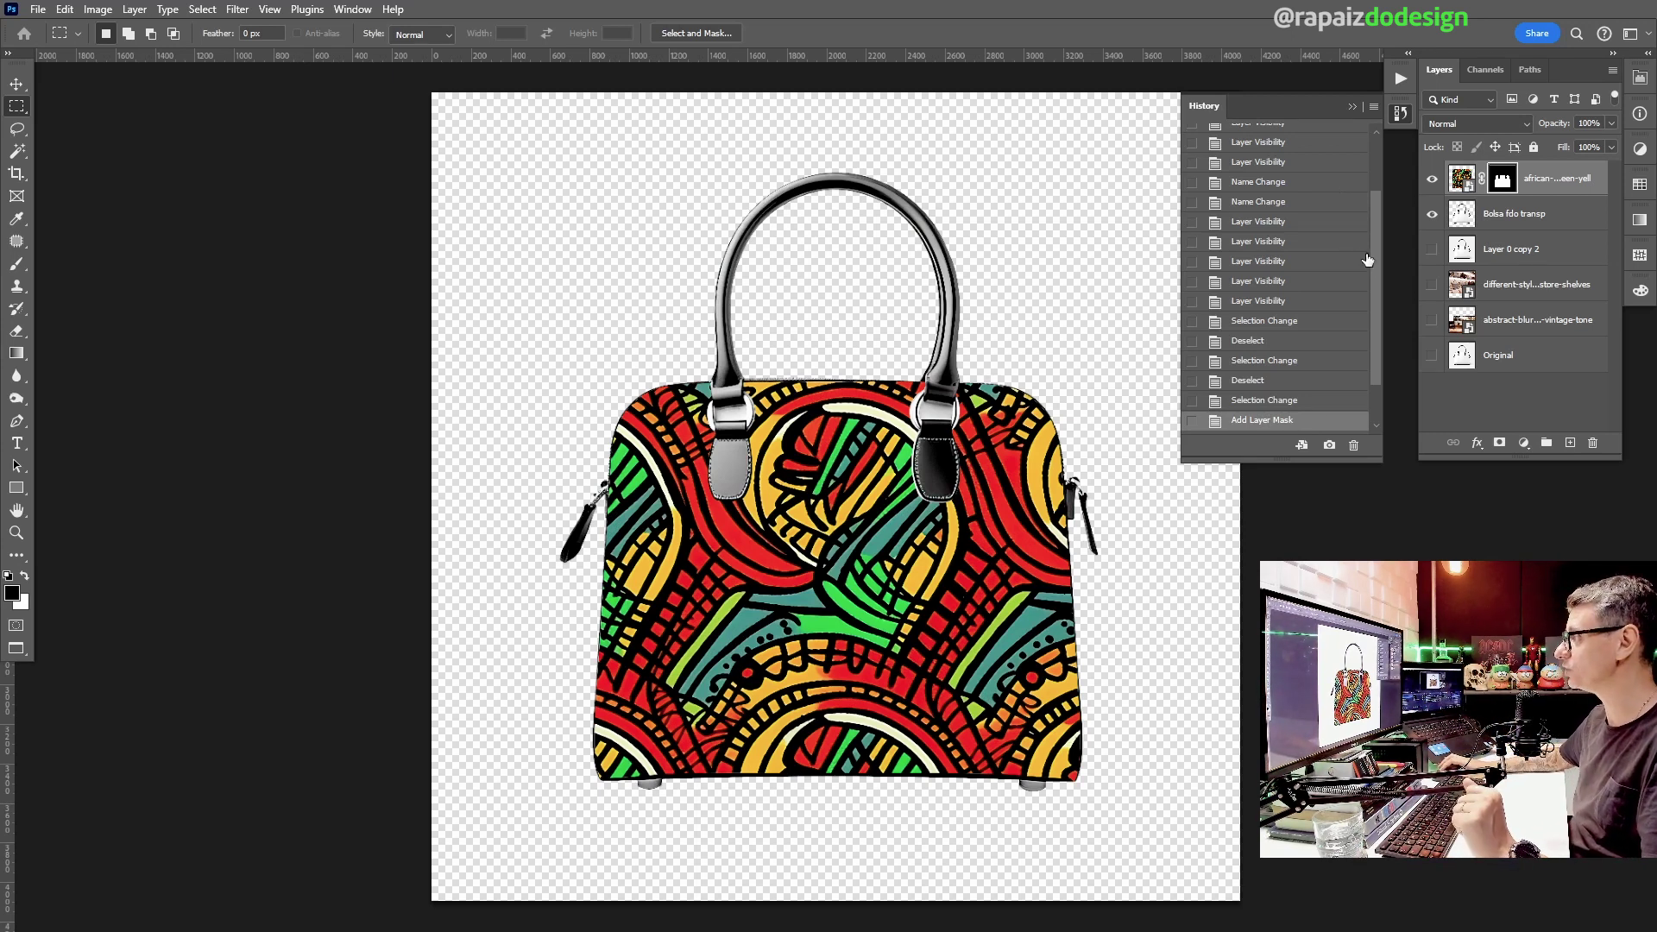
left_click(1568, 187)
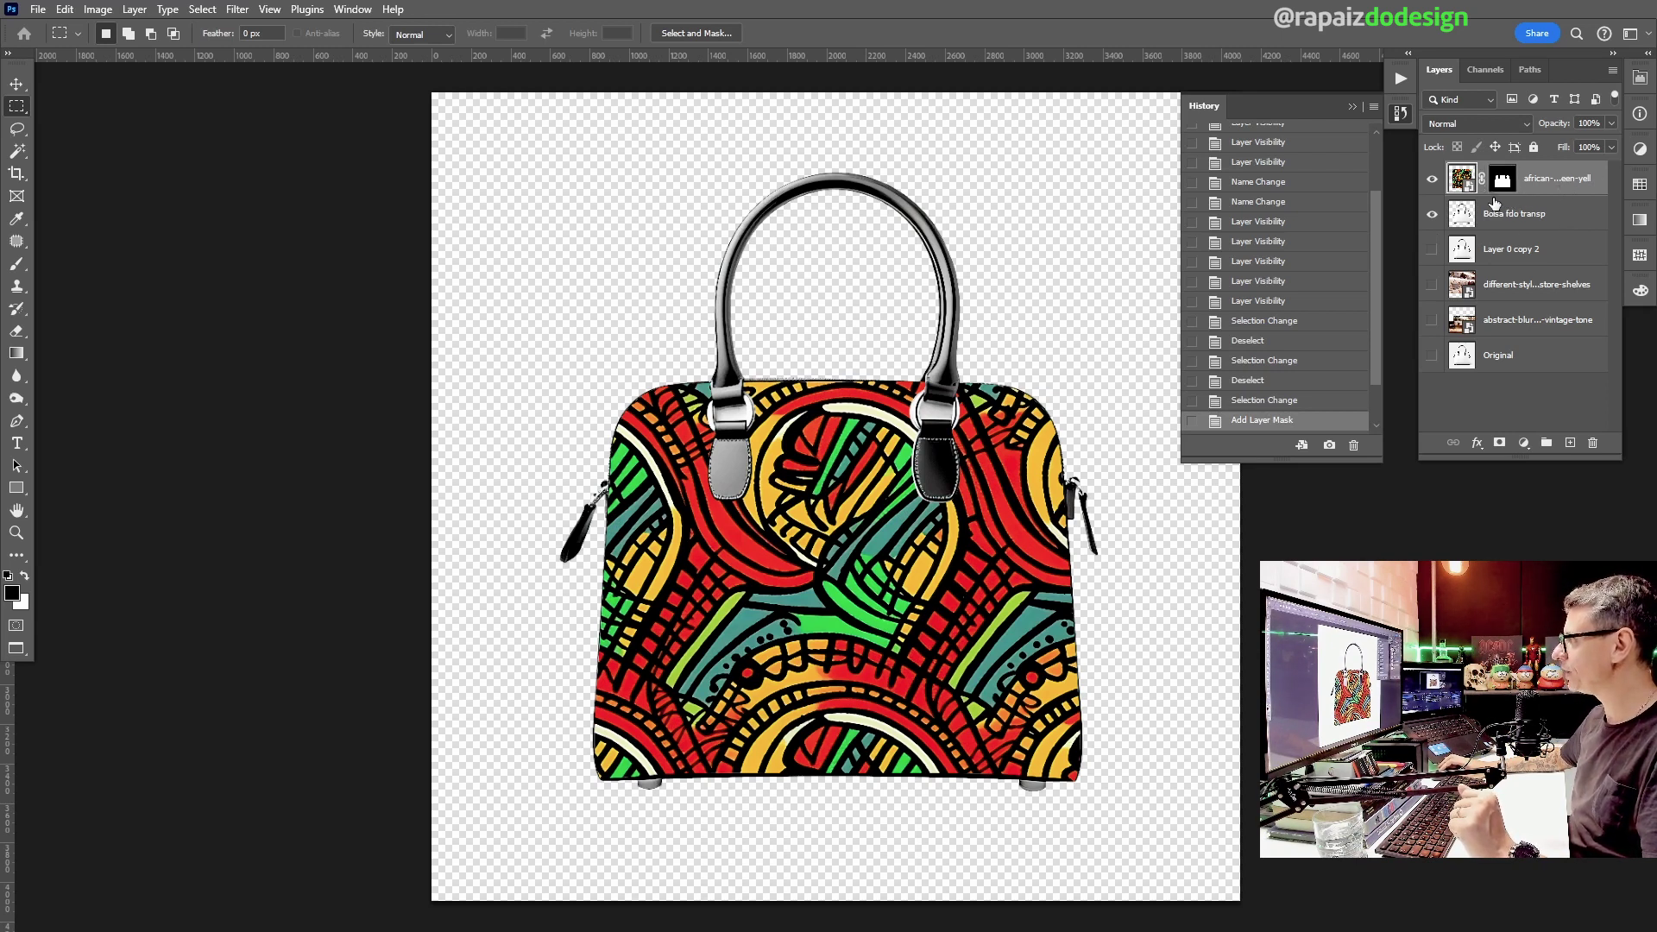
left_click(1526, 126)
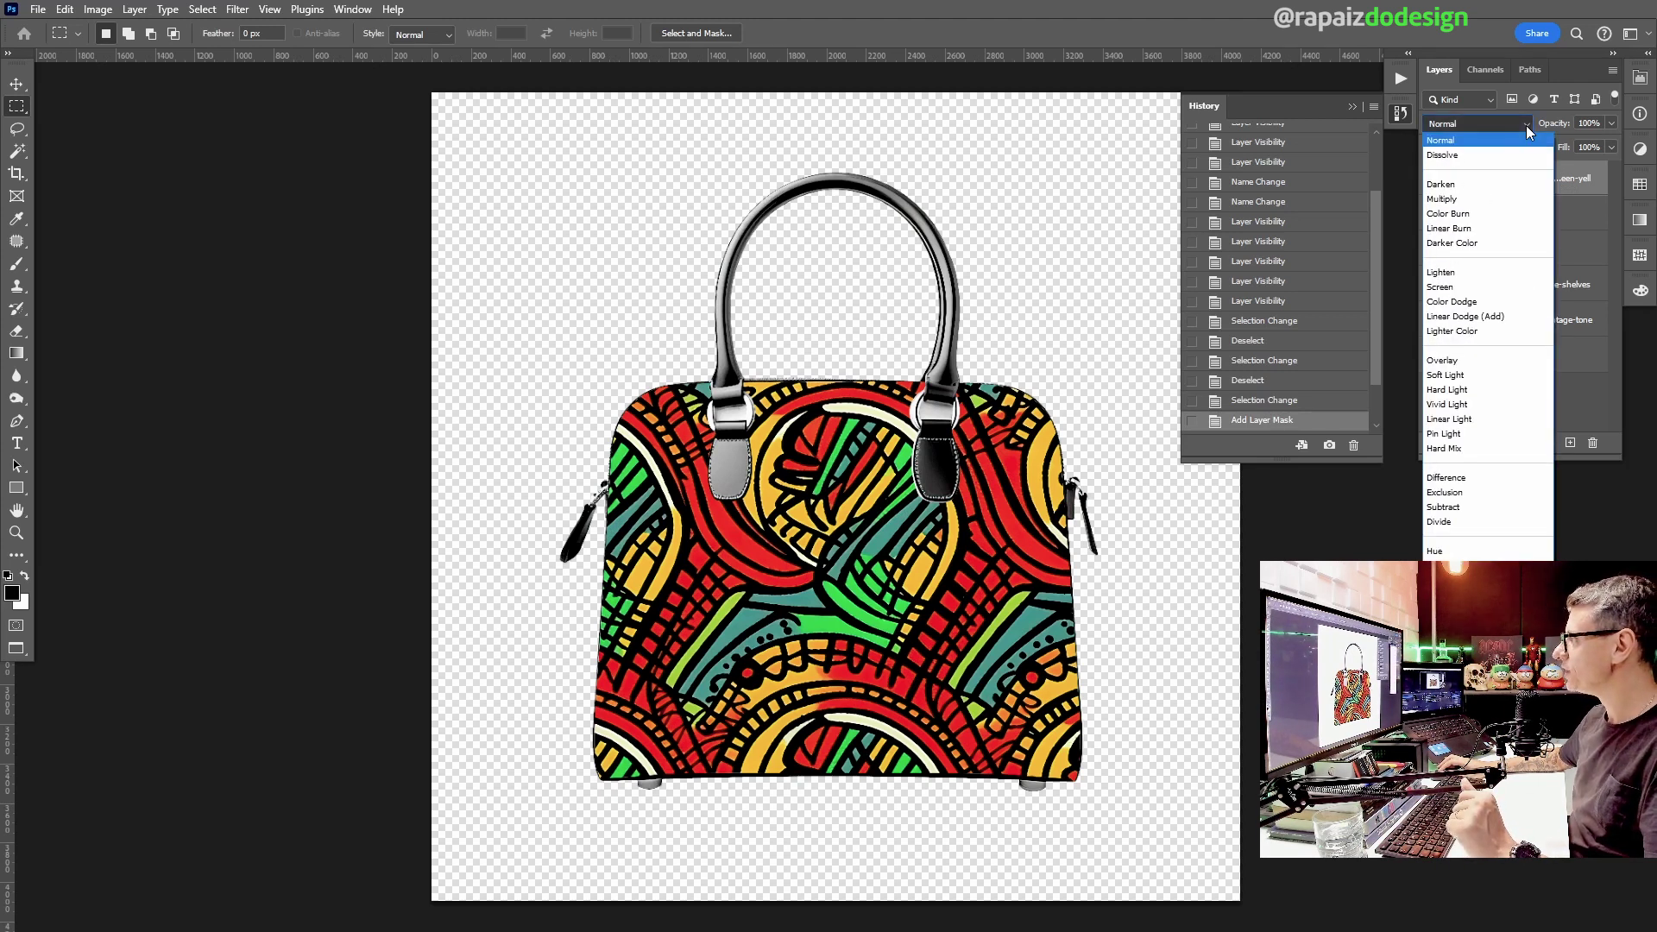
left_click(1454, 200)
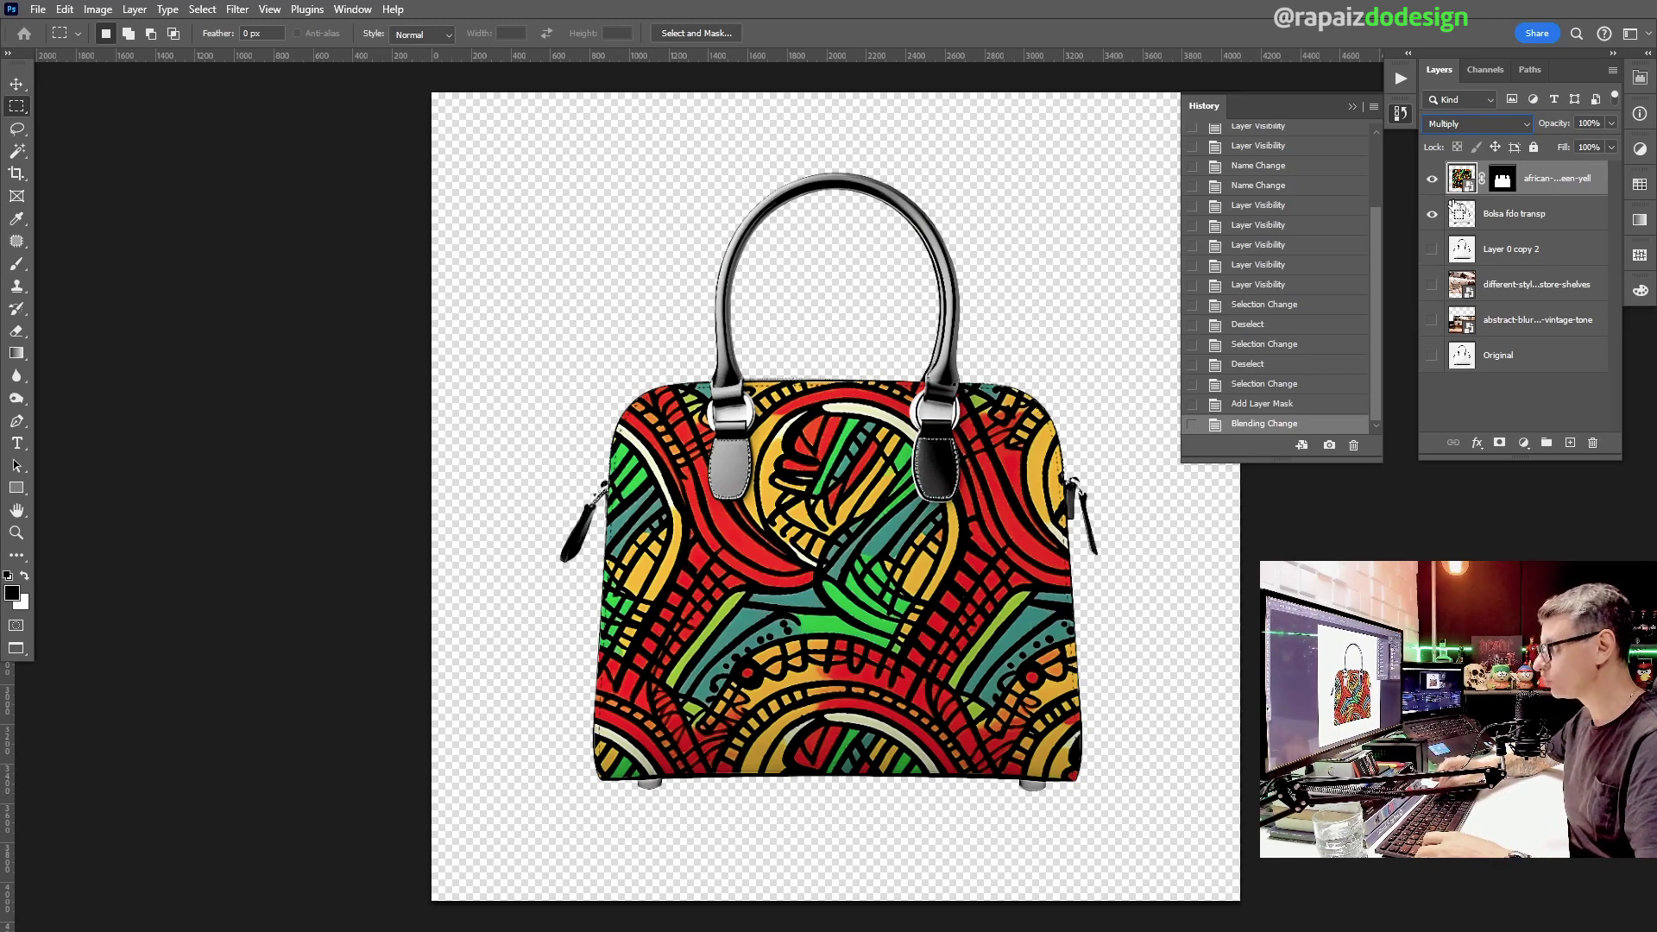
key("ctrl+plus")
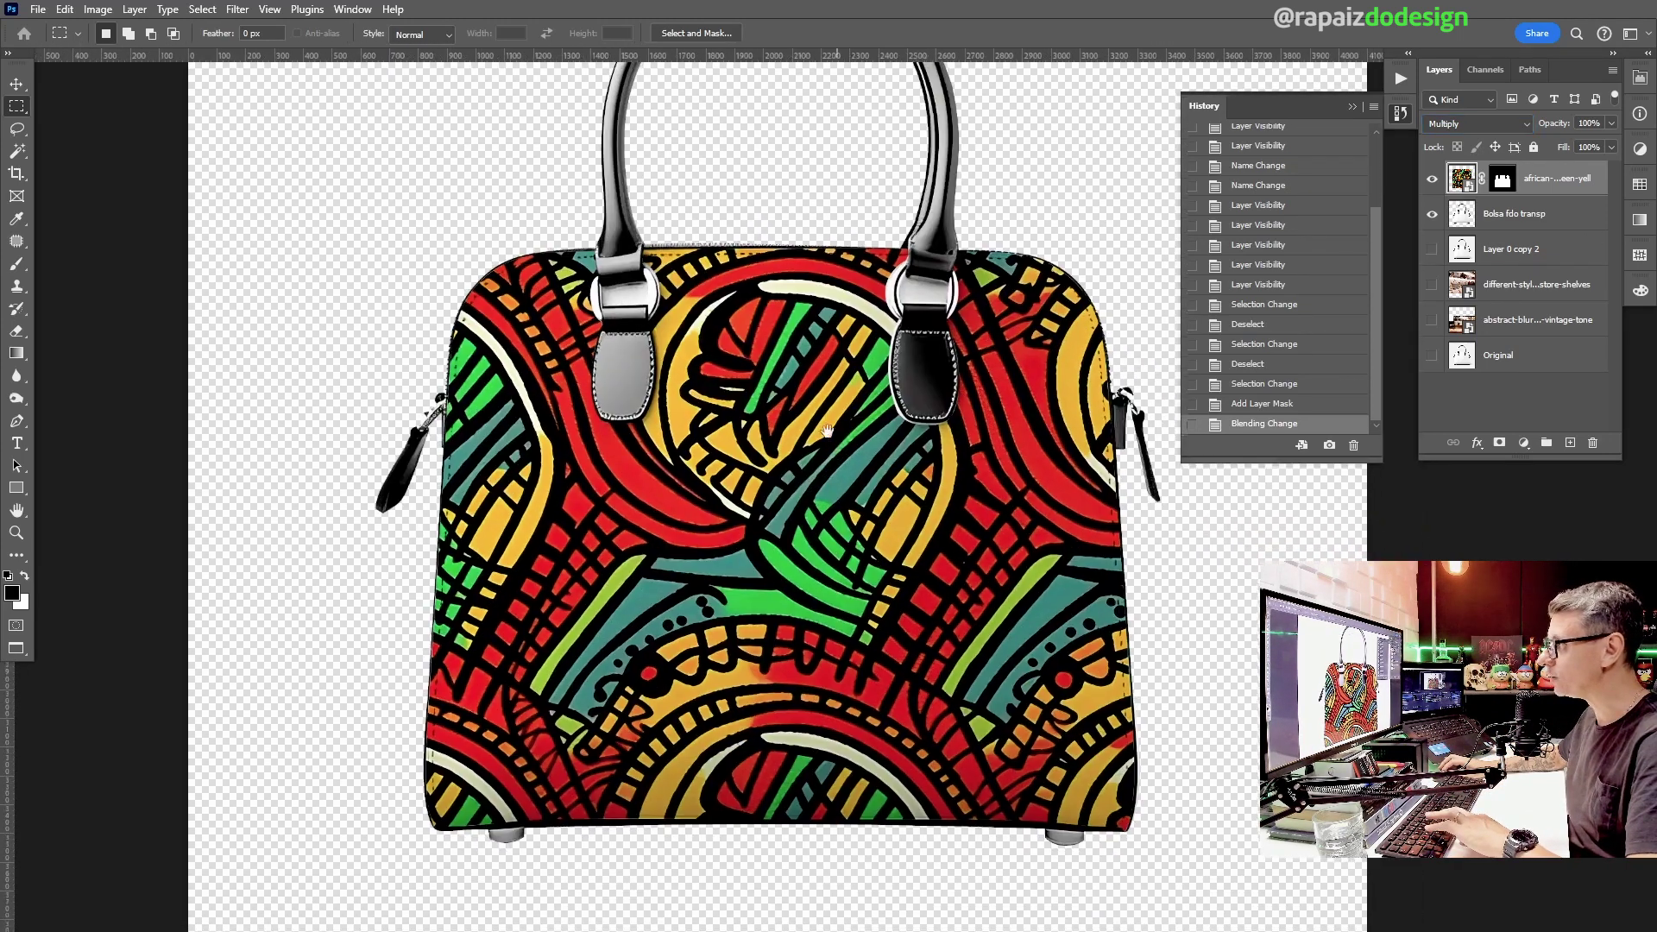
left_click_drag(913, 536, 825, 433)
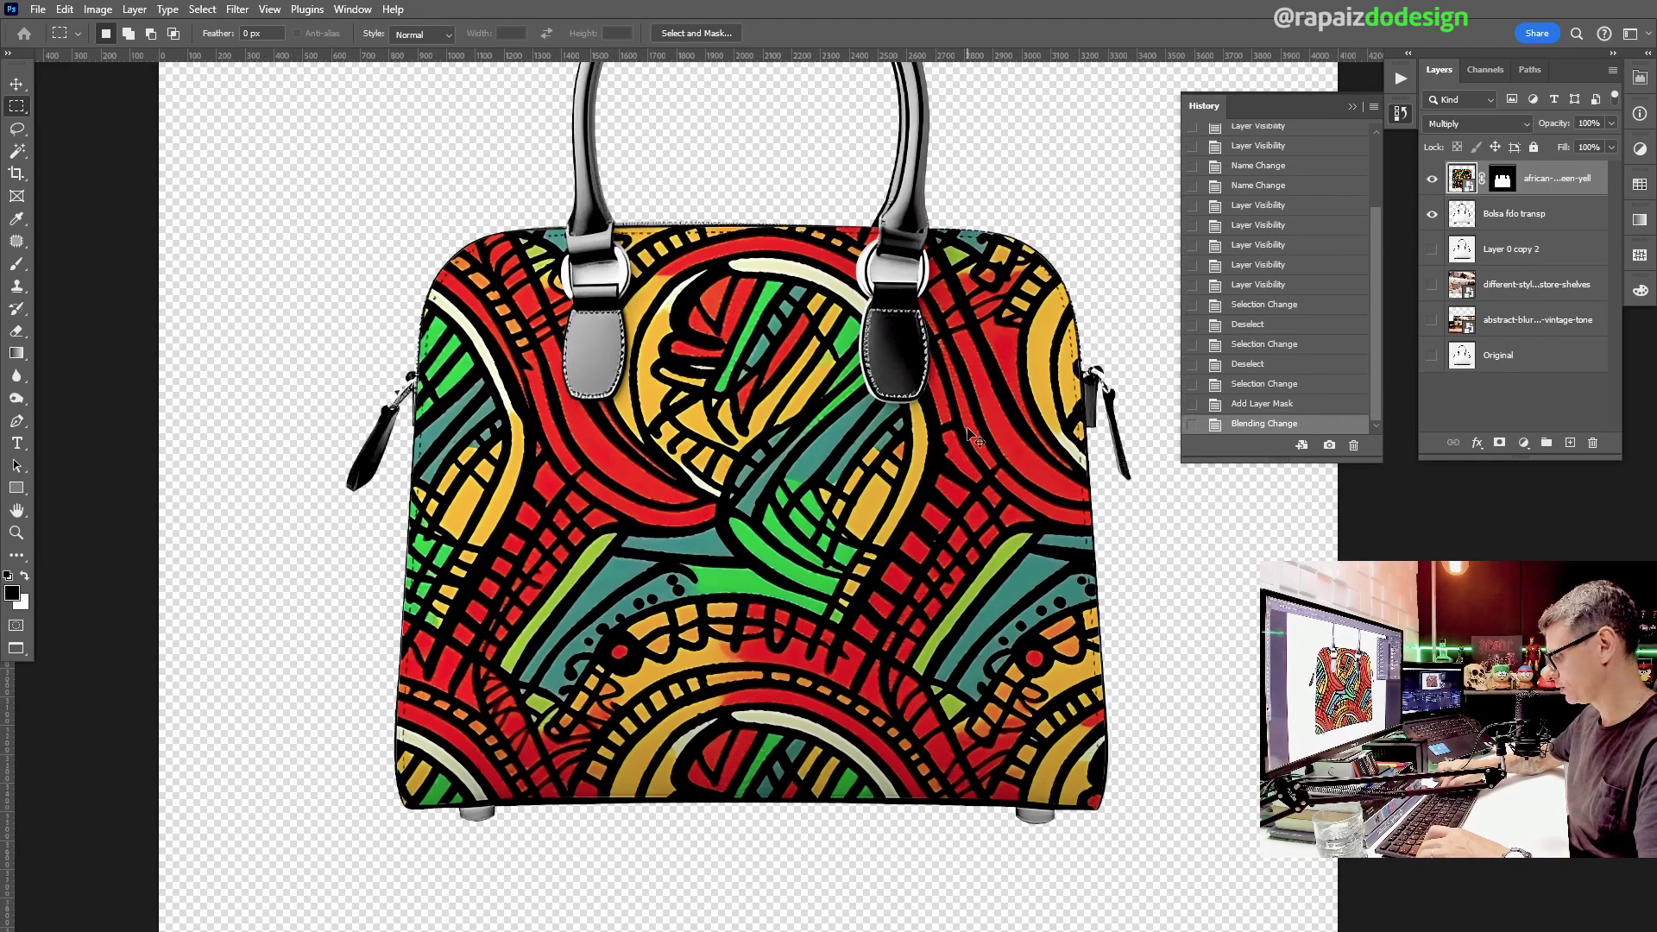
key("ctrl+plus")
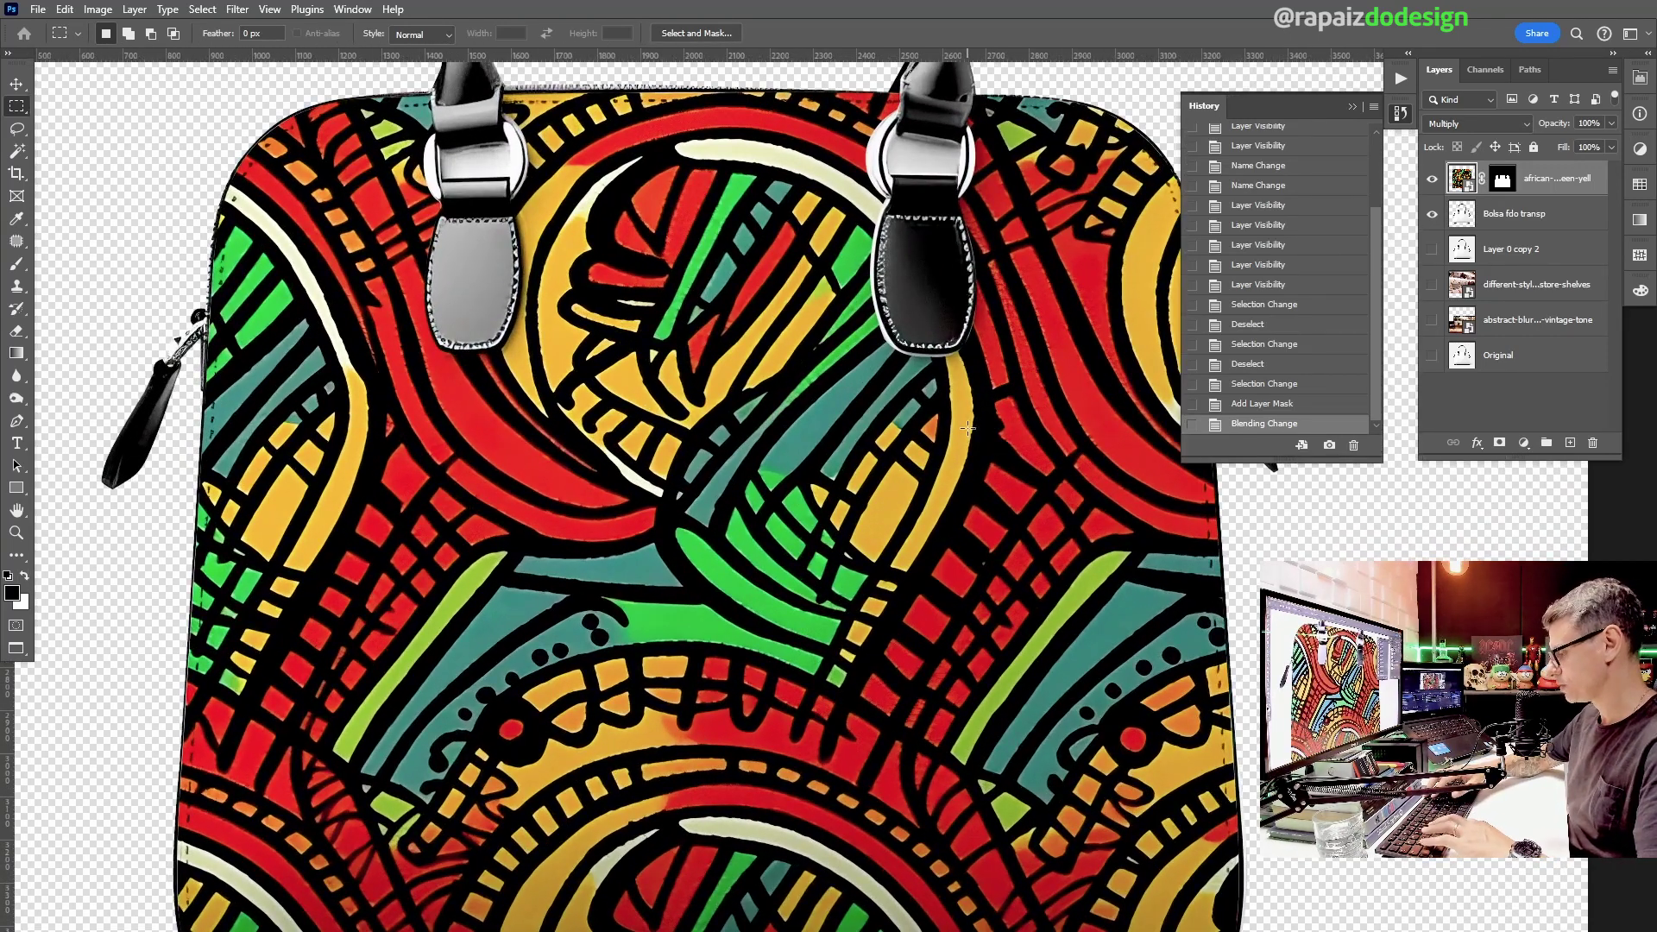
key("ctrl+minus")
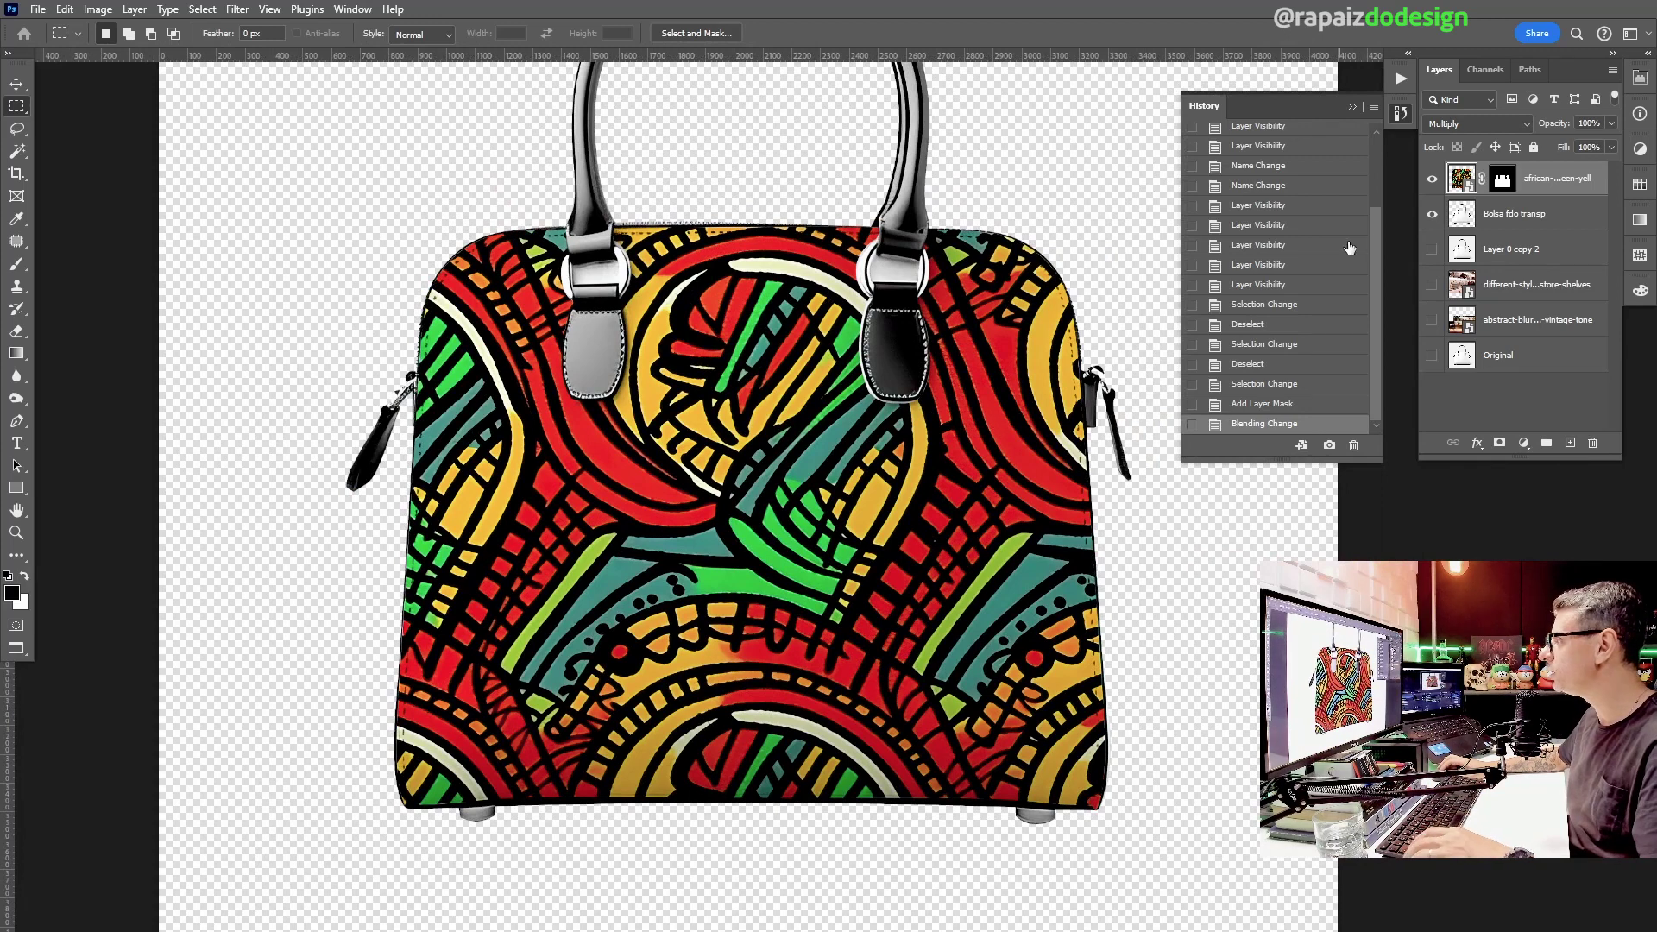
left_click(1486, 127)
left_click(1472, 140)
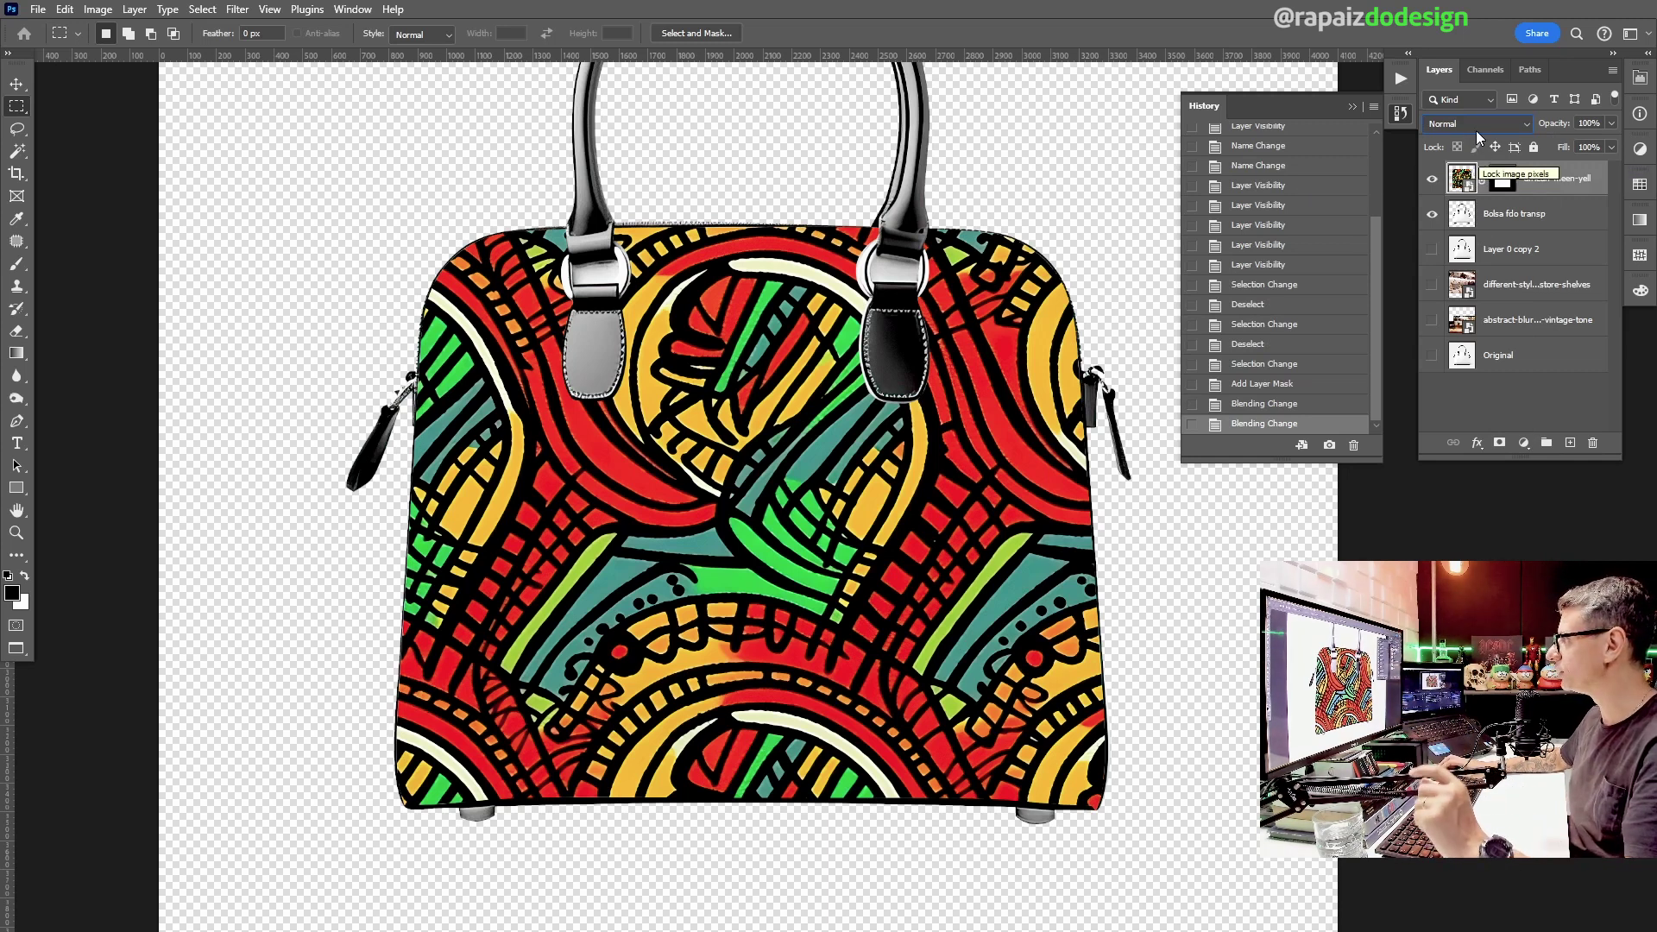
left_click(1476, 130)
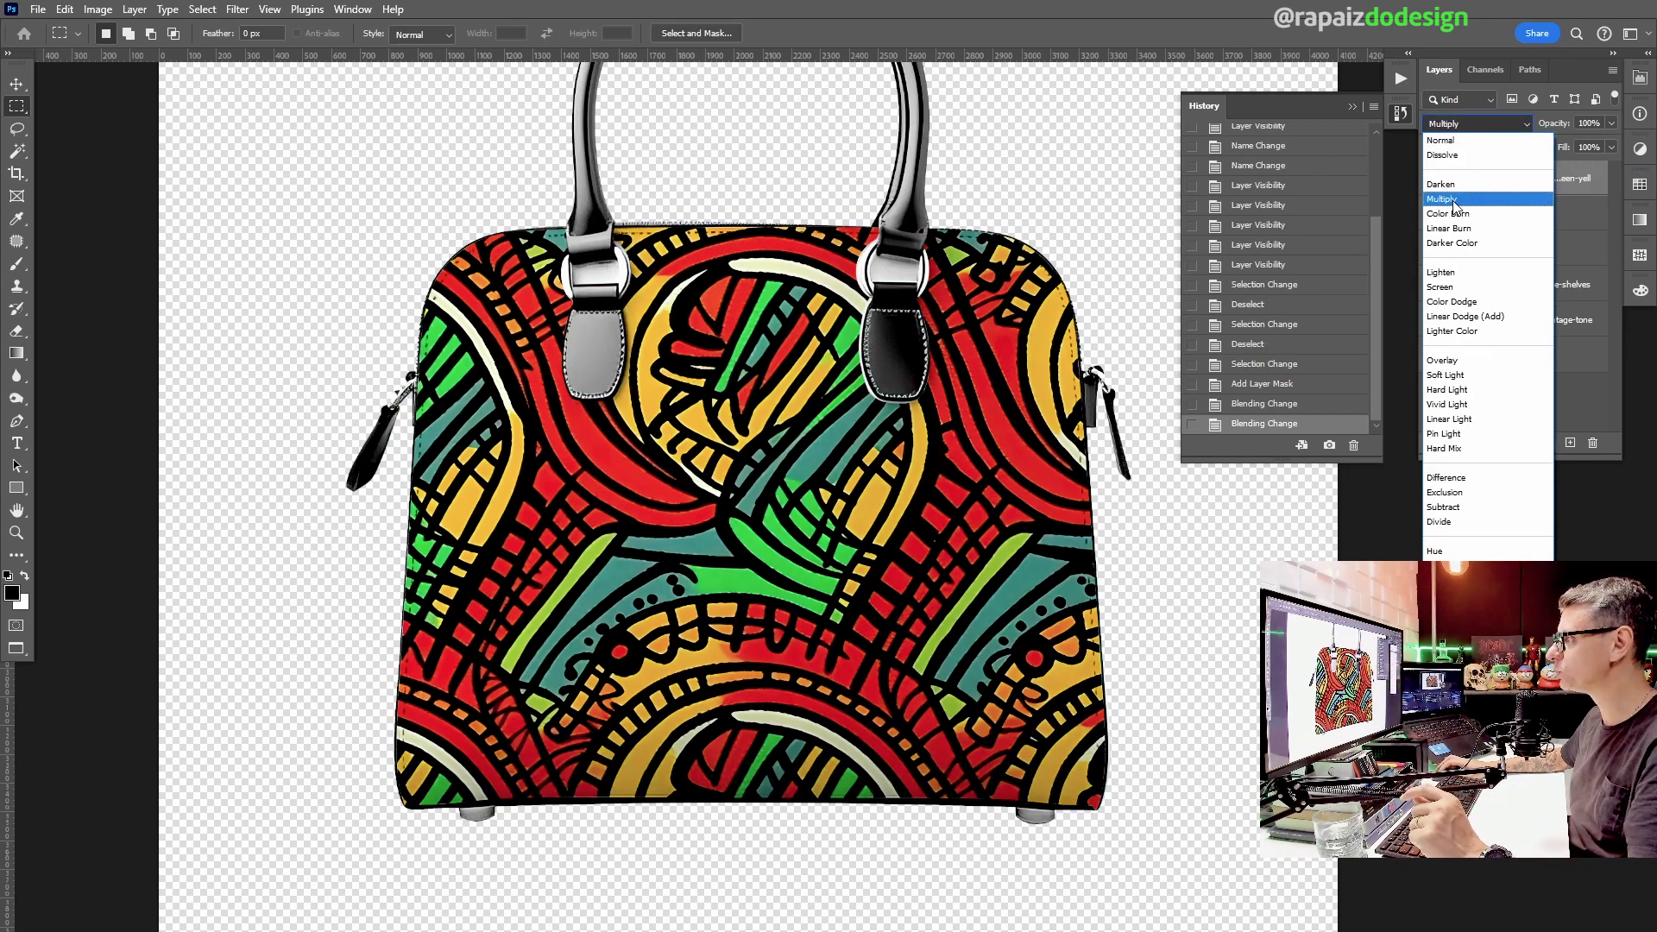
left_click(1455, 198)
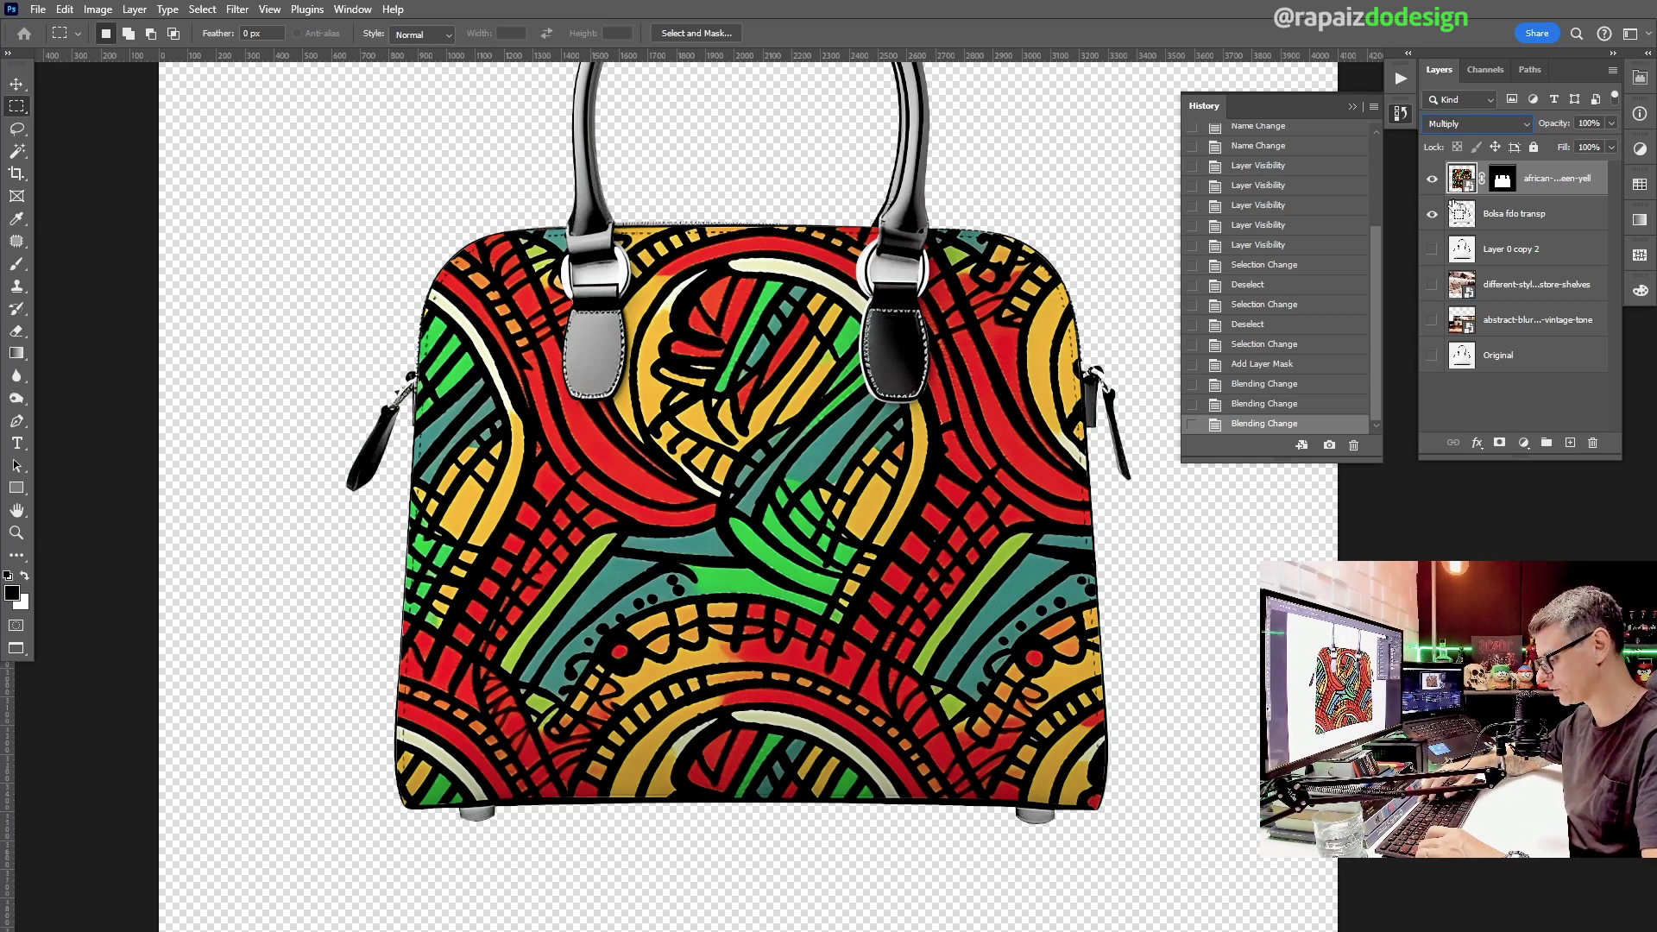
key("ctrl+0")
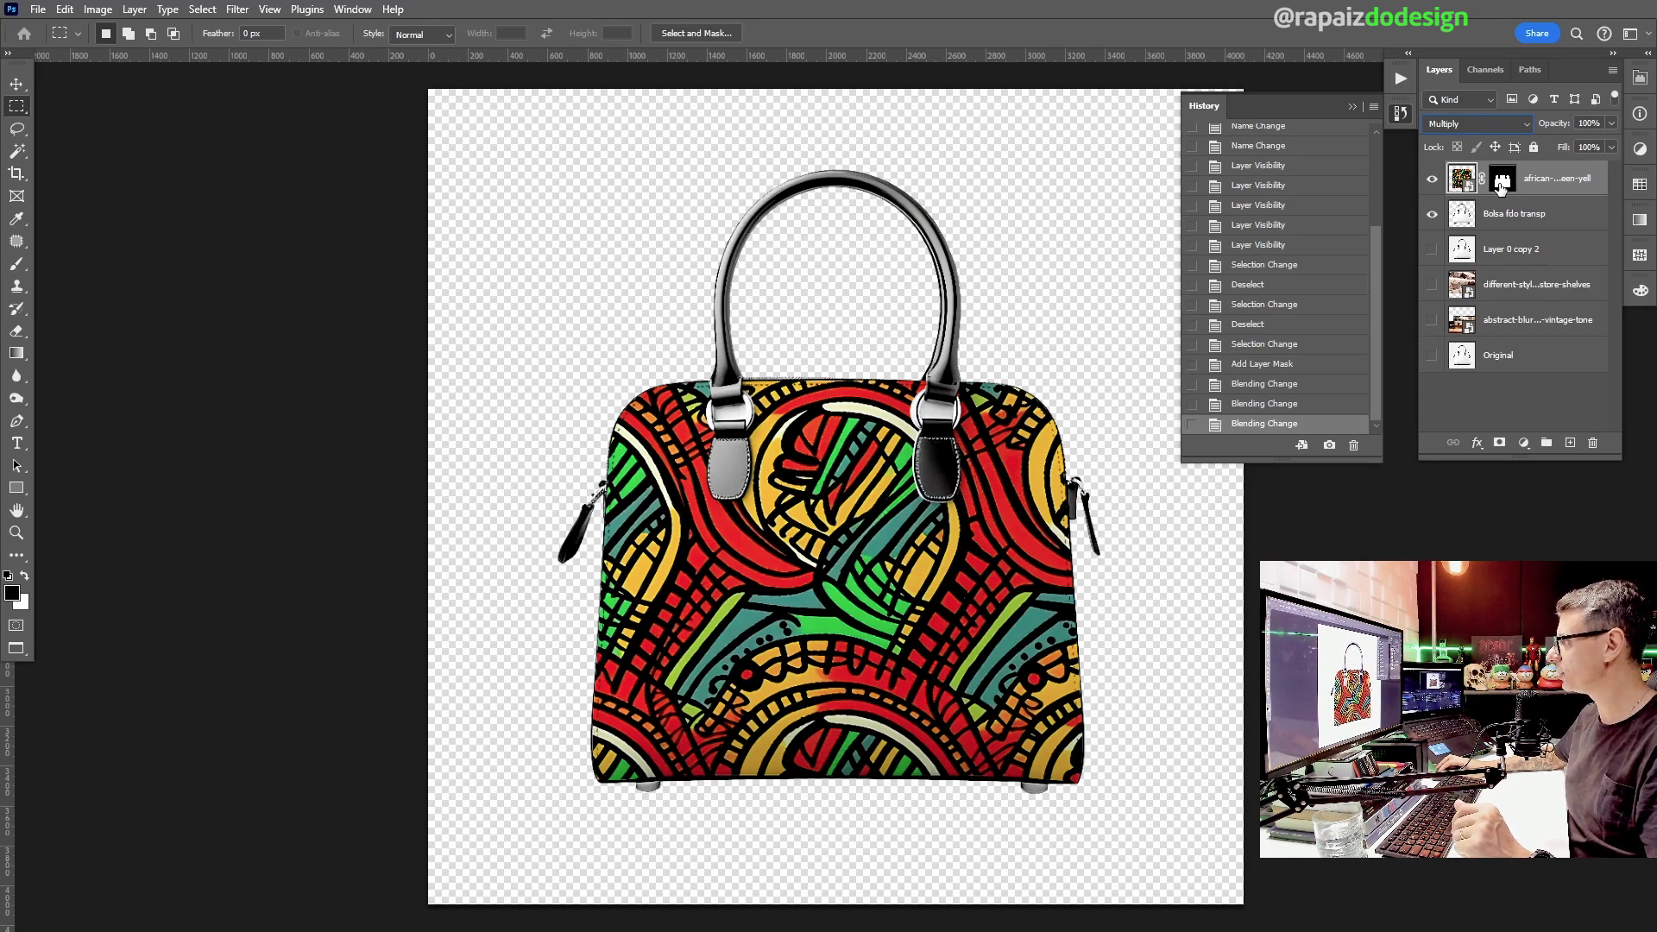
left_click(1503, 185)
left_click_drag(1503, 183, 1594, 438)
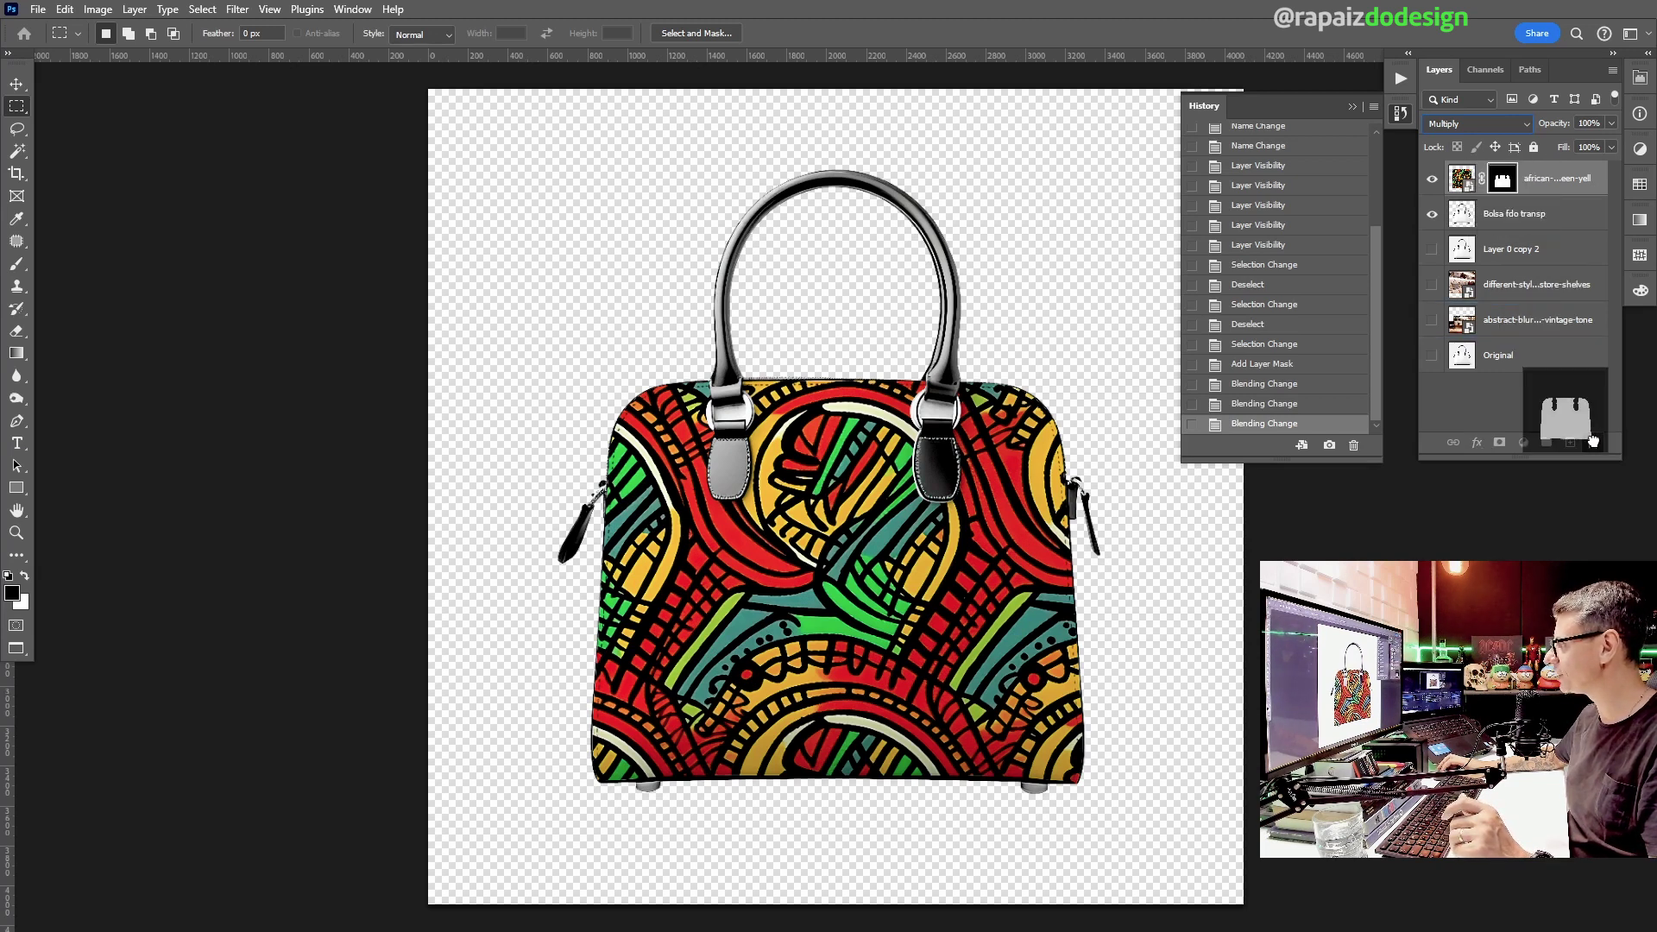
left_click_drag(1593, 441, 1594, 443)
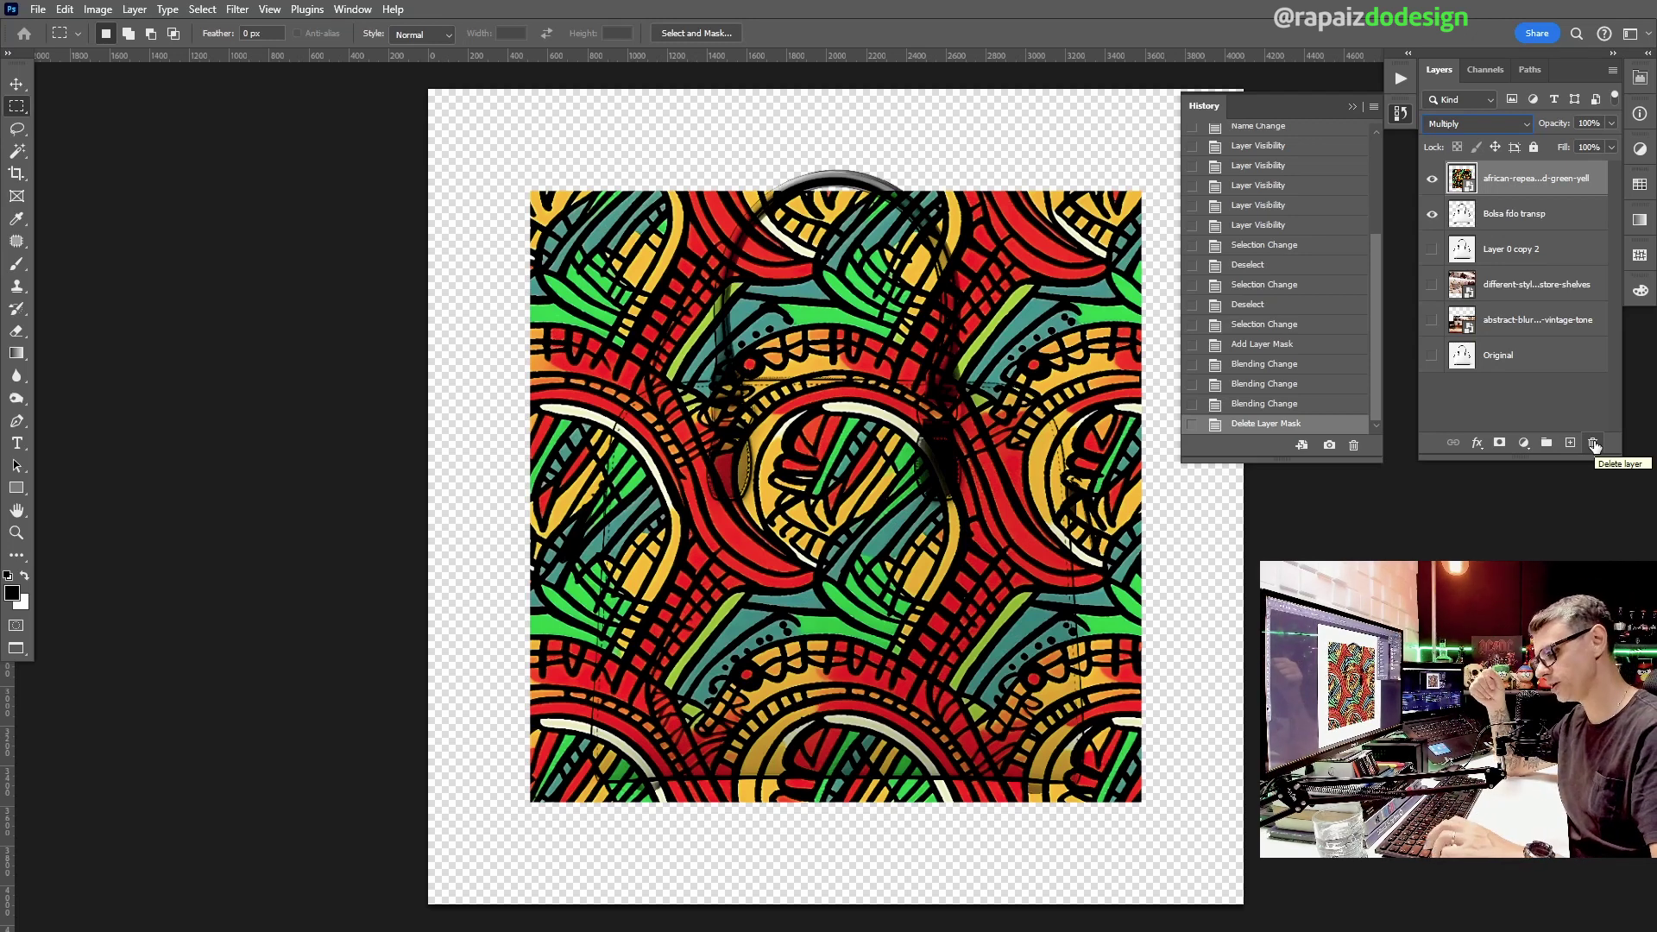
key("ctrl+z")
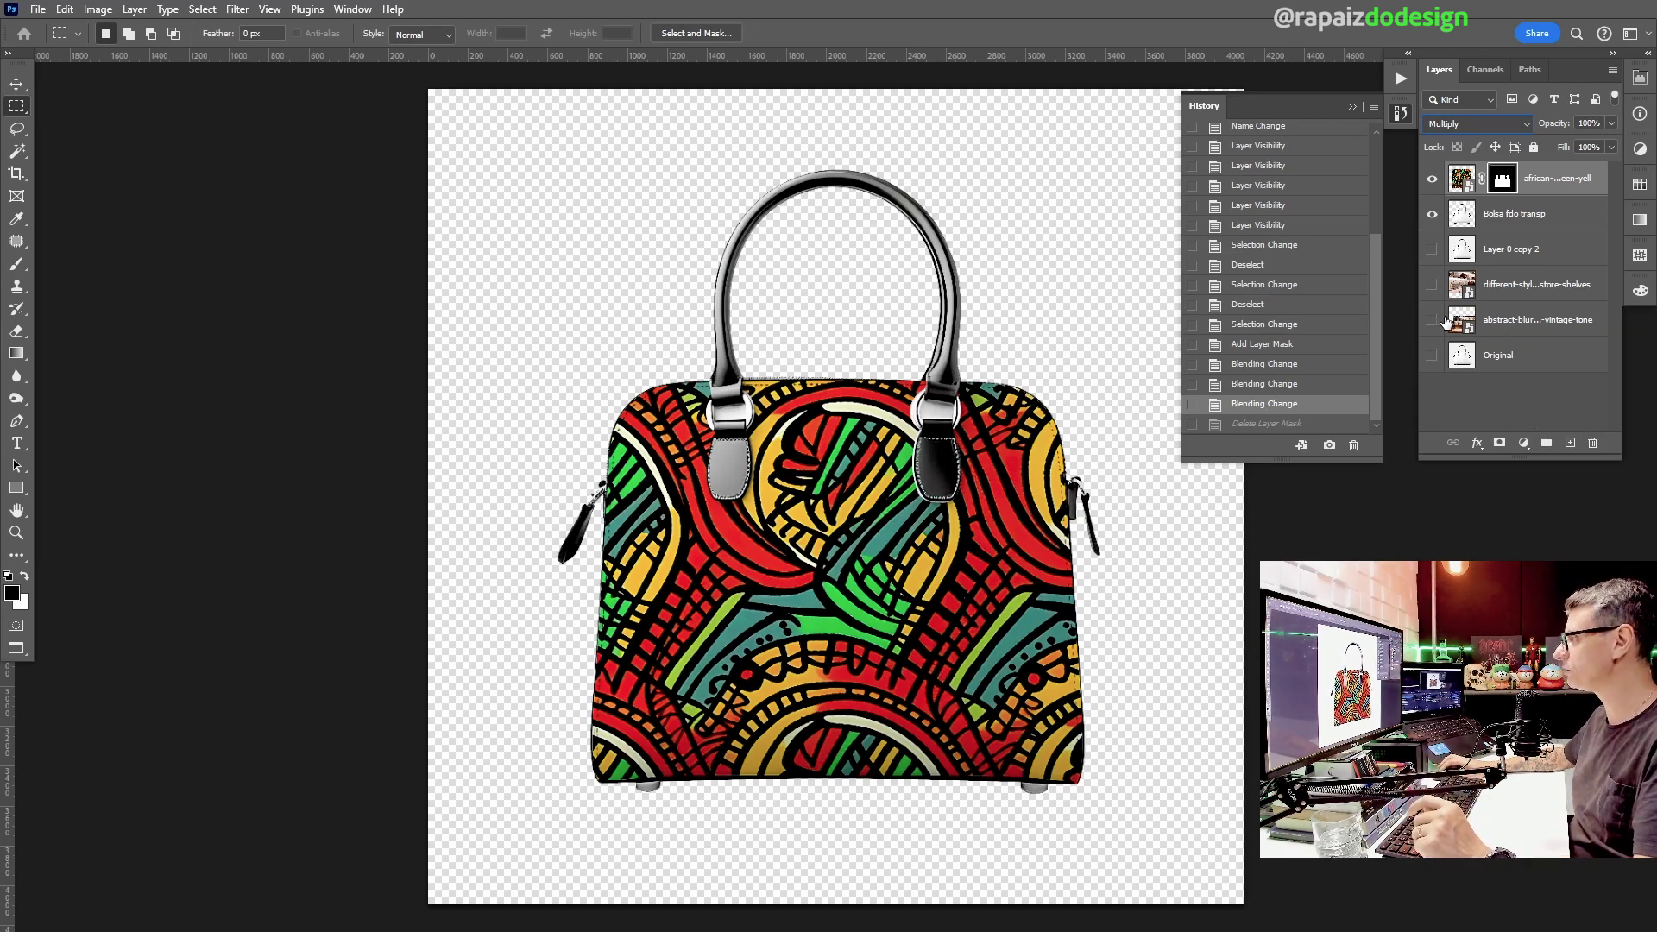
Step: Show the blurred backdrop layer and hide the bag and pattern layers
left_click(1431, 320)
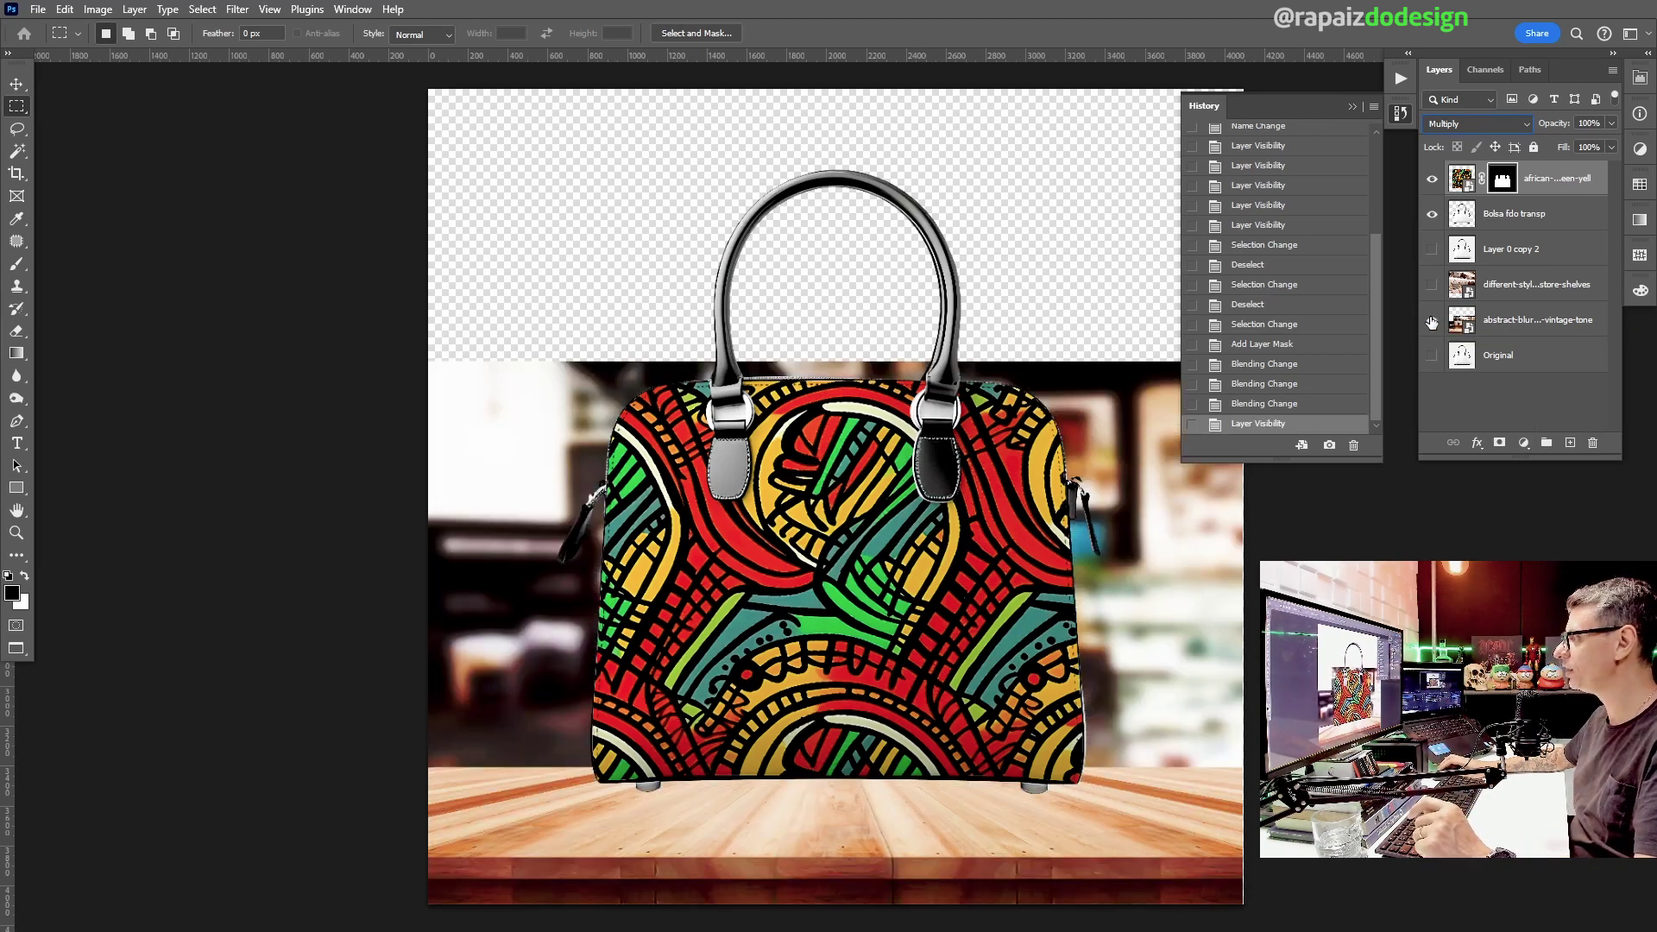
left_click_drag(1434, 217, 1432, 195)
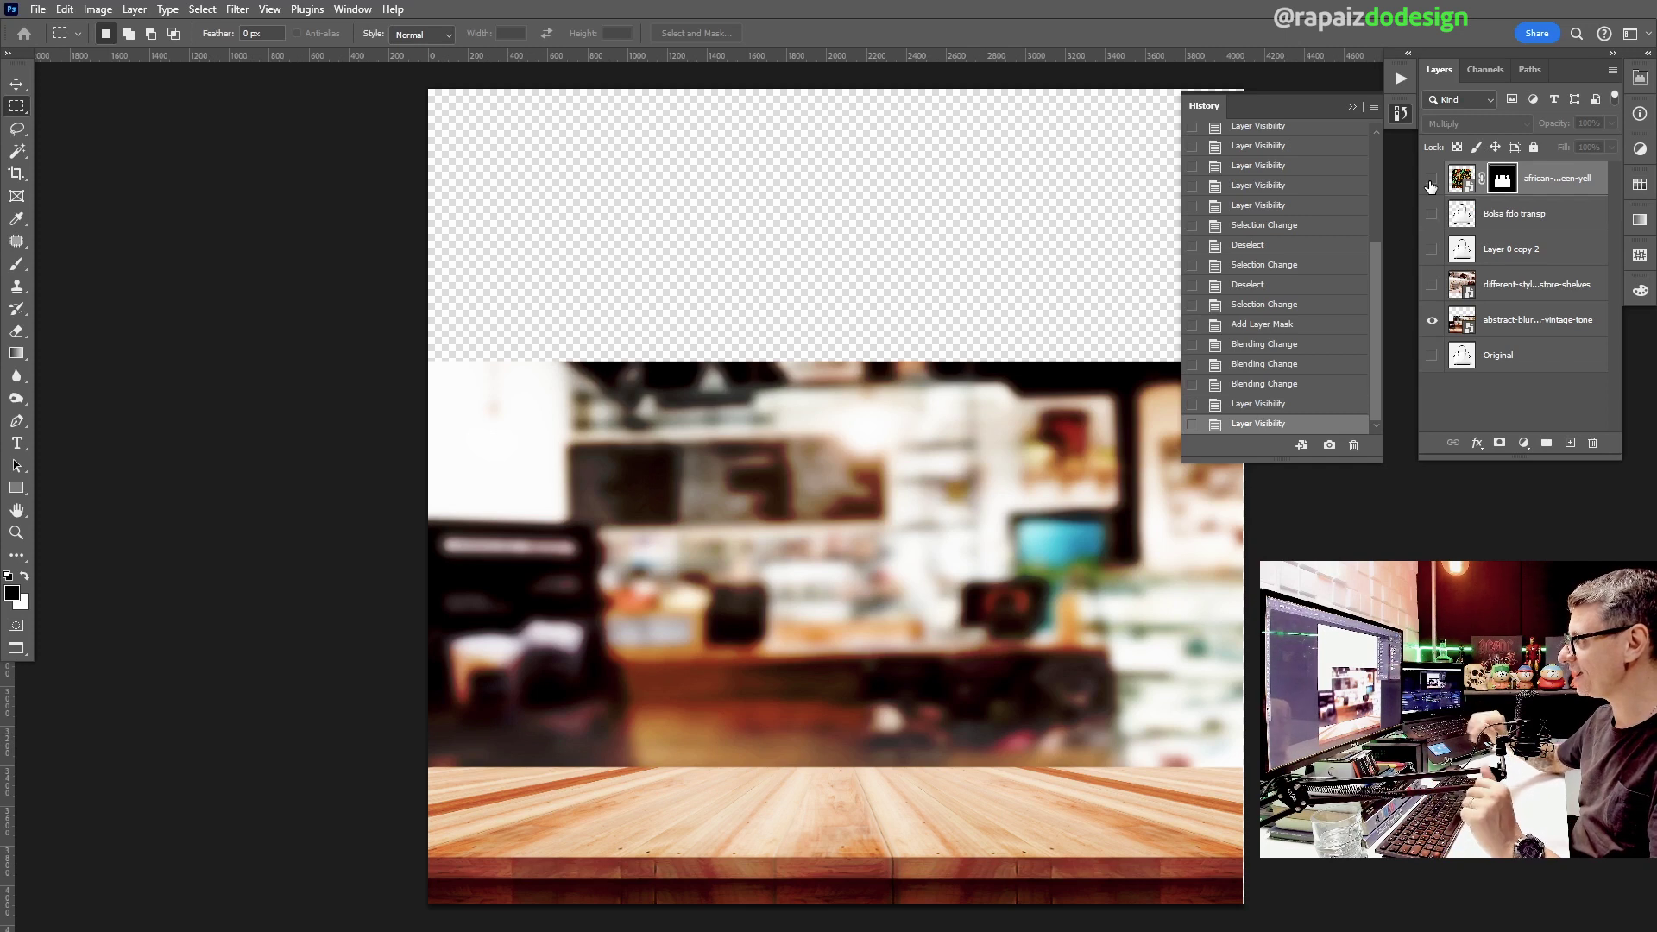
left_click(1528, 328)
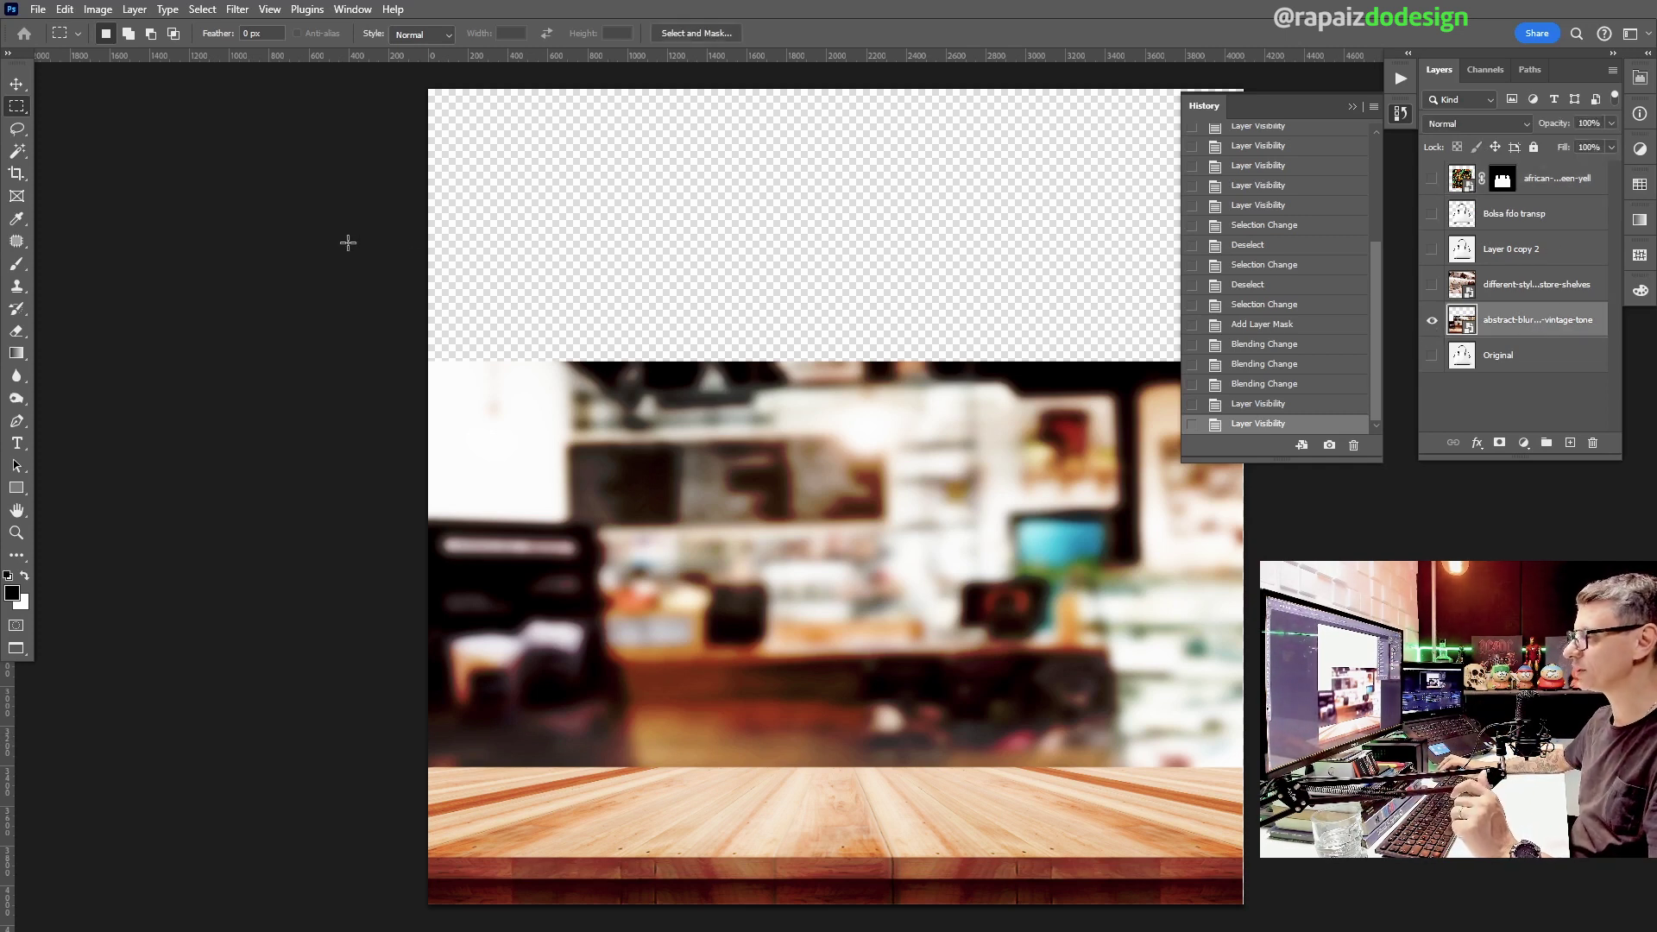
left_click(15, 88)
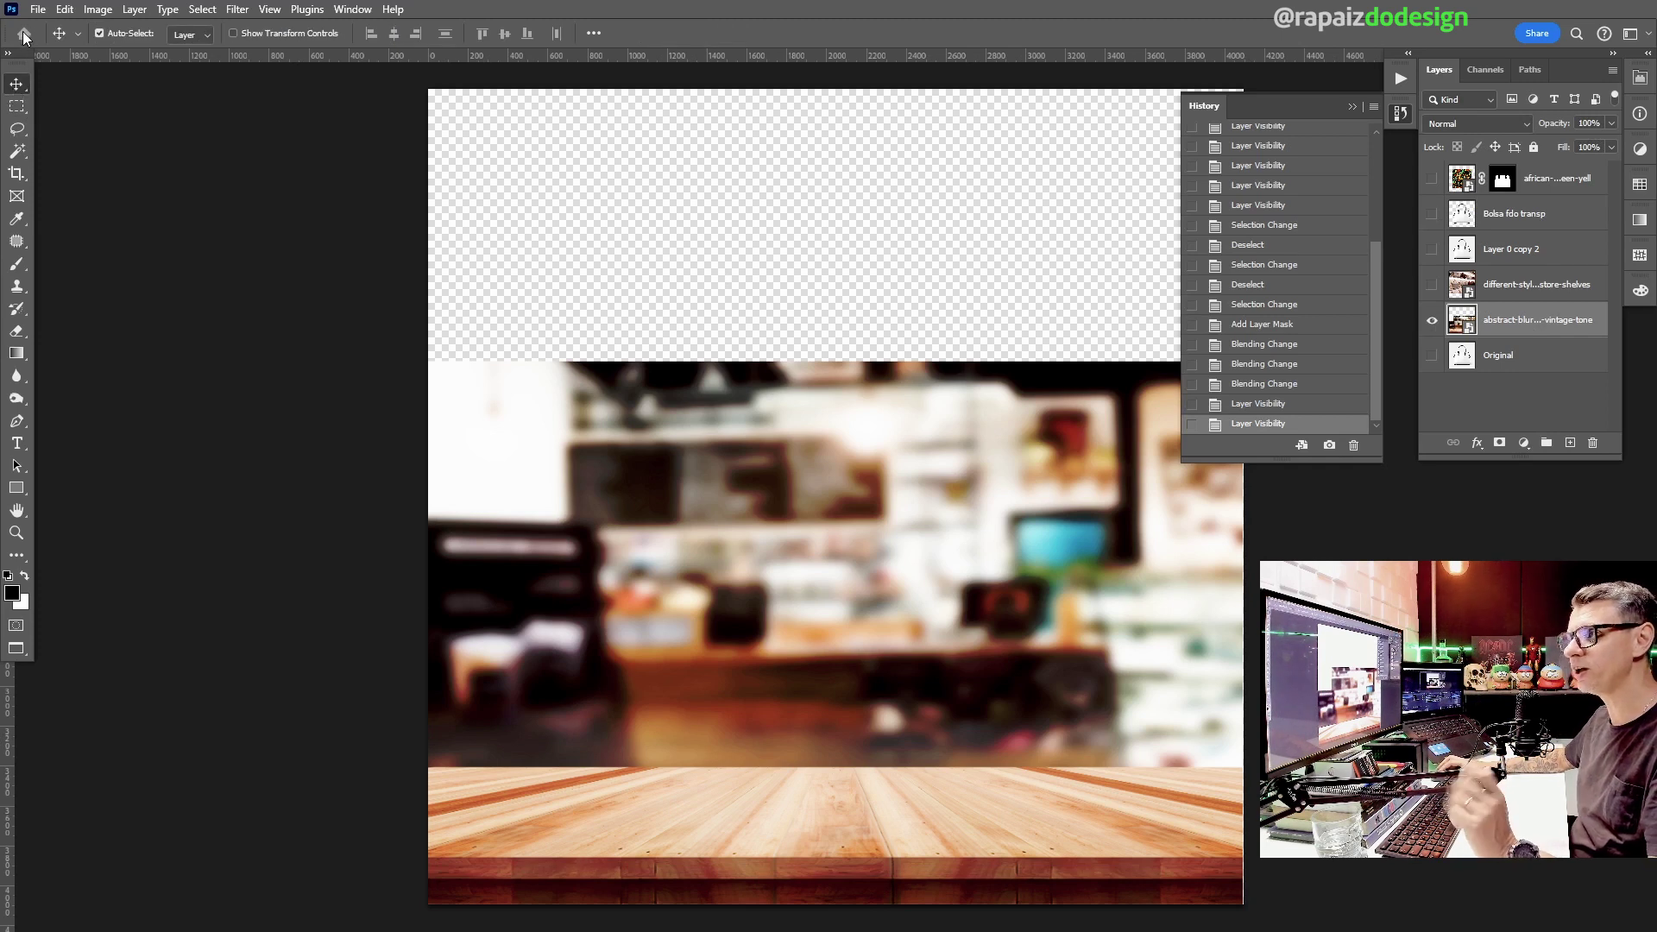
left_click(38, 10)
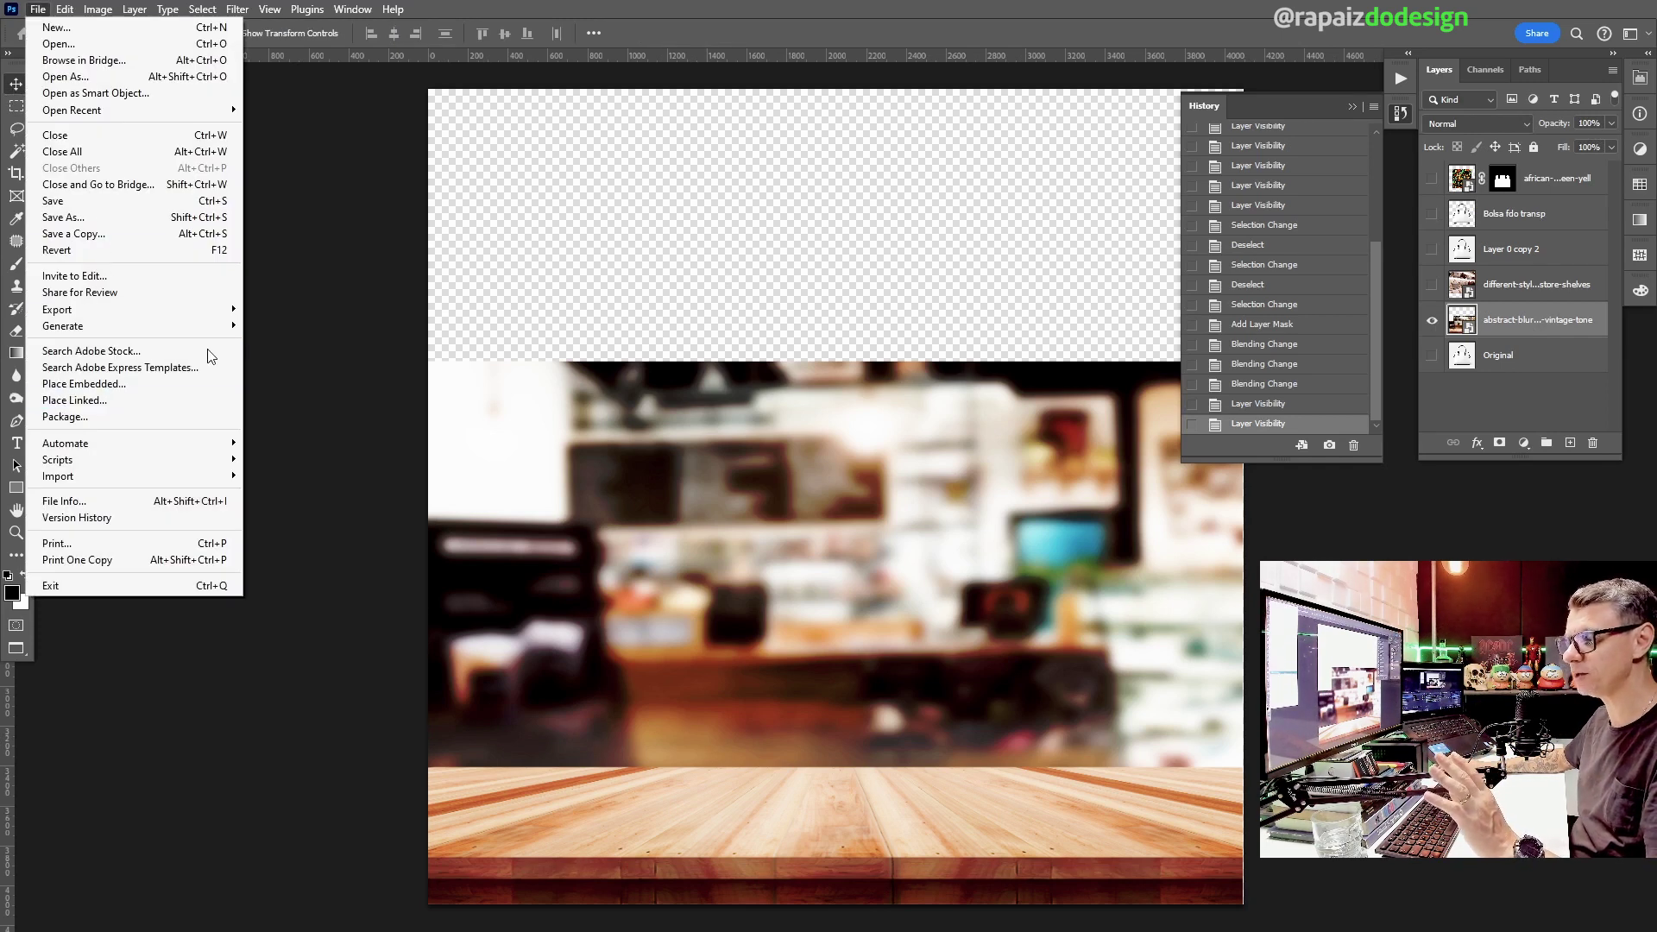
left_click(530, 180)
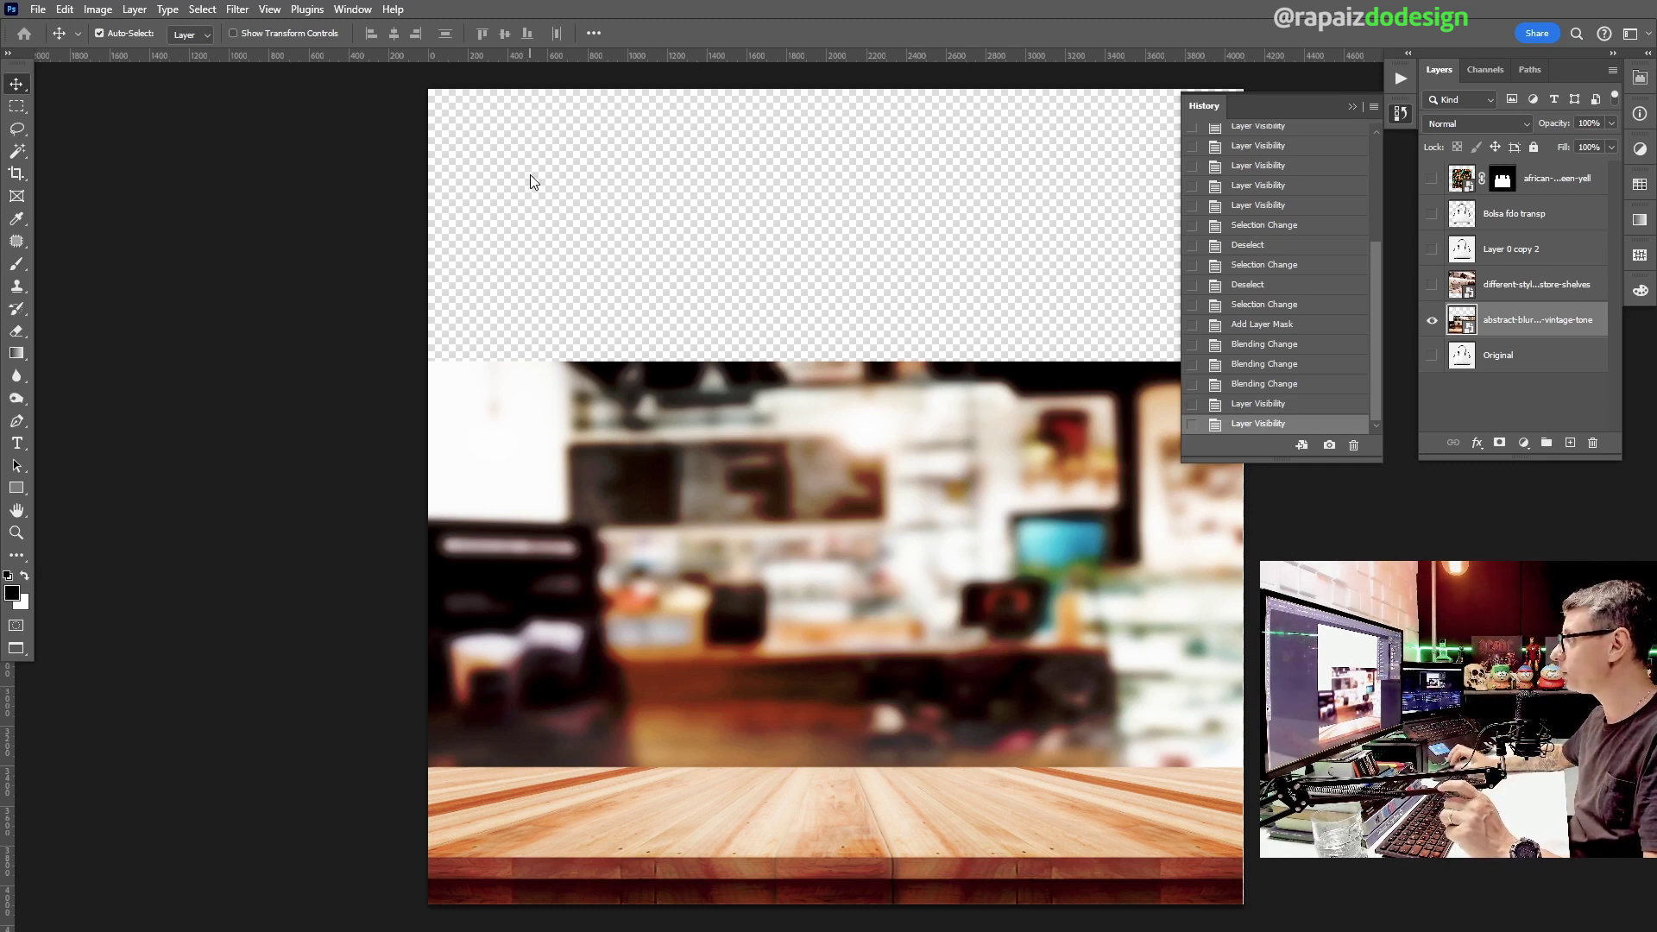
Step: Show the store-shelves photo and turn the patterned bag layers back on
left_click(1502, 292)
left_click(1432, 288)
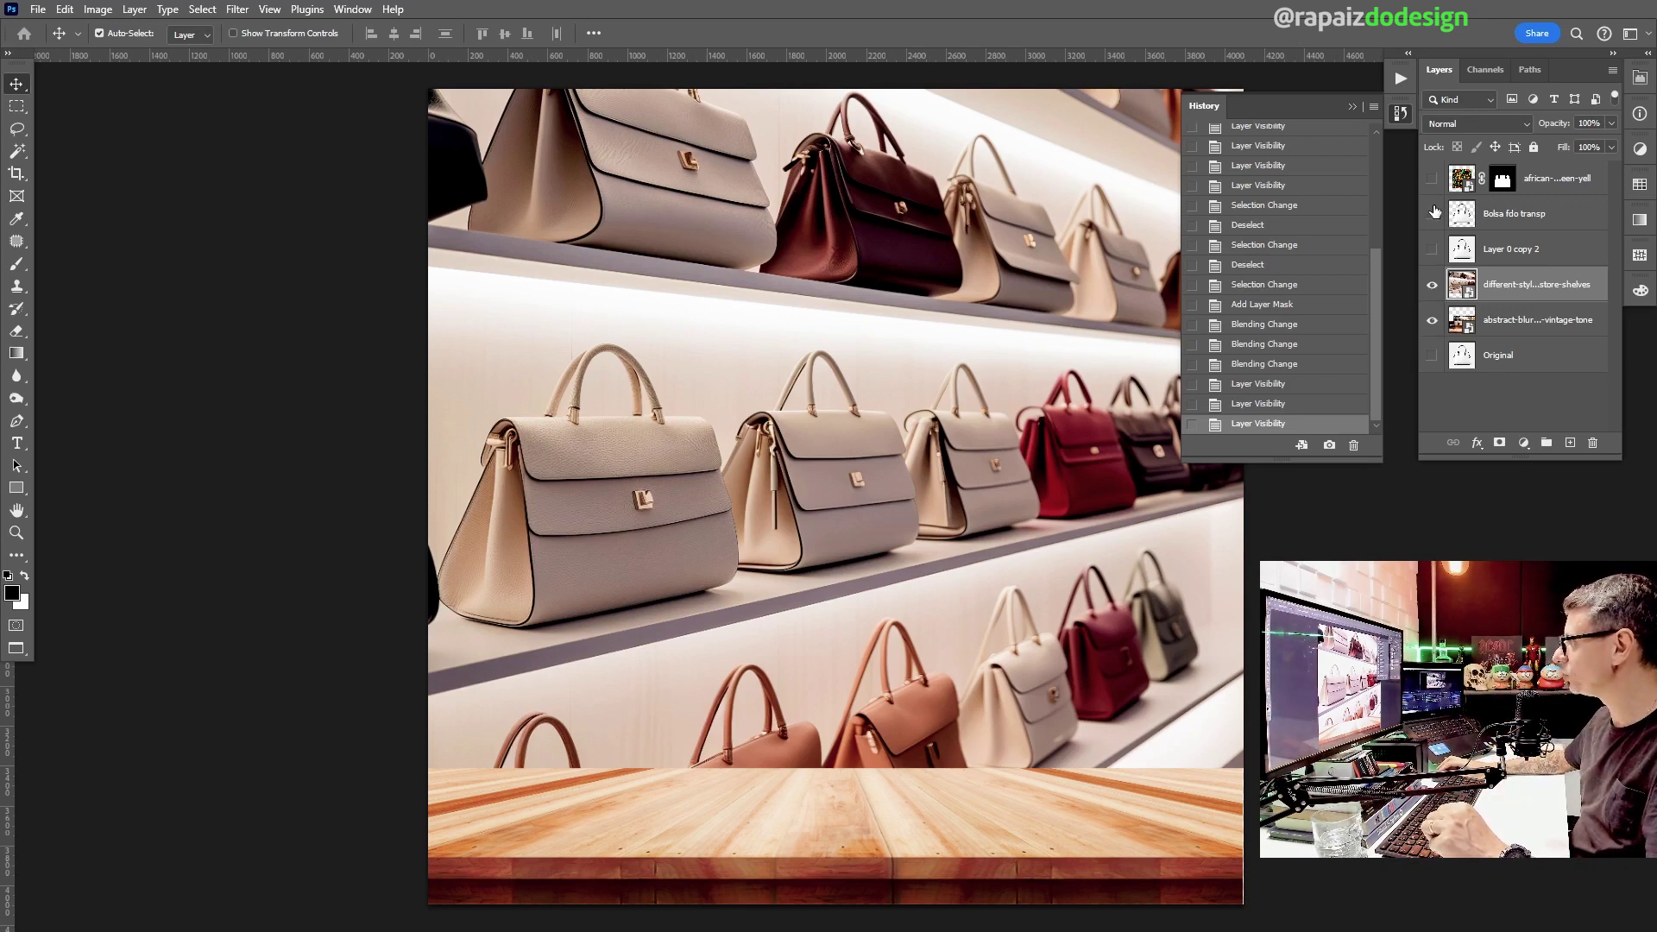
left_click(1433, 183)
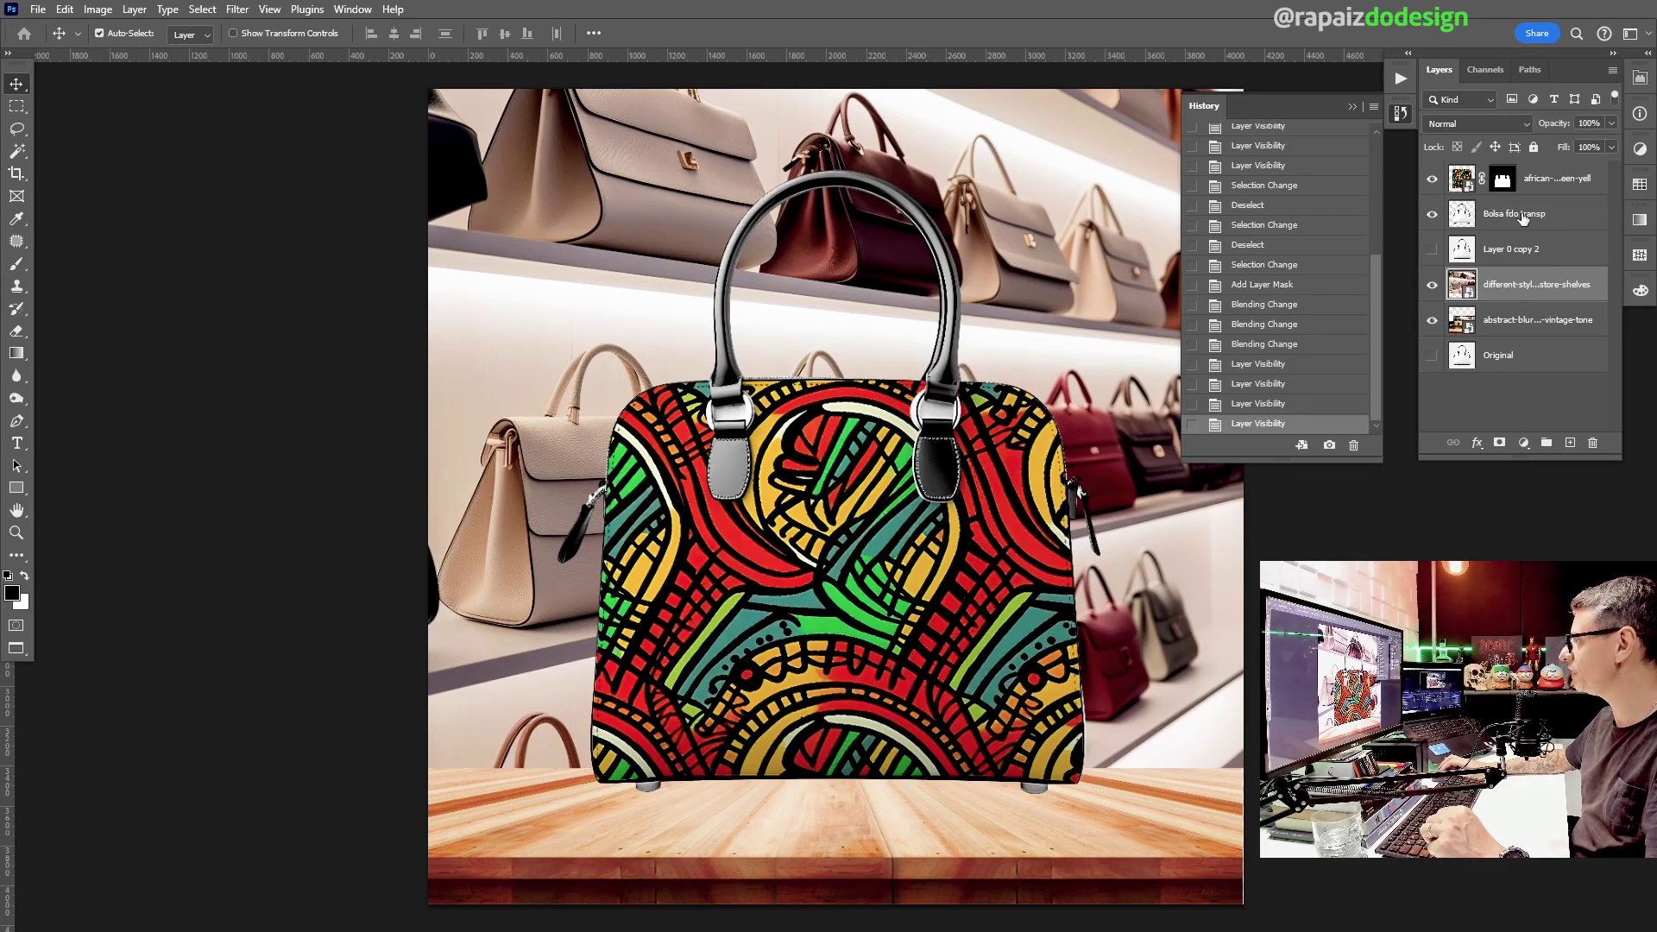
left_click(1506, 183)
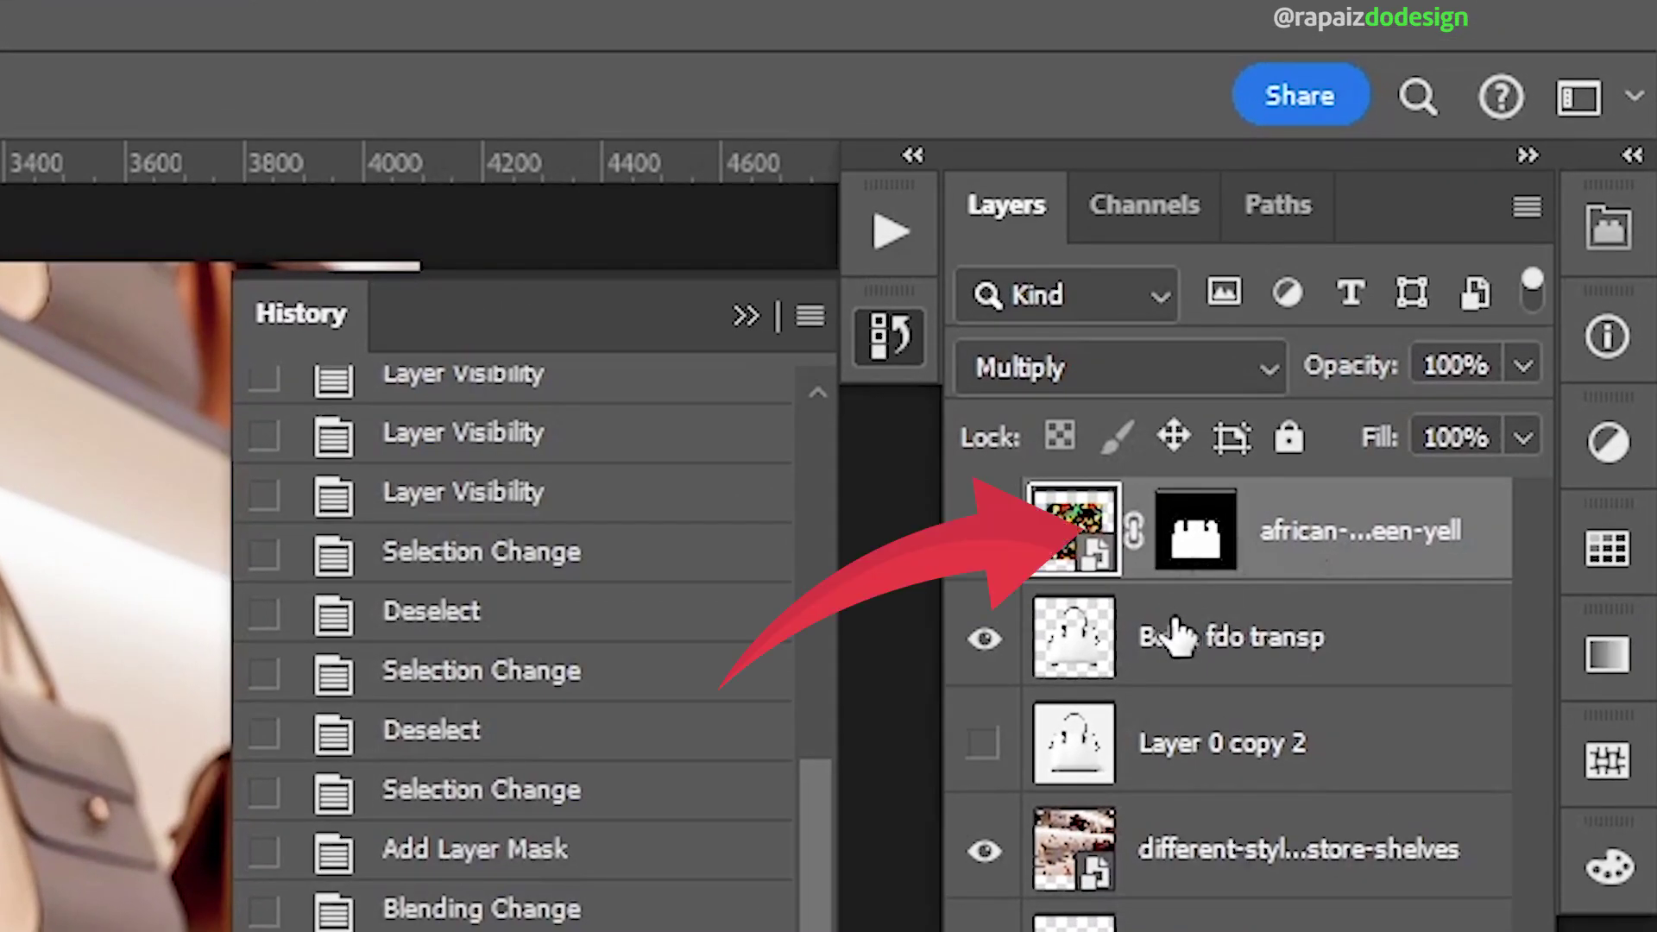
left_click(1176, 636)
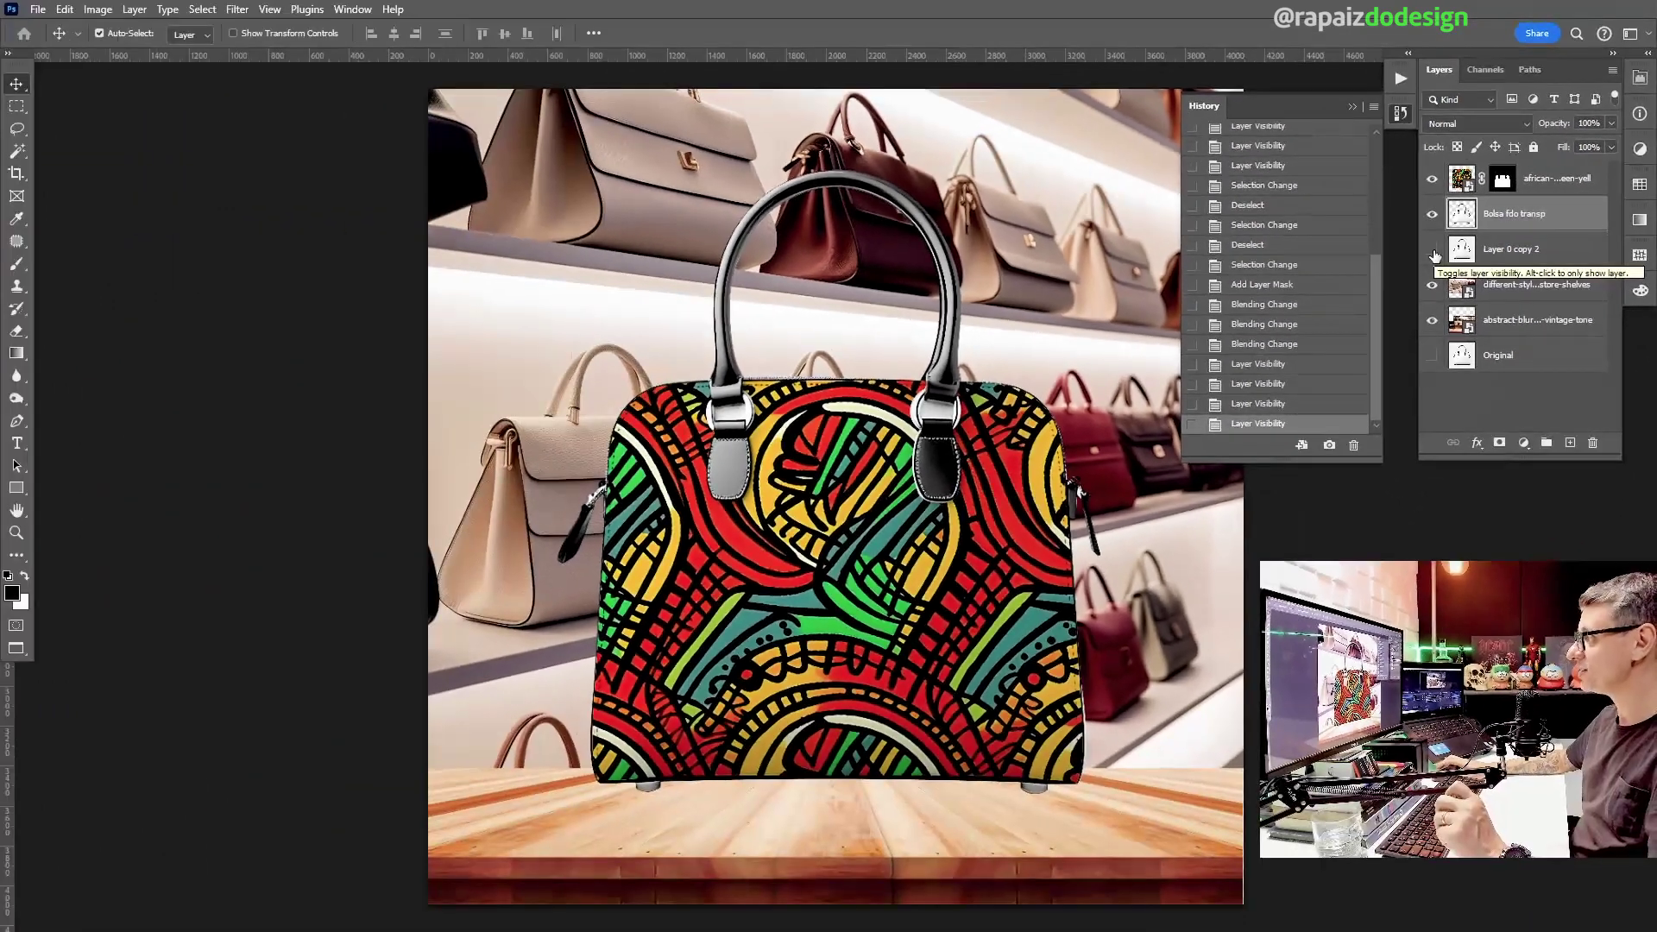
Step: Show the Layer 0 copy 2 bag layer and rename the pattern layer 'ilustração'
left_click(1432, 251)
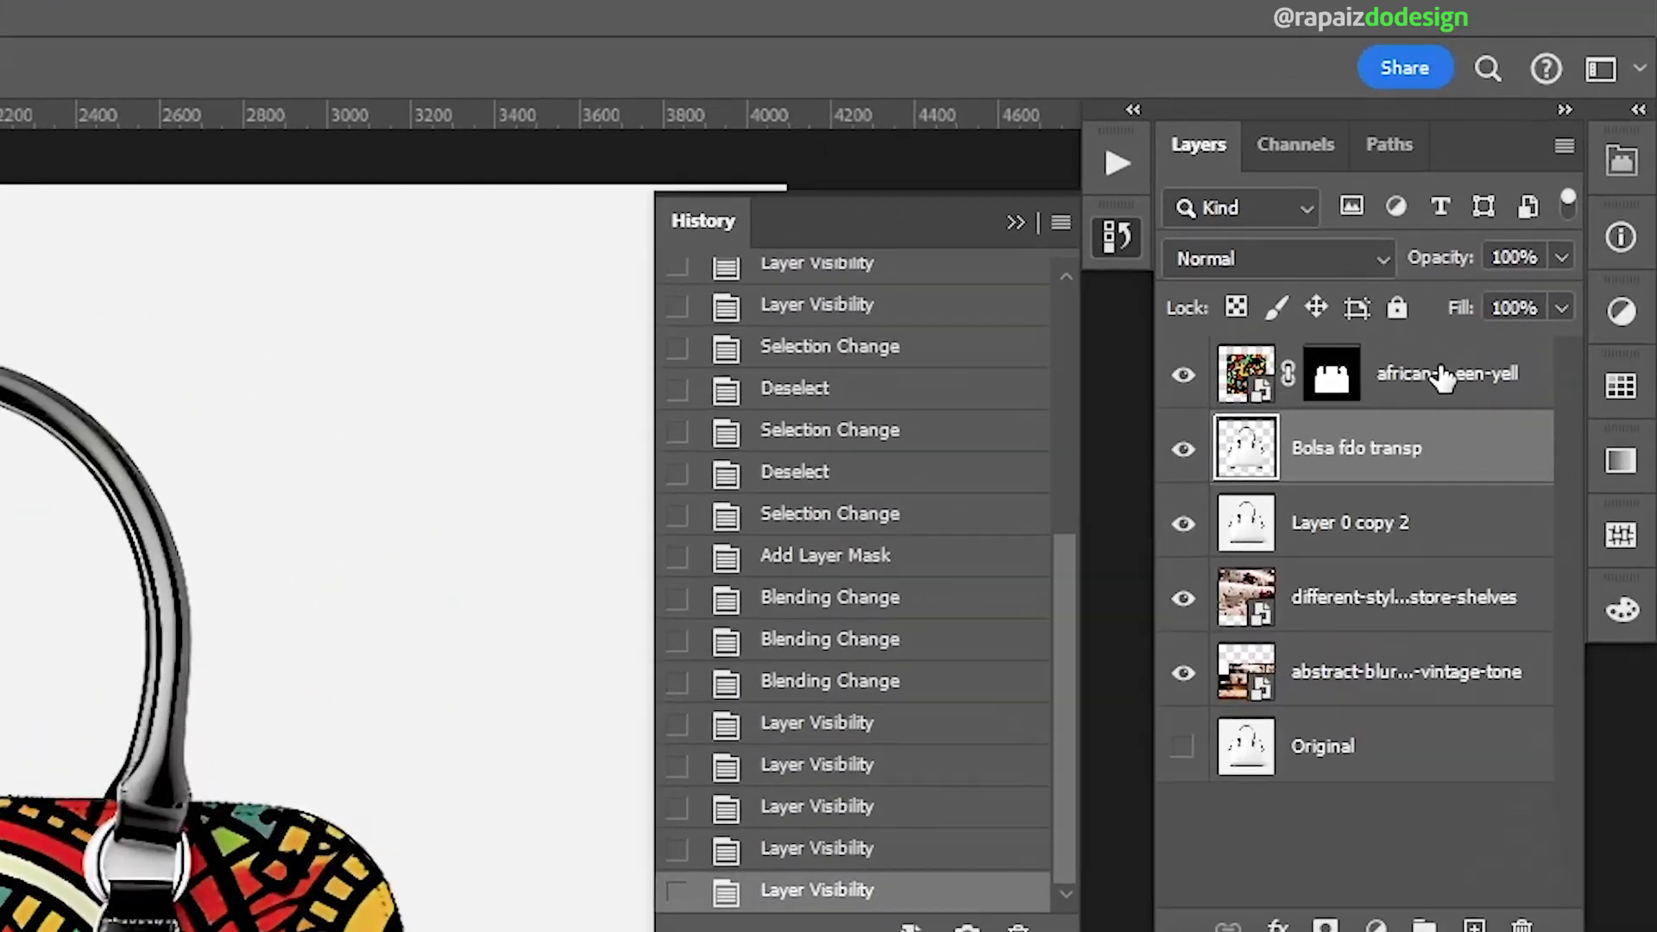
left_click(1491, 280)
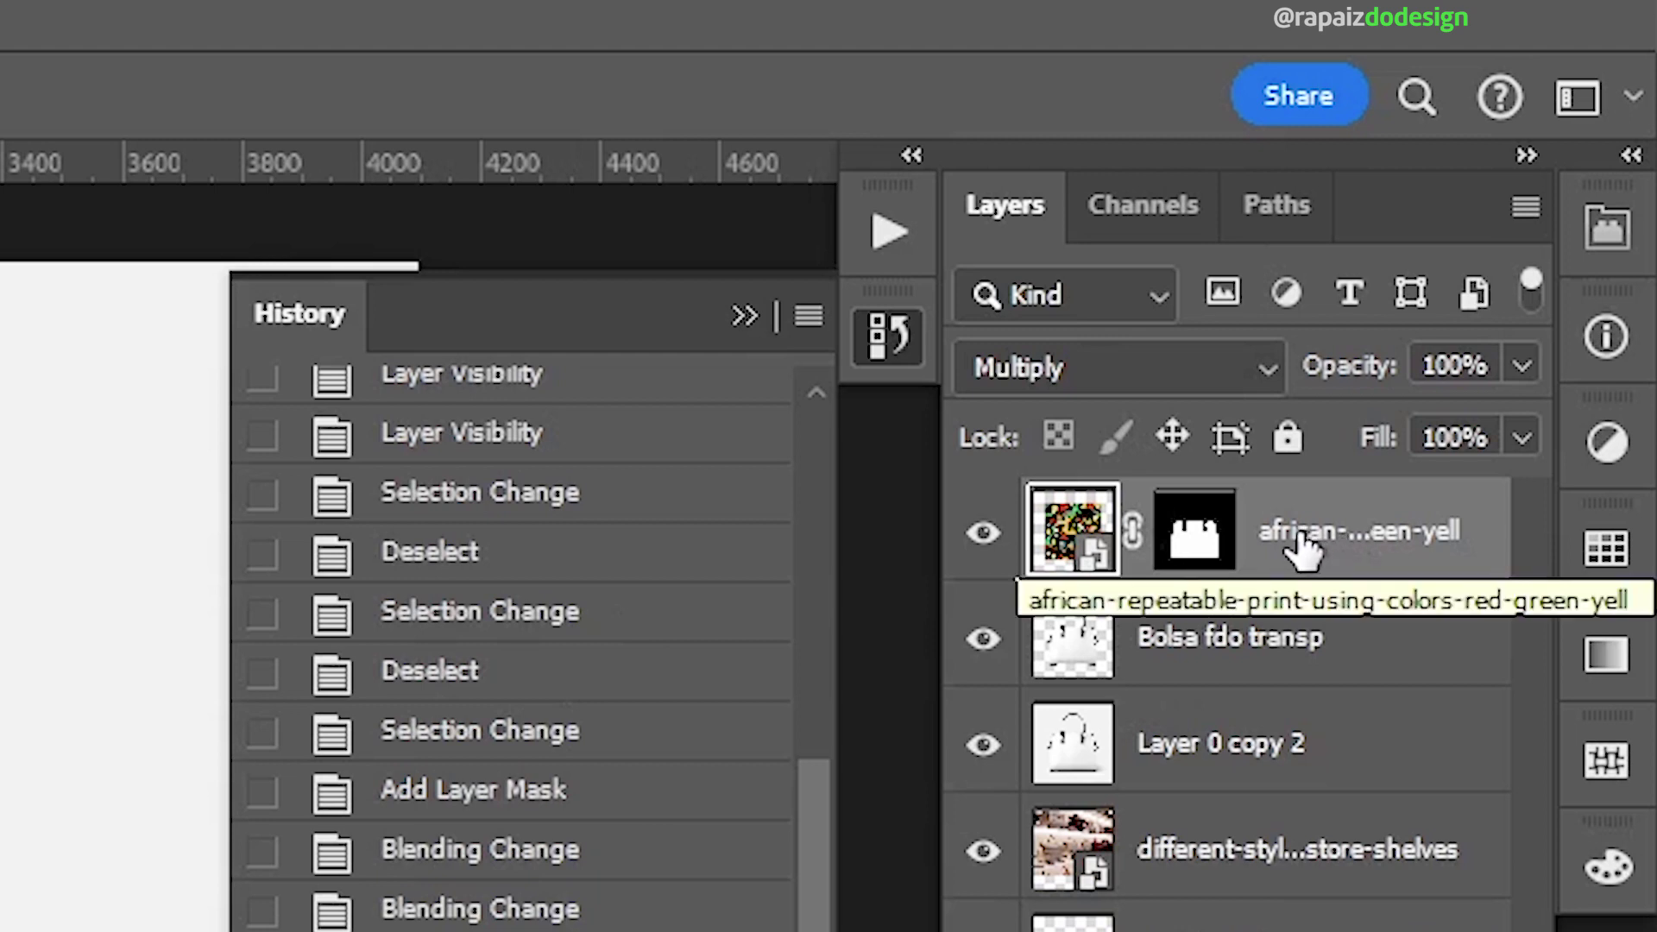
double_click(1311, 532)
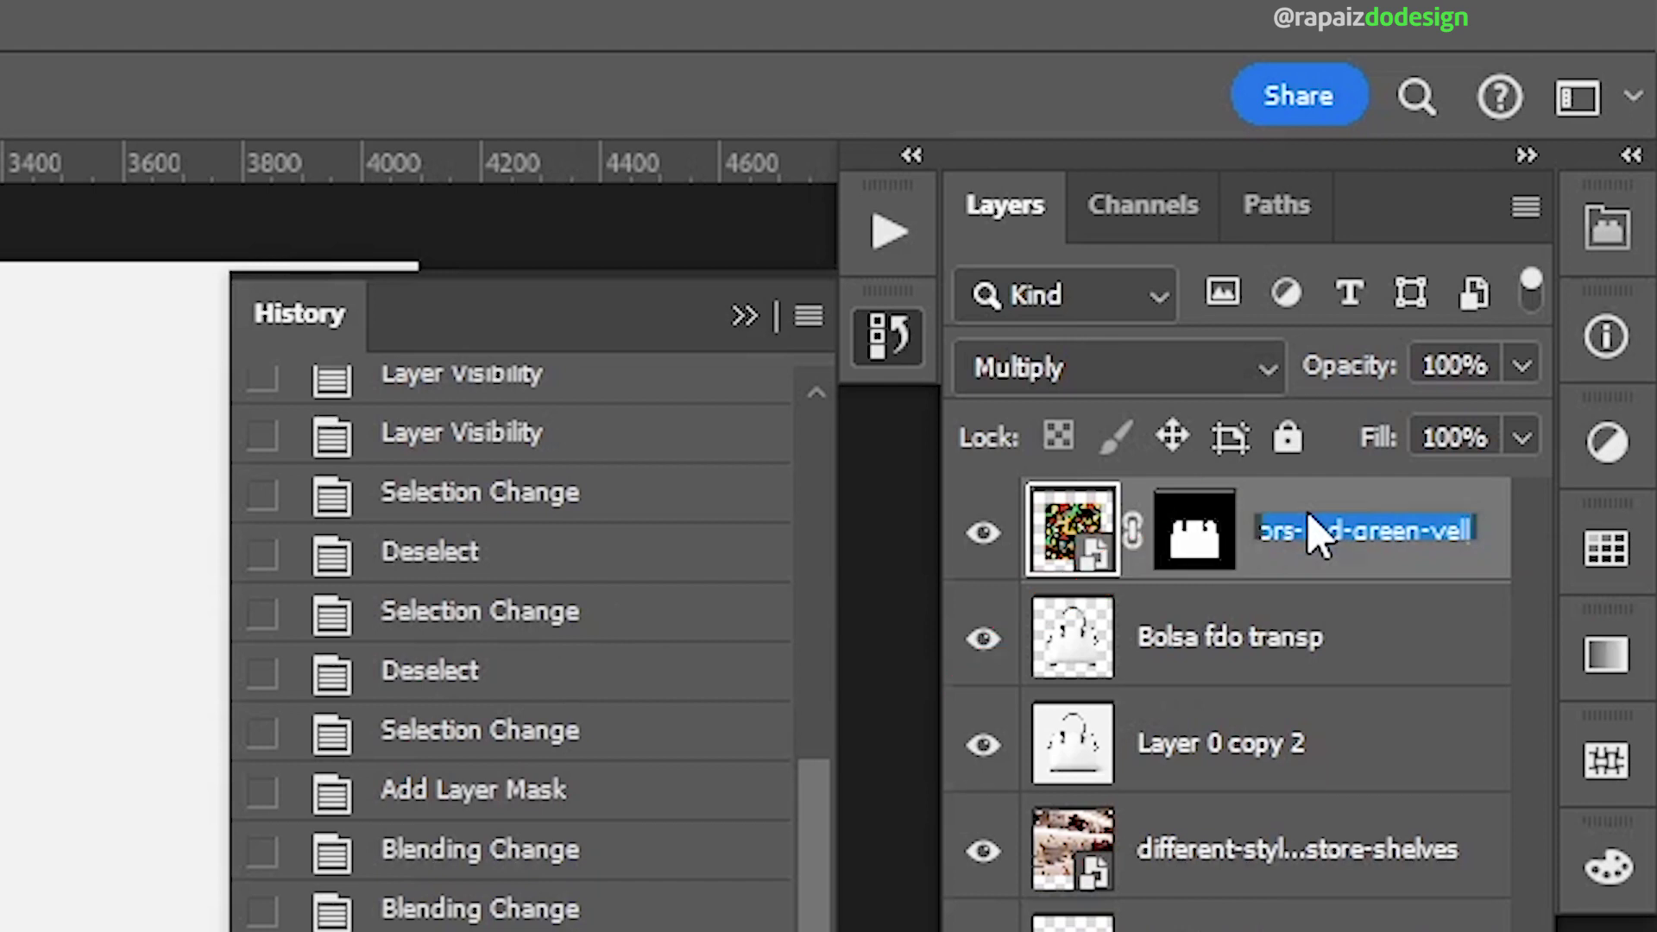
type("ilust")
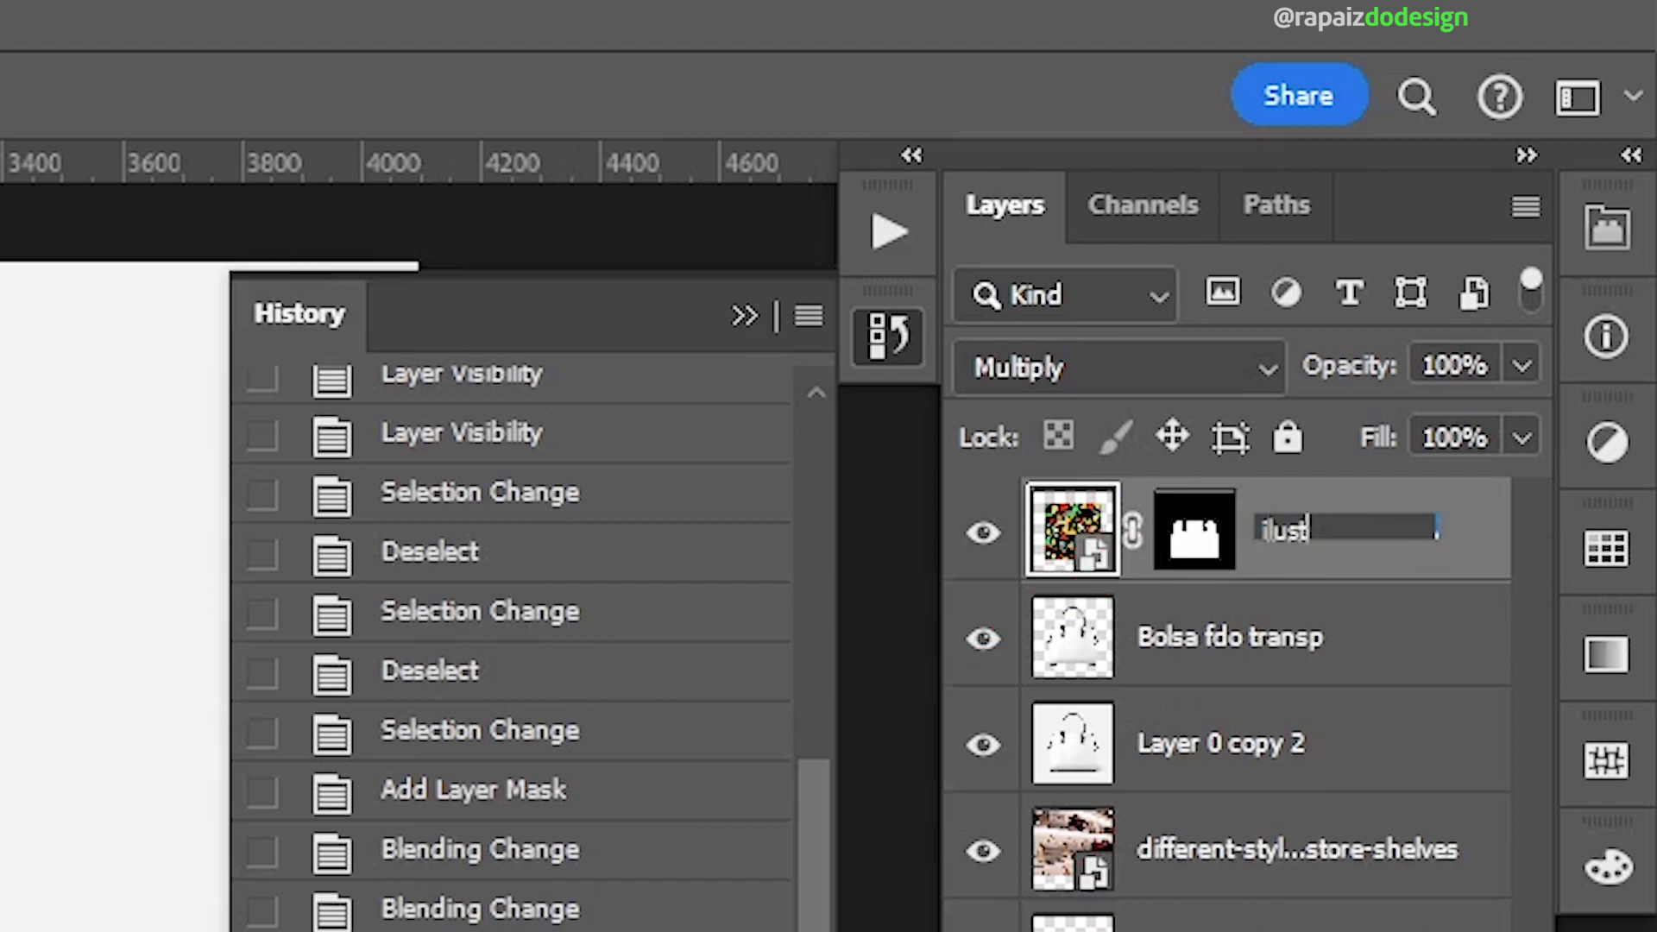
type("ração")
key("Return")
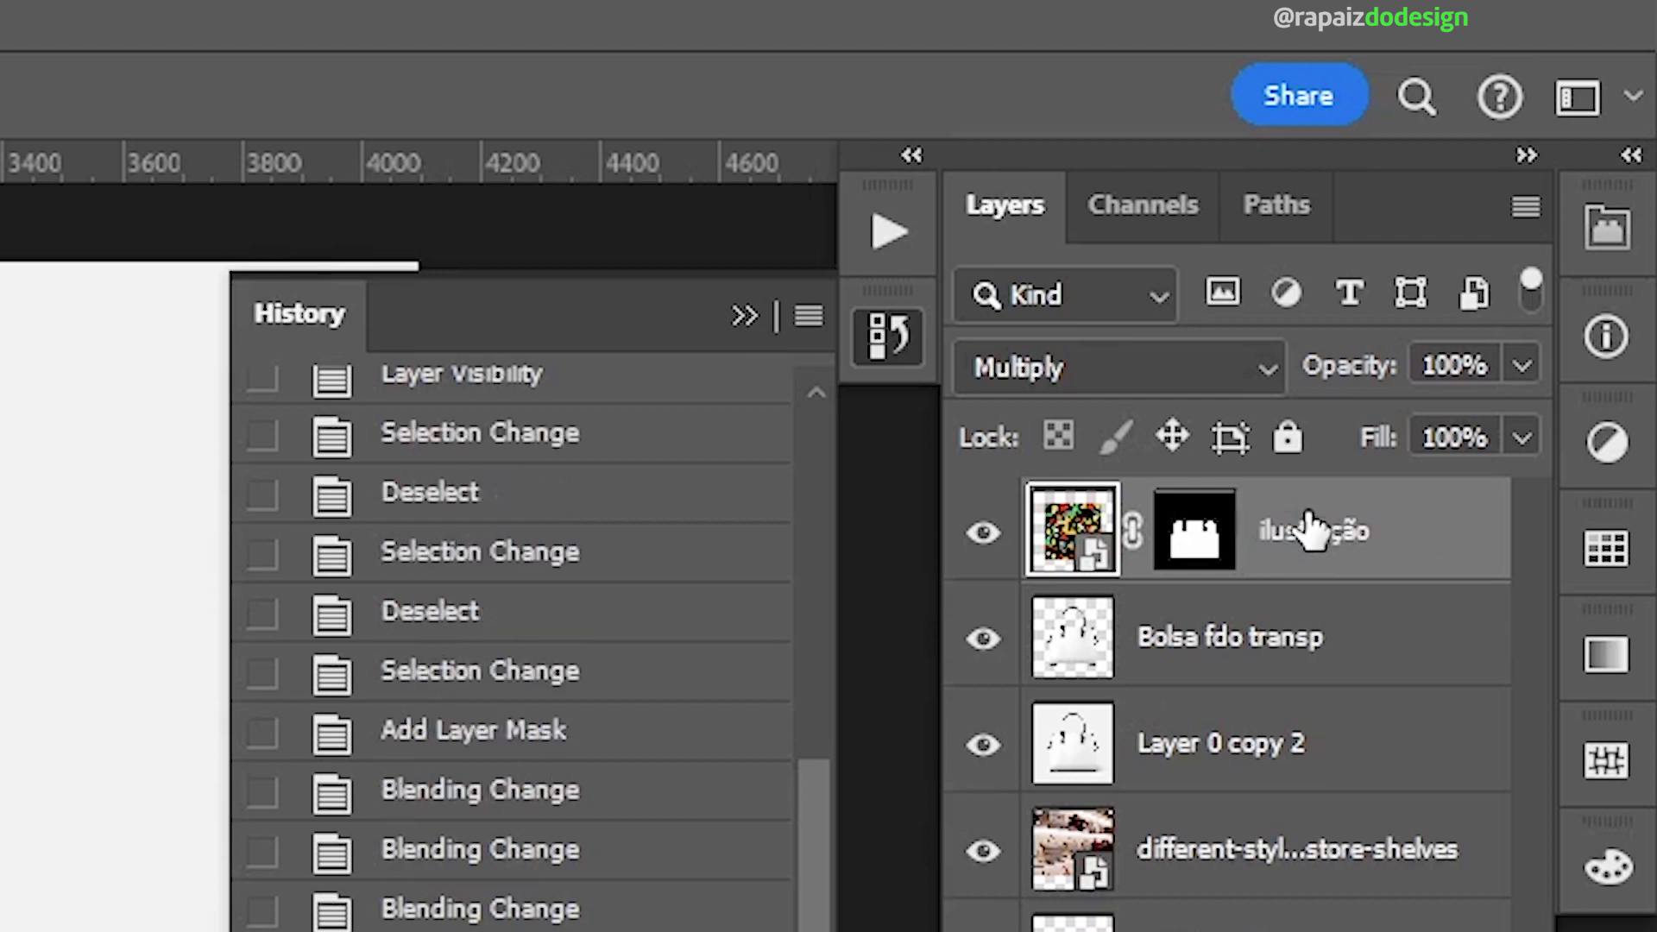
Step: Rename the bag copy layer 'Bolsa sombra'
left_click(1249, 646)
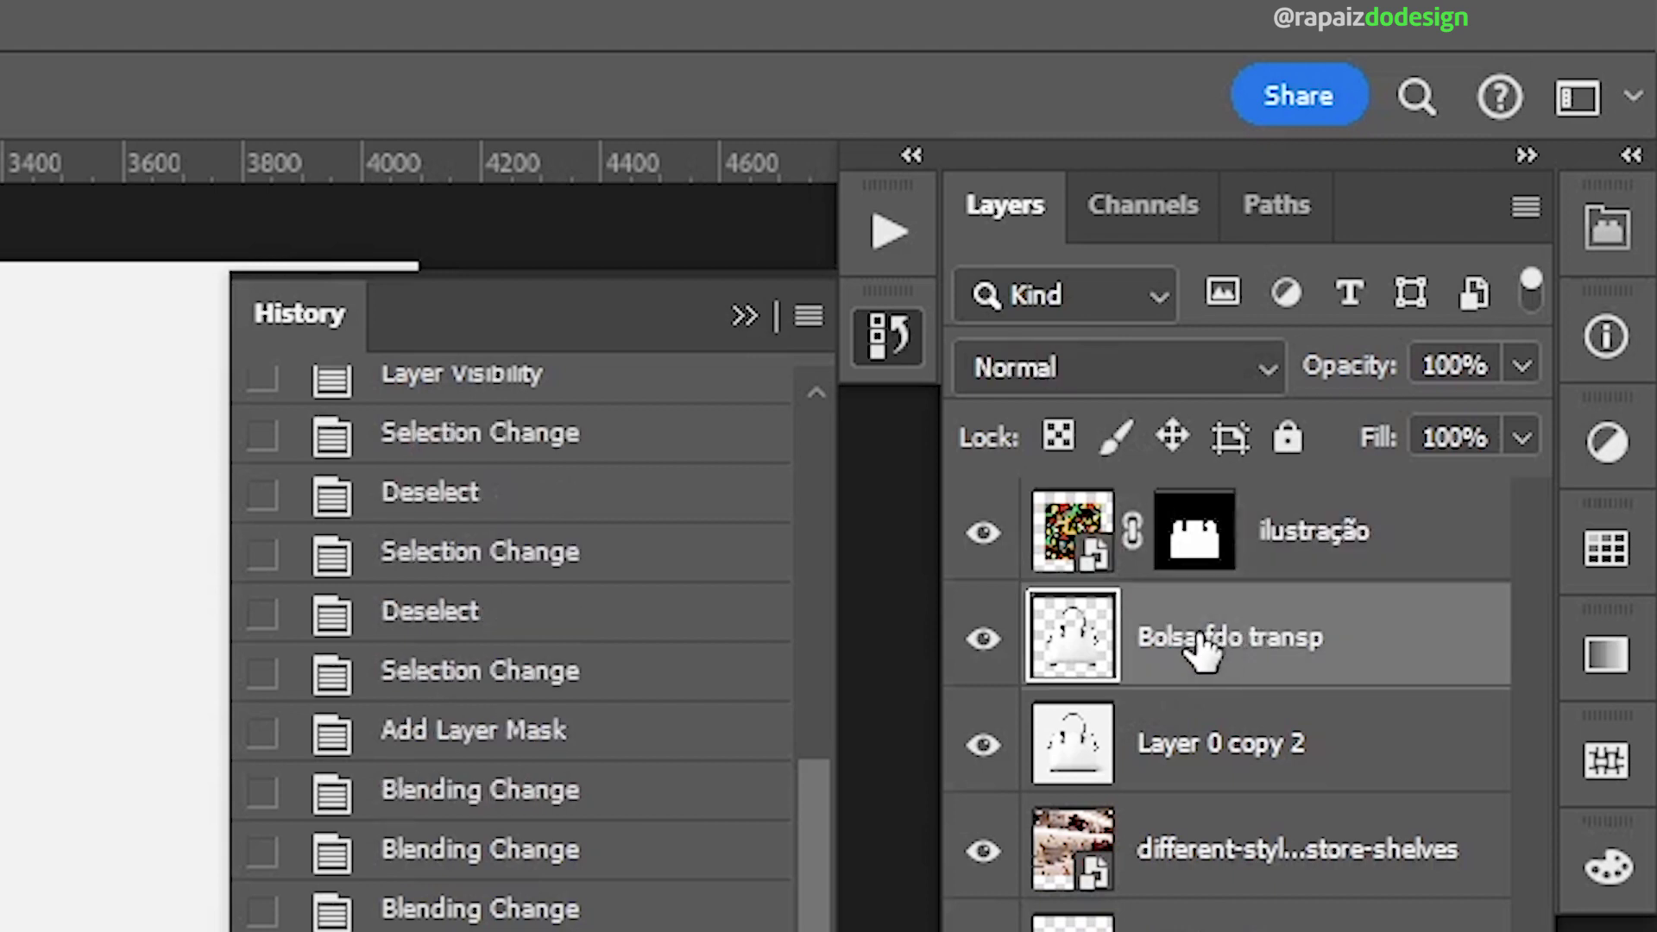
left_click(1233, 739)
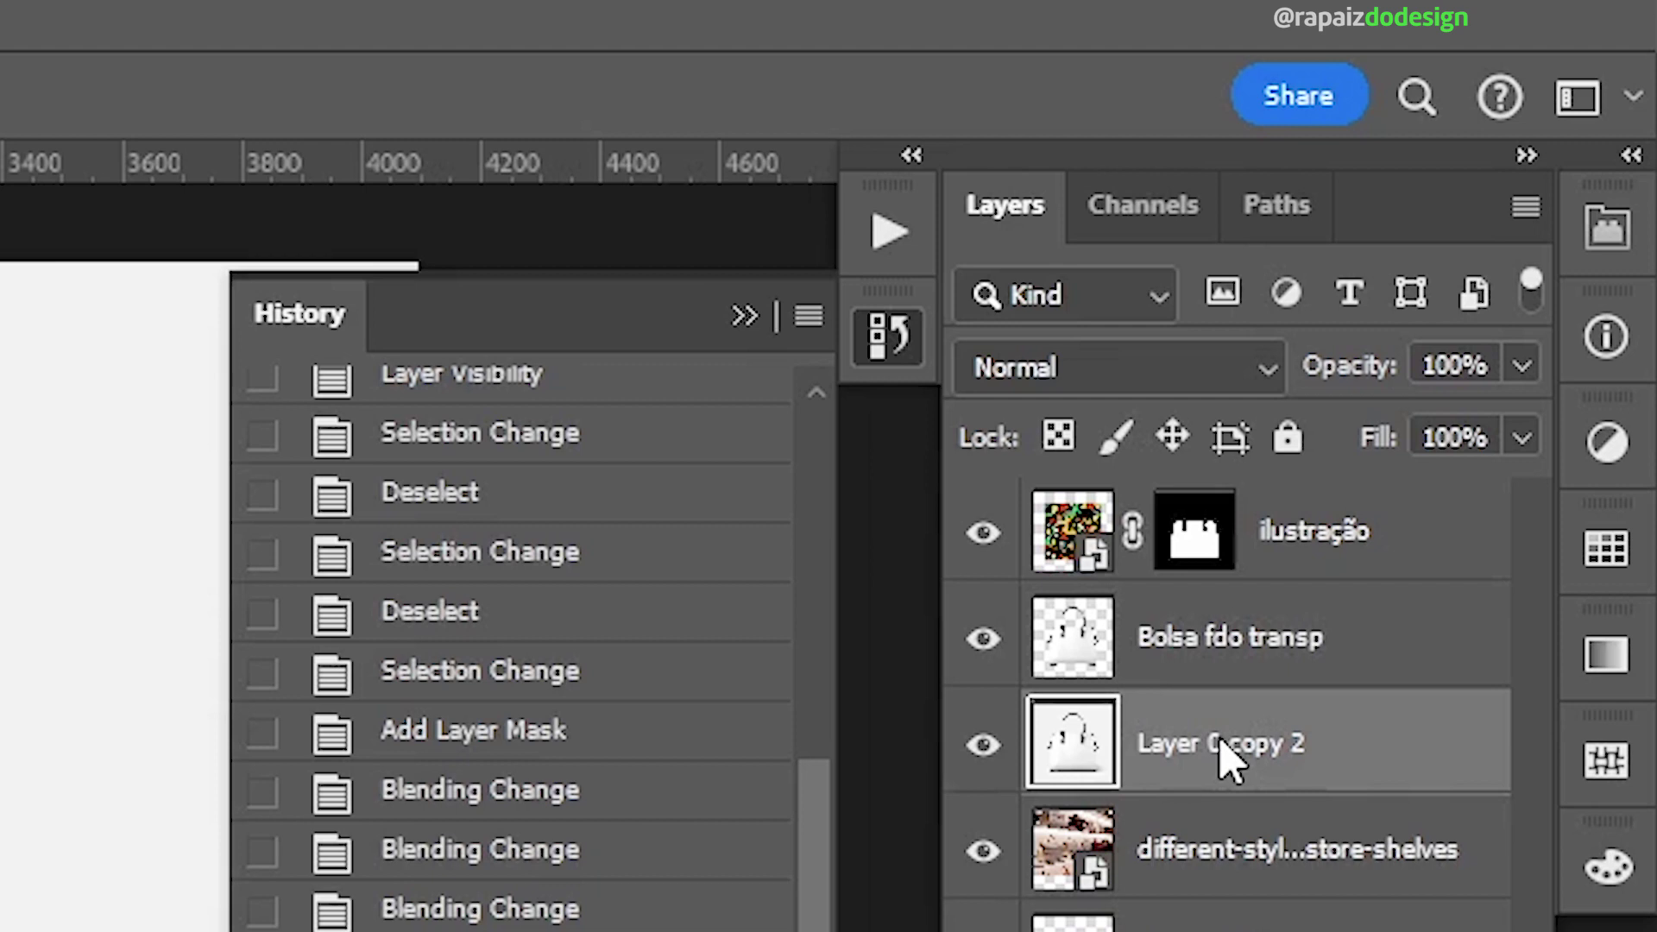
double_click(1219, 744)
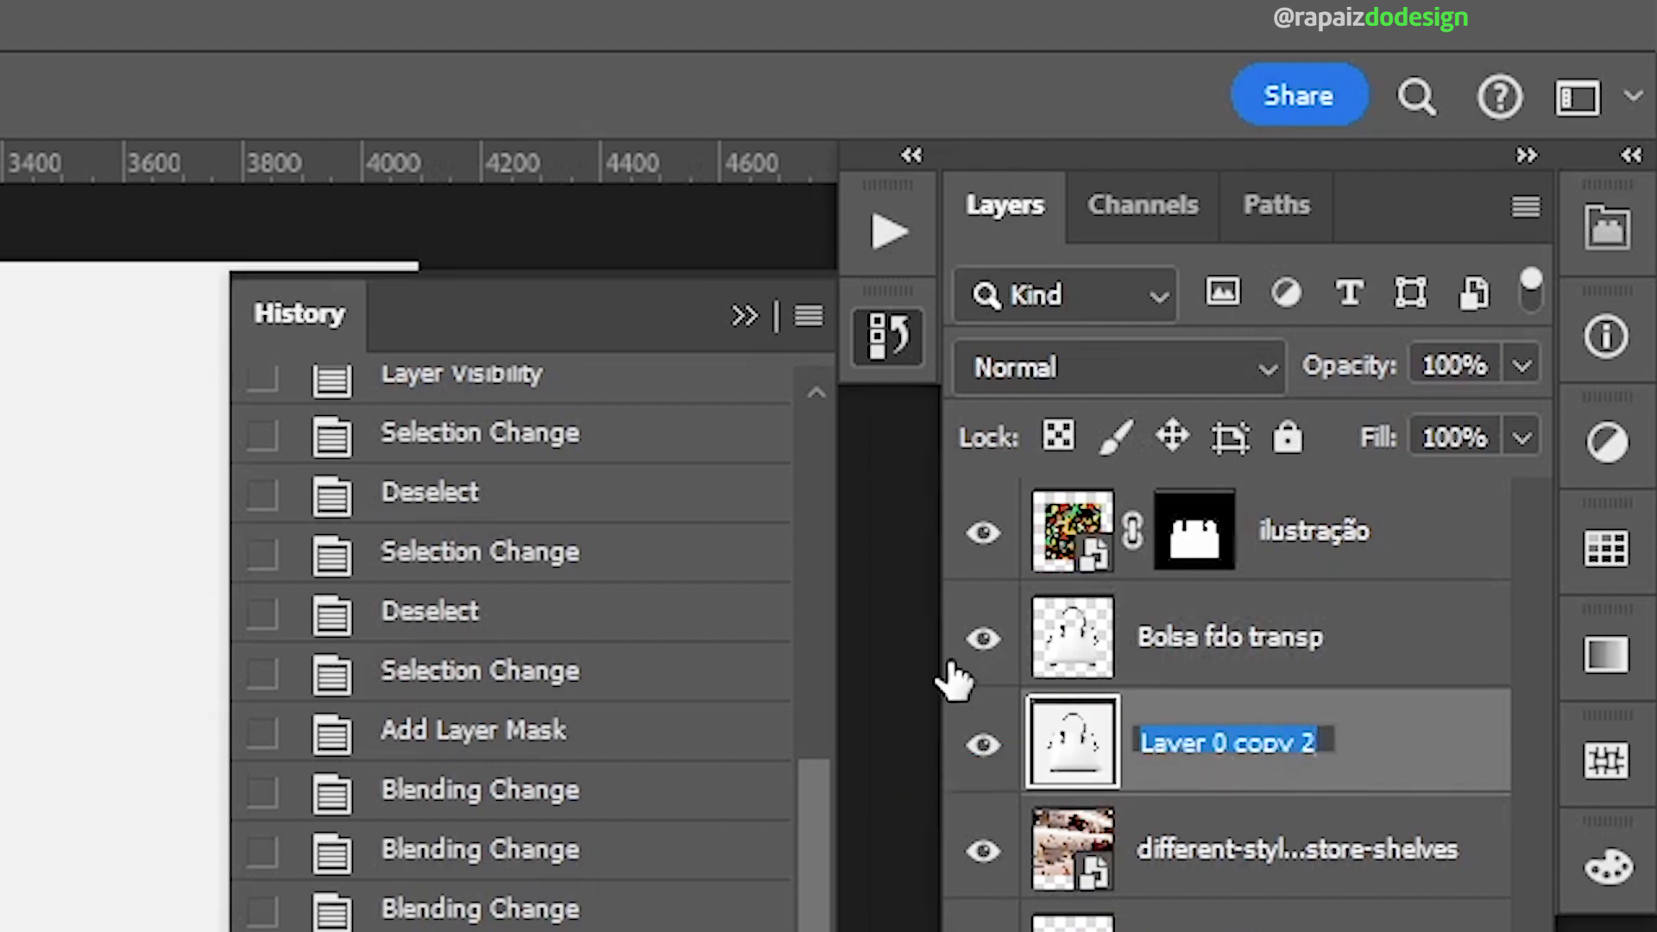
type("Bolsa sombra")
key("Return")
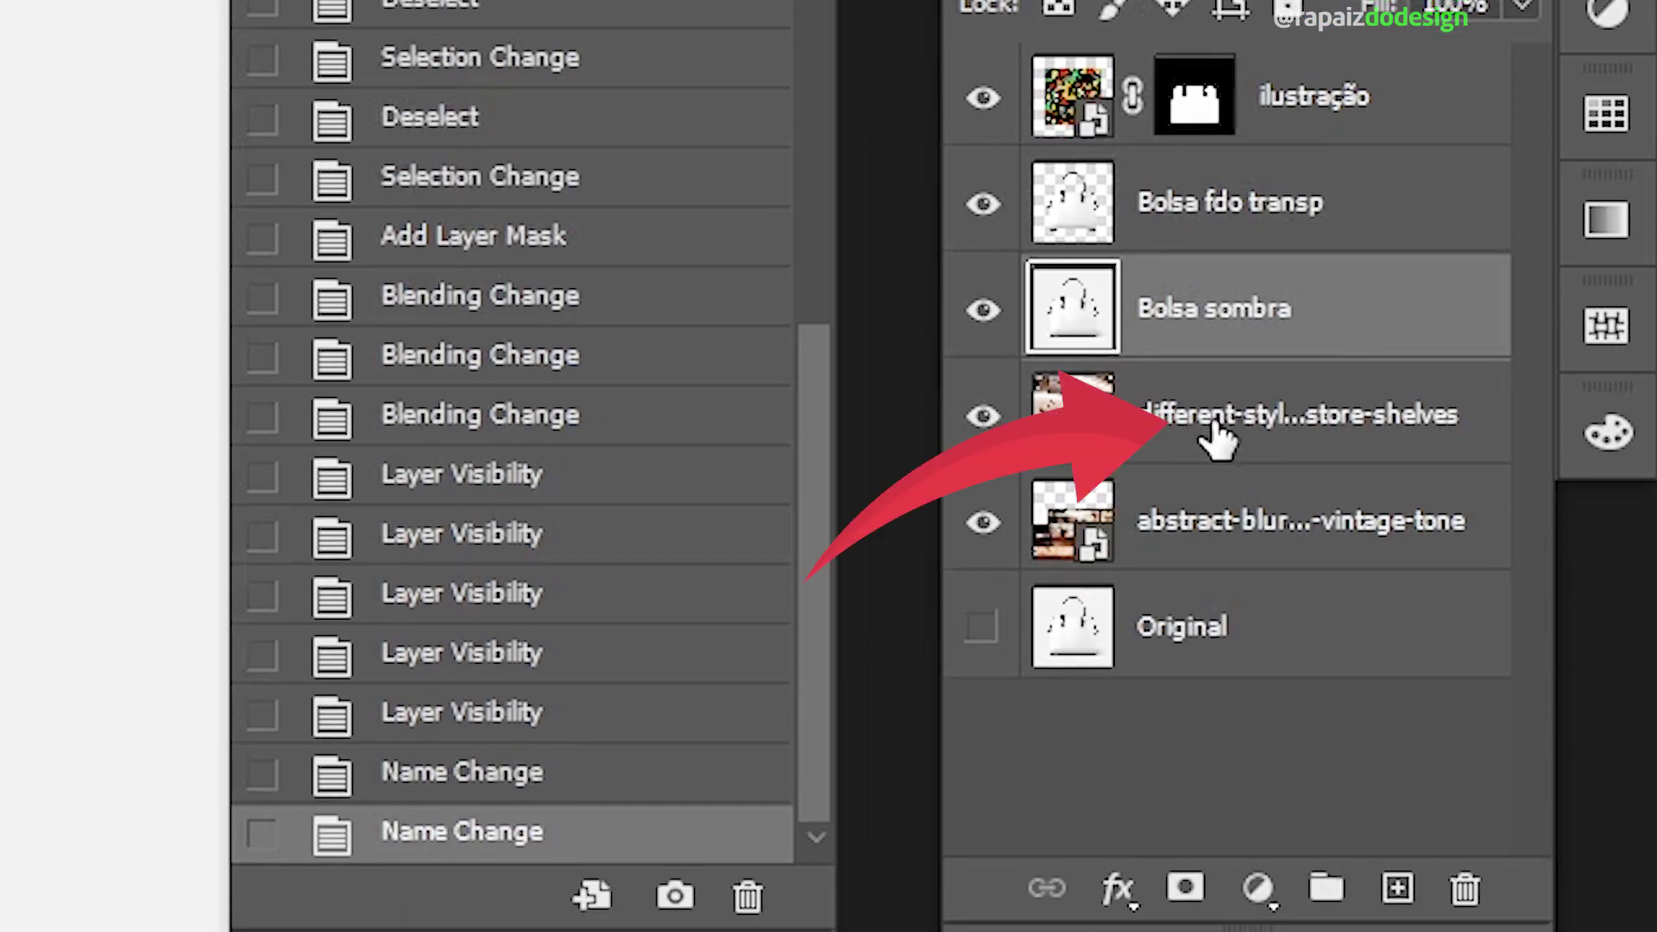
Step: Rename the store-shelves layer 'fdo loja' and the vintage-tone layer 'prateleira'
double_click(1218, 418)
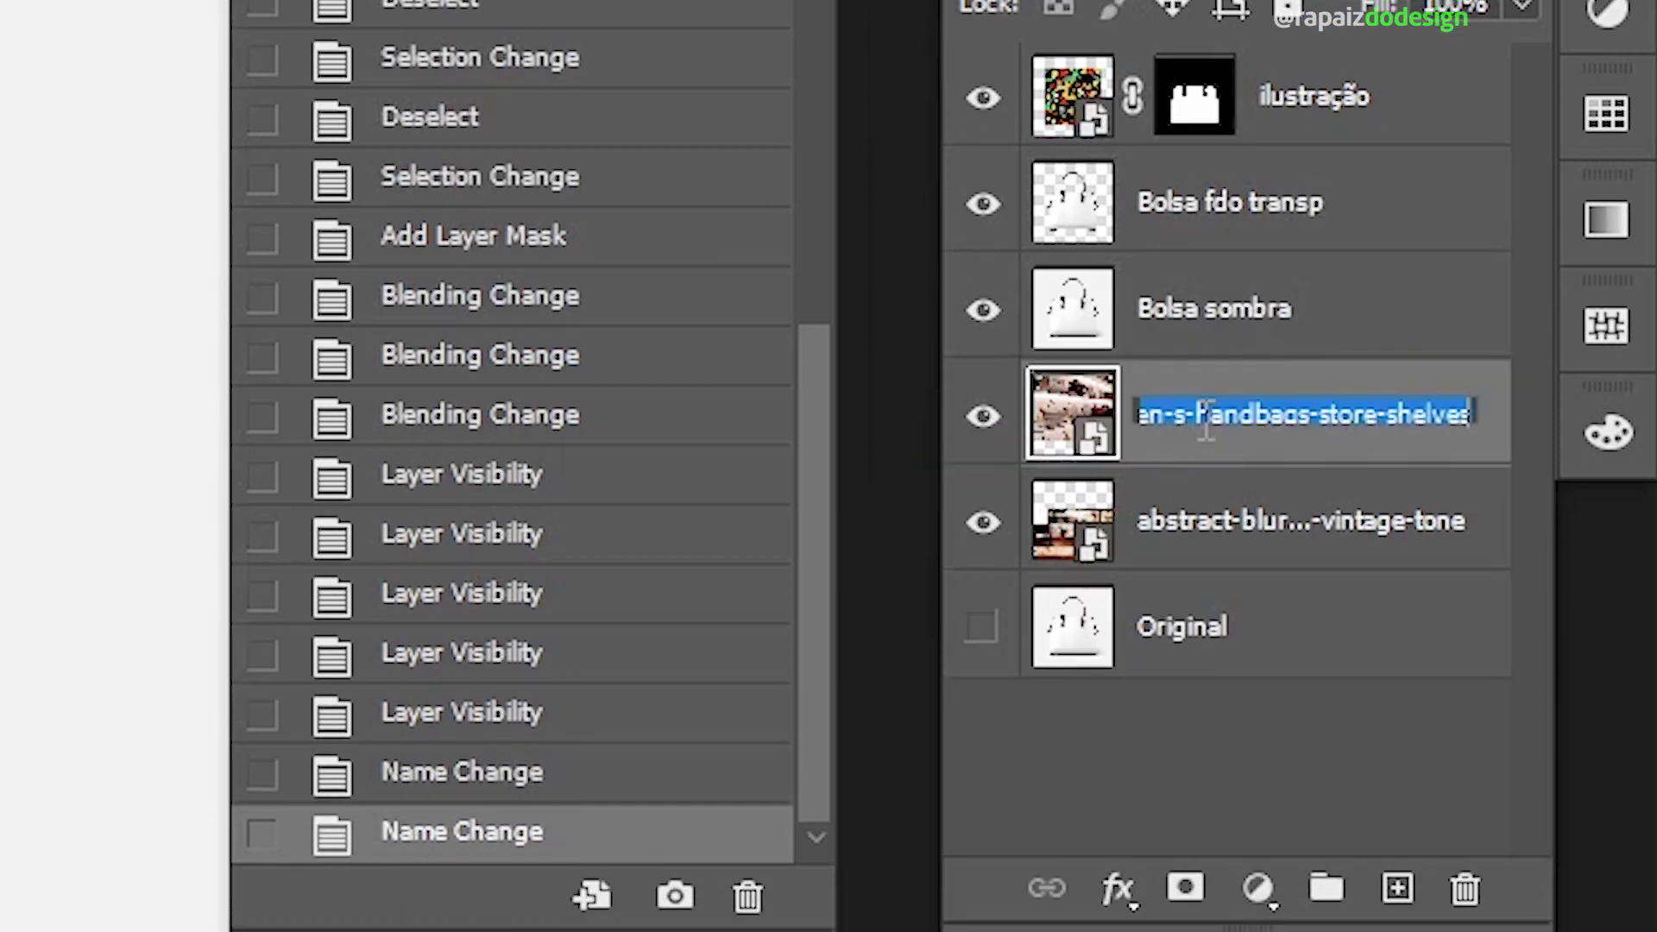
type("fdo loja")
key("Return")
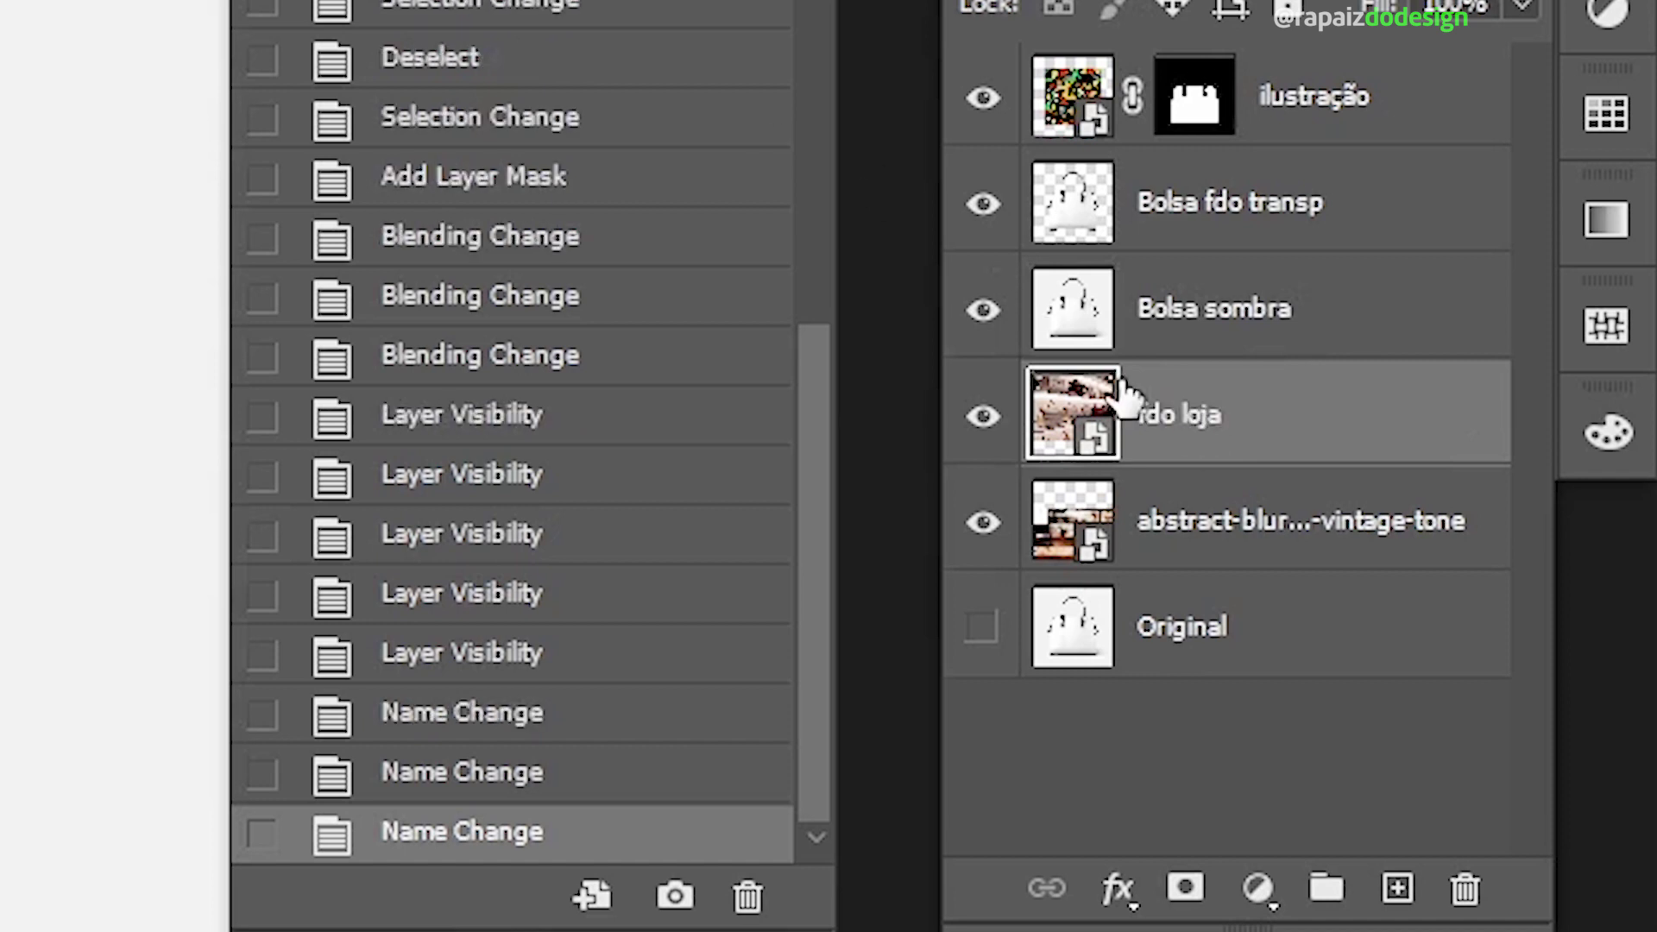
left_click(1265, 533)
double_click(1226, 526)
type("ora")
type("leira")
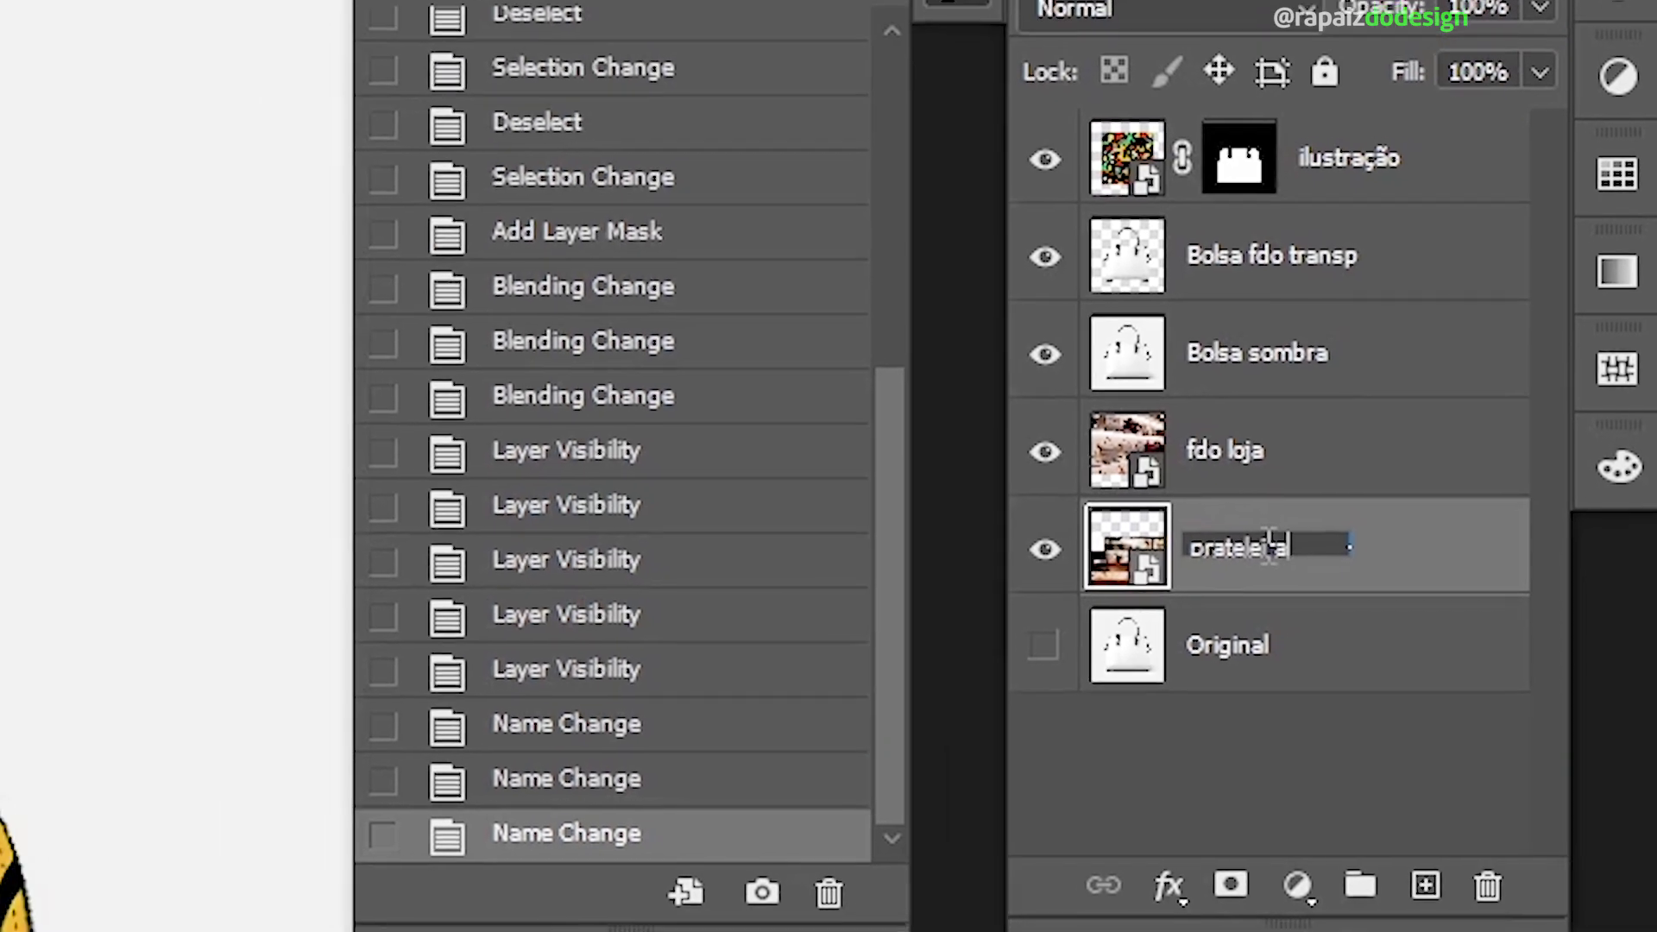
key("Return")
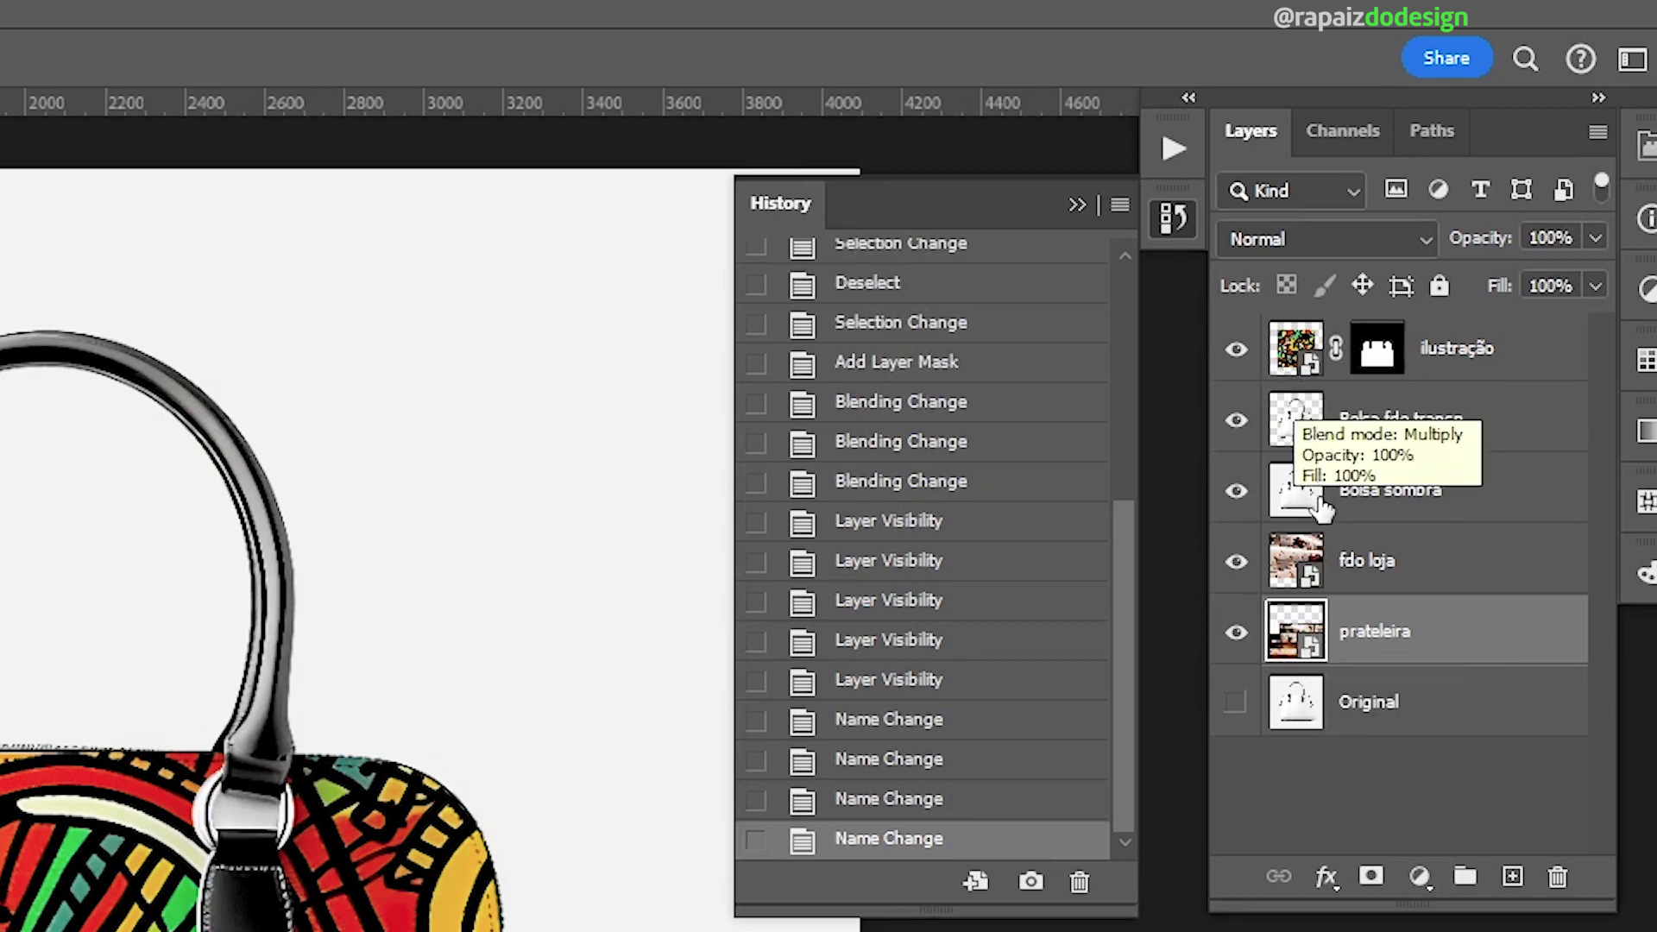
Step: Change the Bolsa sombra layer's blend mode from Normal to Multiply
left_click(1432, 560)
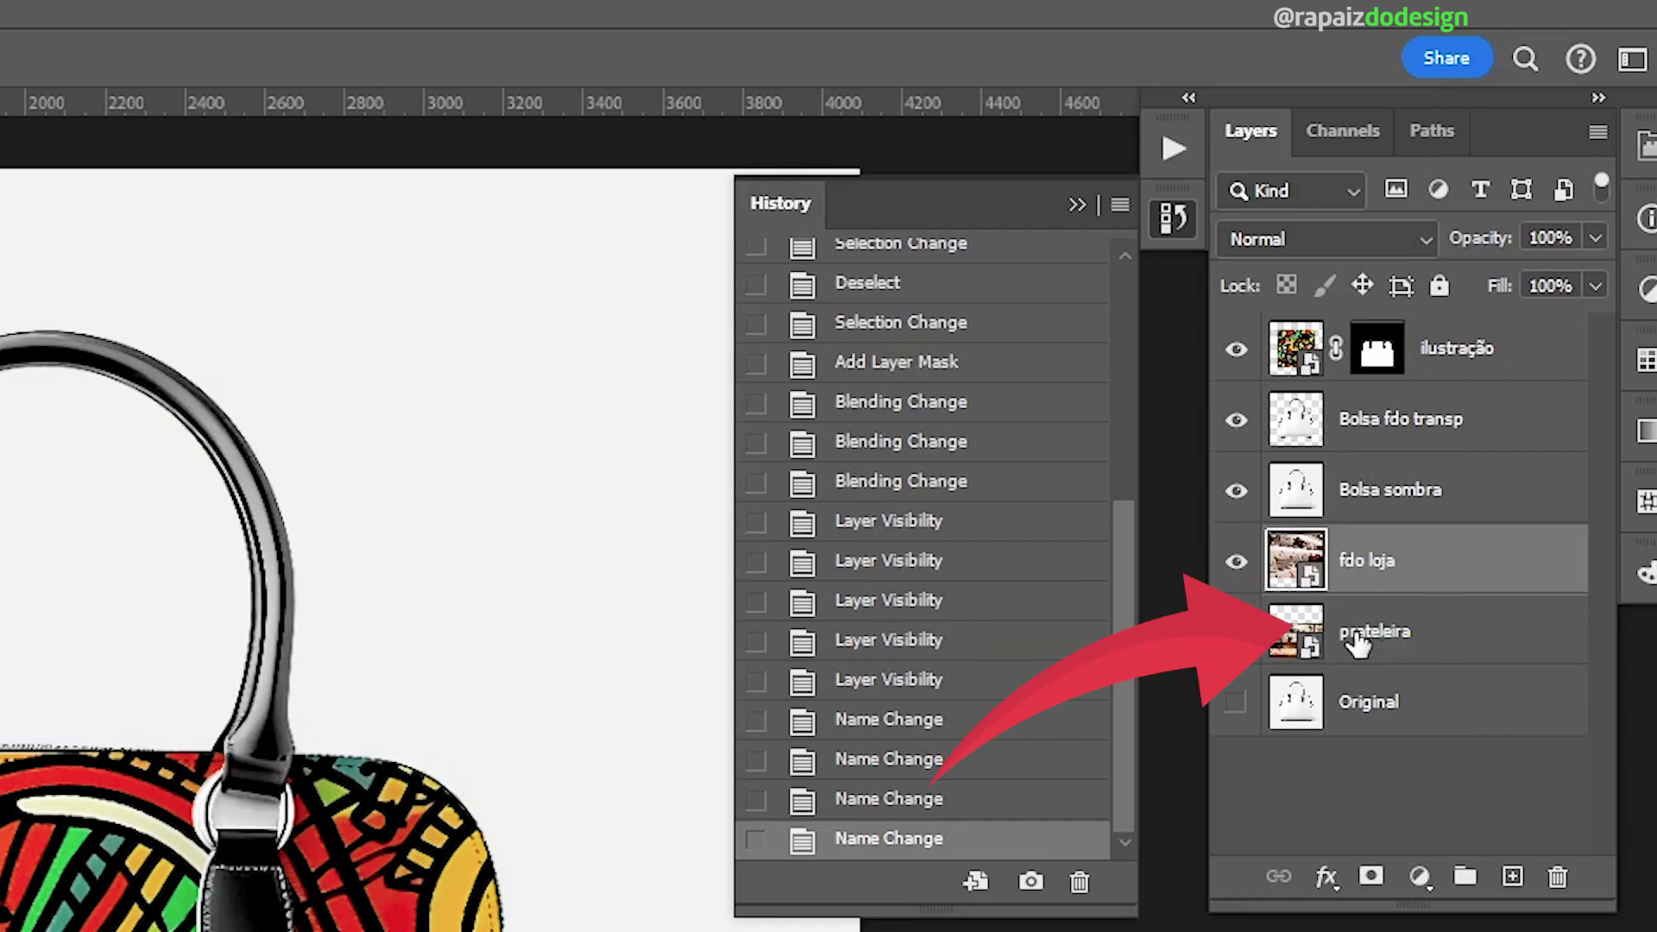
left_click(1362, 490)
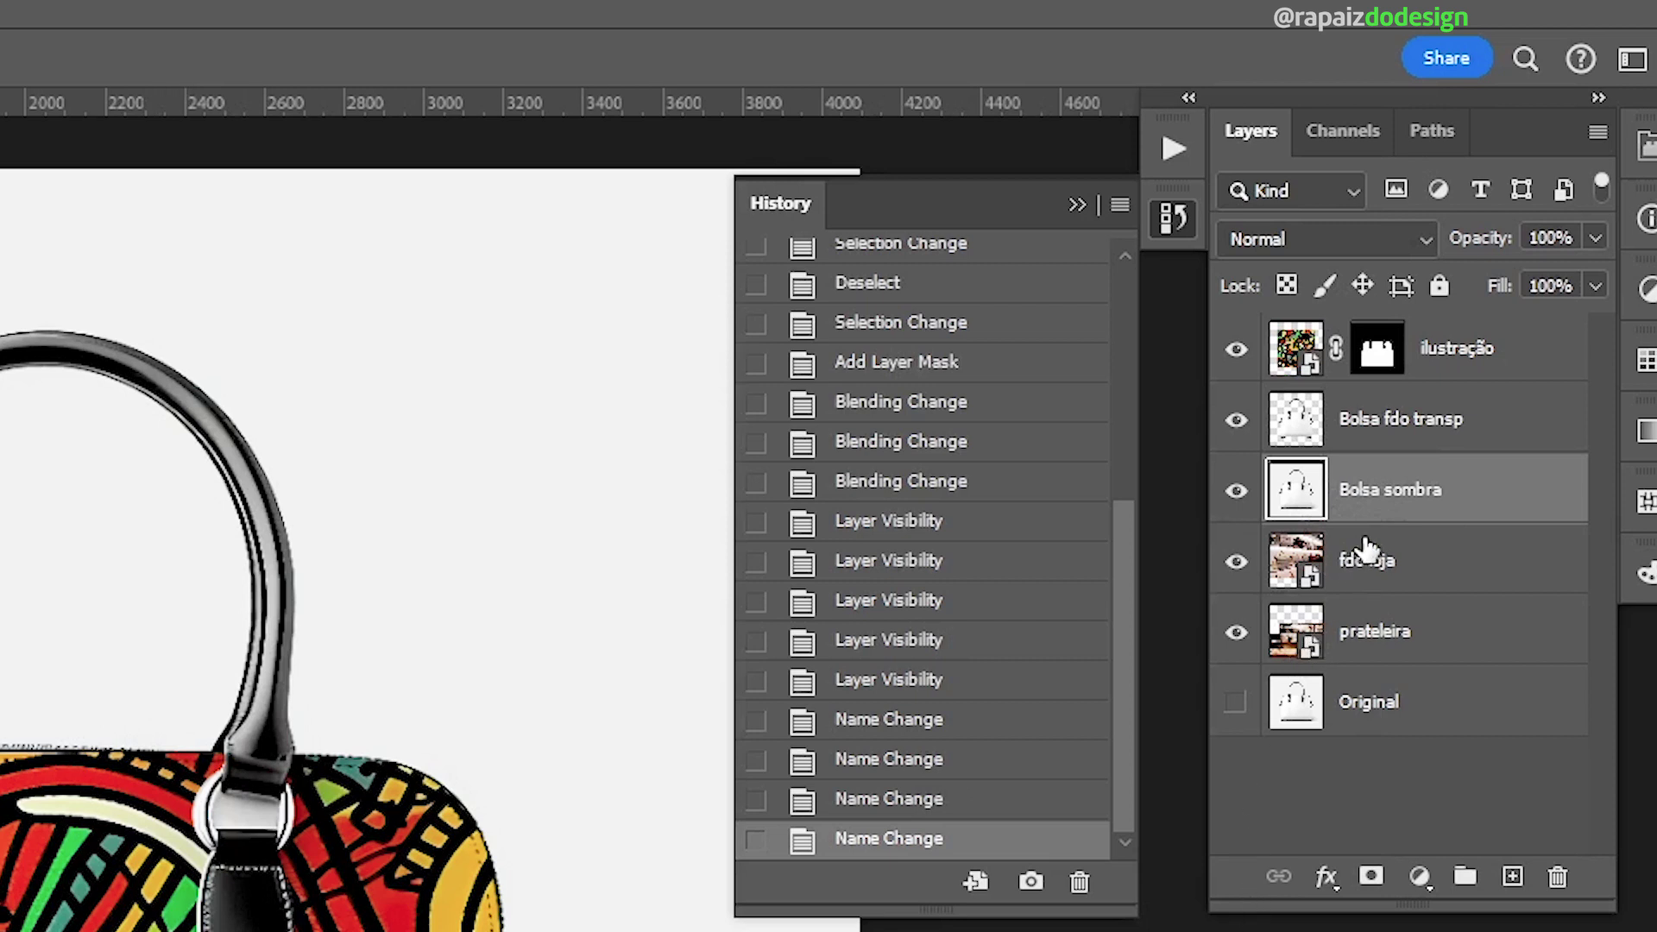
left_click(1409, 239)
left_click(1277, 380)
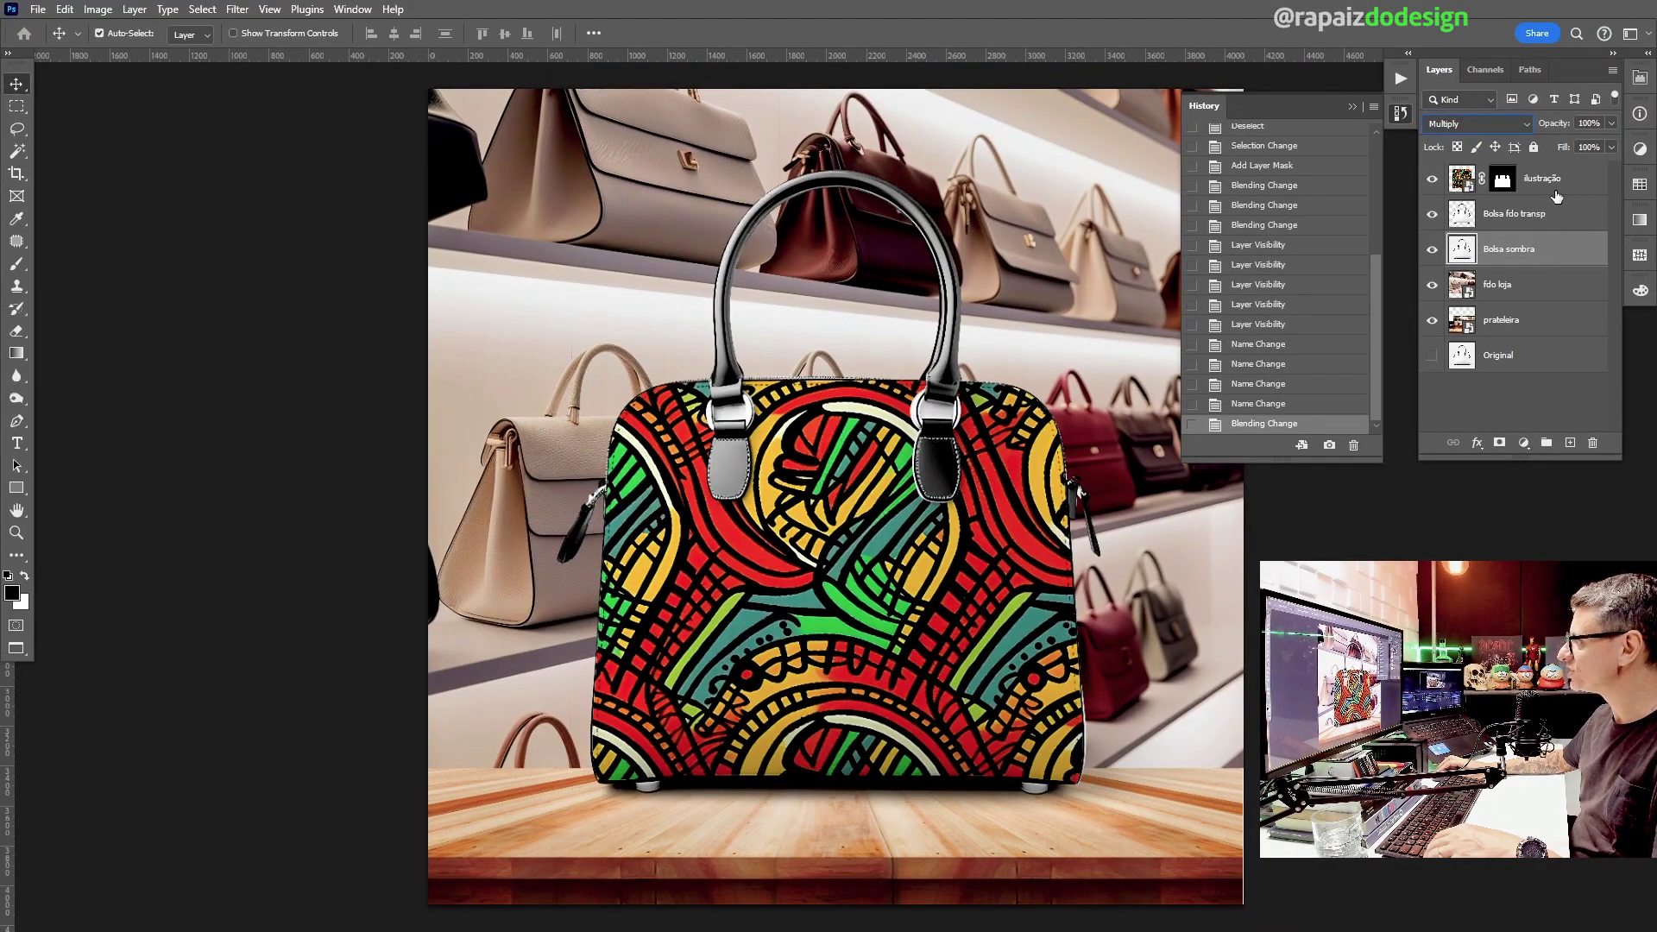
left_click(1571, 188, "shift")
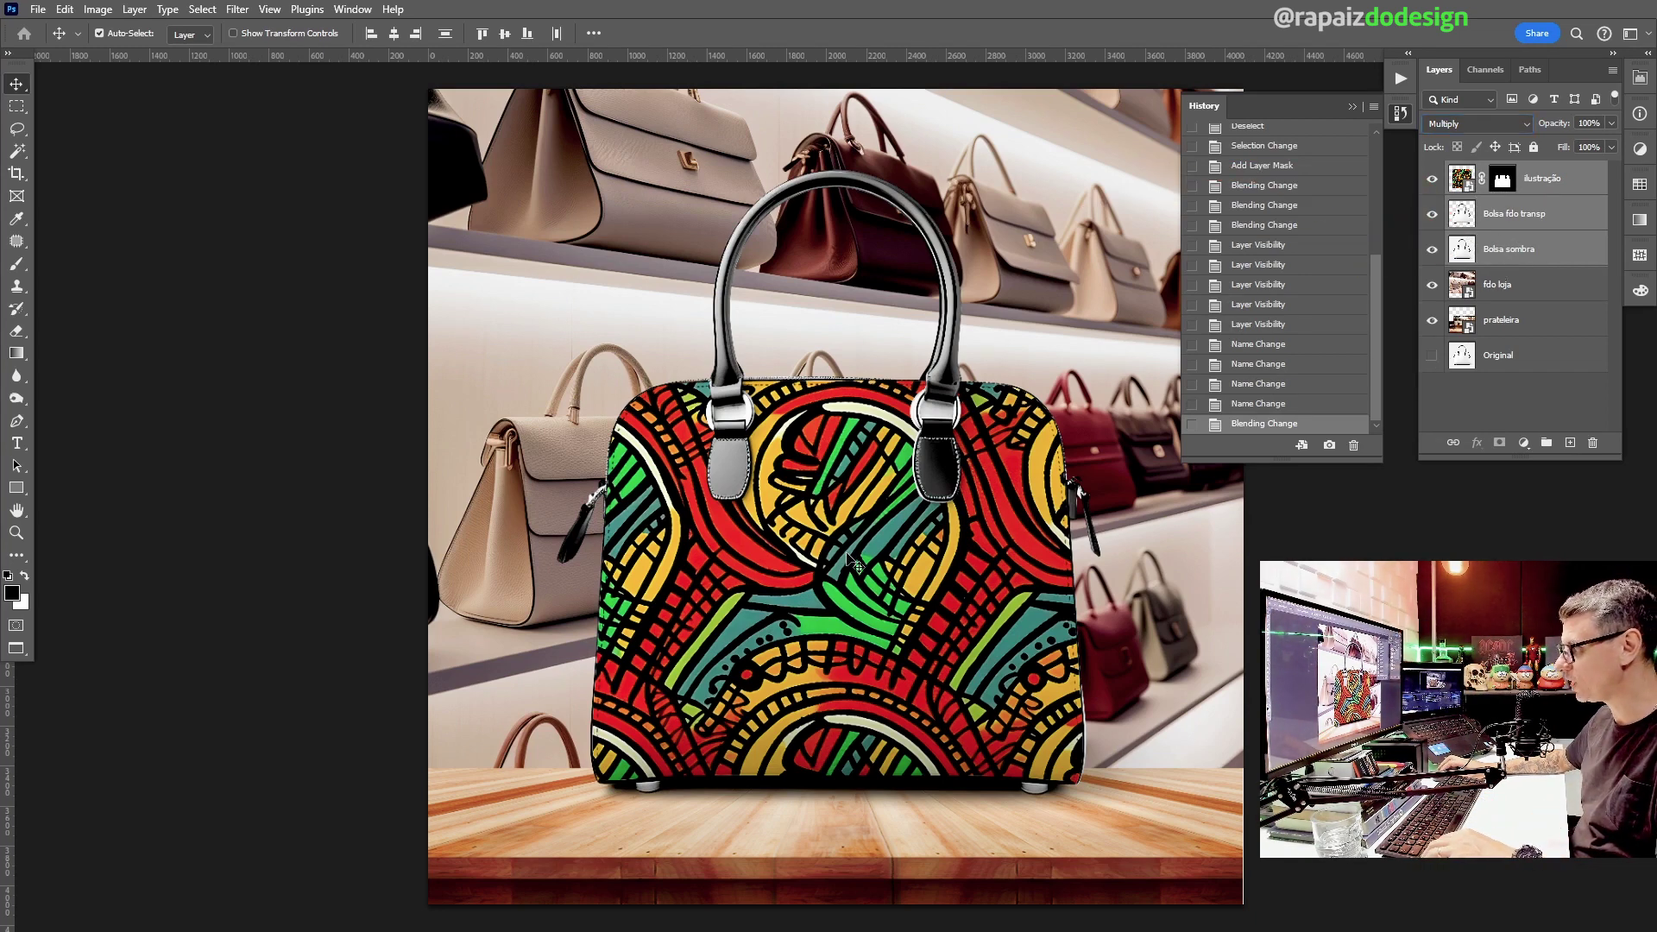
Step: Drag the bag, pattern and shadow layers down onto the shelf, then select fdo loja
left_click_drag(853, 565, 852, 587)
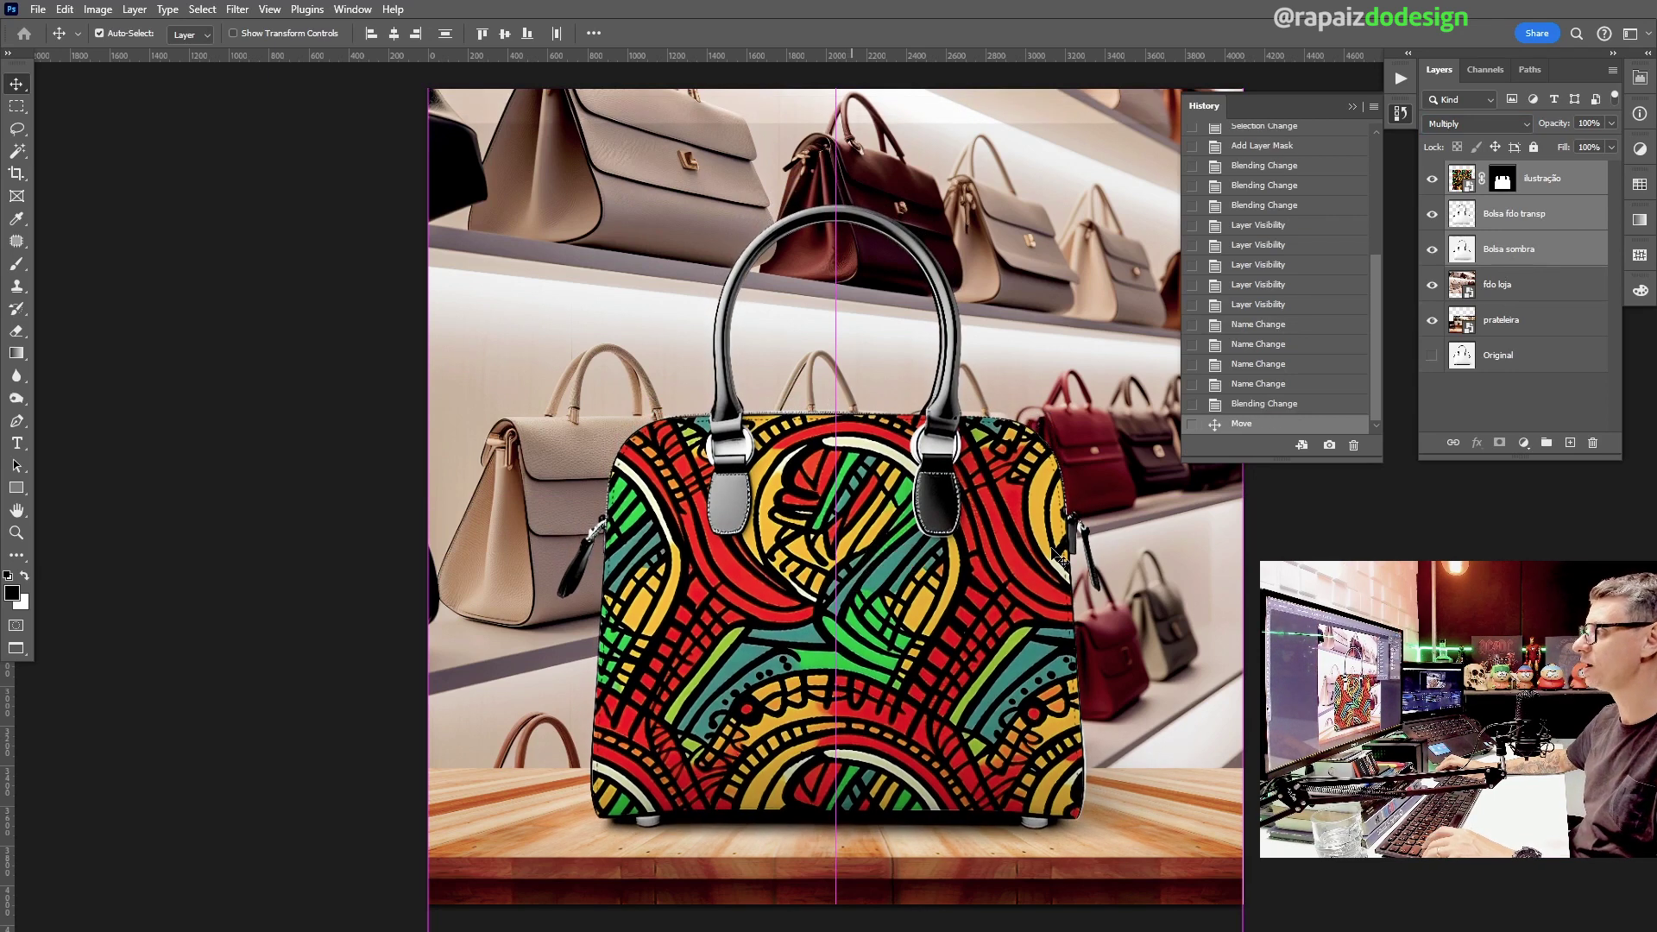
left_click(1568, 293)
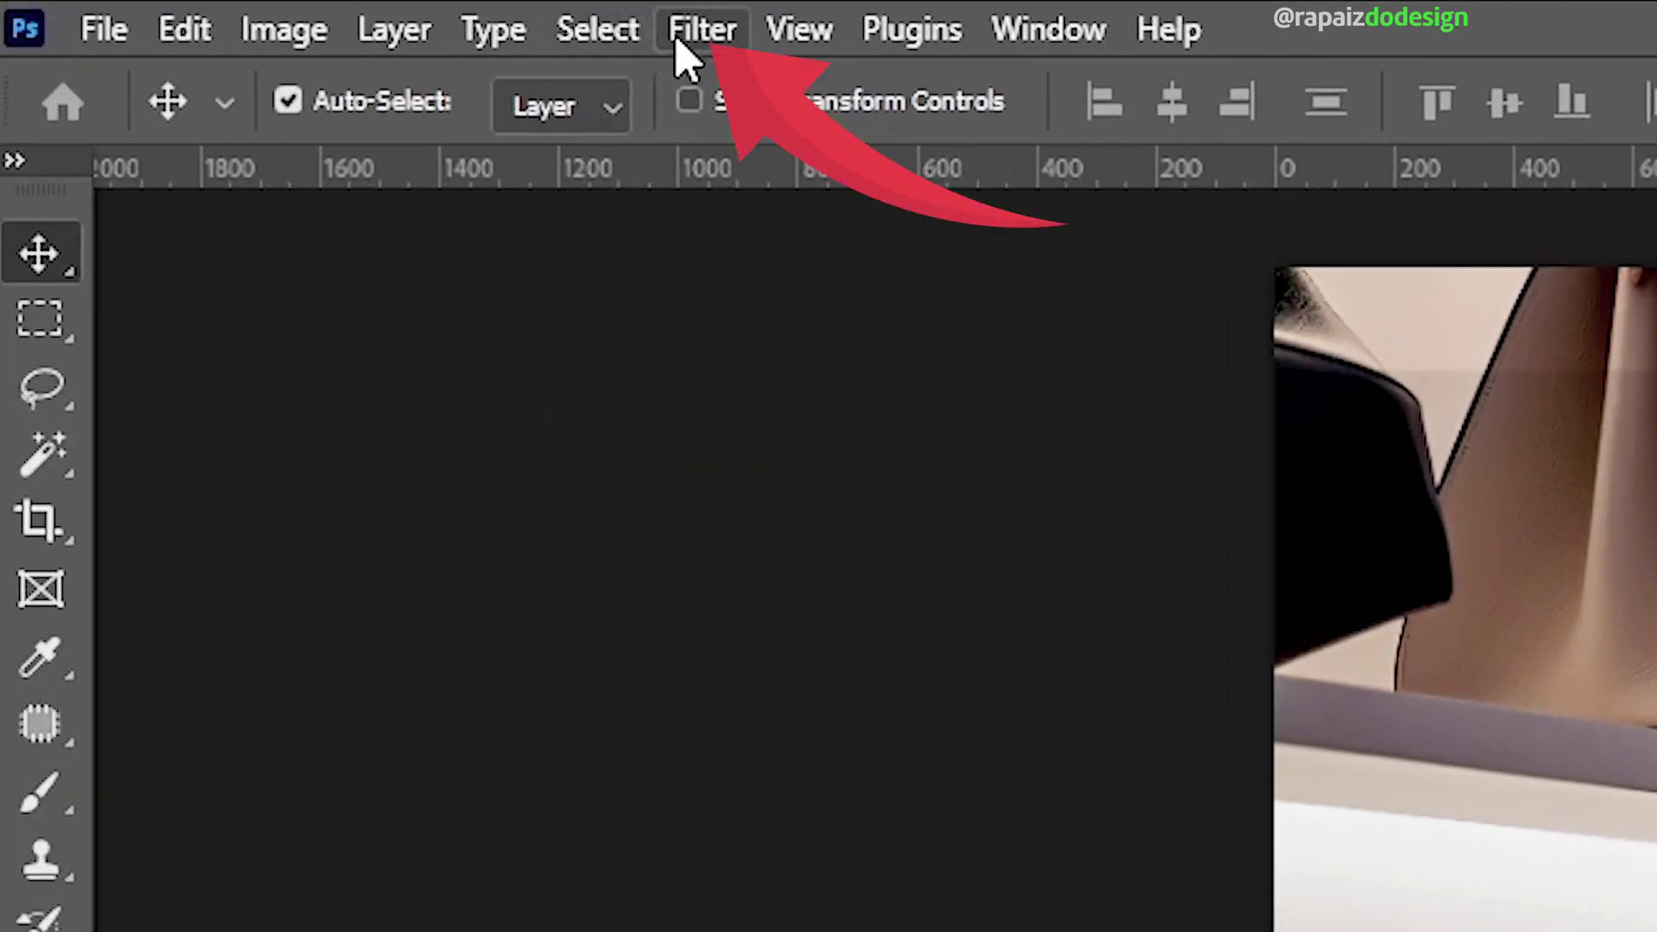
Step: Apply a Gaussian Blur of radius 33,2 pixels to the fdo loja backdrop
left_click(680, 39)
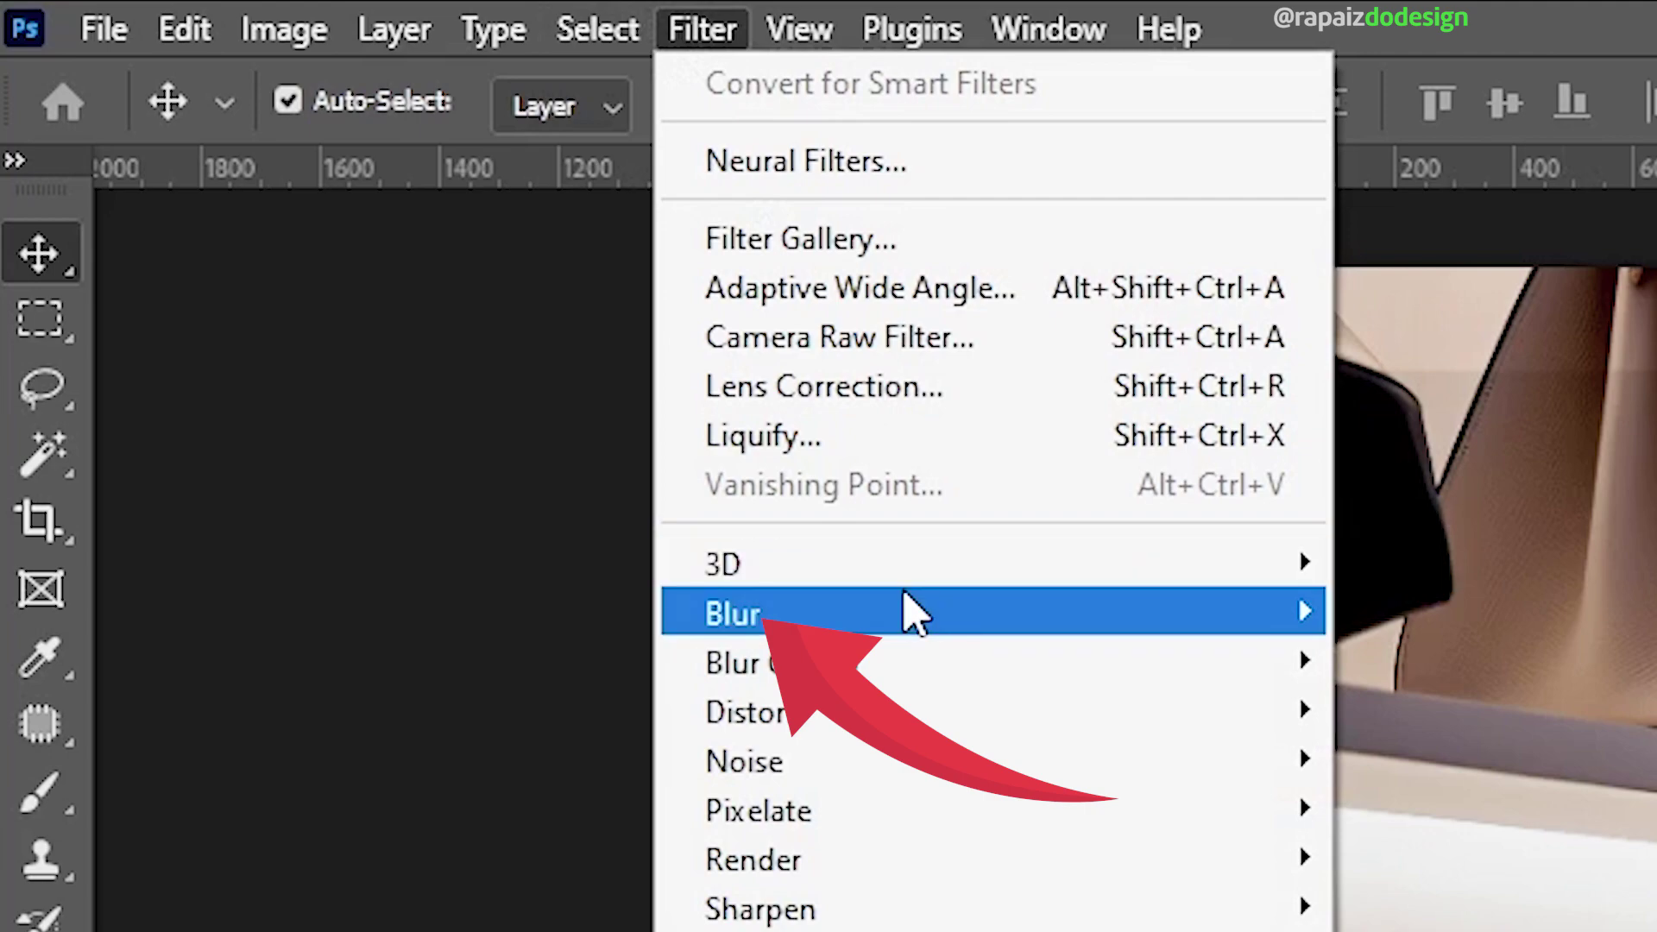
mouse_move(214, 358)
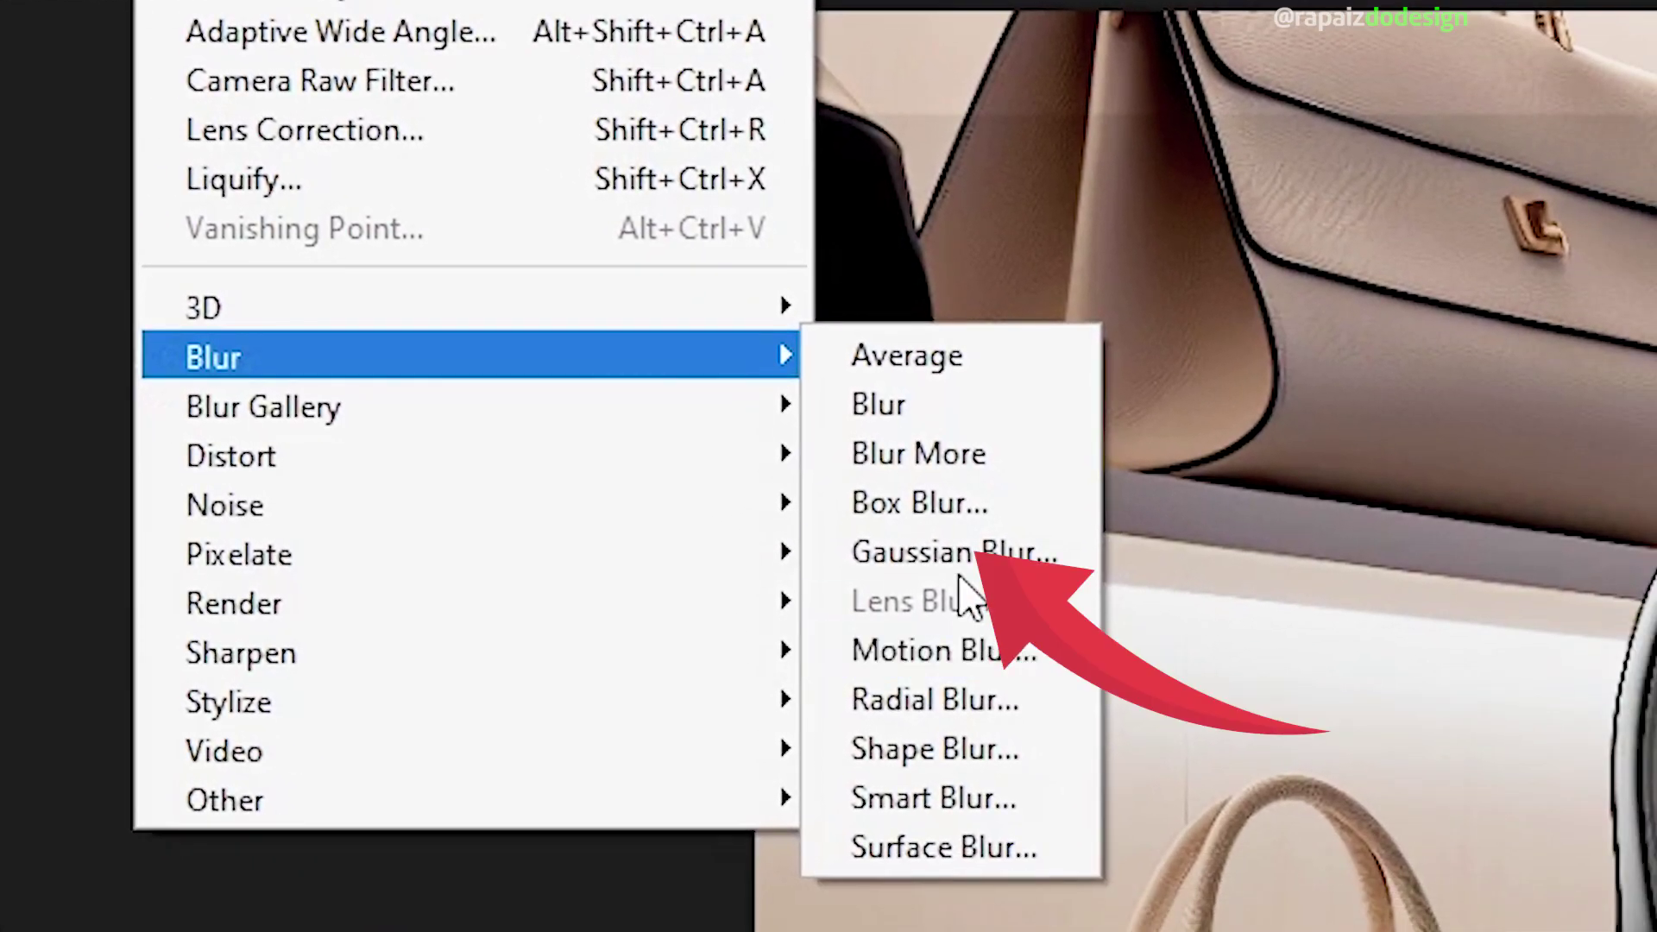
left_click(956, 562)
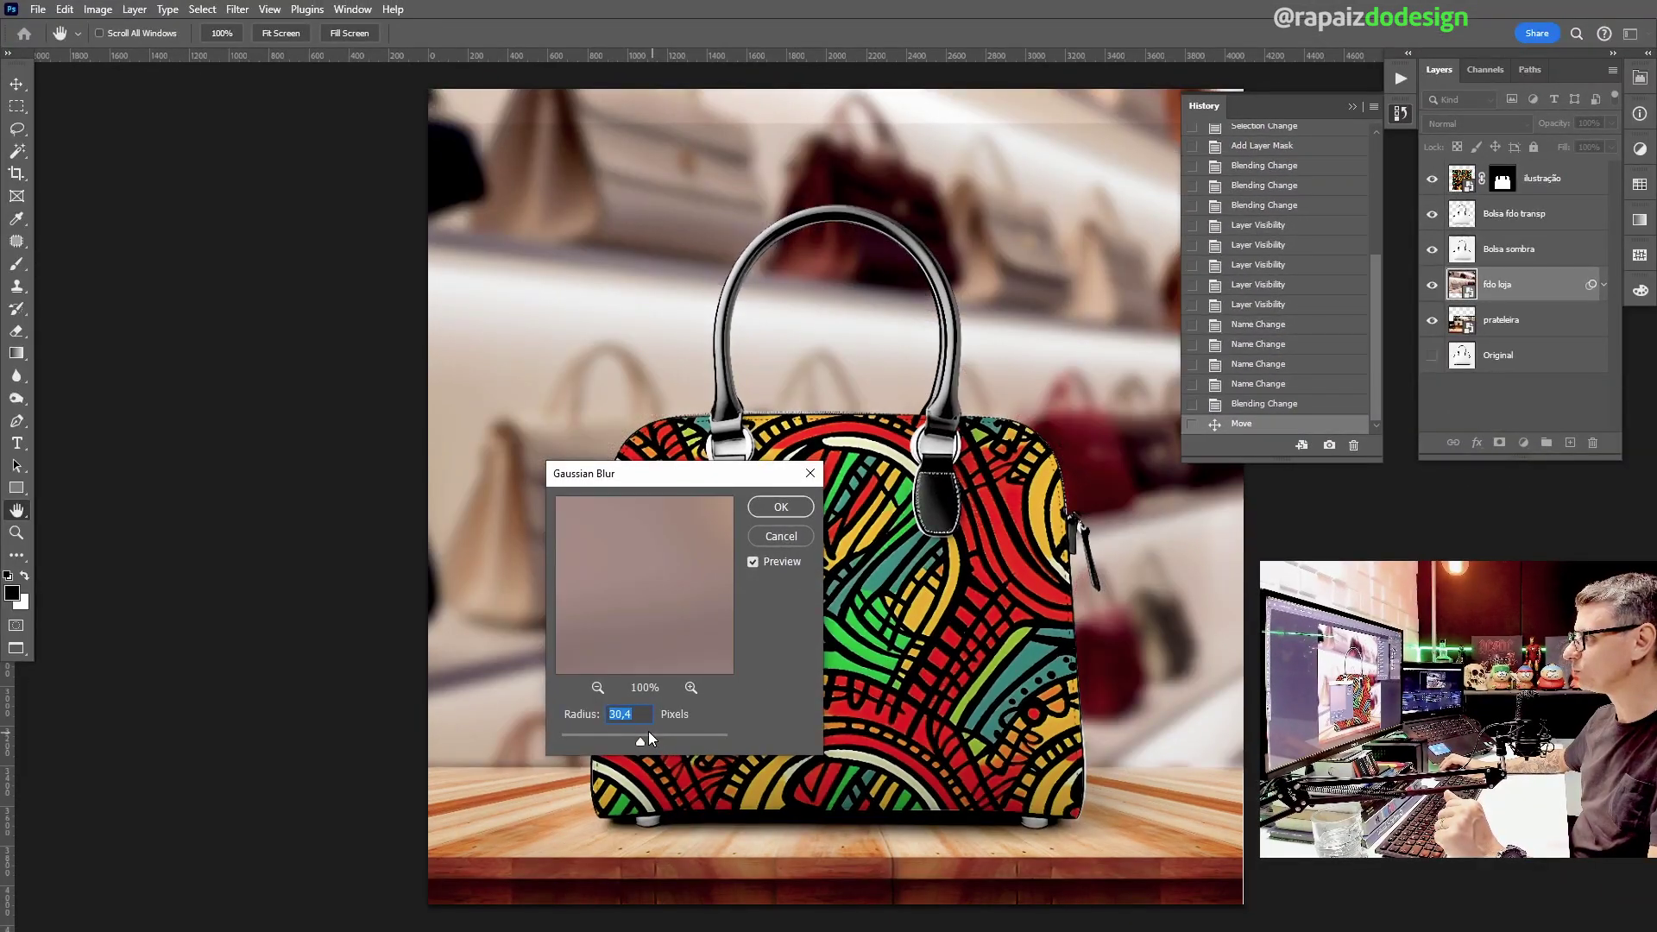
left_click(623, 738)
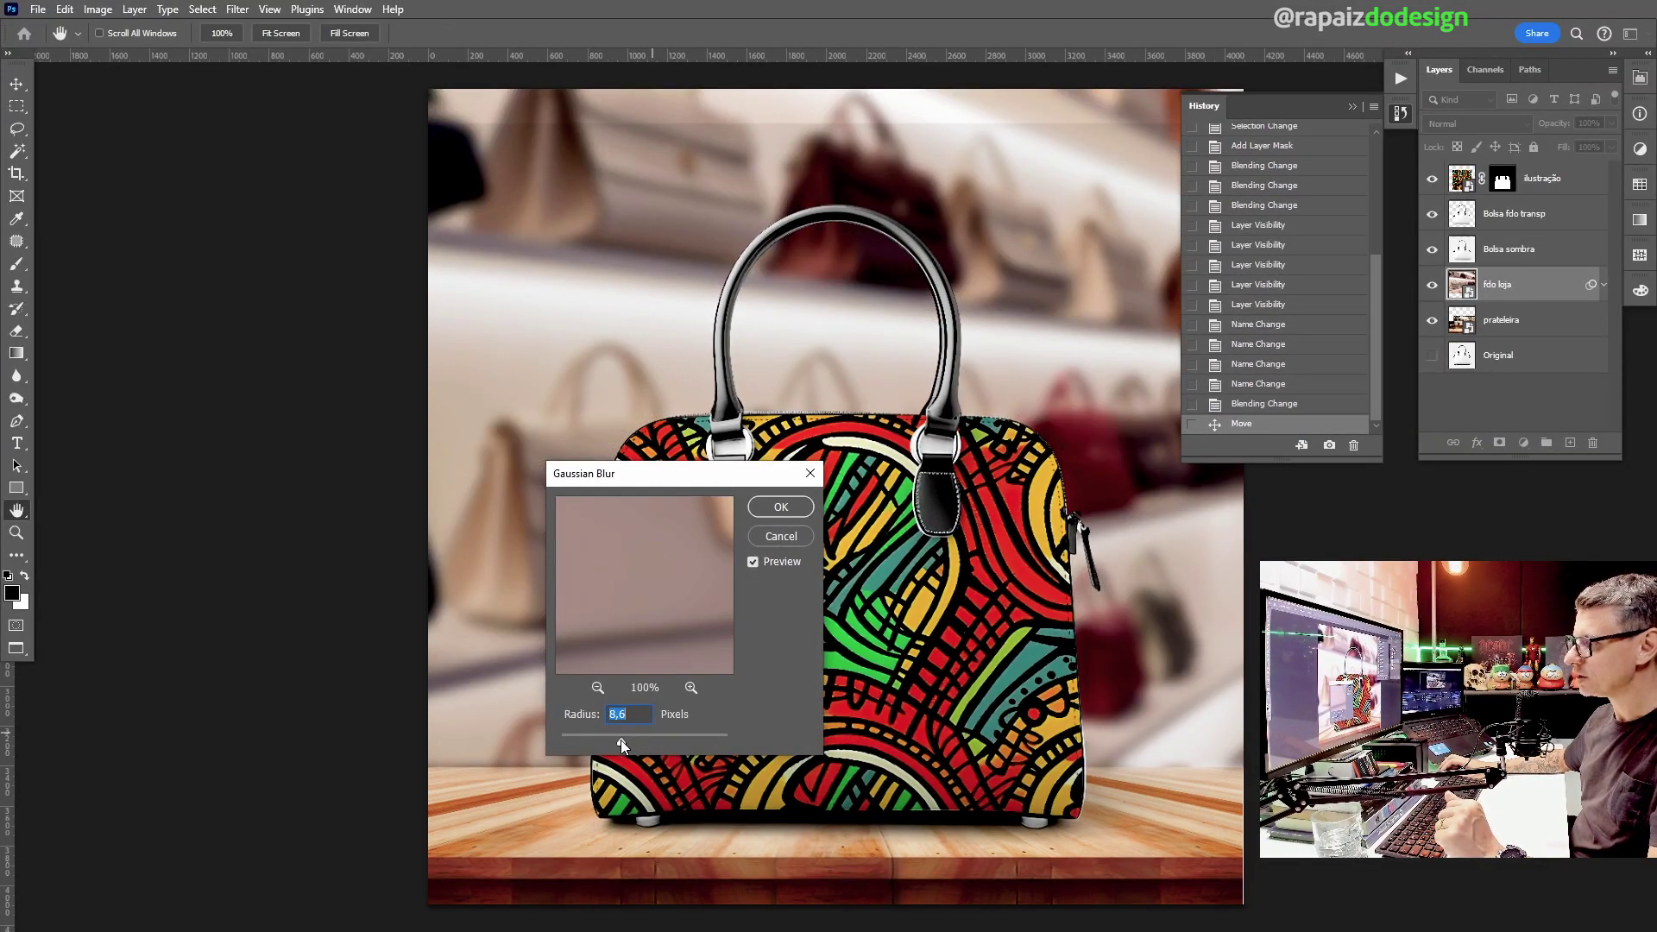
left_click_drag(733, 479, 484, 524)
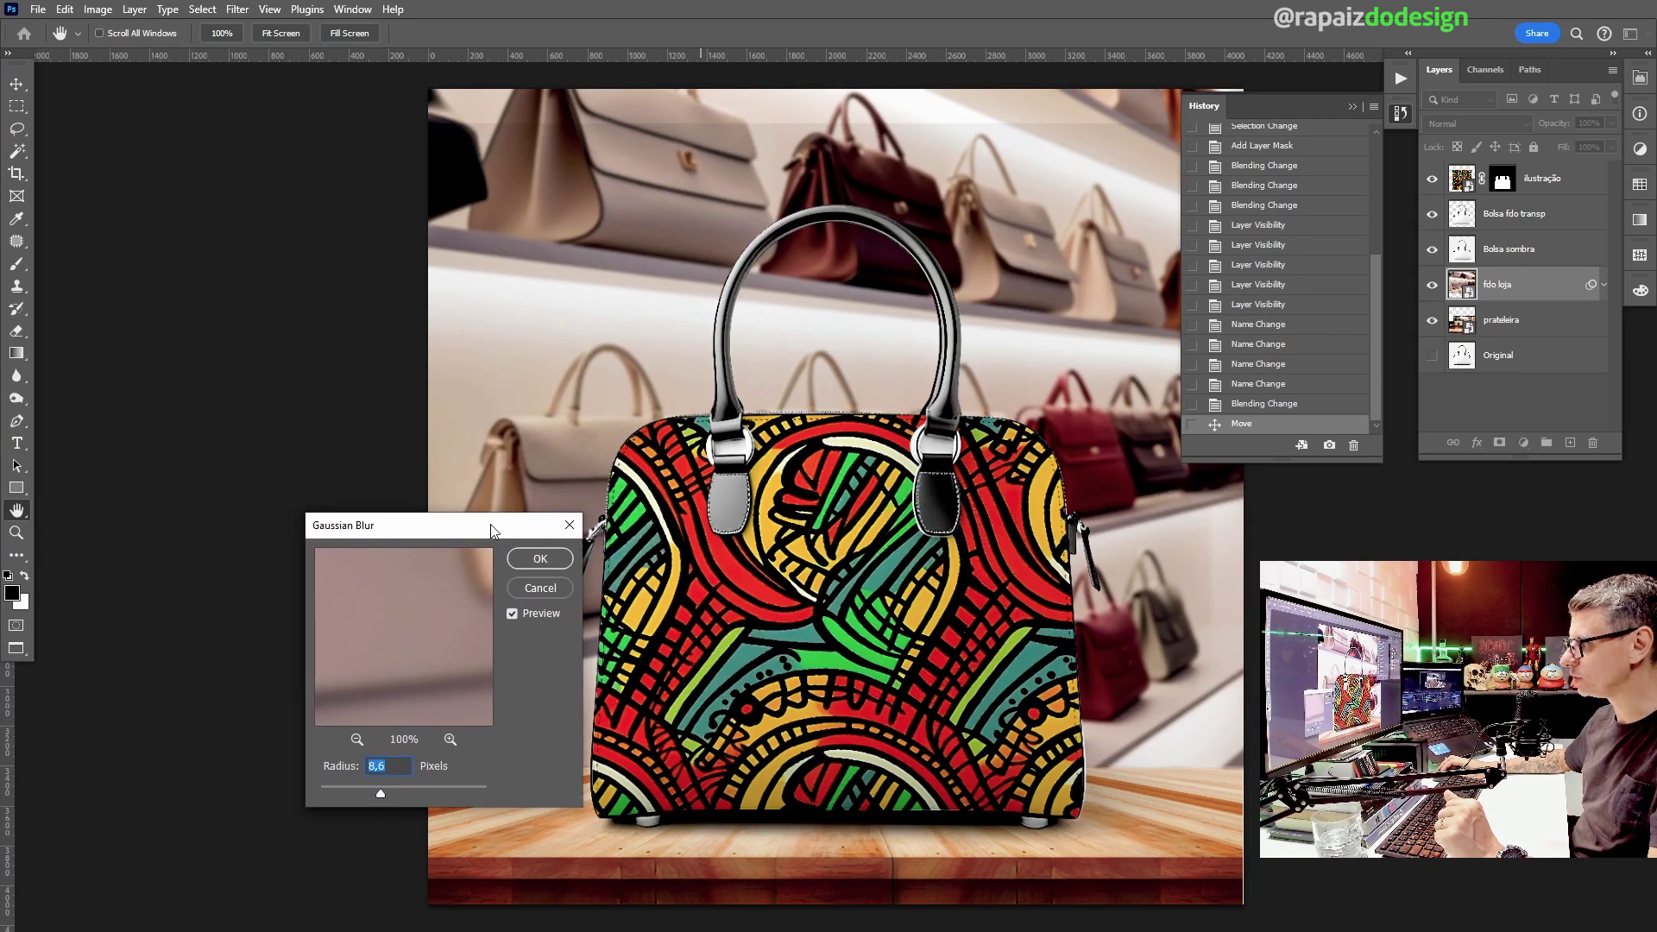
left_click_drag(483, 524, 480, 339)
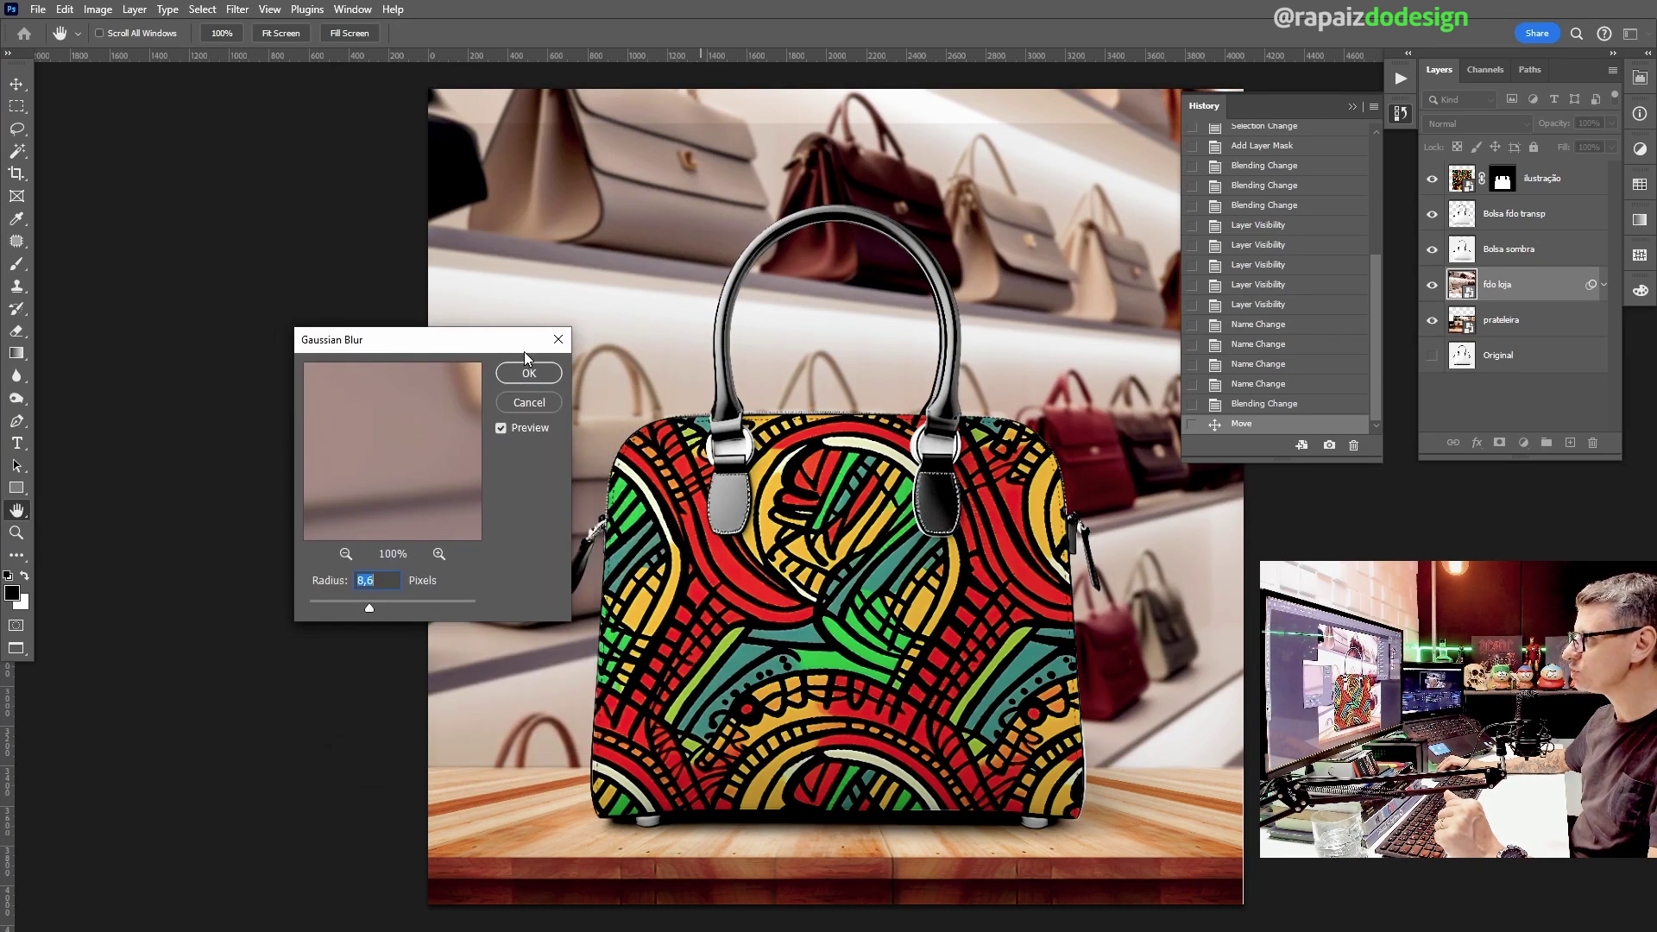
left_click(399, 602)
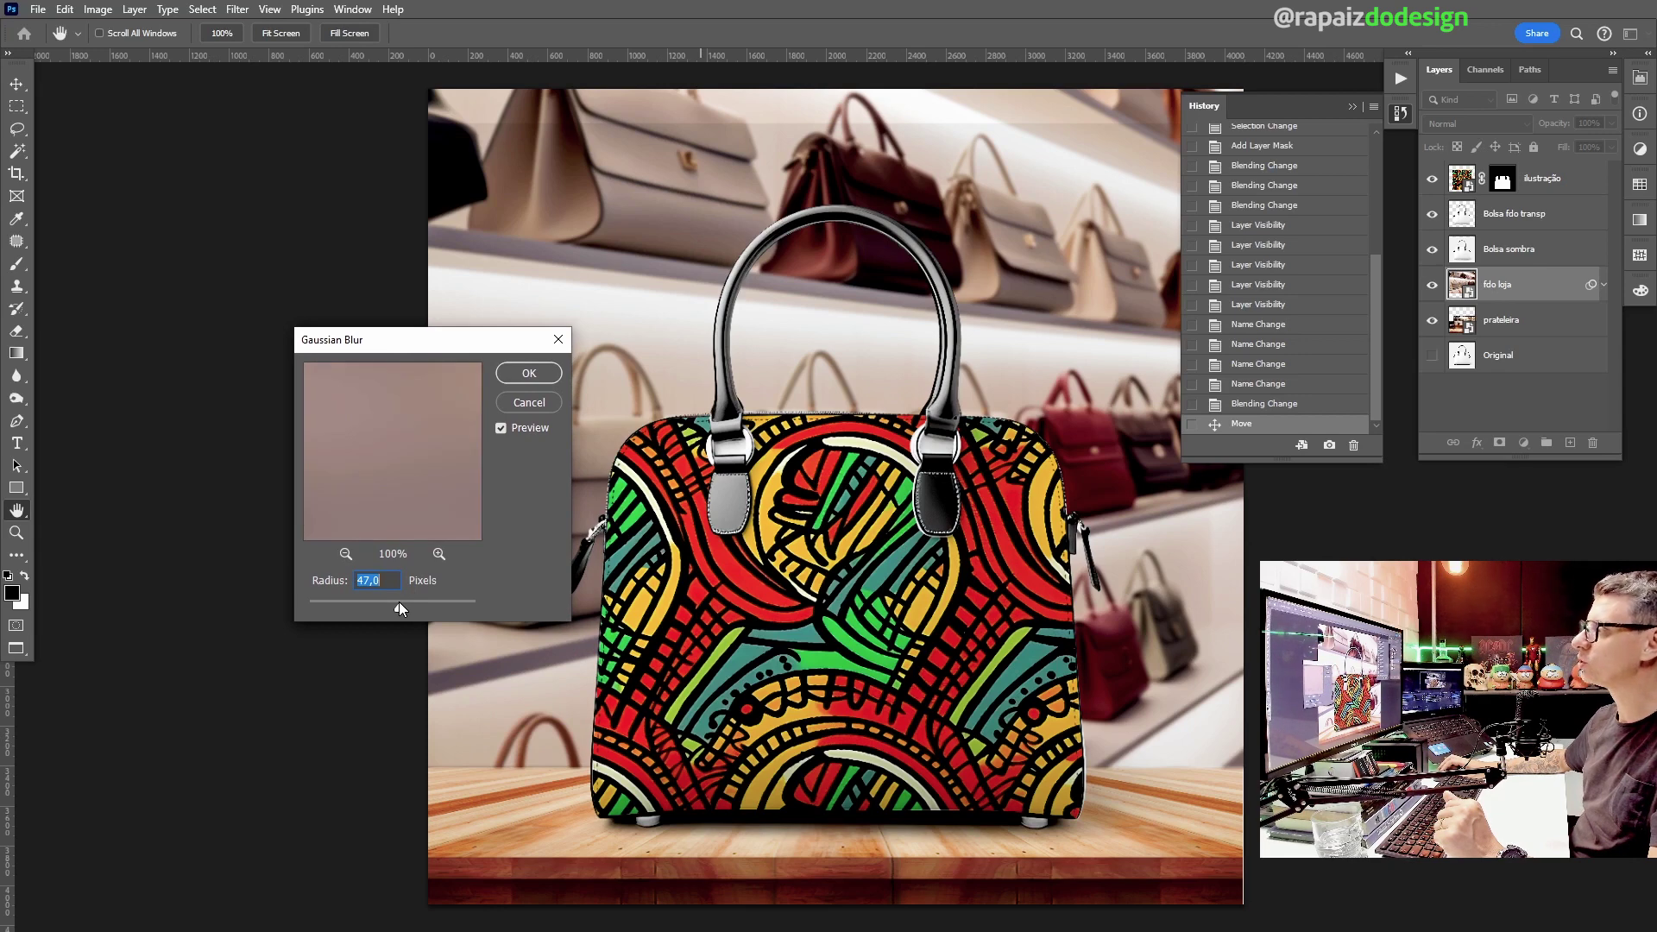
left_click(386, 603)
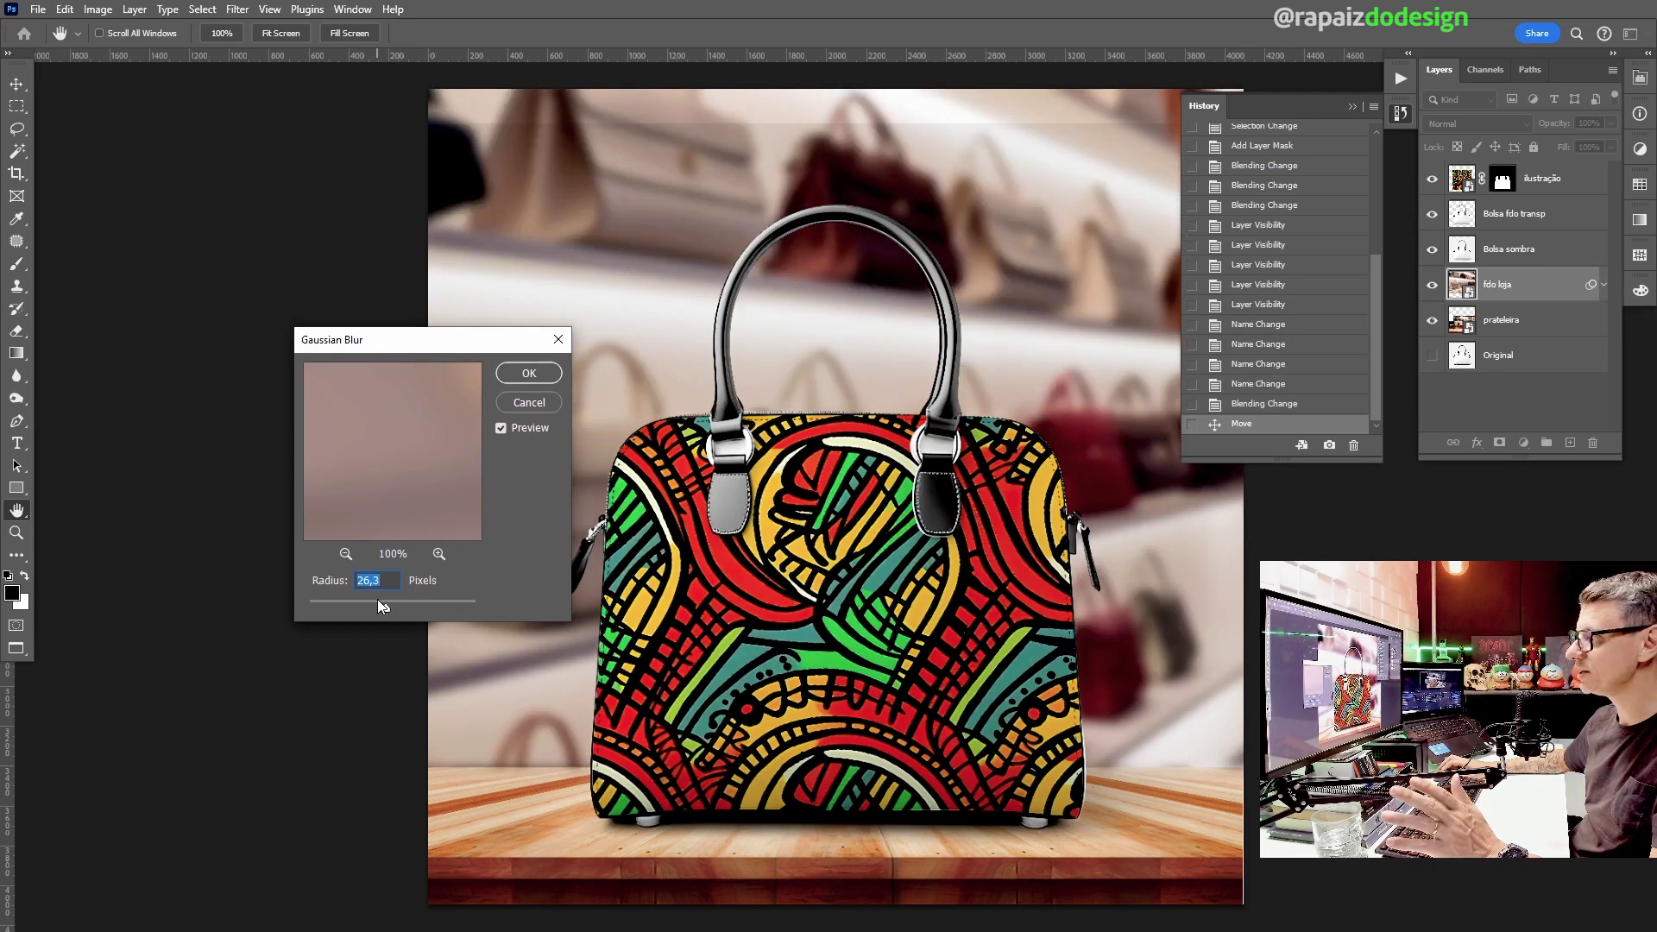
left_click(369, 600)
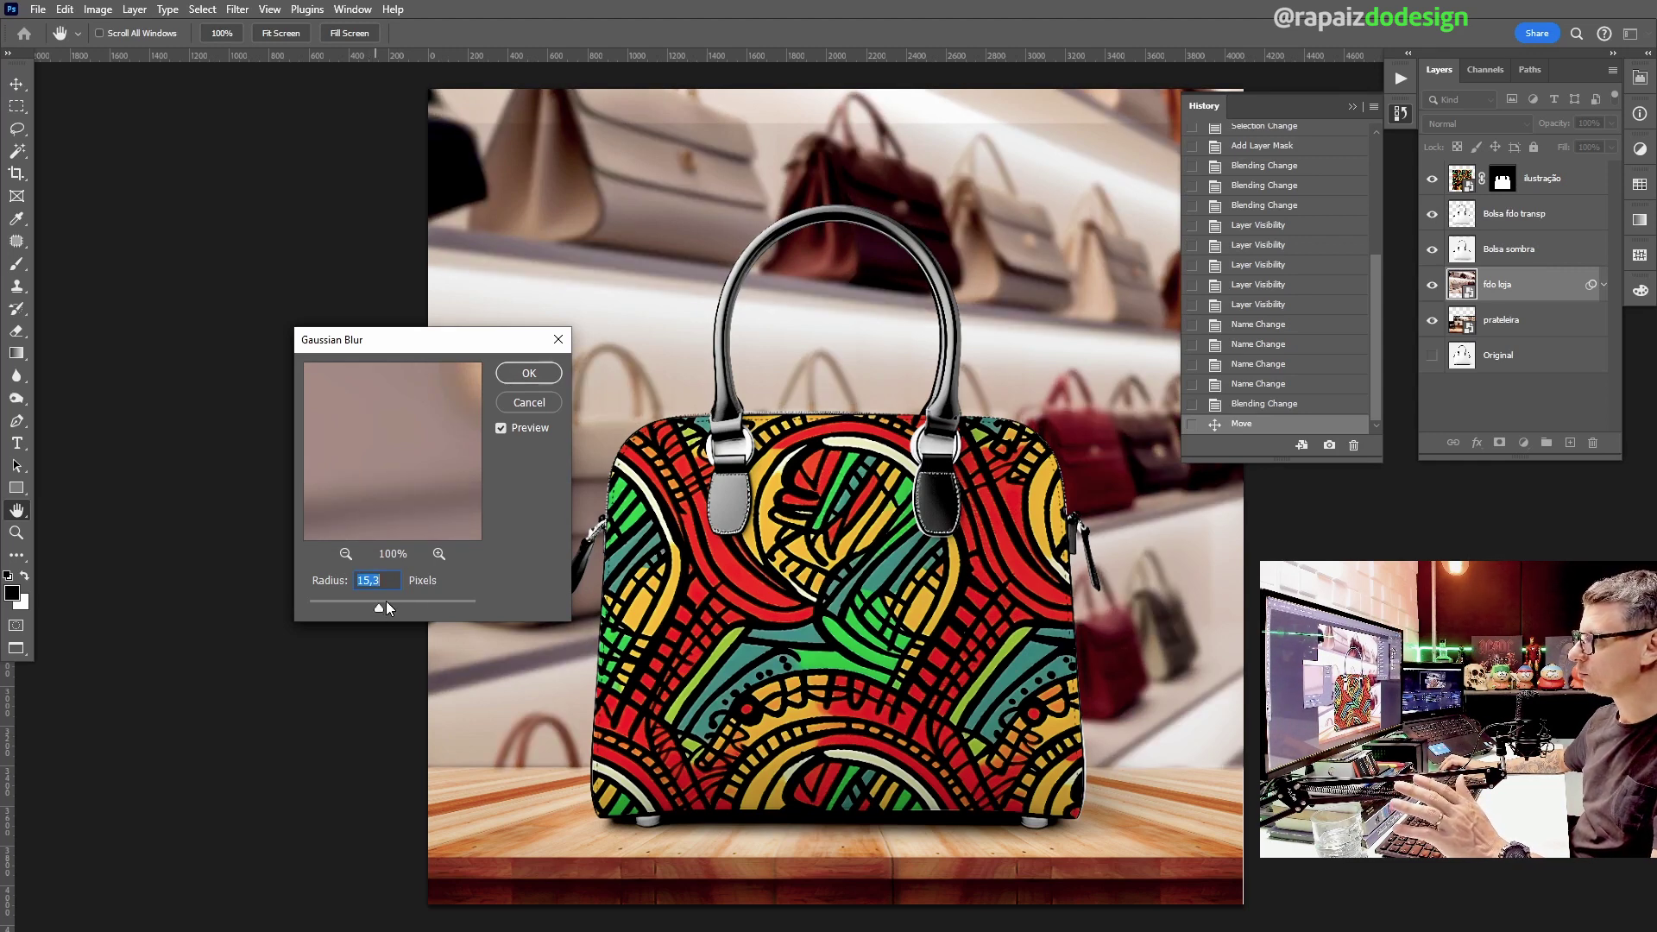
left_click(387, 603)
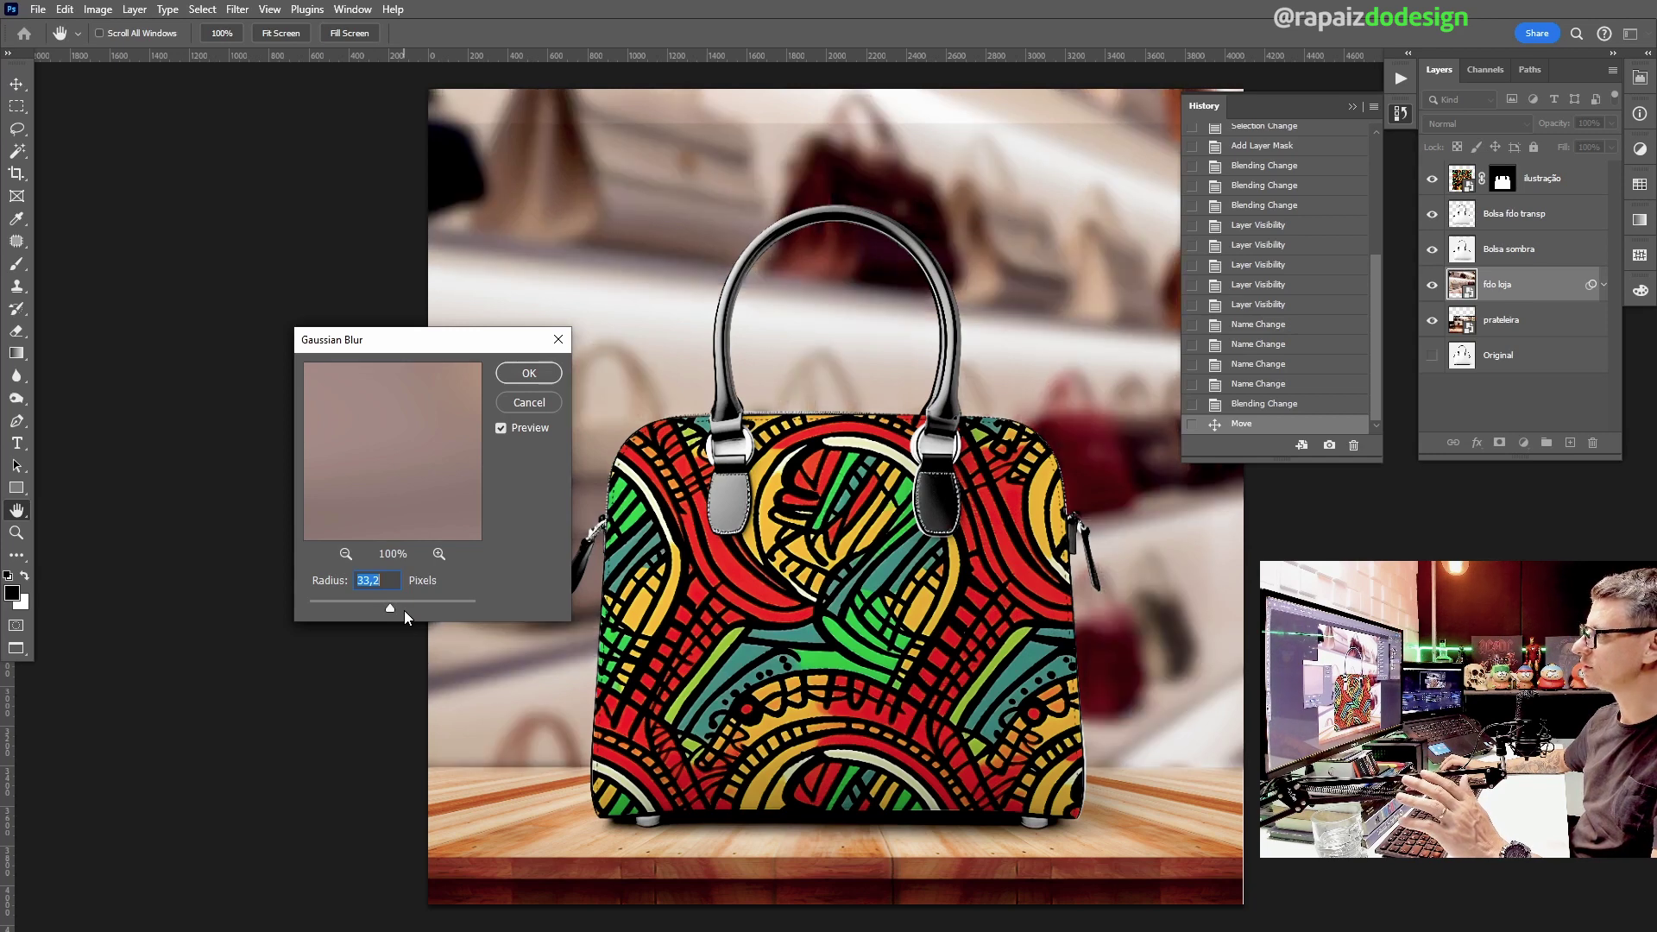
left_click(374, 580)
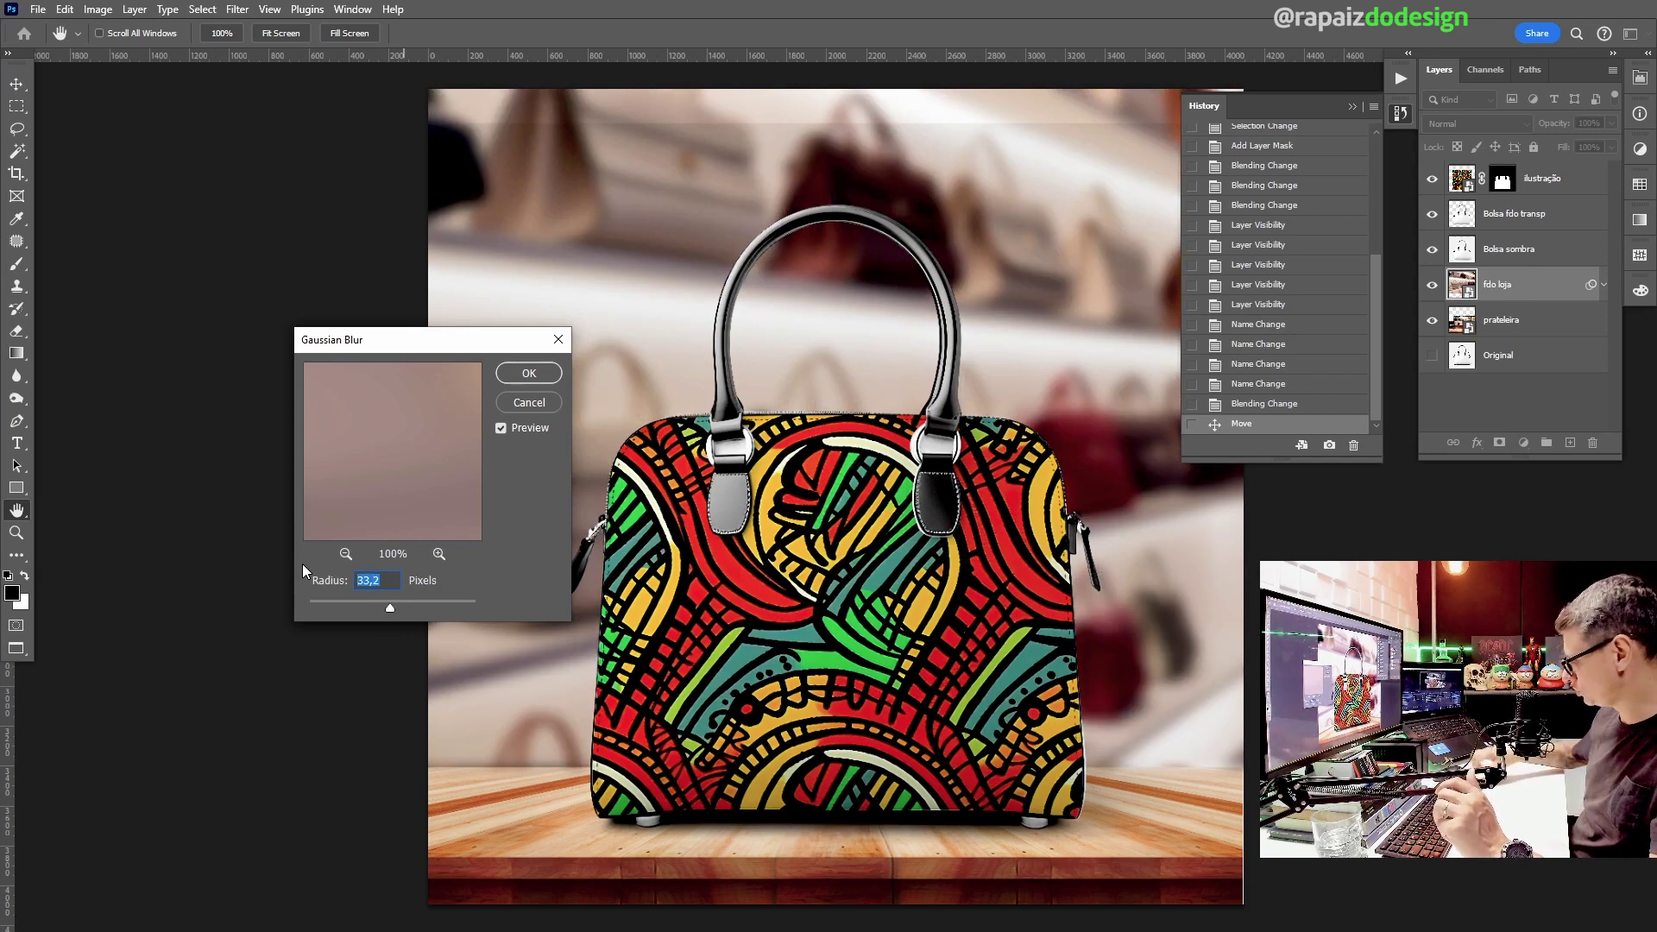
type("20")
key("Return")
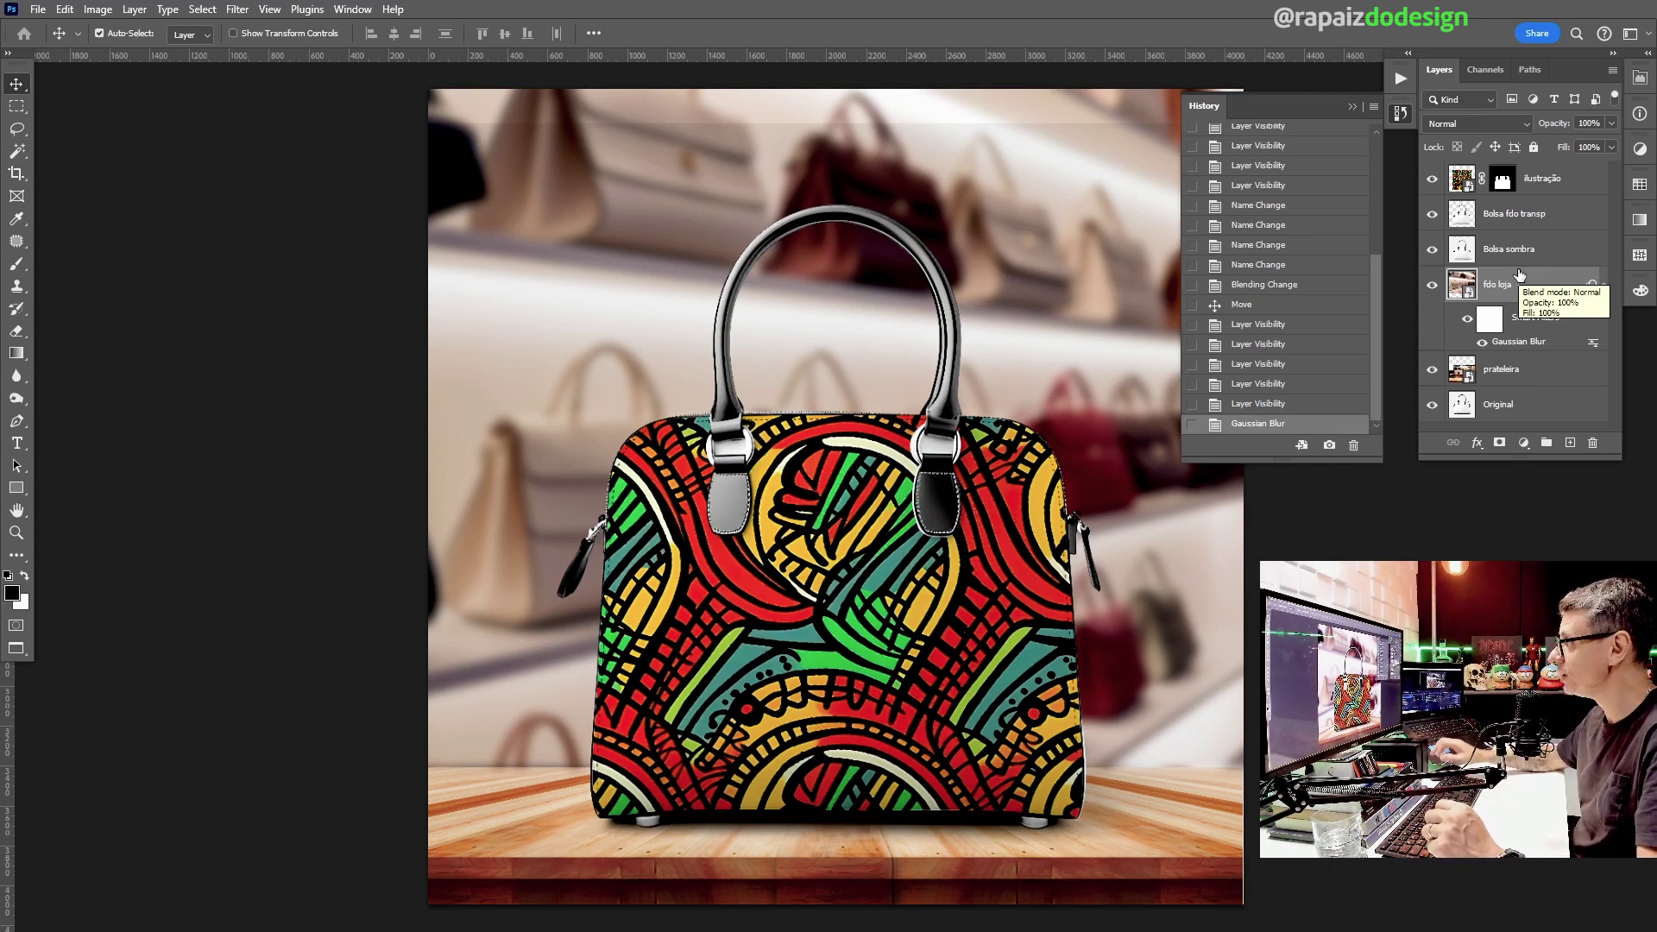
Step: Select the Bolsa sombra layer and switch to the Rectangular Marquee tool
left_click(1542, 252)
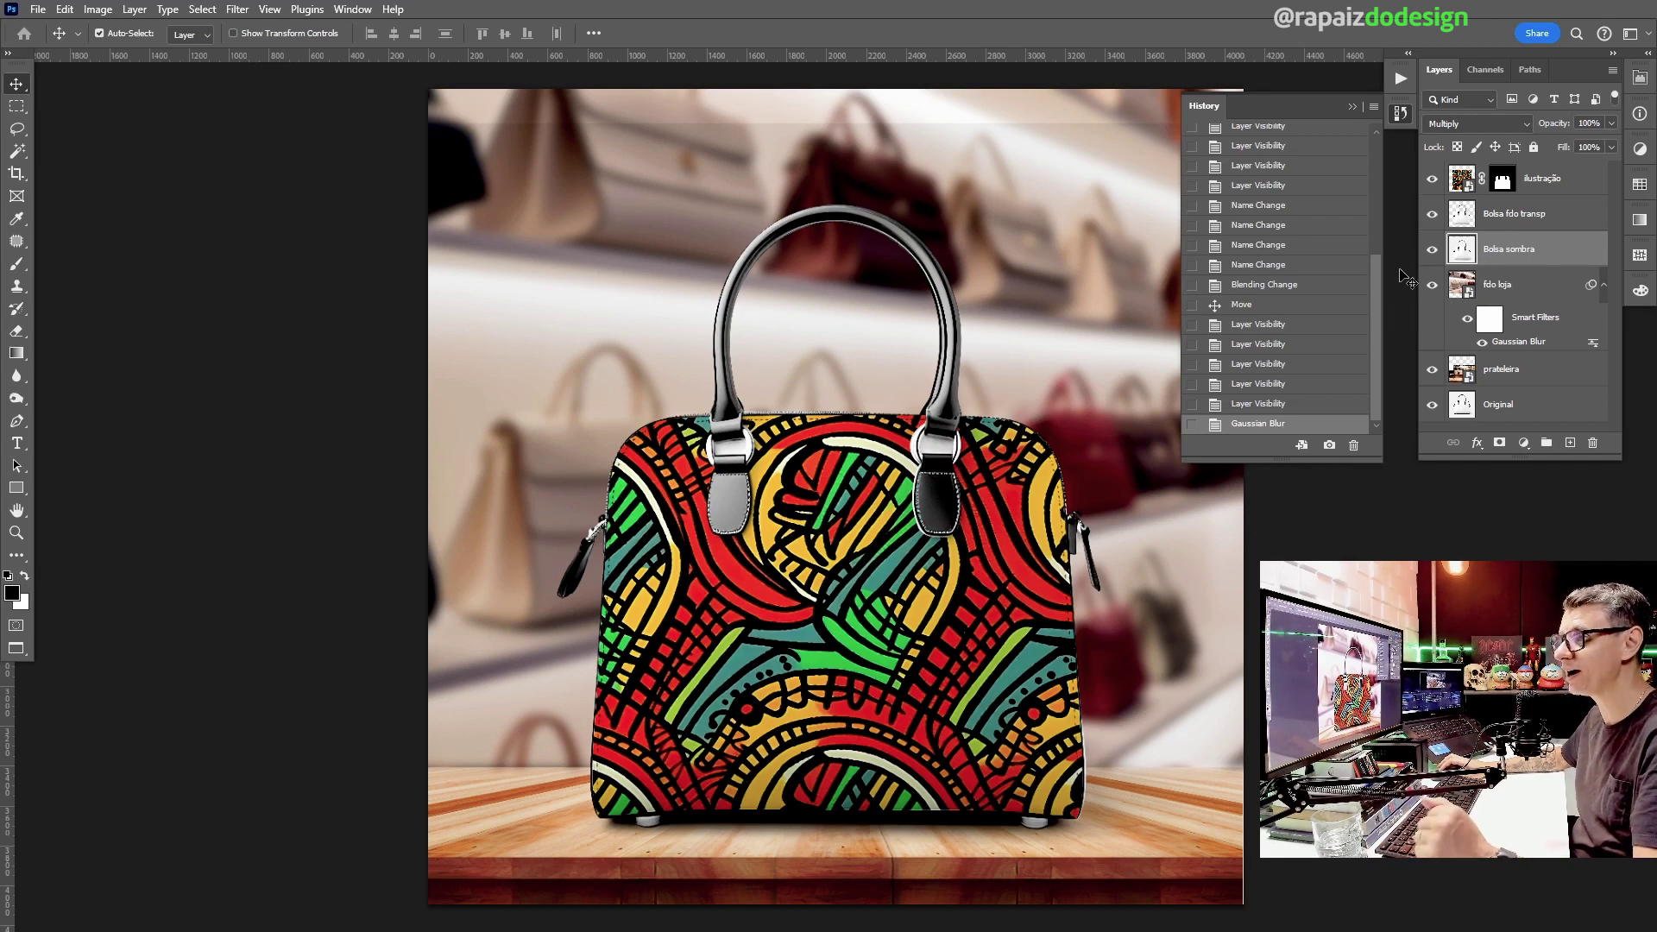
left_click(16, 106)
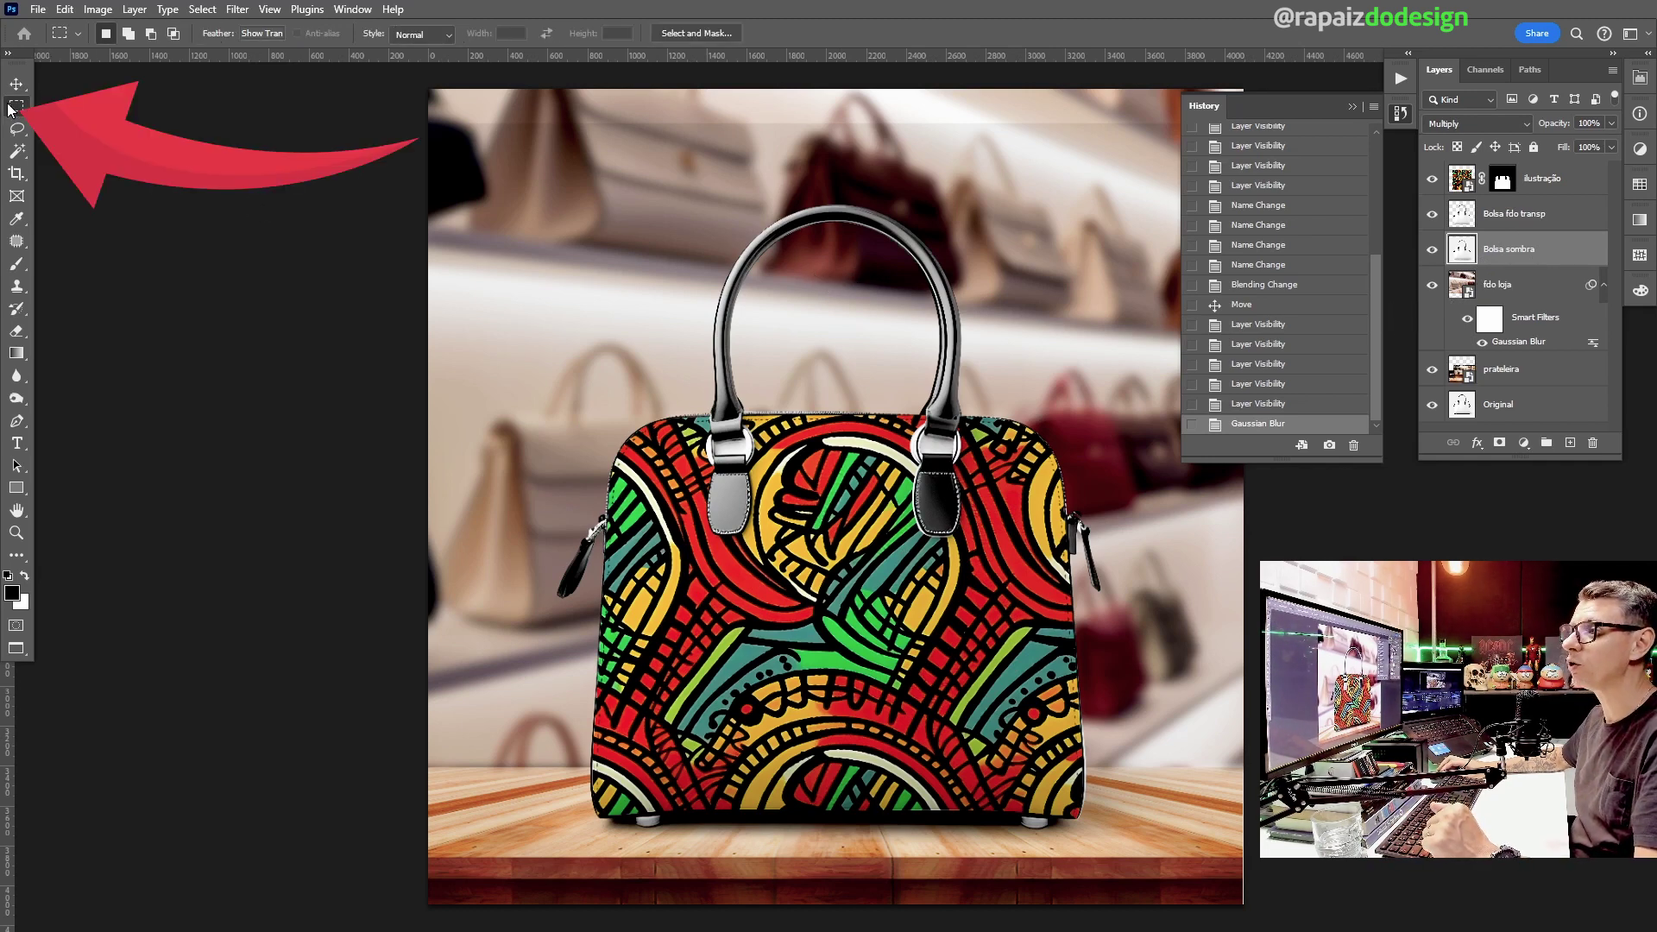
Step: Draw a rectangular selection from the canvas top down to the bag's upper edge
left_click(77, 107)
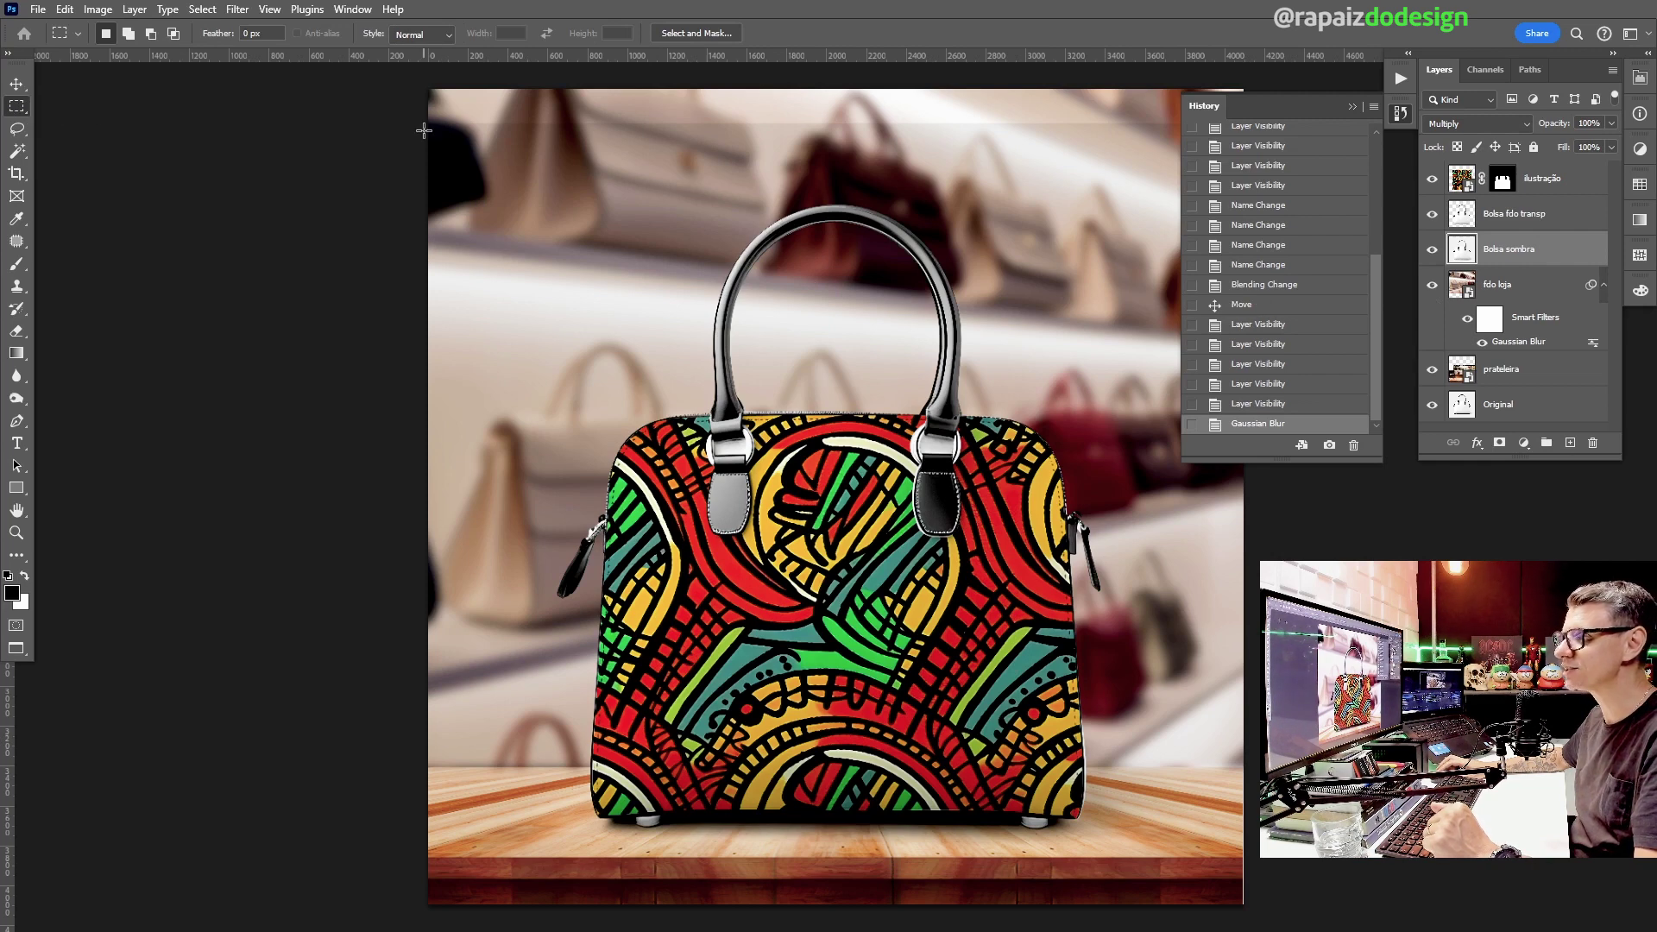
left_click_drag(419, 81, 1307, 468)
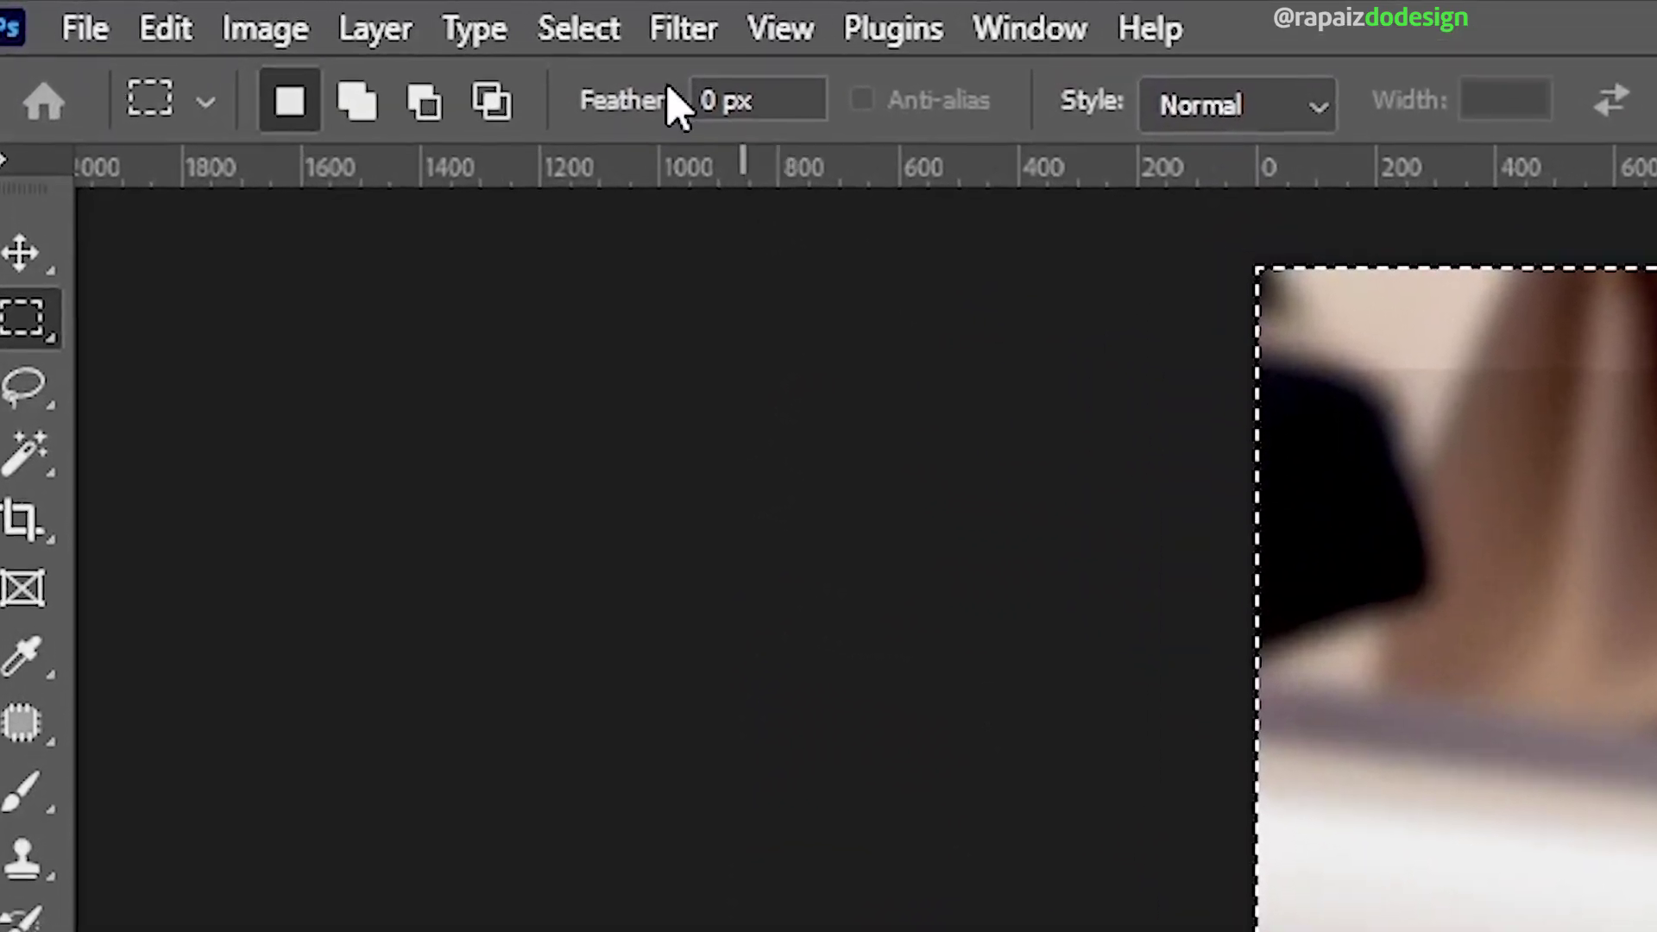
left_click(595, 30)
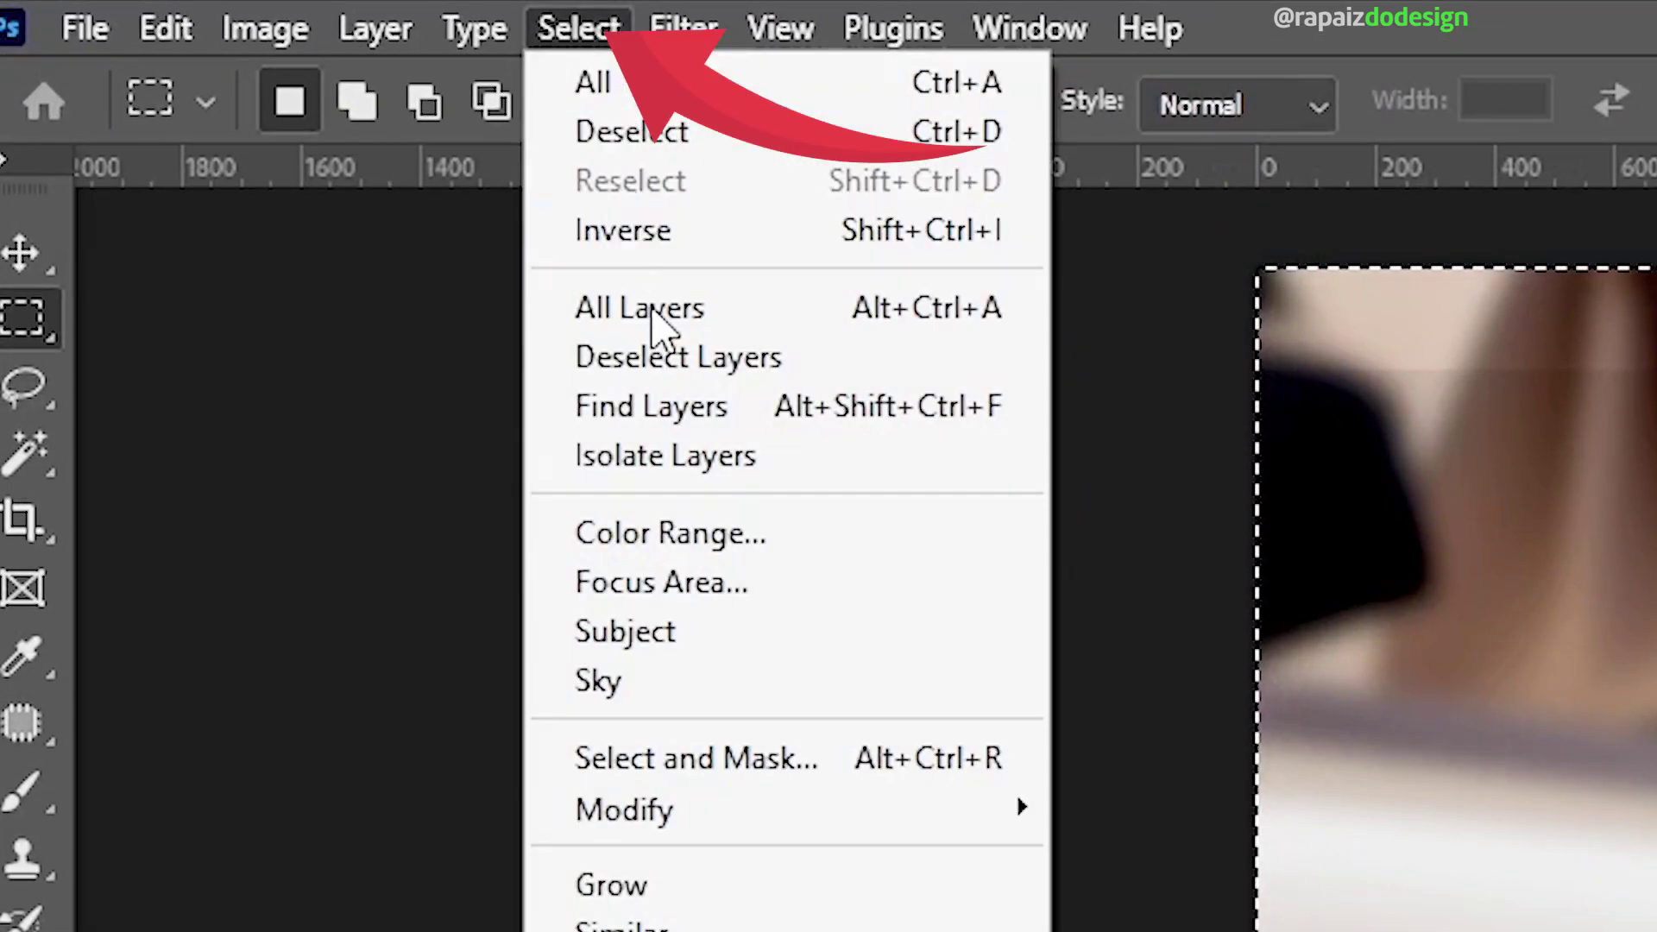
mouse_move(262, 192)
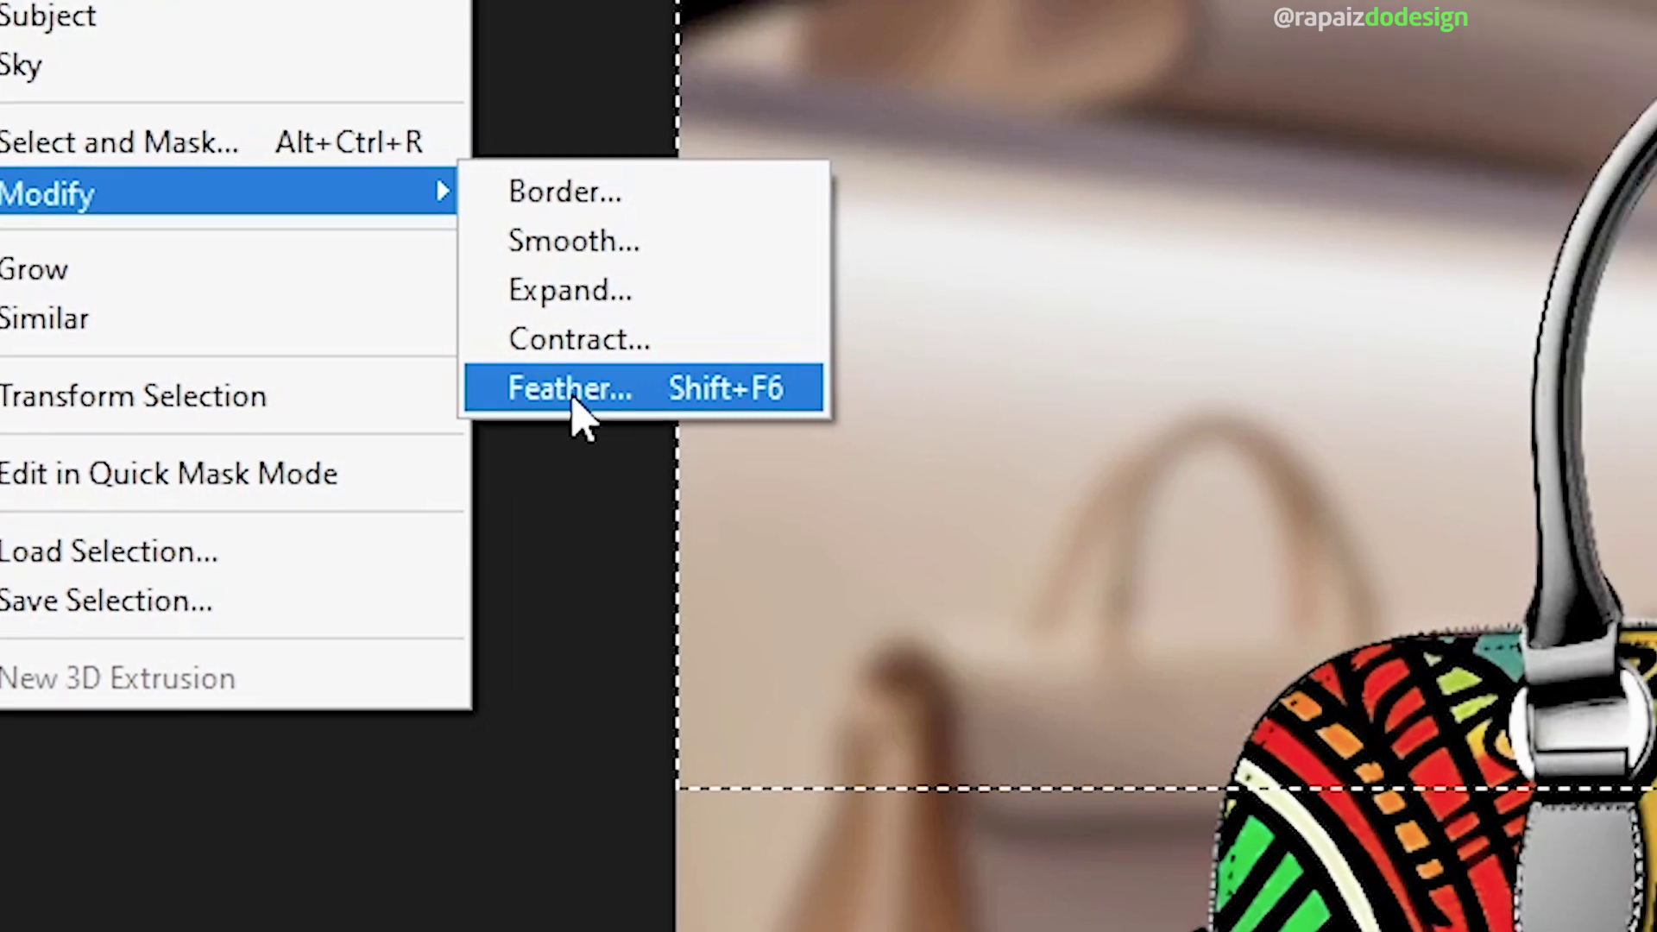
Step: Feather the selection by 30 pixels and delete that area from Bolsa sombra
left_click(627, 388)
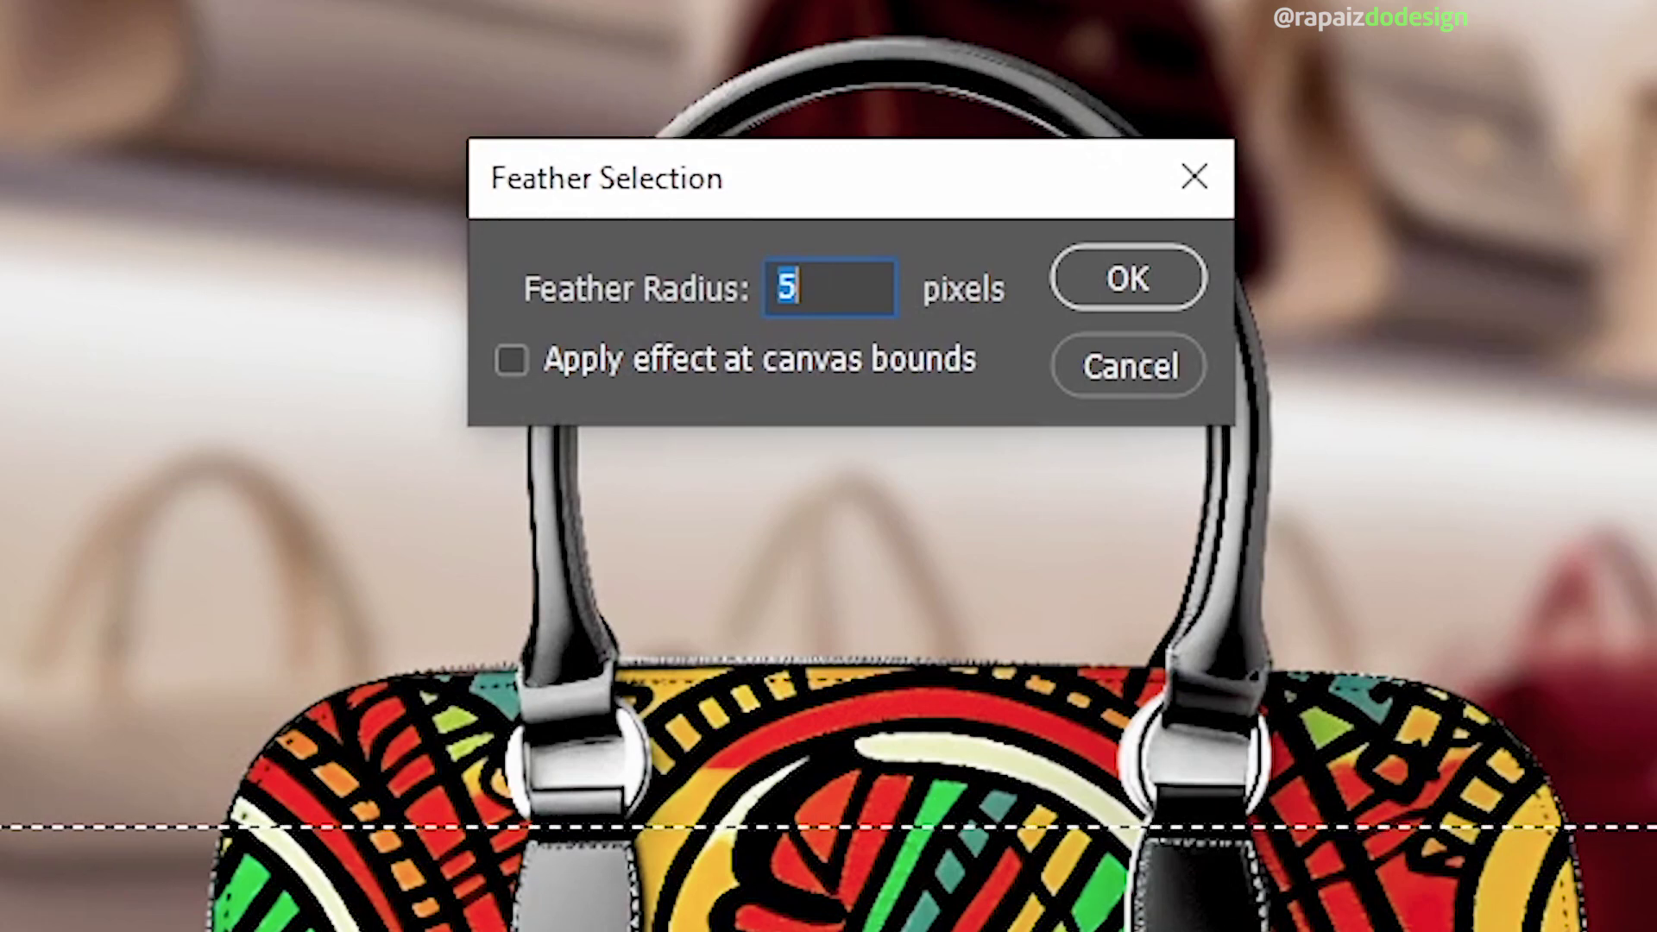
key("Return")
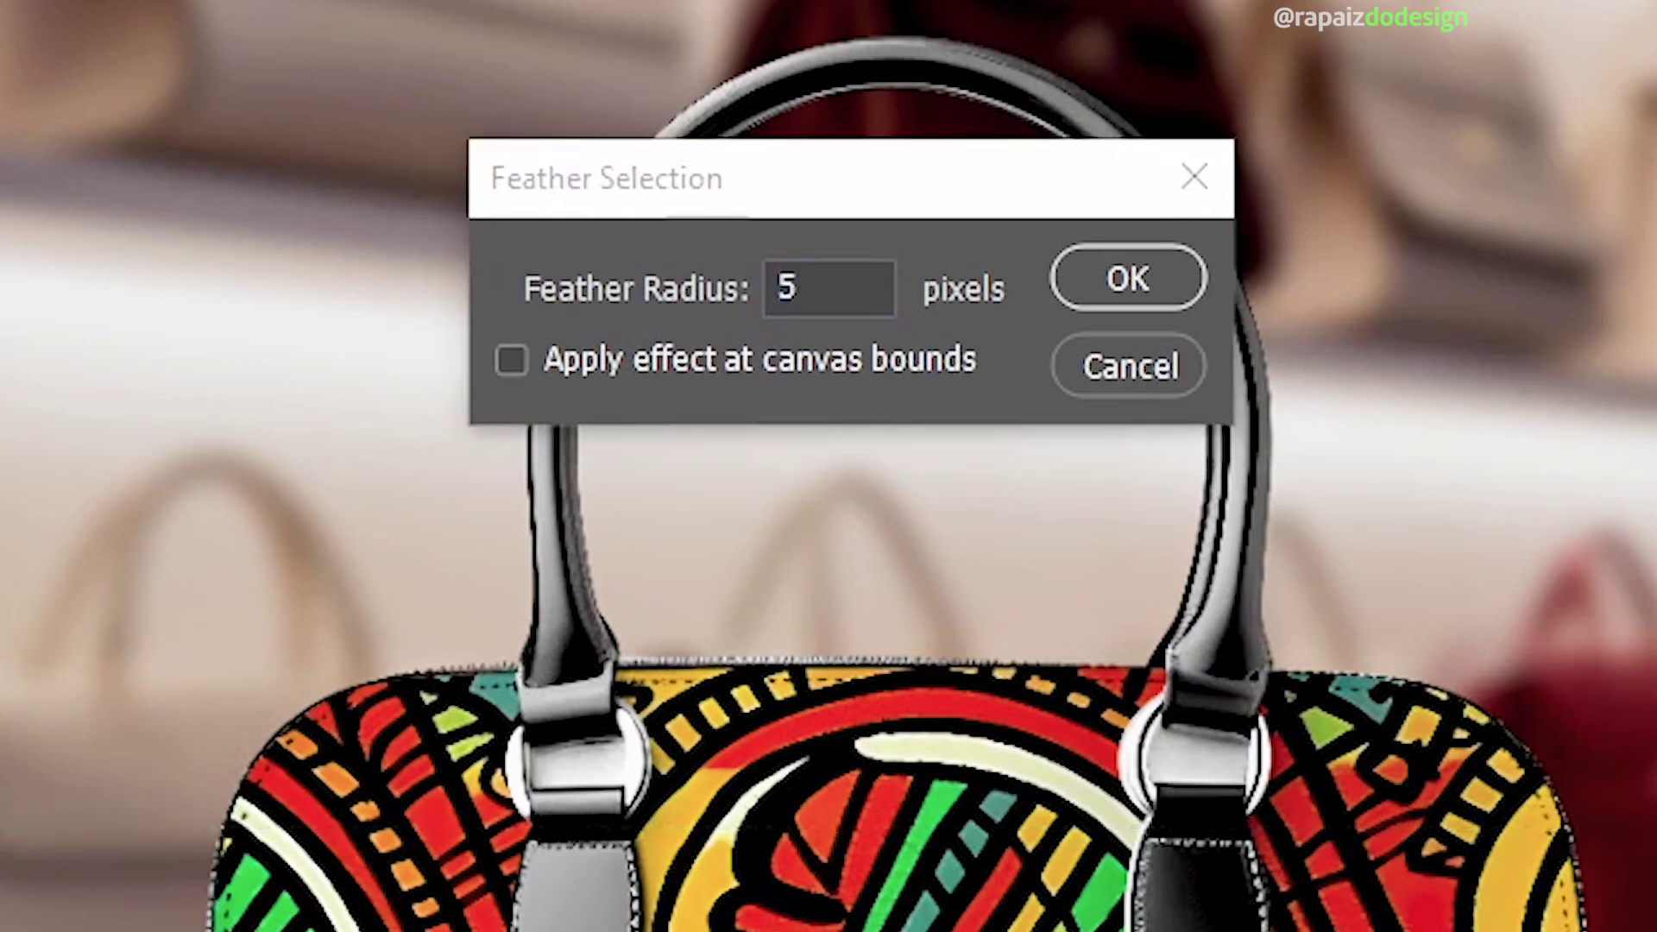
left_click(809, 296)
type("30")
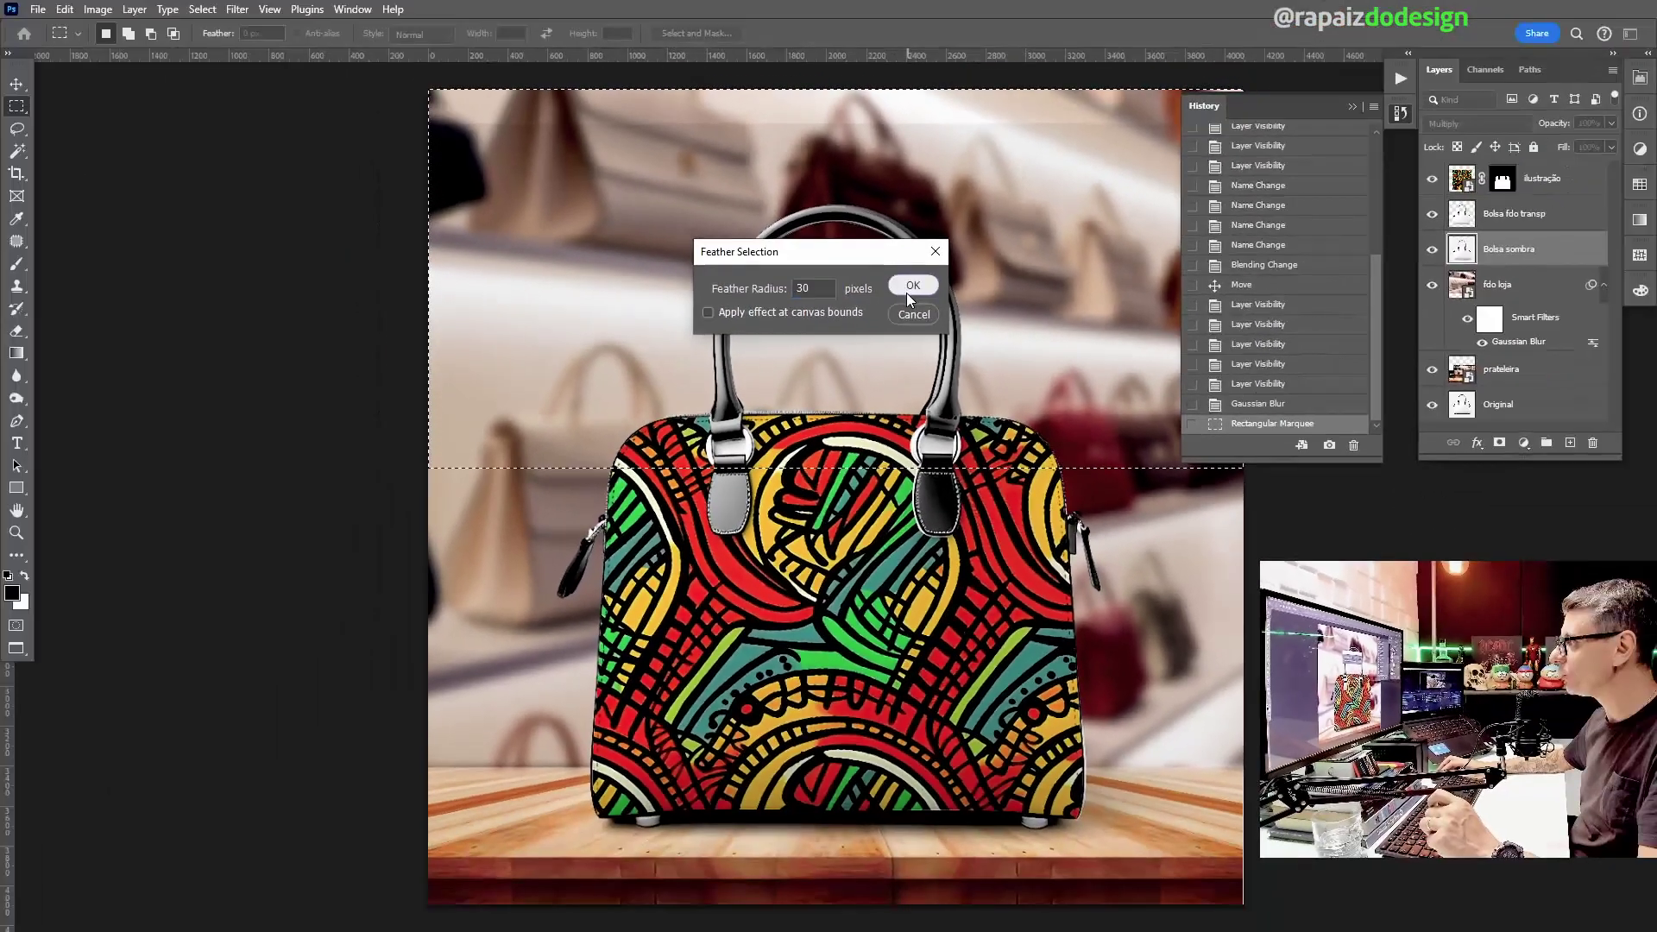
left_click(906, 291)
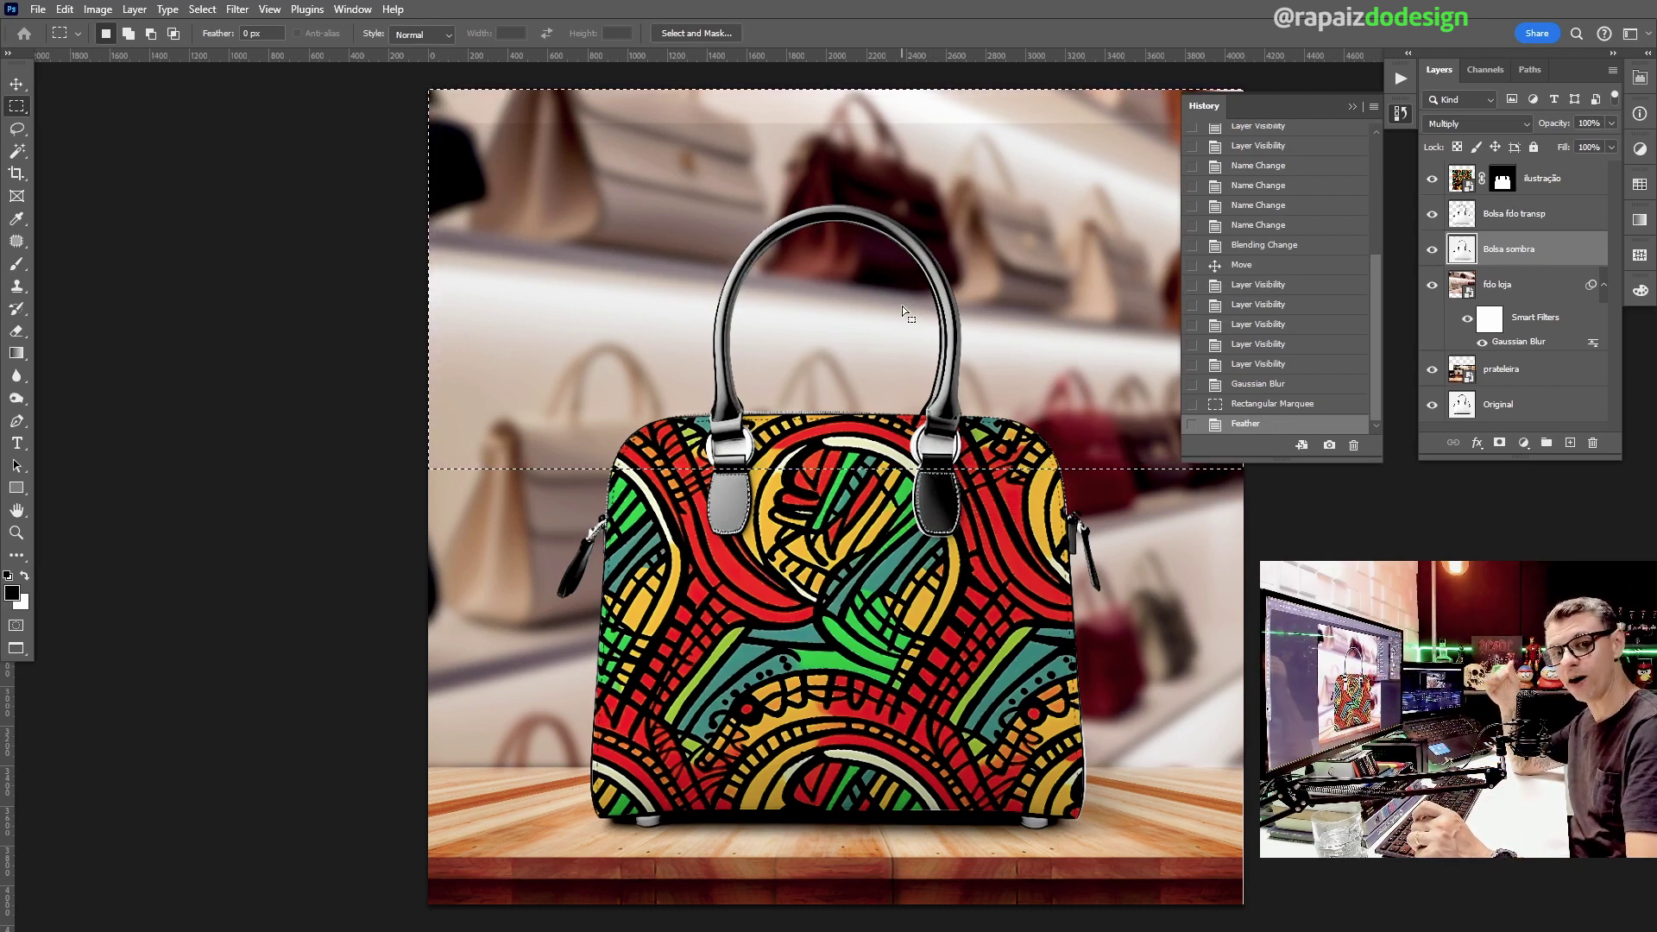
key("Delete")
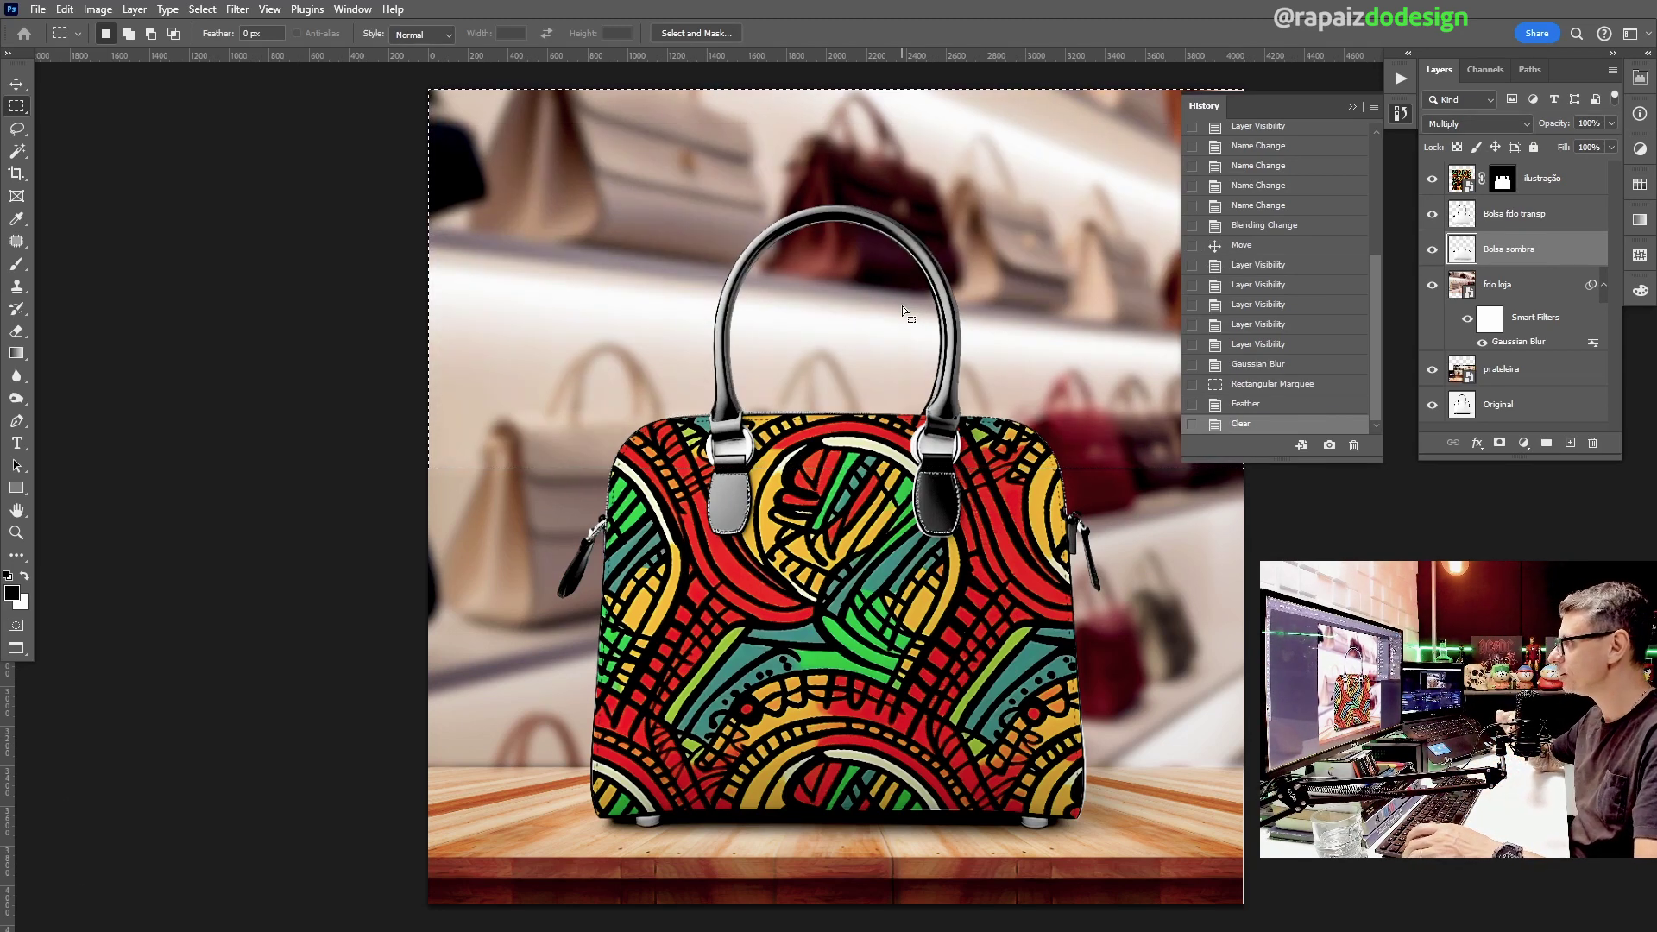
Step: Drop the feathered selection with Ctrl+D
key("ctrl+d")
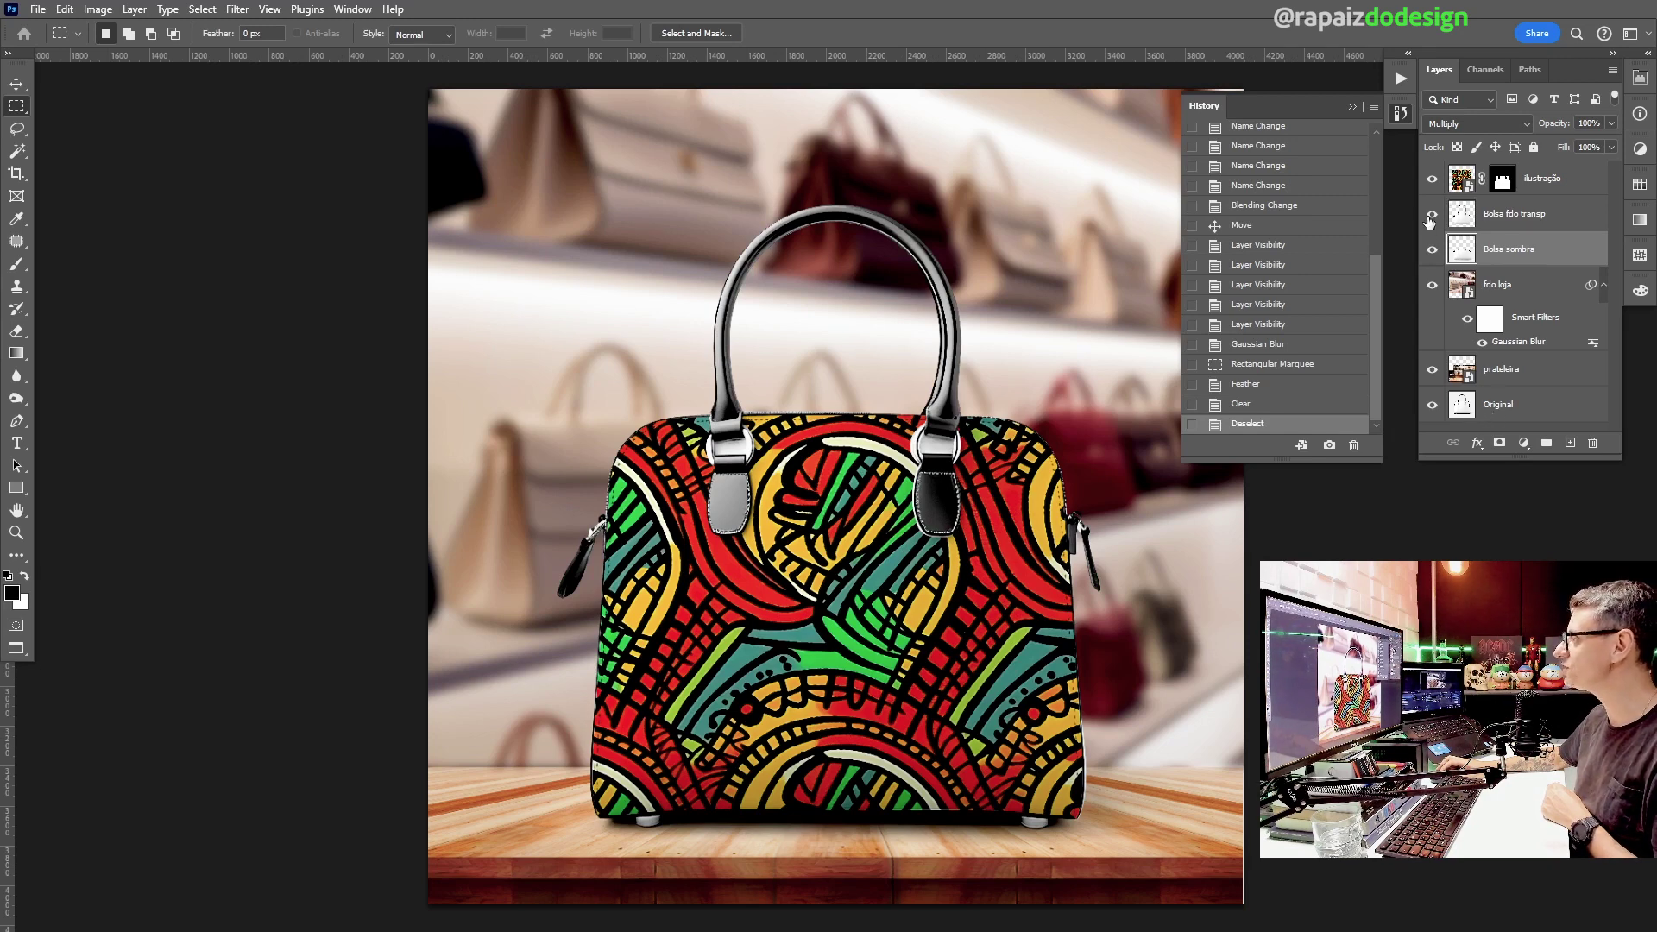
Step: Isolate the Bolsa sombra shadow, then restore the other layers, enlarging the Layers panel to reach fdo loja
left_click(1433, 249)
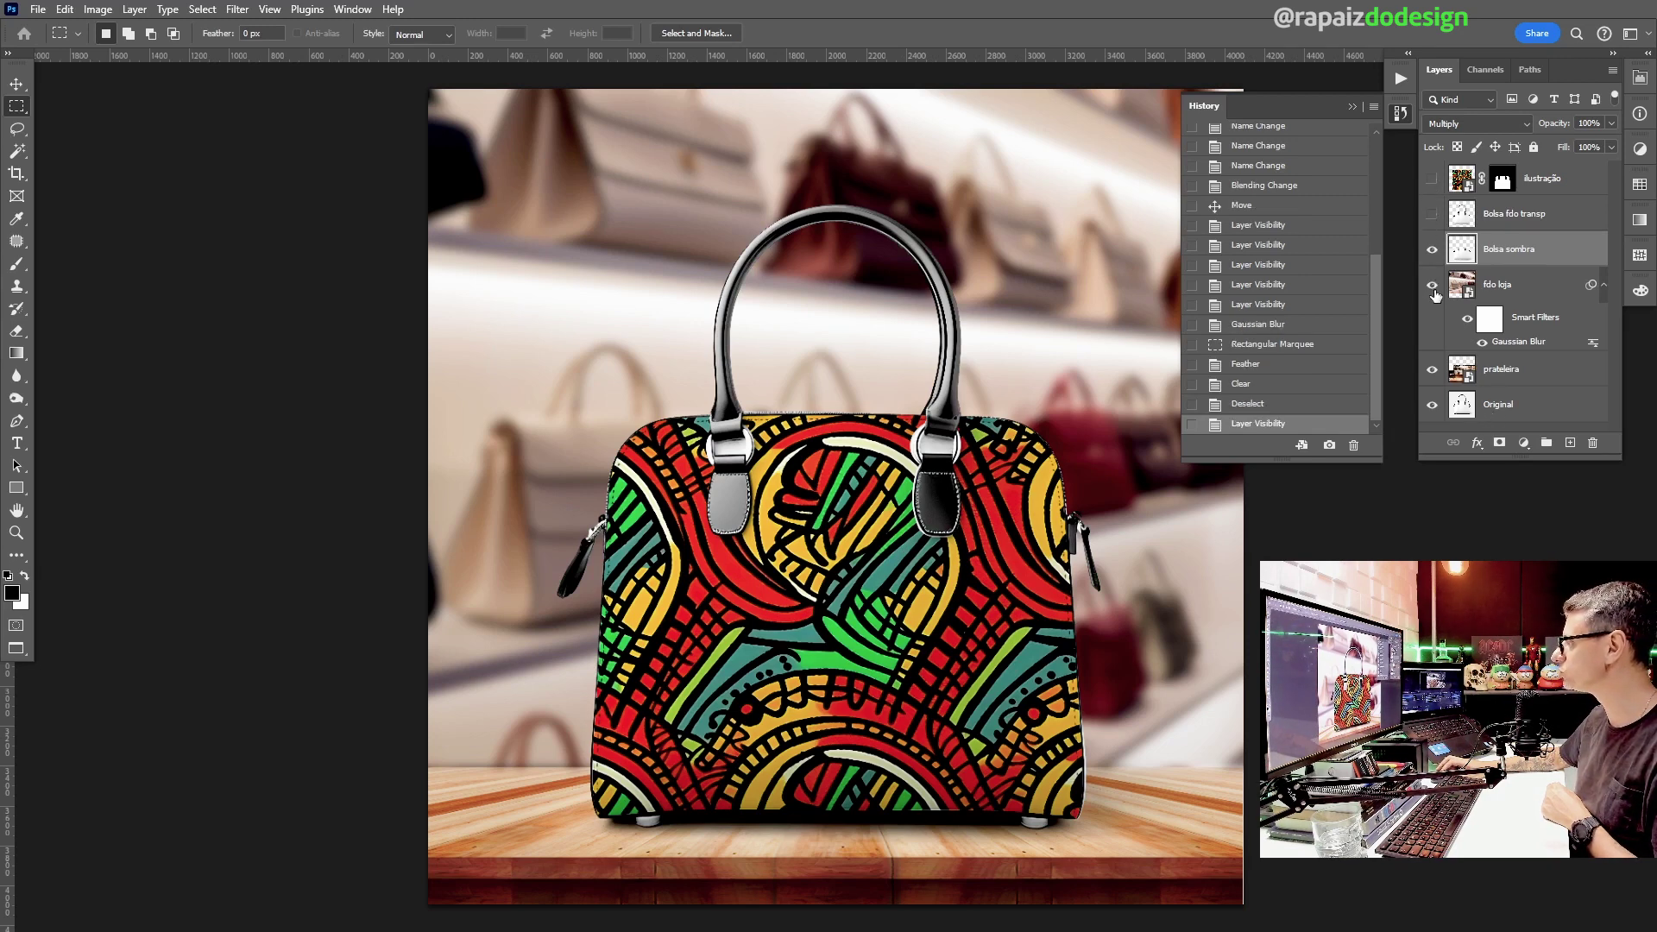
left_click(1435, 405)
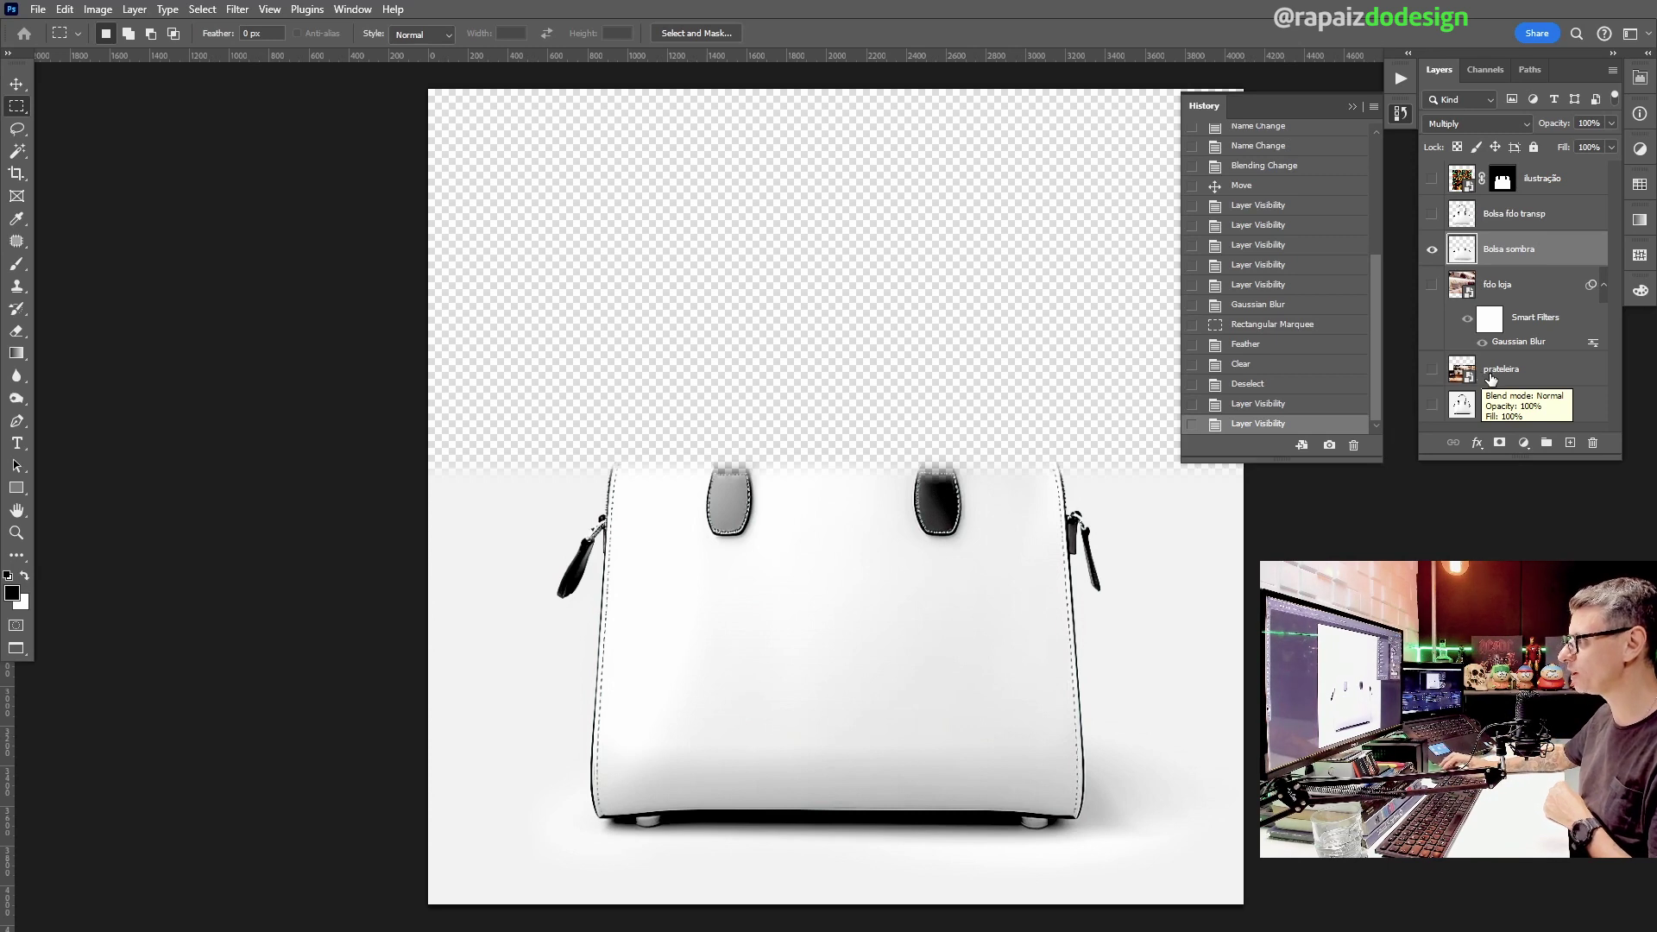
left_click_drag(1432, 213, 1432, 178)
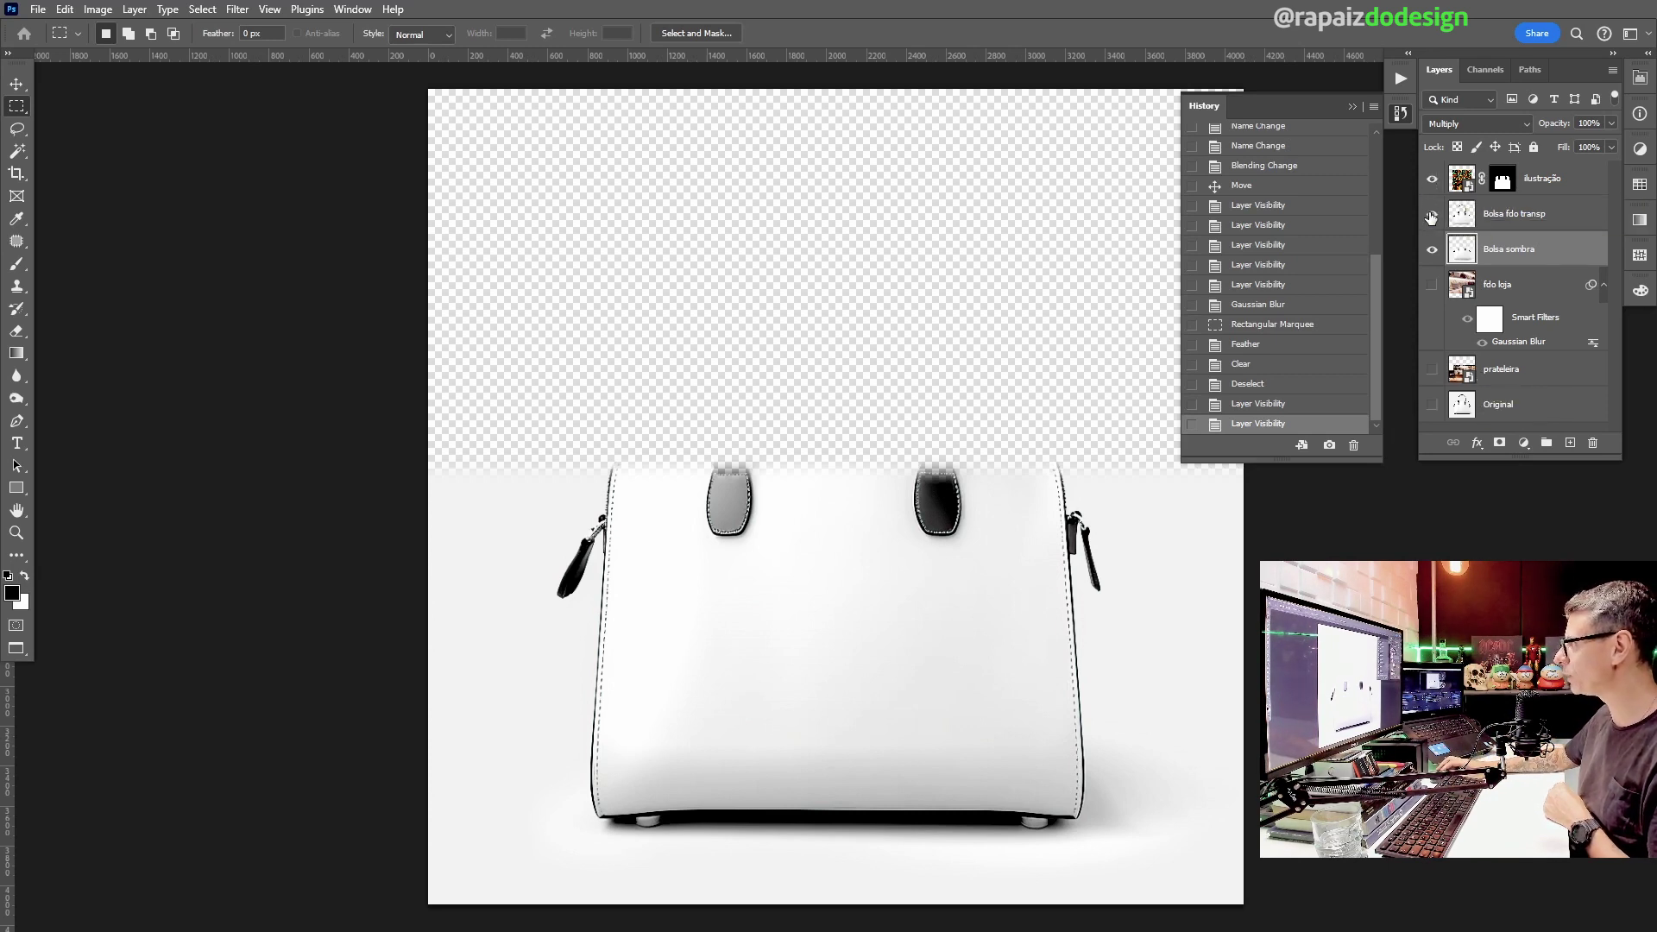
left_click_drag(1432, 369, 1431, 404)
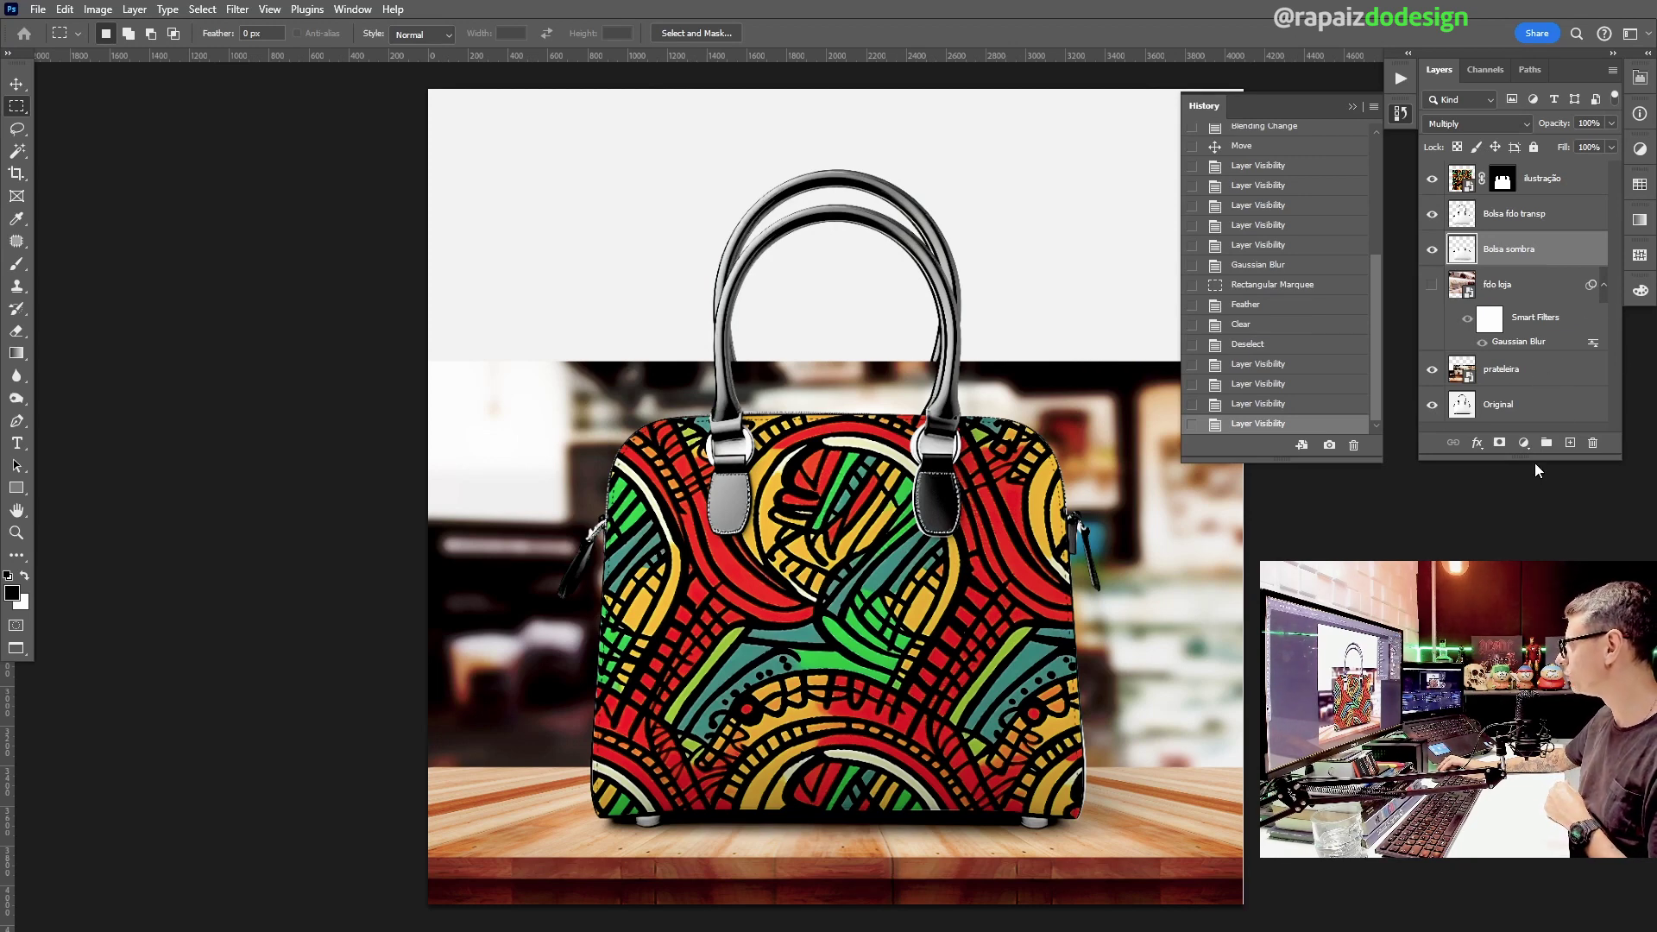
left_click_drag(1535, 461, 1535, 512)
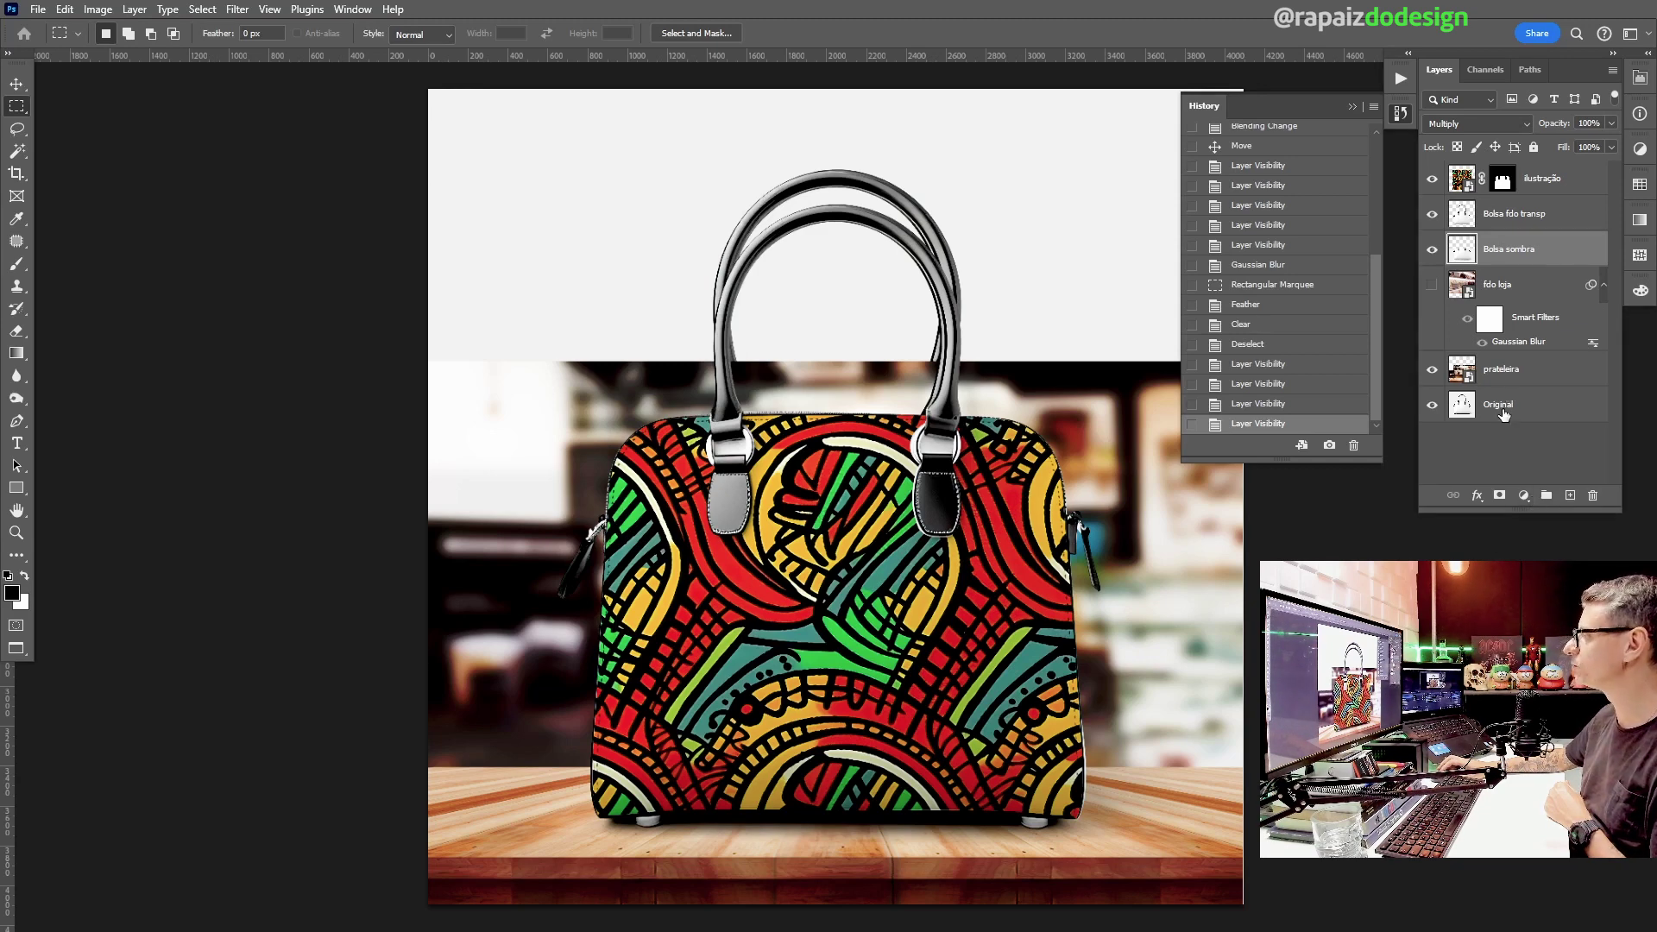
left_click(1433, 285)
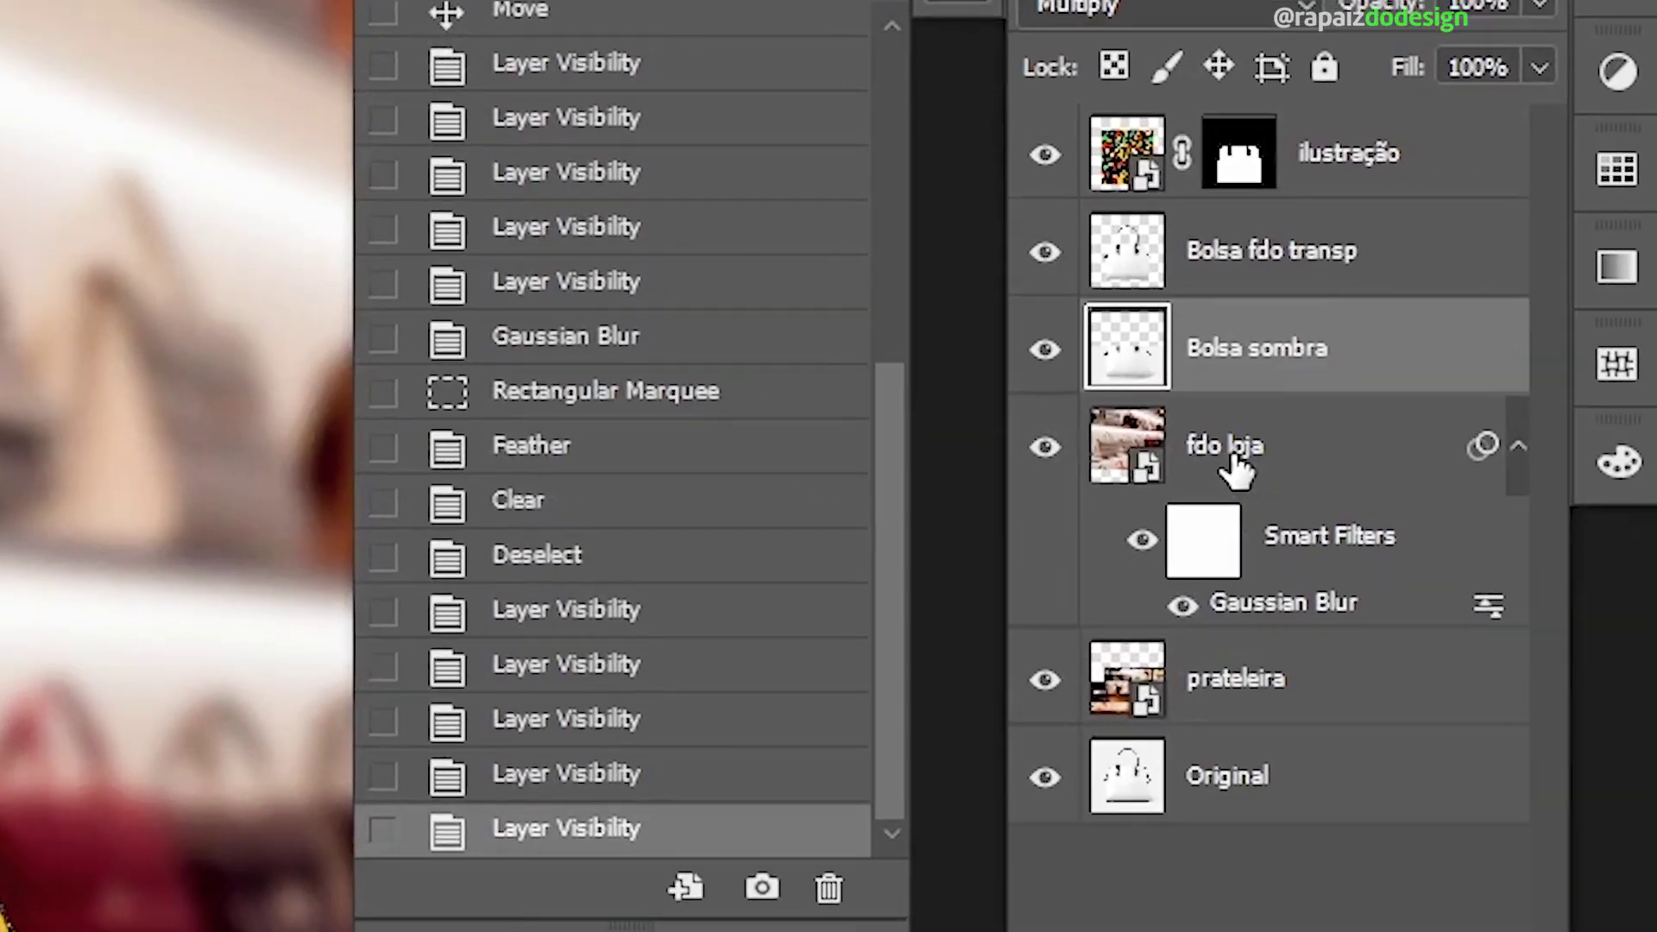
Step: Compare fdo loja with its Gaussian Blur Smart Filter off and on, then select prateleira
left_click(1307, 416)
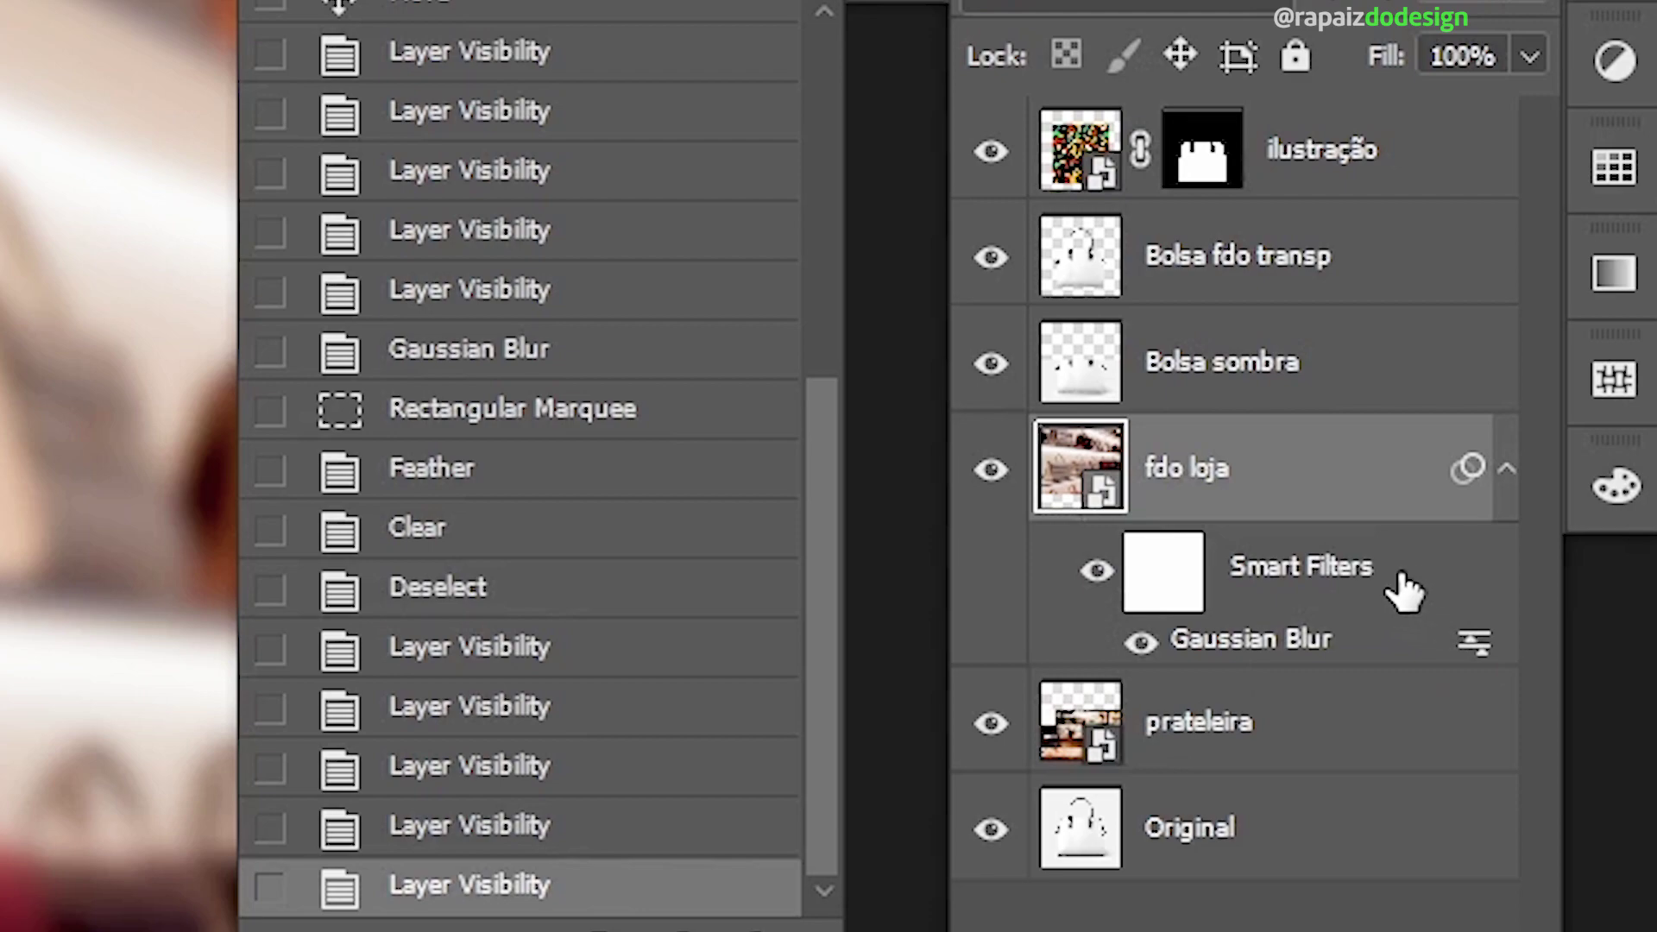
left_click(1097, 577)
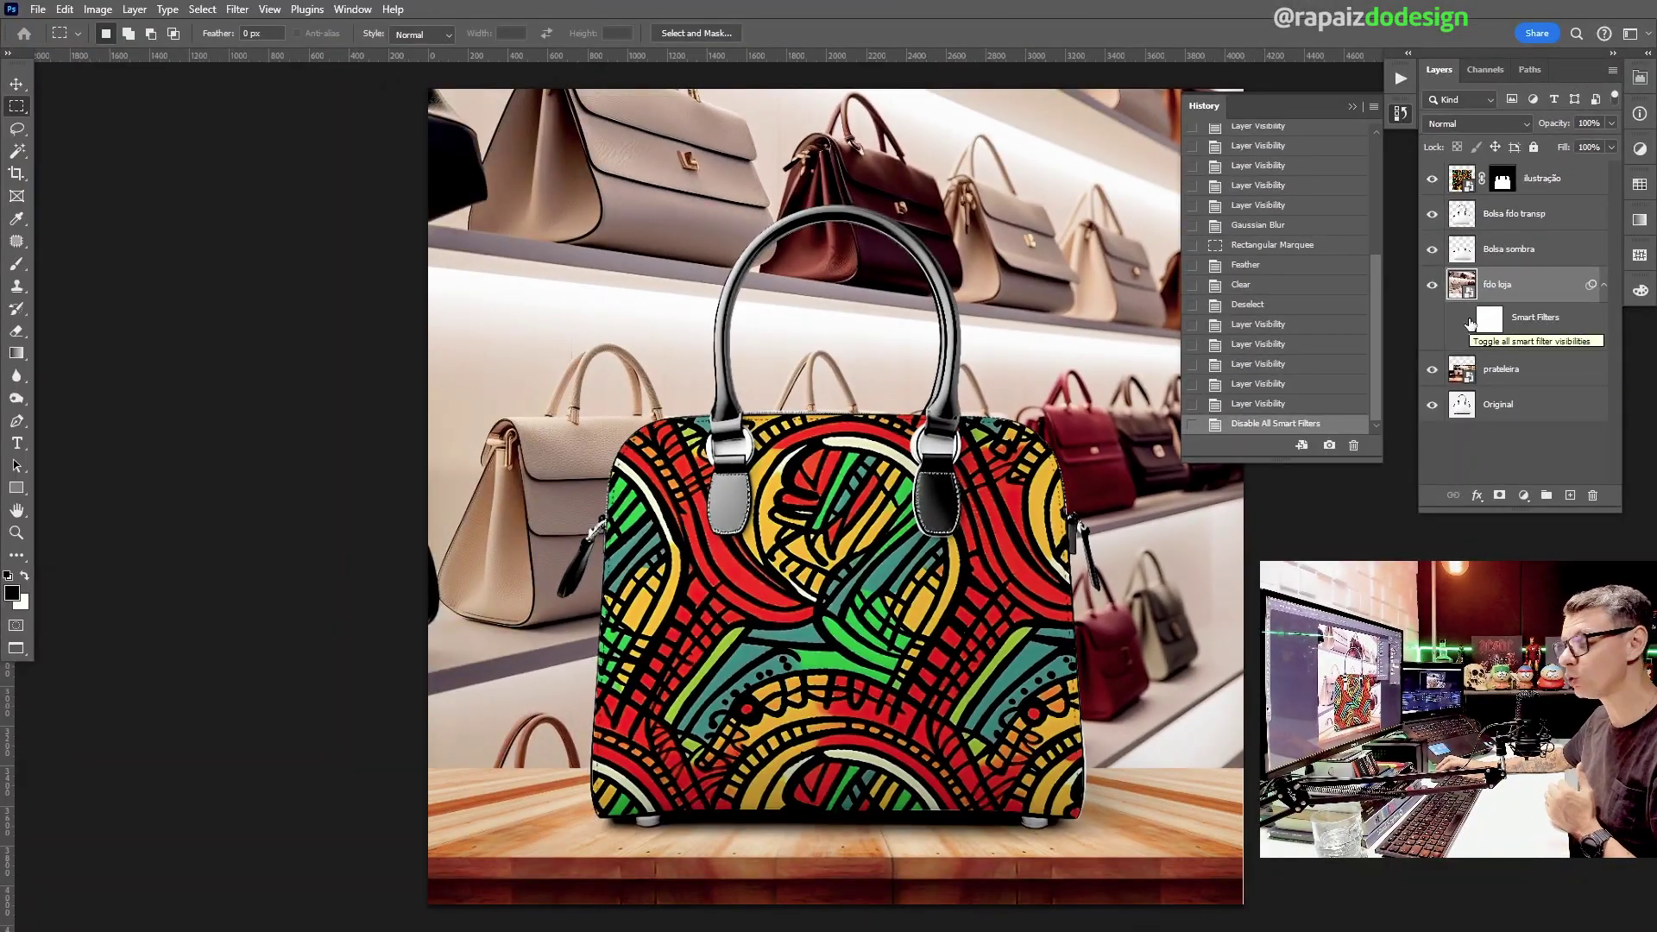
left_click(1470, 323)
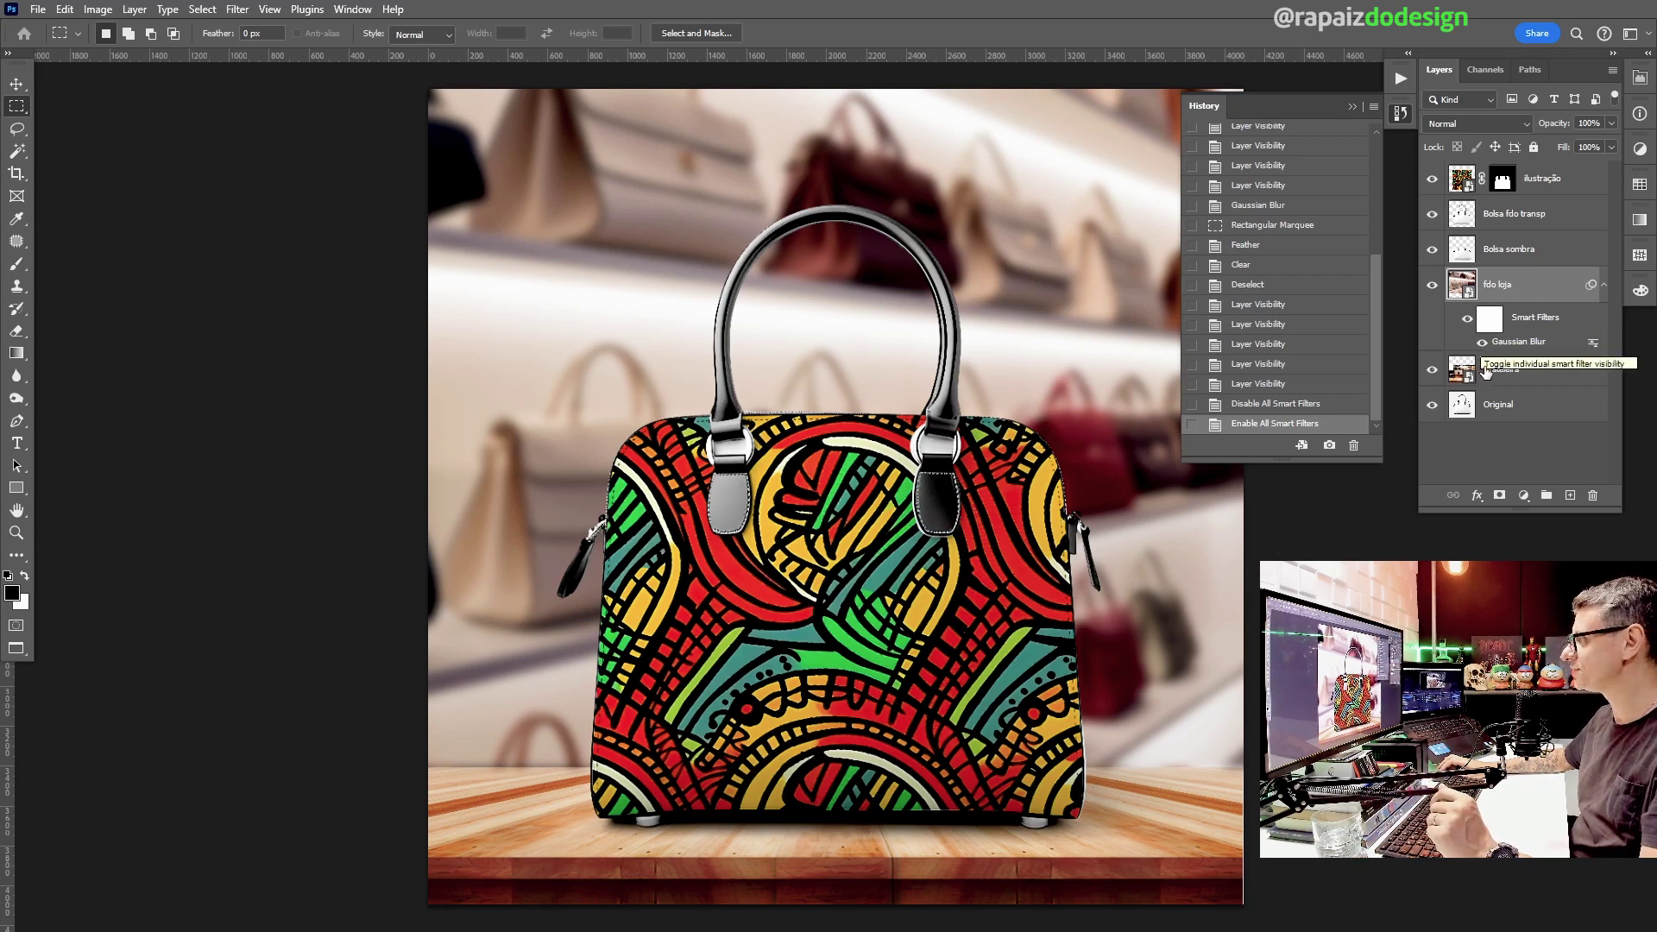
left_click(1541, 377)
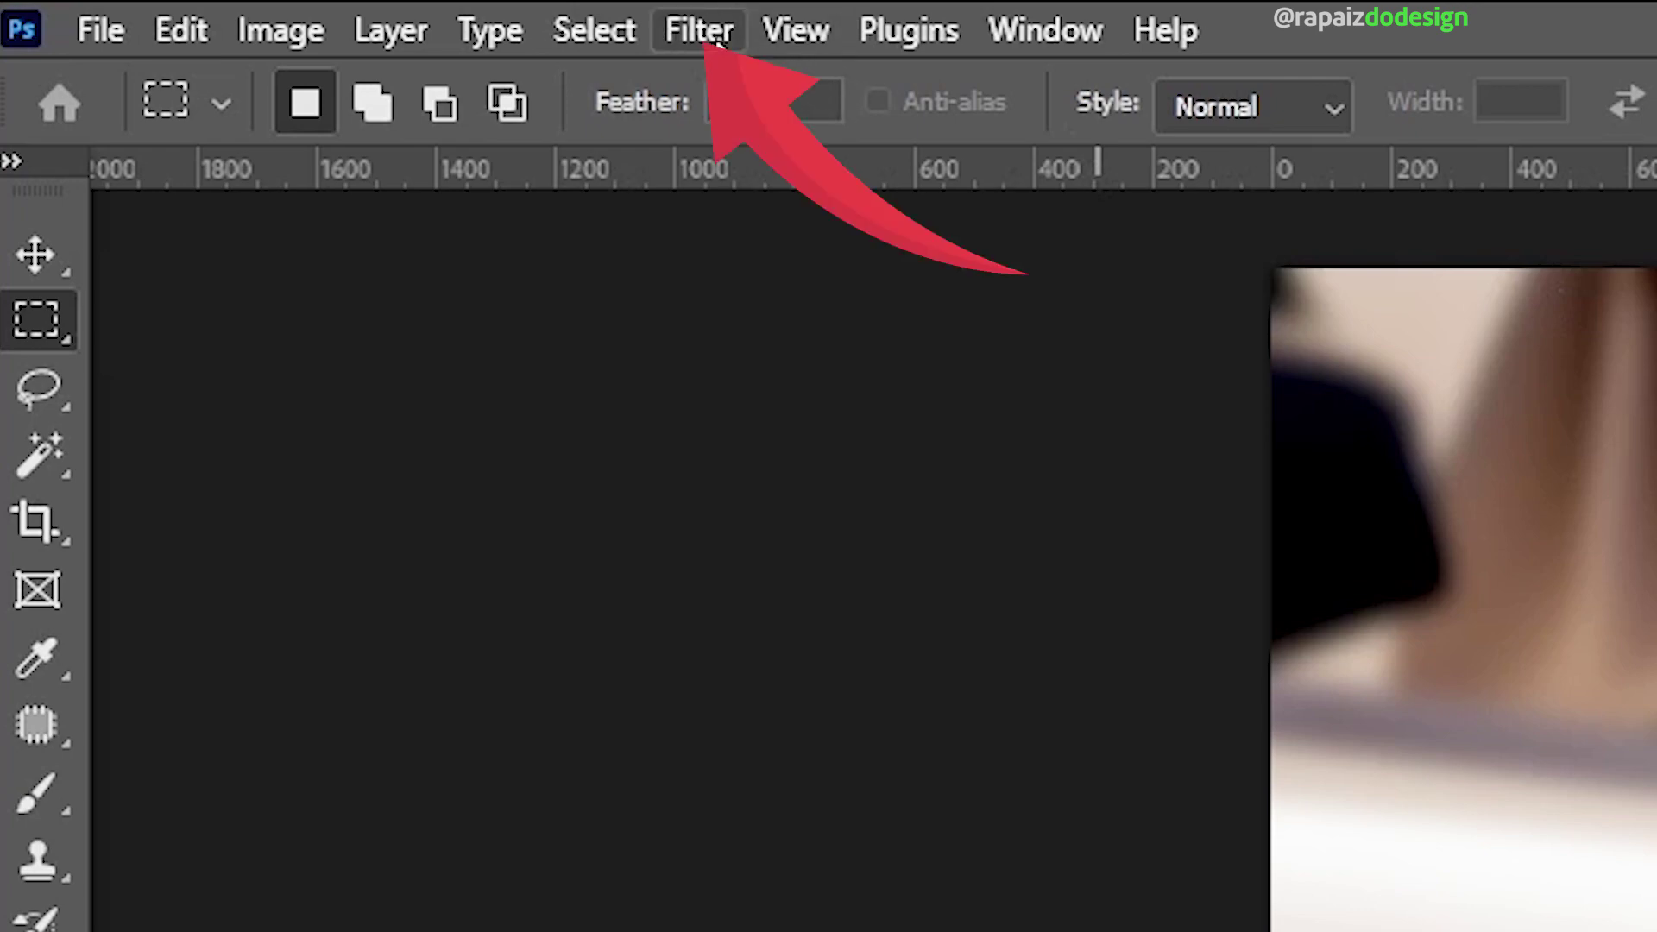
left_click(701, 34)
left_click(729, 84)
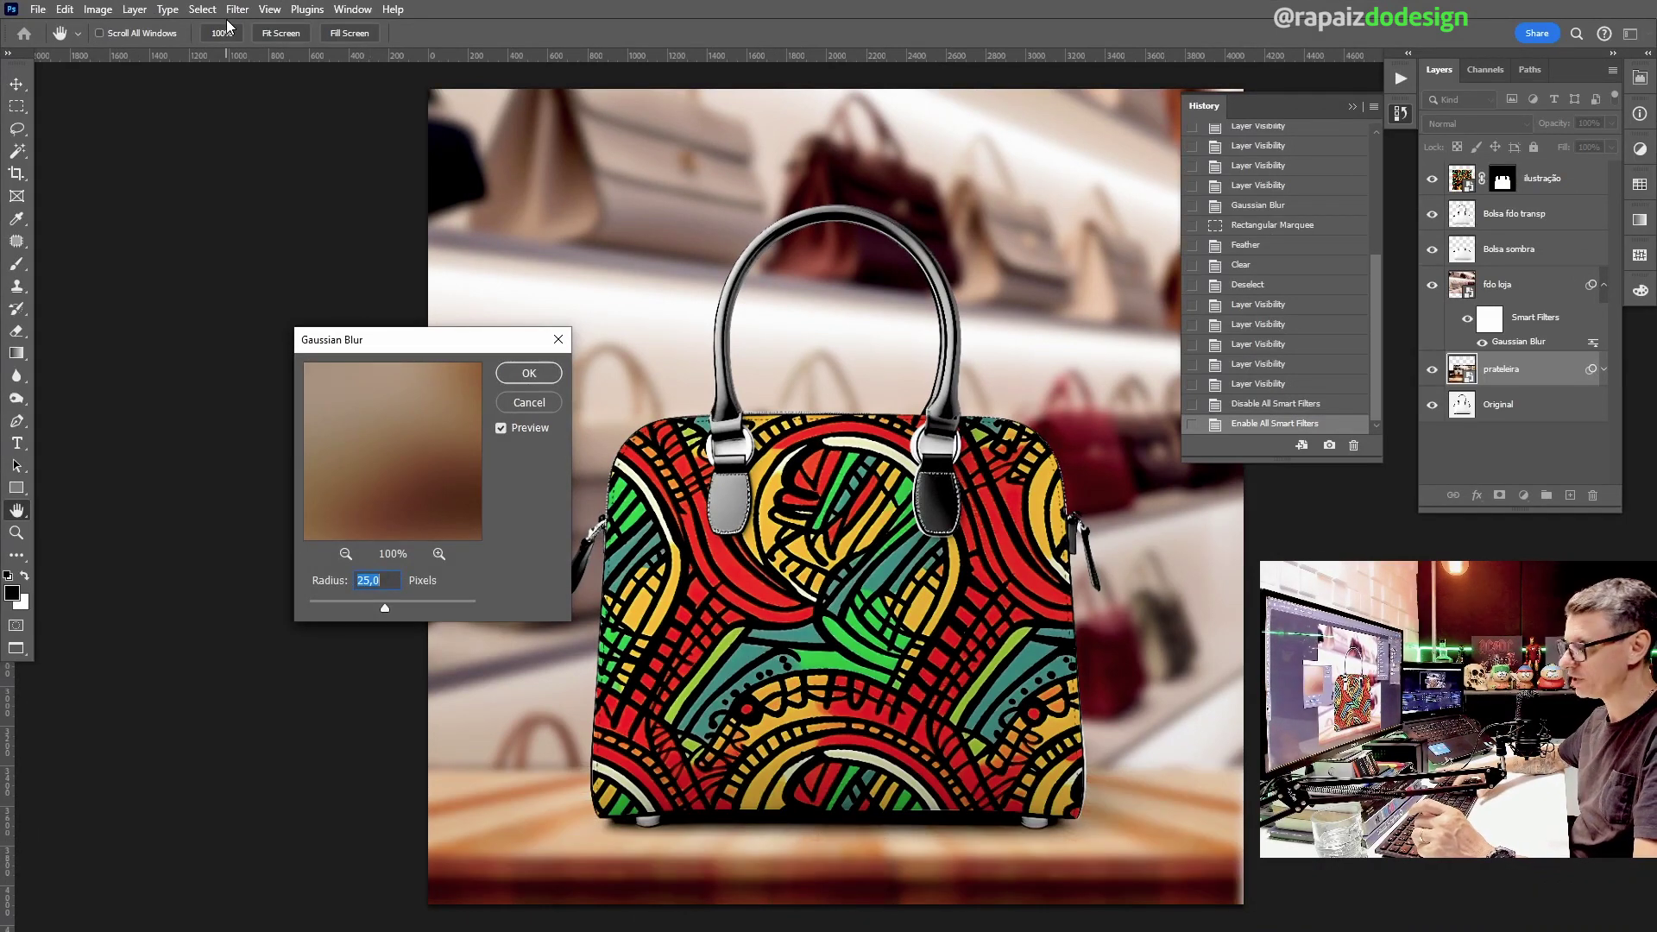
key("Return")
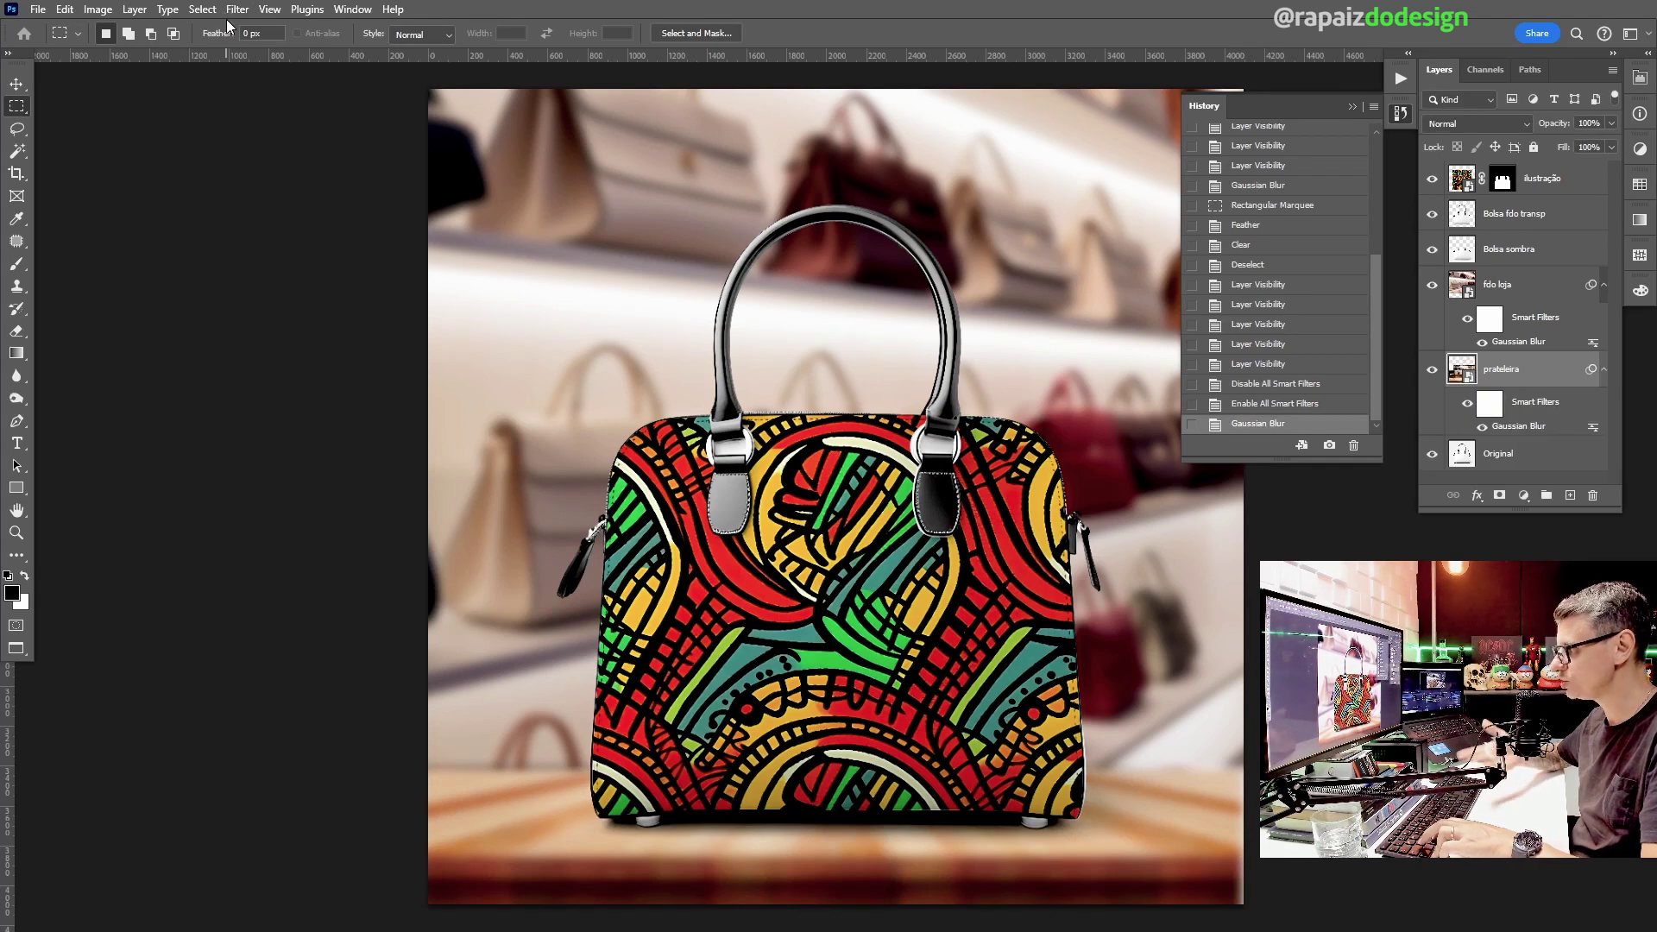
key("ctrl+z")
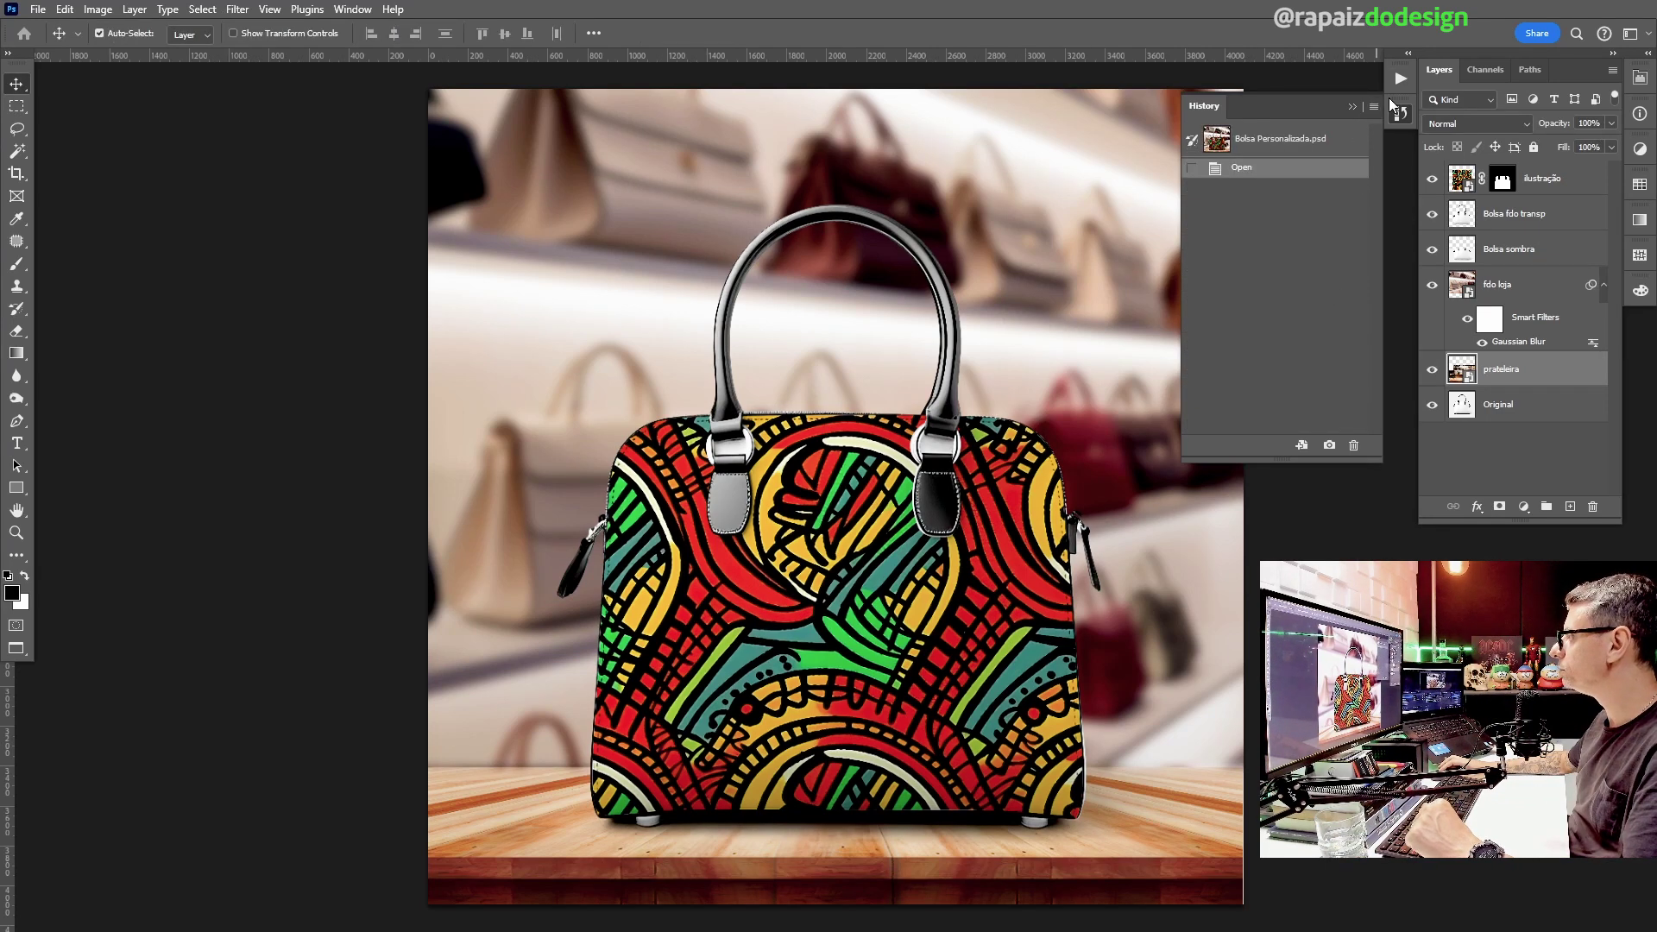
Step: Close History, switch to Full Screen Mode and back to Standard, then show the Actions list
left_click(1402, 115)
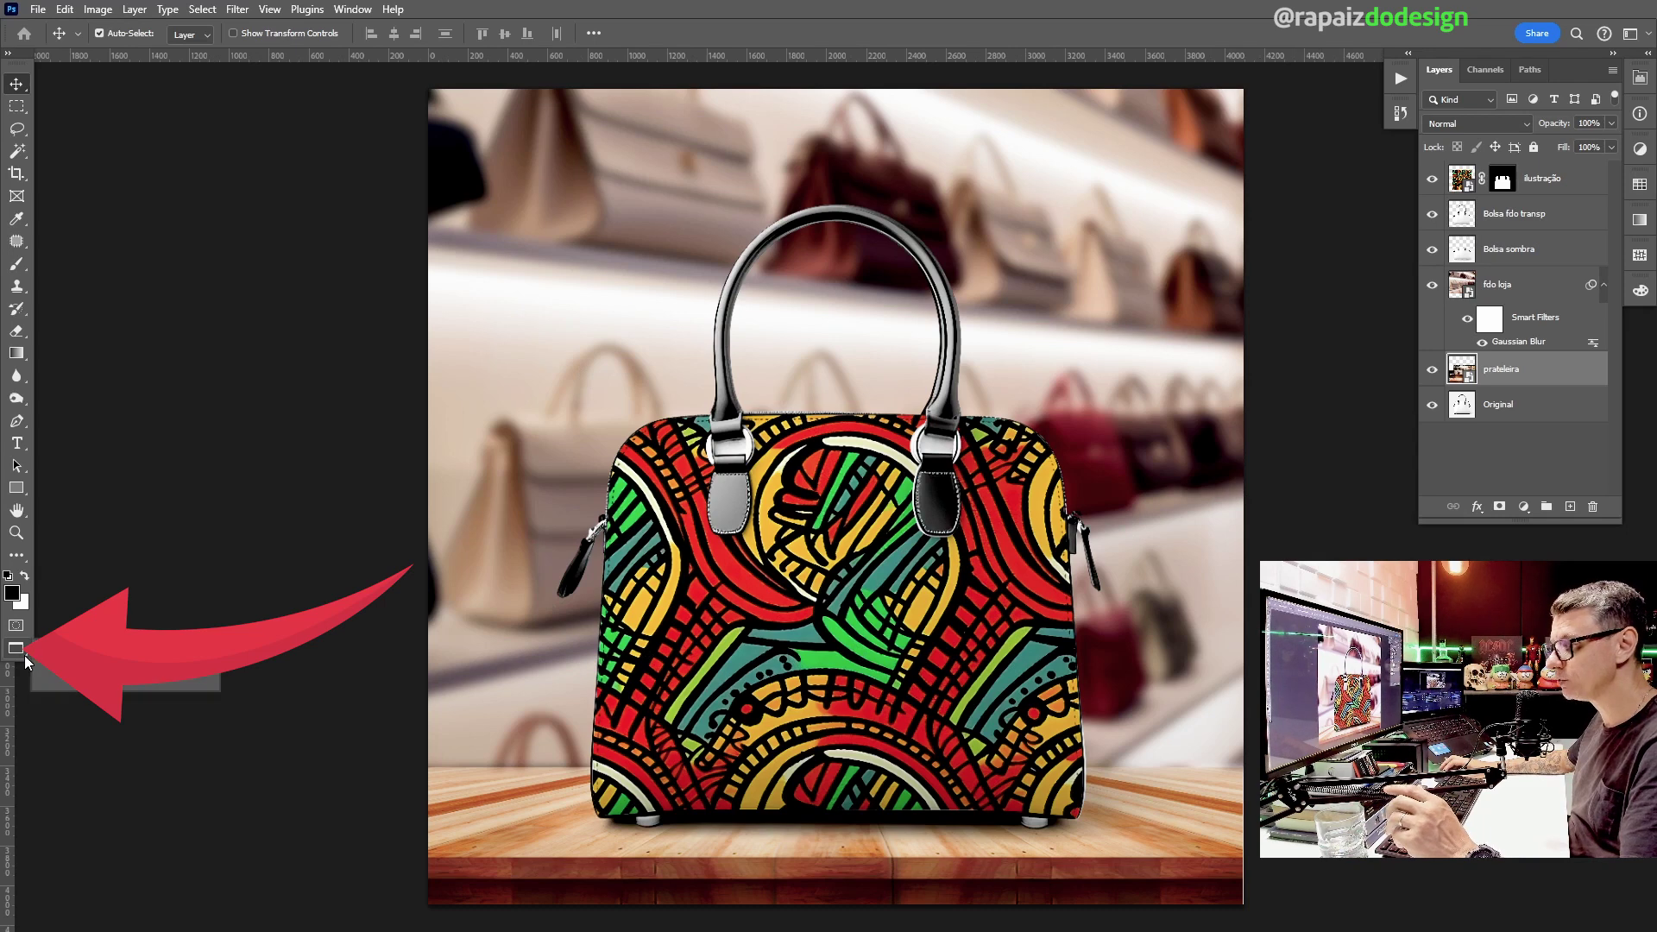
right_click(15, 647)
left_click(130, 663)
key("f")
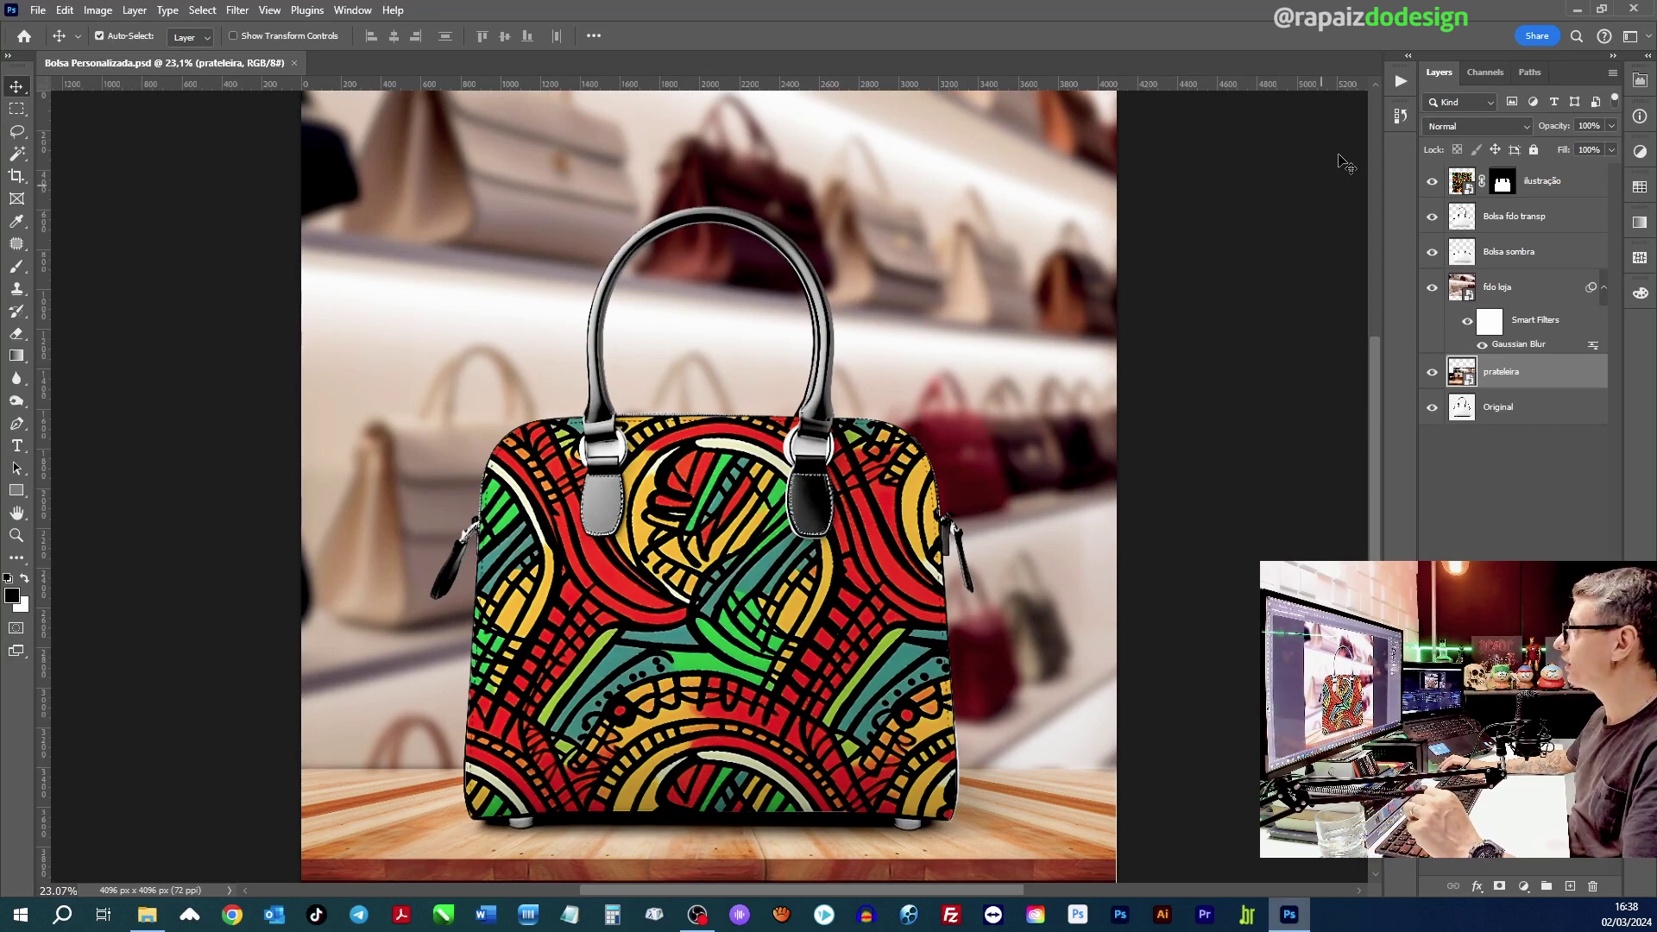
left_click(1402, 83)
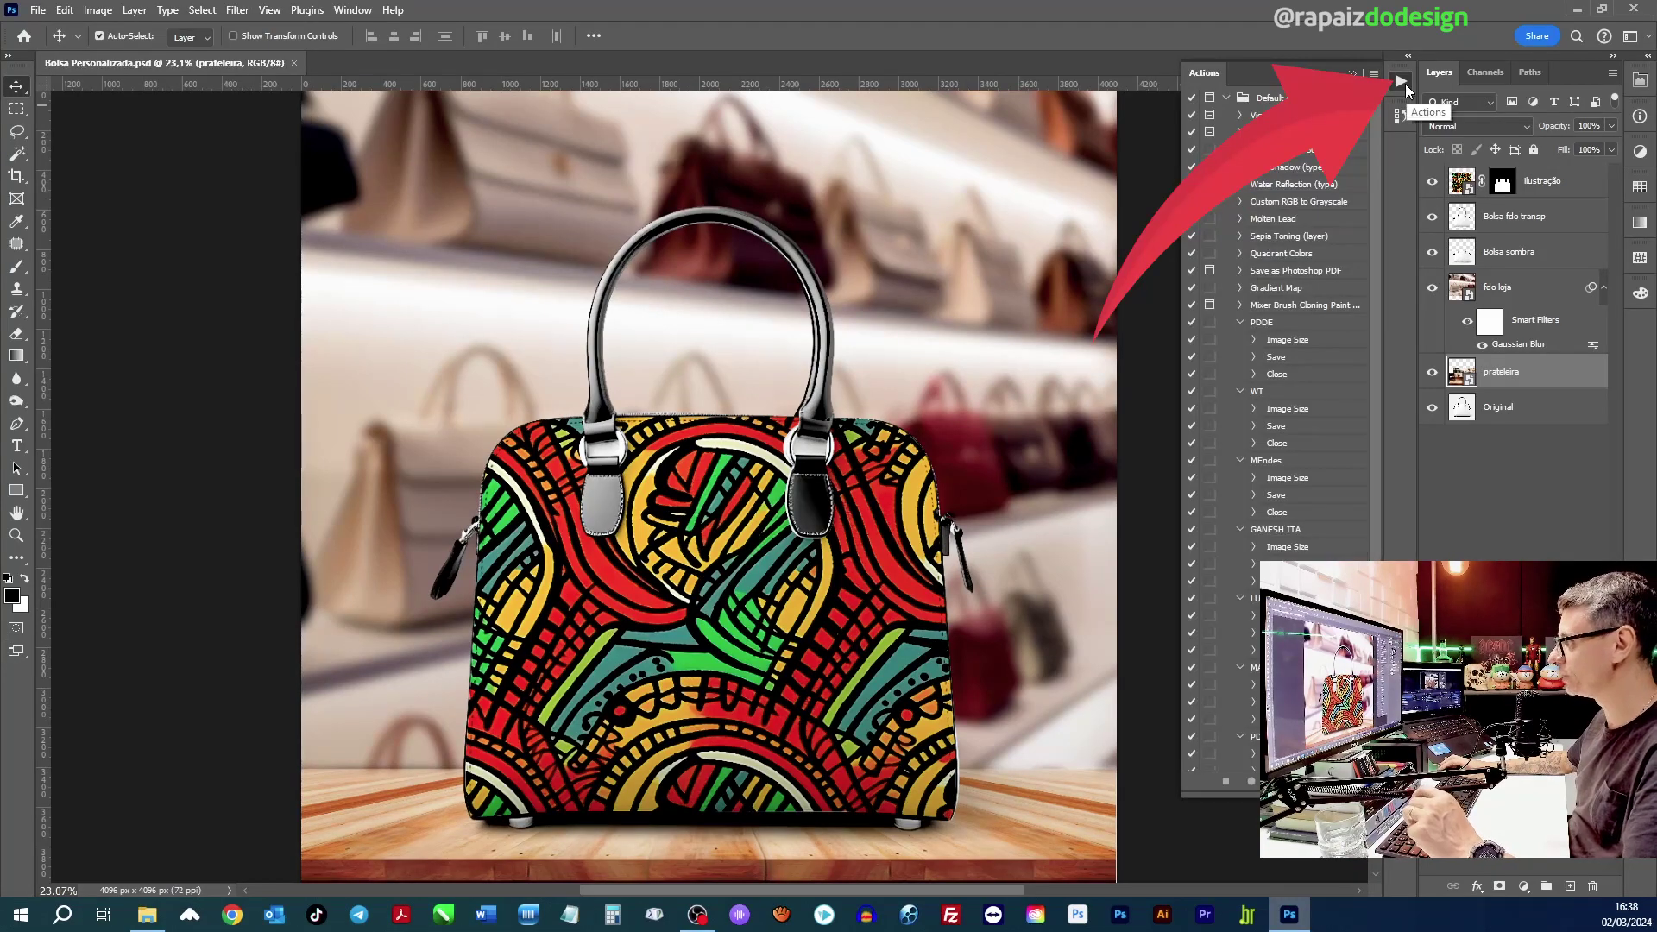